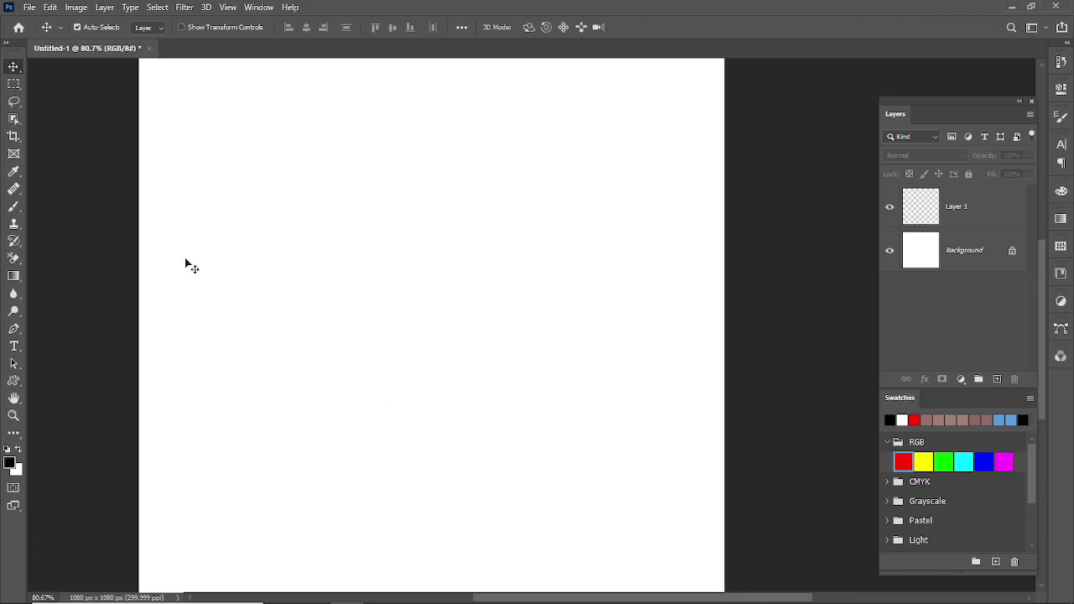
Activate the Brush tool and select Layer 1 for painting
left_click(10, 210)
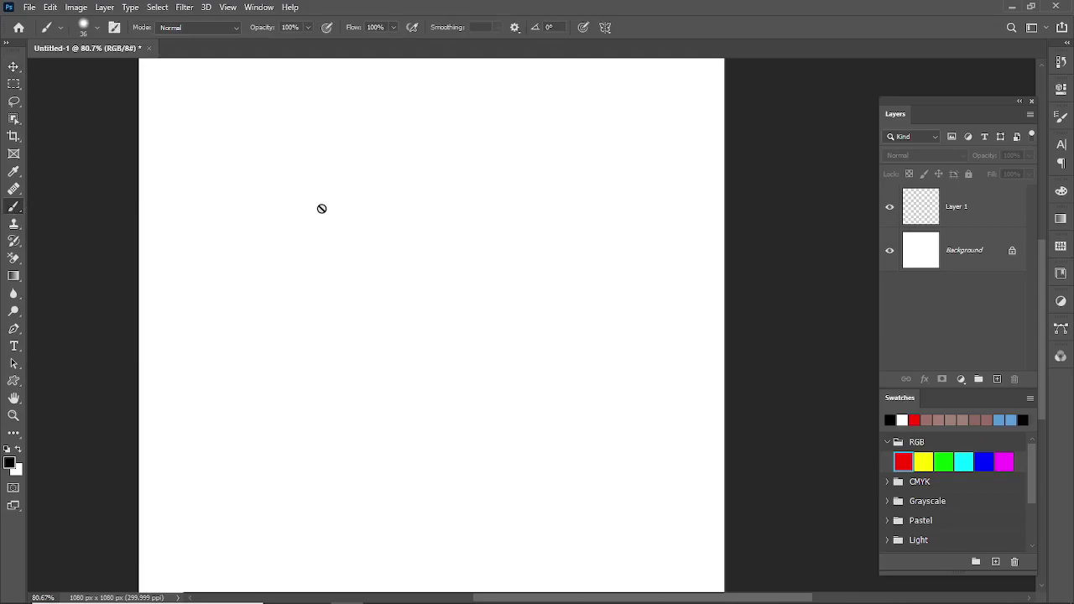
left_click(948, 220)
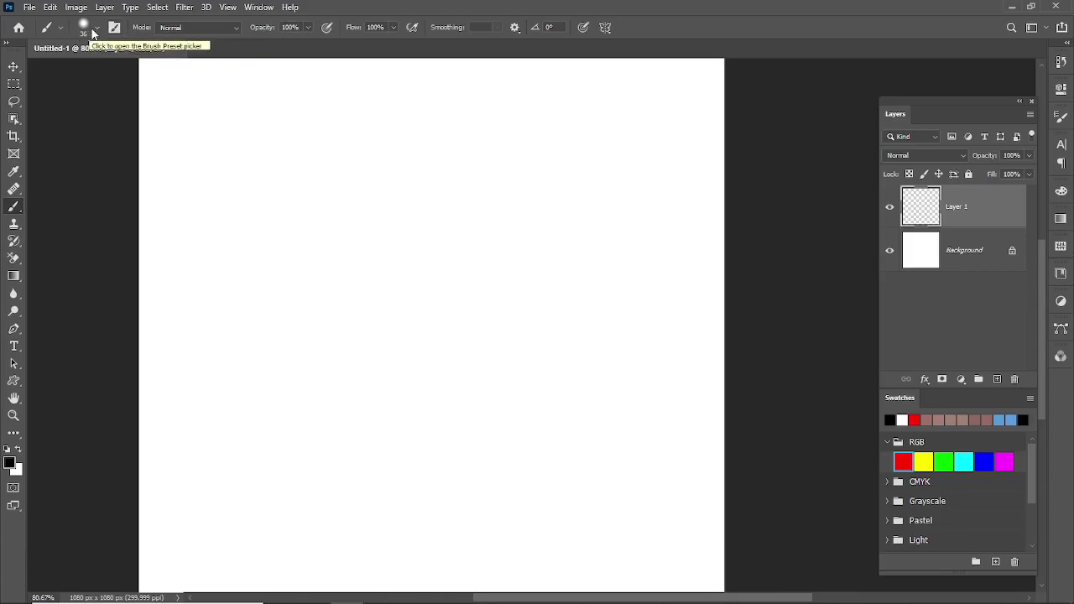
left_click(59, 30)
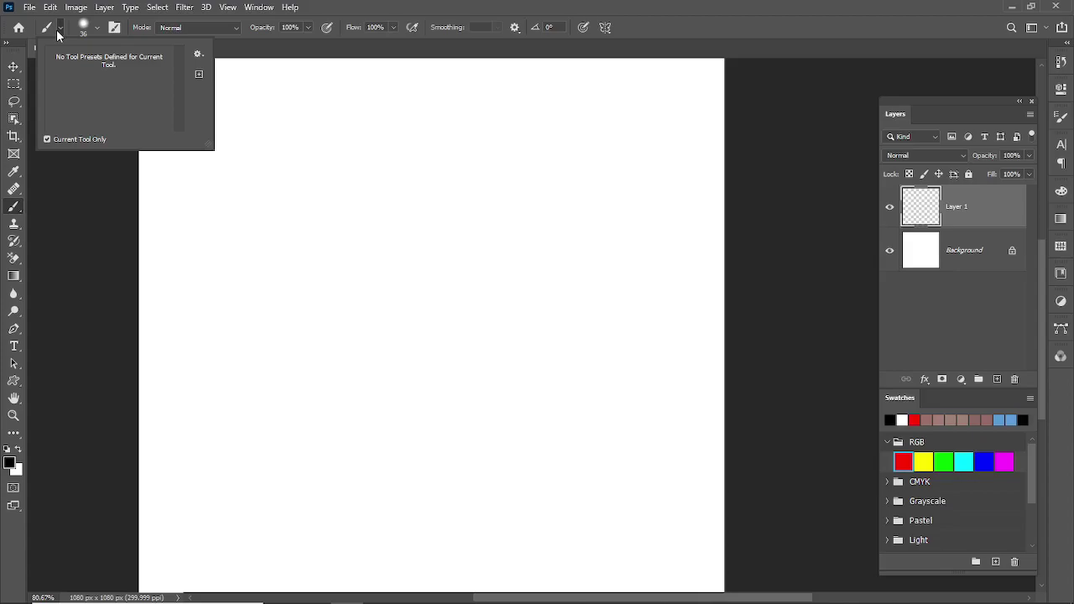
left_click(59, 30)
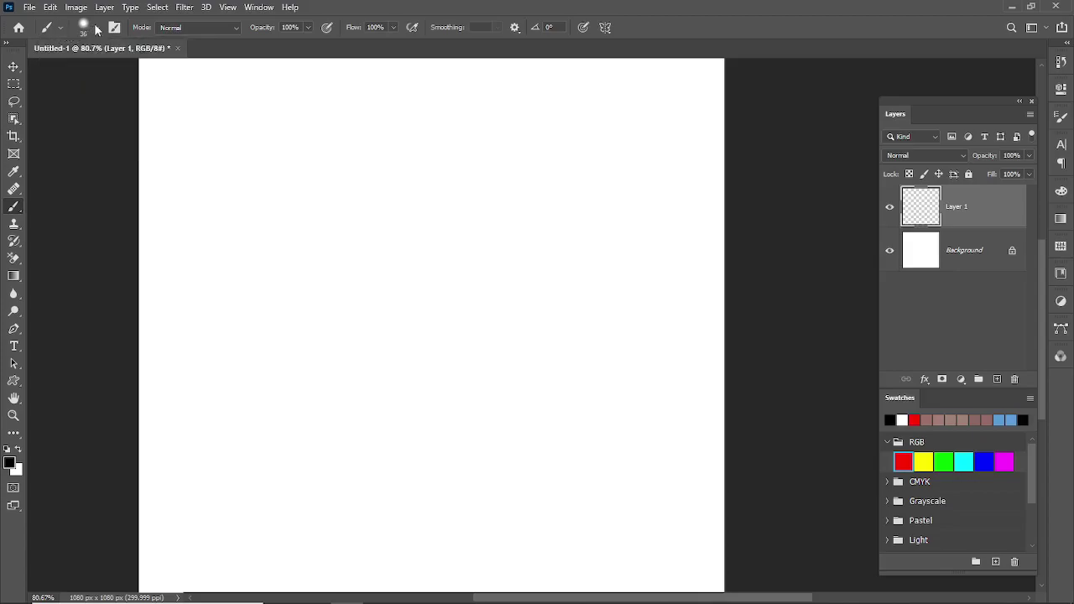
Set the brush size to 187 px and try a wavy black stroke on Layer 1, undoing it
left_click(95, 28)
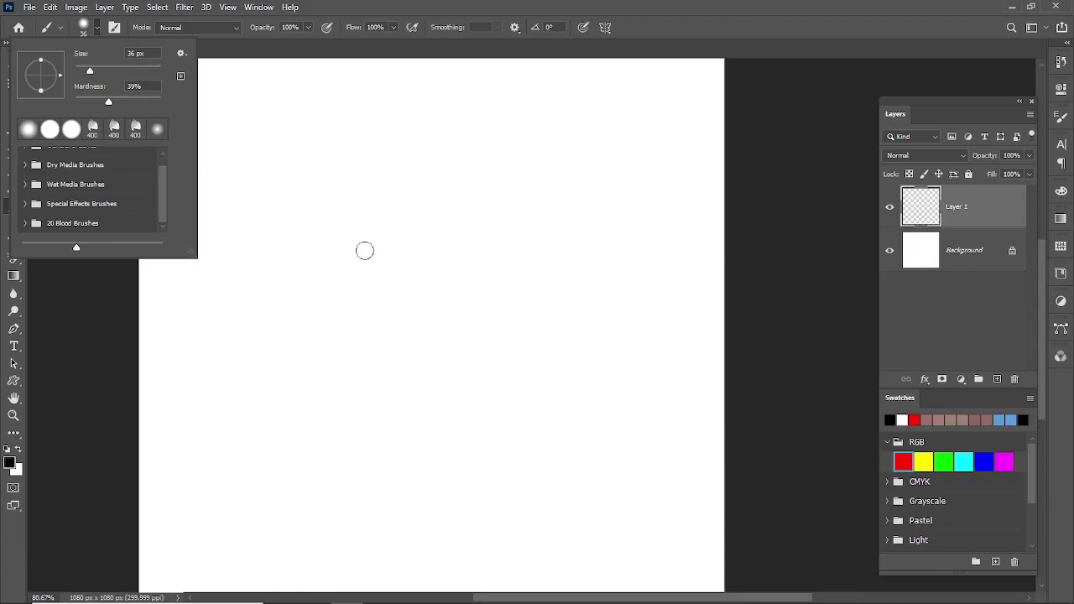
left_click_drag(90, 71, 138, 74)
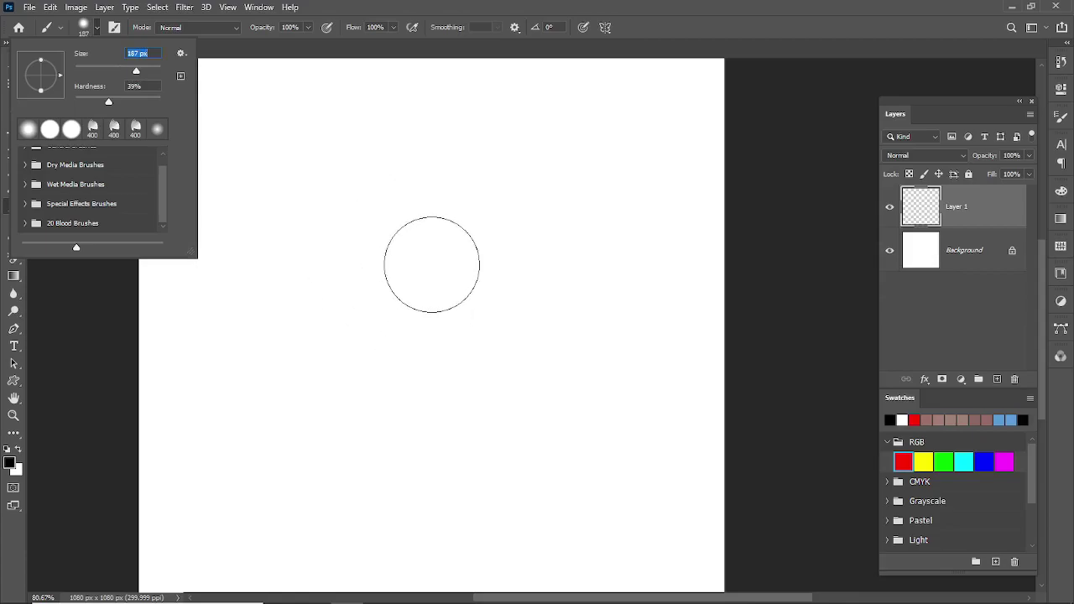
mouse_move(309, 256)
left_mouse_down()
mouse_move(334, 346)
mouse_move(629, 311)
mouse_move(642, 332)
left_mouse_up()
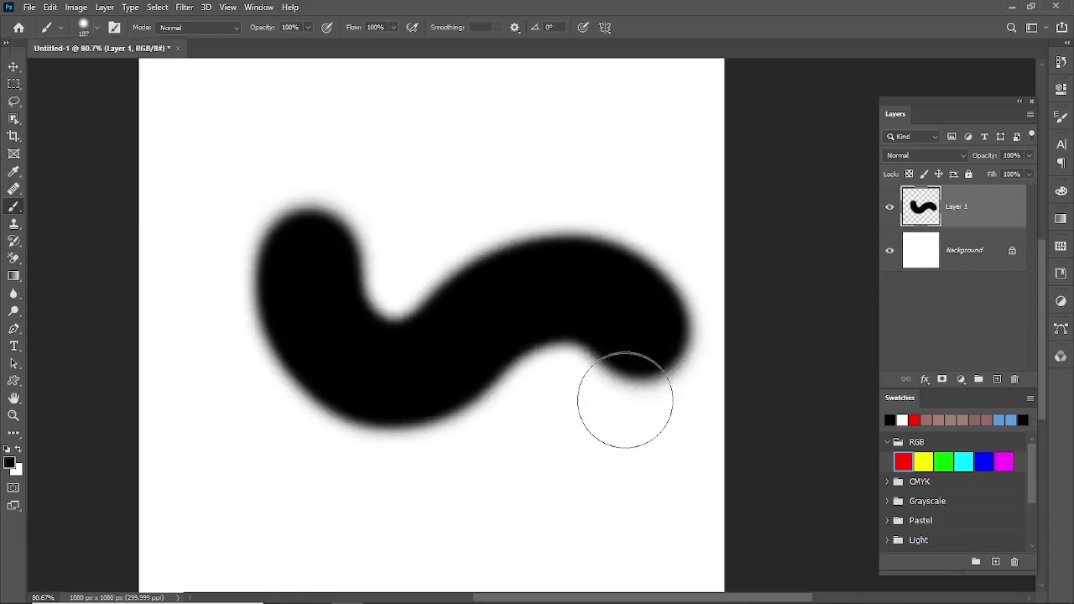
key("ctrl+z")
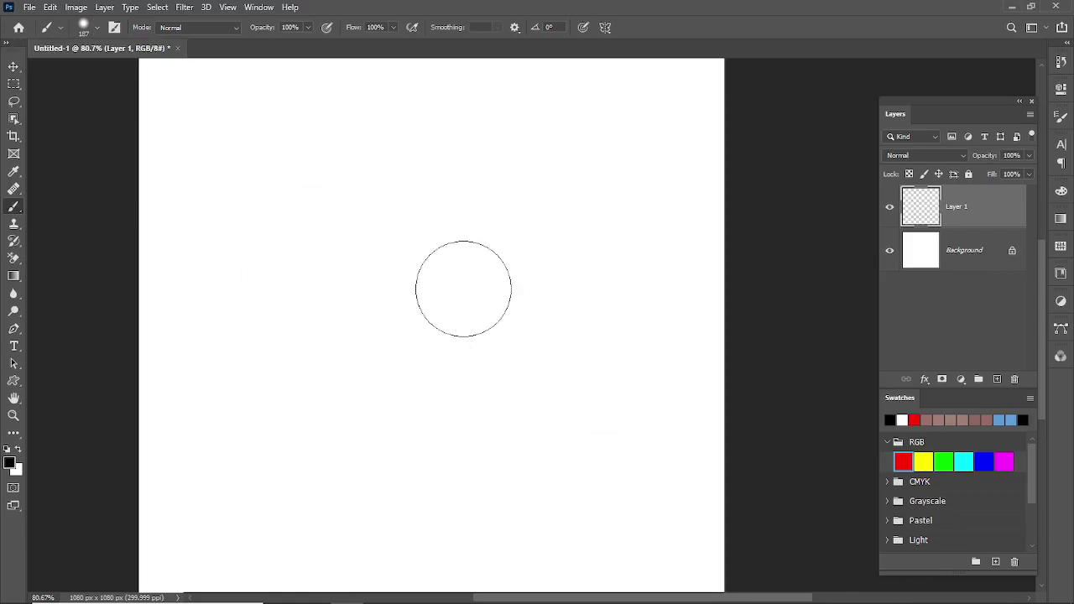
Raise the brush hardness to its maximum and try a horizontal black stroke, undoing it
left_click(83, 33)
left_click_drag(110, 102, 237, 112)
left_click_drag(302, 278, 579, 263)
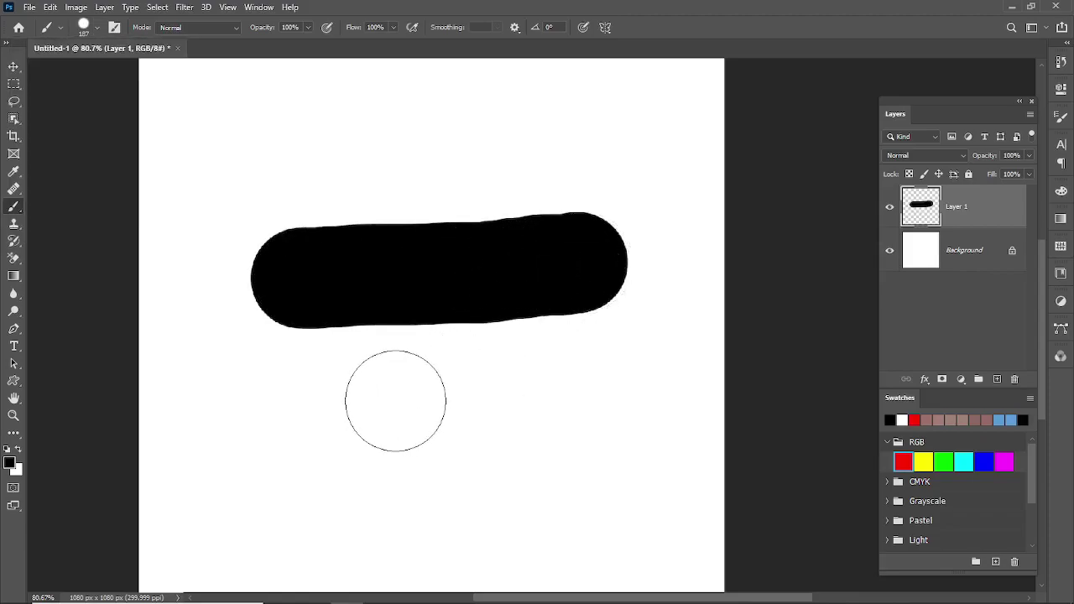
key("ctrl+z")
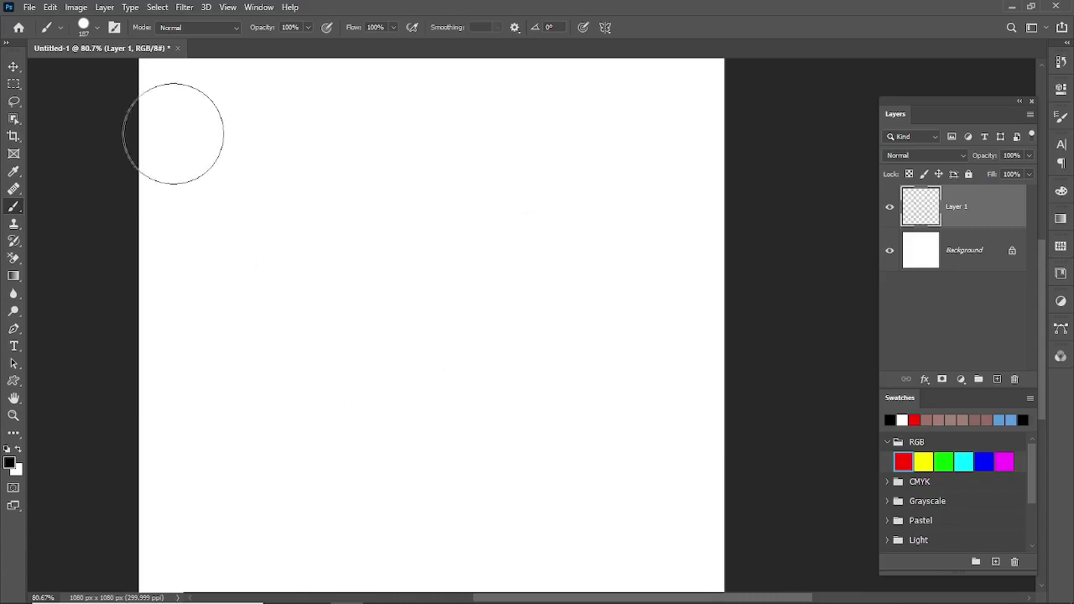
Lower the brush hardness to 1% and try a soft black stroke across the canvas, undoing it
left_click(88, 30)
left_click_drag(161, 101, 76, 102)
mouse_move(283, 266)
left_mouse_down()
mouse_move(592, 206)
mouse_move(628, 210)
left_mouse_up()
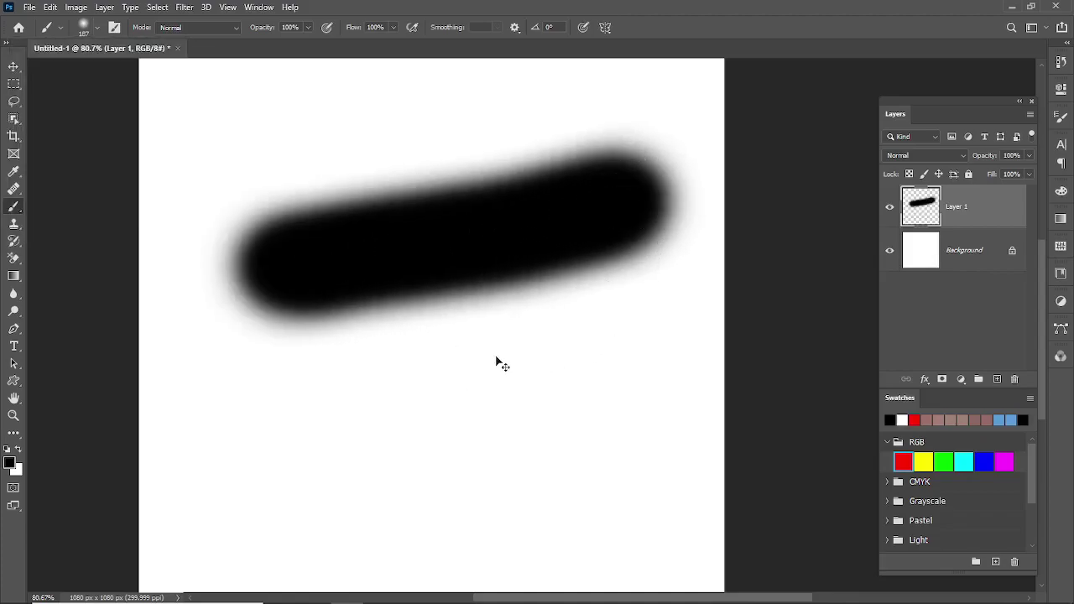
key("ctrl+z")
Flatten the brush tip into a narrow ellipse angled at 34° and set its size to 26 px
left_click(96, 28)
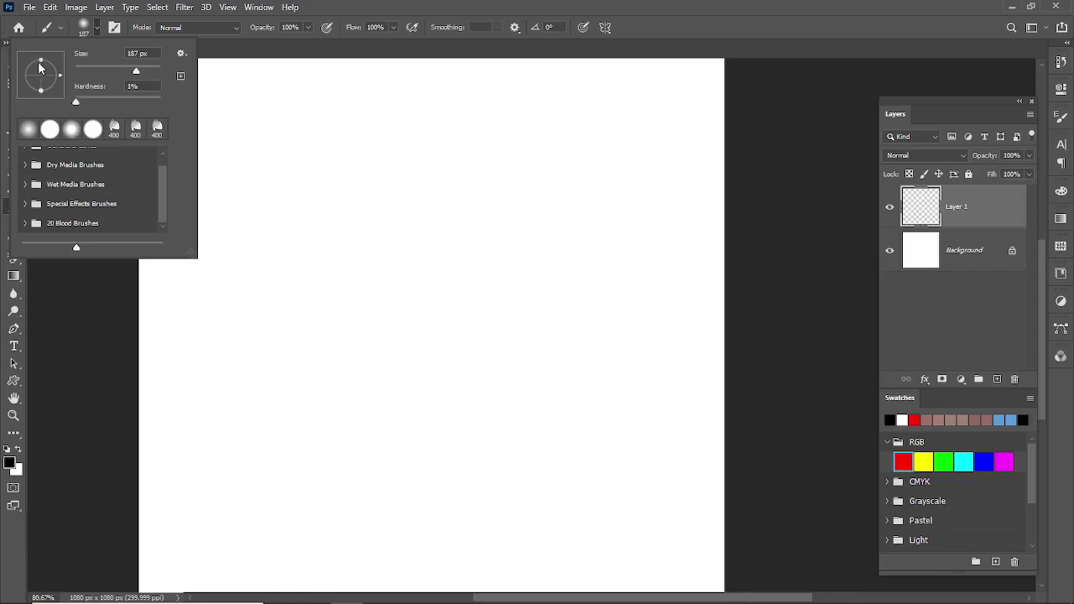
left_click_drag(41, 93, 38, 85)
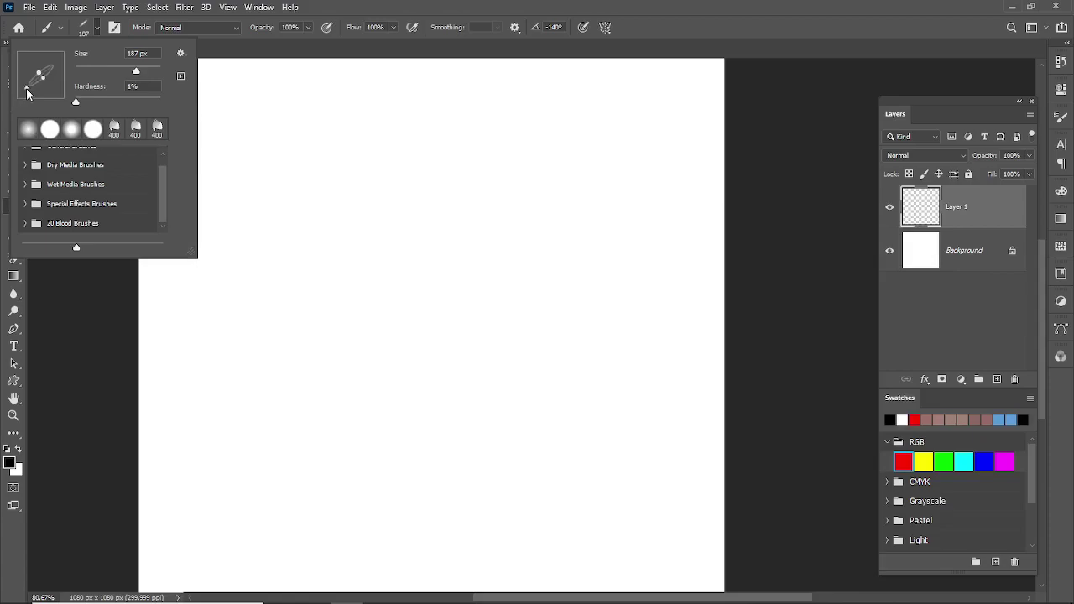
mouse_move(27, 92)
left_mouse_down()
mouse_move(62, 91)
mouse_move(32, 61)
mouse_move(56, 66)
left_mouse_up()
mouse_move(136, 71)
left_mouse_down()
mouse_move(91, 72)
mouse_move(85, 82)
left_mouse_up()
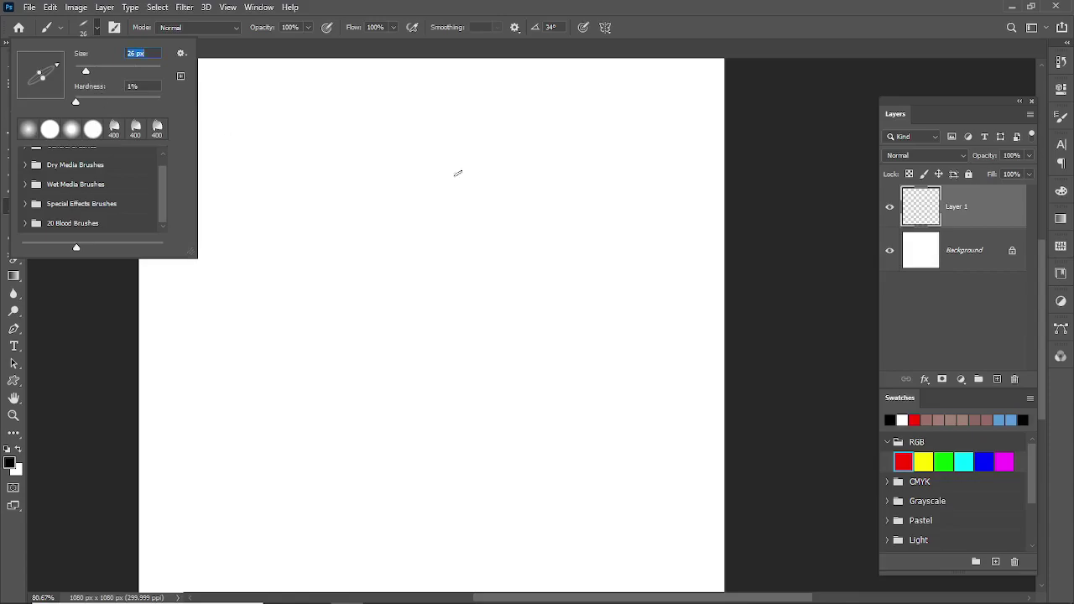
Paint two test strokes with the flattened, angled brush tip and undo them
mouse_move(536, 165)
left_mouse_down()
mouse_move(539, 250)
mouse_move(526, 278)
left_mouse_up()
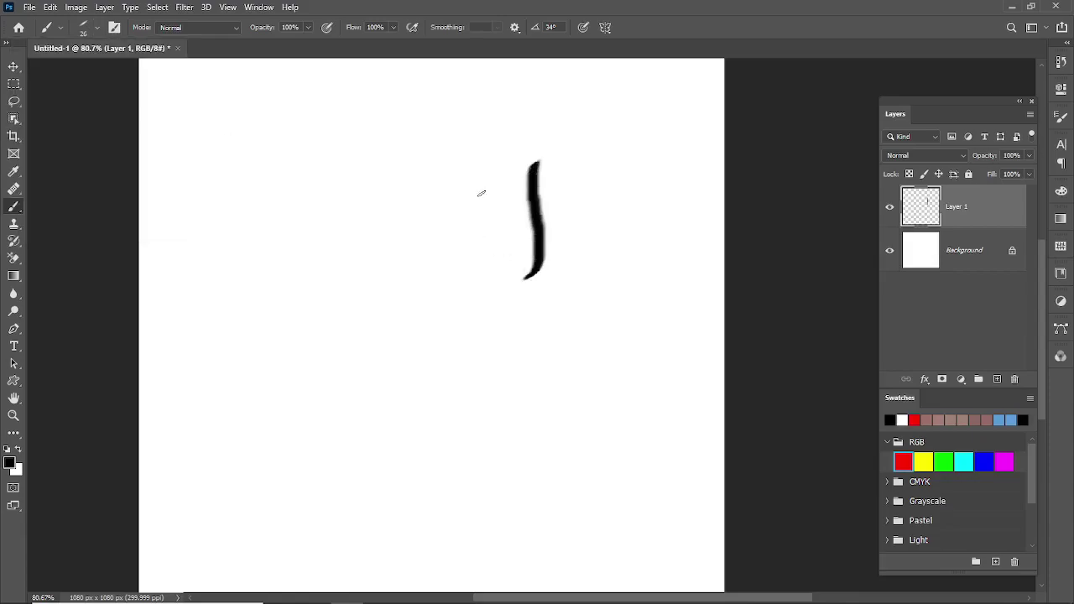
mouse_move(483, 186)
left_mouse_down()
mouse_move(488, 272)
mouse_move(447, 260)
mouse_move(458, 270)
mouse_move(440, 316)
mouse_move(396, 279)
mouse_move(367, 210)
mouse_move(358, 229)
mouse_move(368, 251)
left_mouse_up()
key("ctrl+z")
key("ctrl+z")
key("ctrl+z")
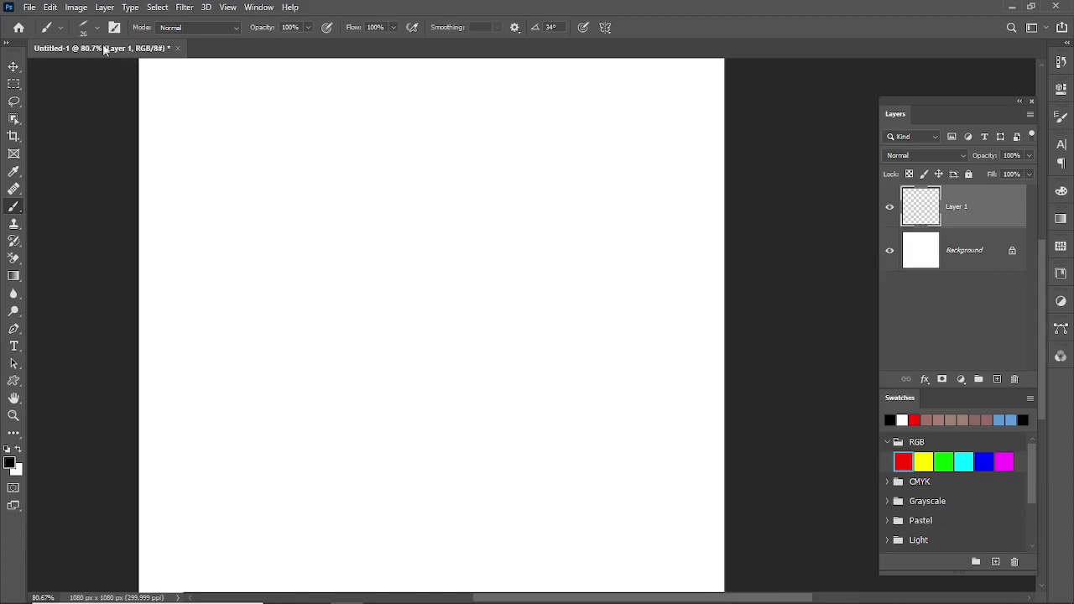
Make the brush tip round again and choose a hard round brush with 100% hardness
right_click(383, 271)
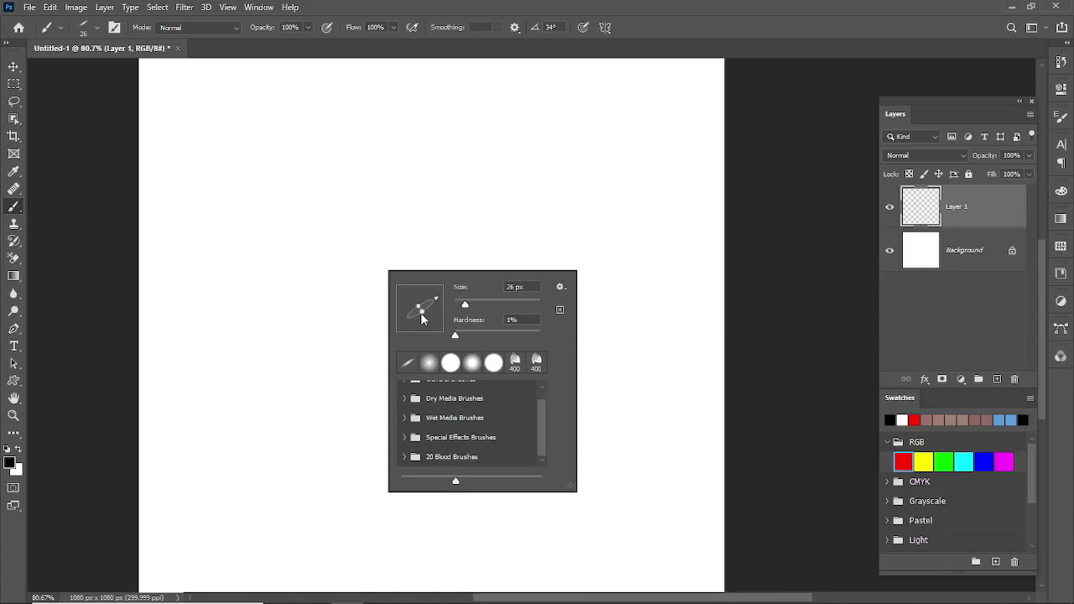
mouse_move(444, 339)
left_mouse_down()
mouse_move(448, 309)
mouse_move(398, 315)
mouse_move(430, 299)
left_mouse_up()
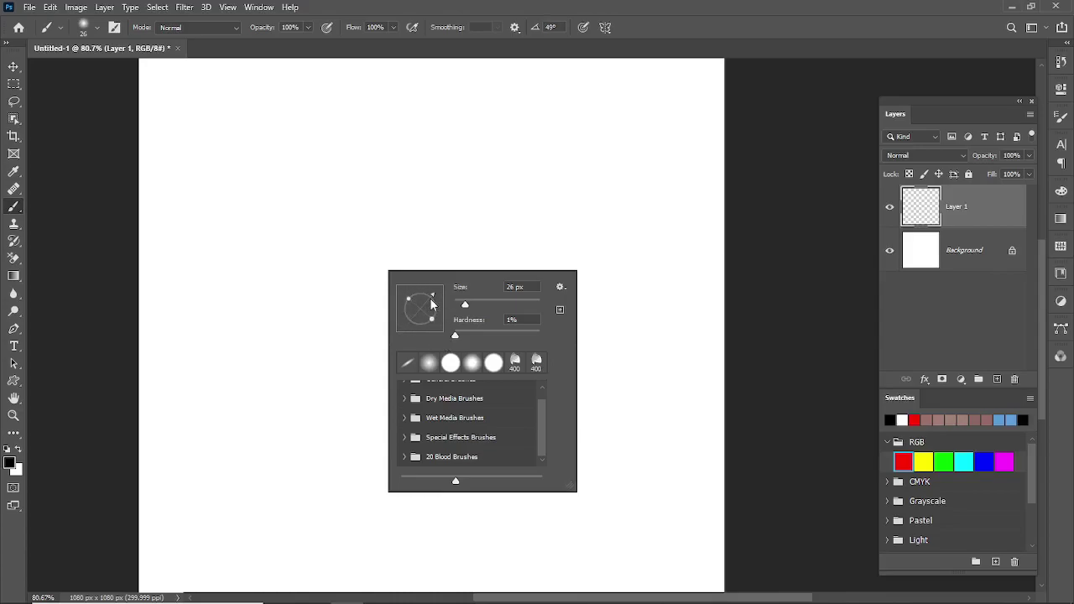
left_click(452, 363)
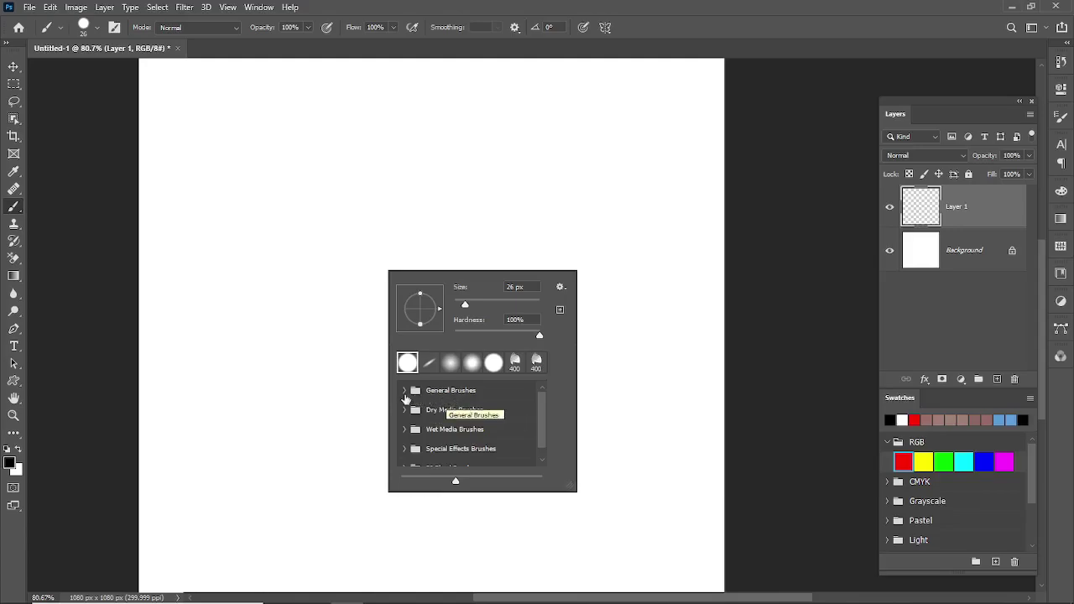
Browse the General, Dry Media and Wet Media brush folders, then close the brush picker
left_click(423, 400)
left_click(404, 391)
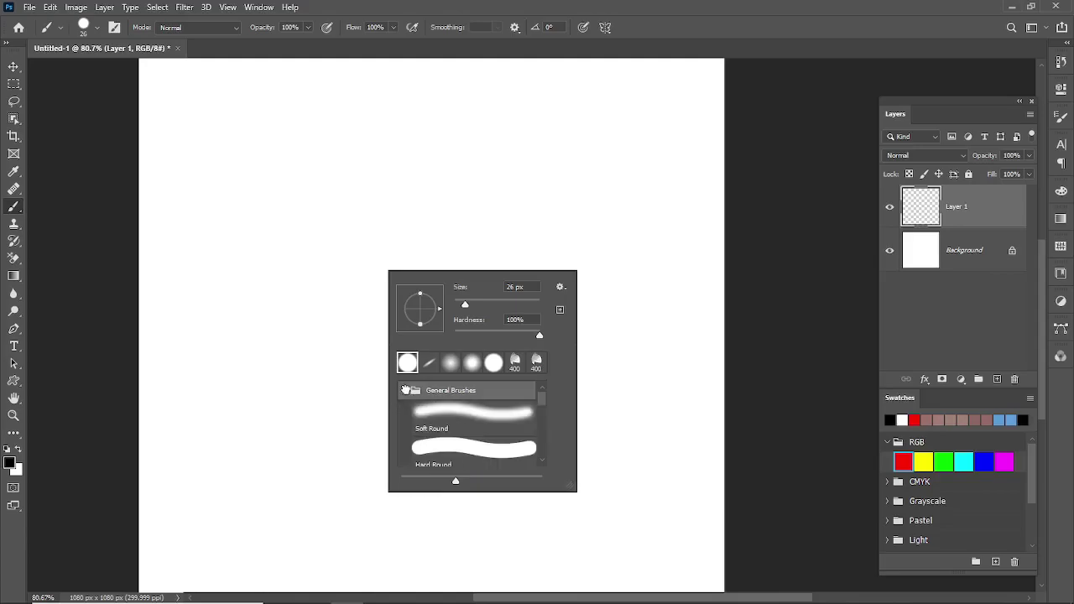
scroll(484, 426, "down", 3)
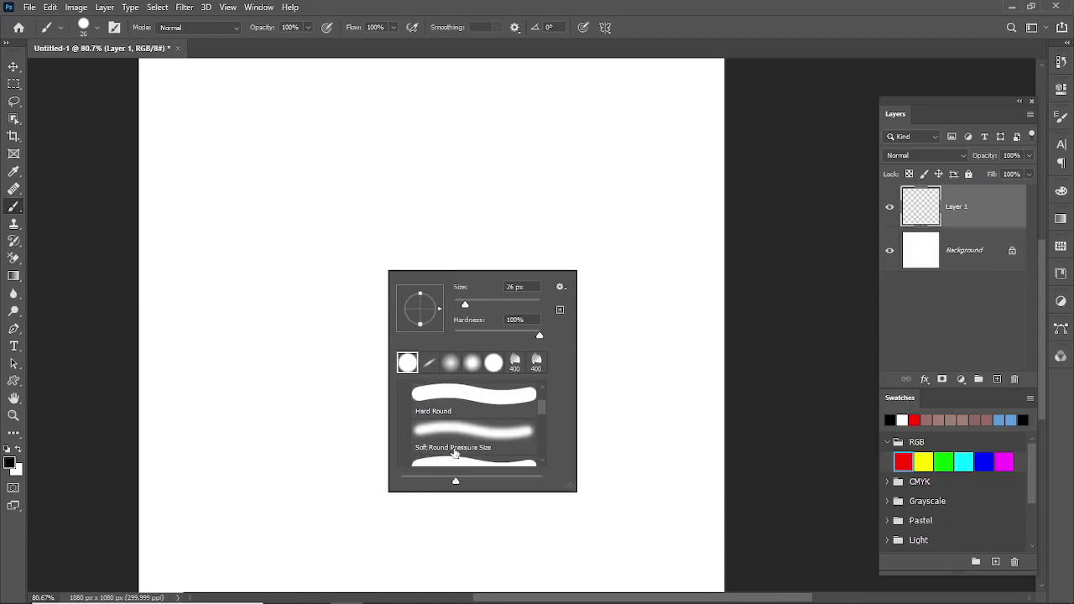
scroll(479, 449, "up", 3)
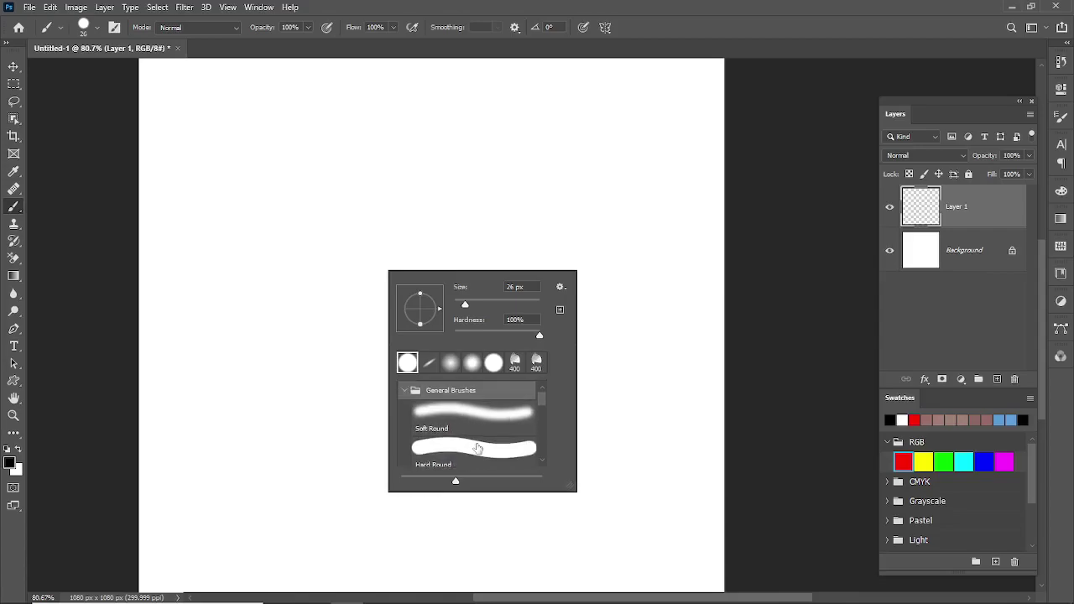
left_click(403, 392)
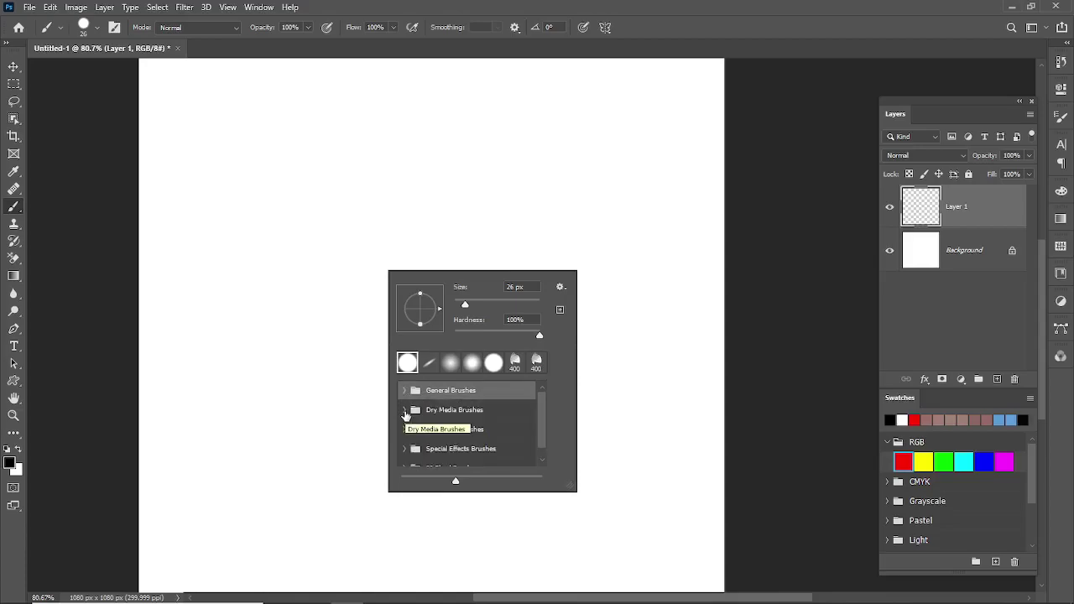
left_click(404, 411)
left_click(404, 410)
left_click(404, 431)
scroll(450, 445, "down", 1)
scroll(450, 445, "up", 1)
left_click(404, 431)
scroll(472, 436, "down", 1)
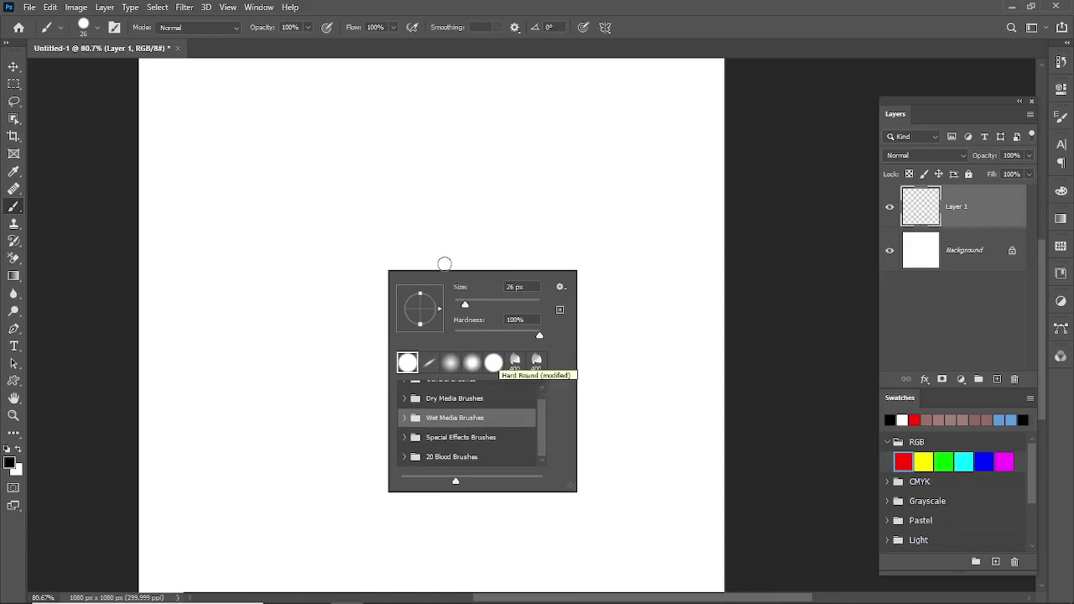
left_click(478, 243)
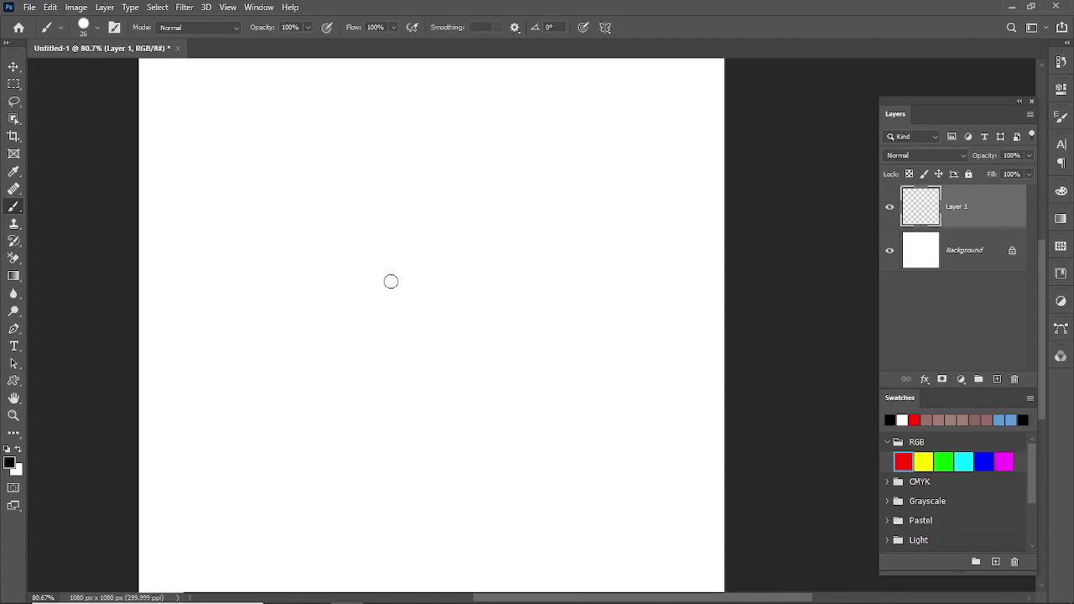
Adjust the brush interactively on the canvas to a 45 px diameter with a softer edge
key("alt")
right_click(391, 283, "alt")
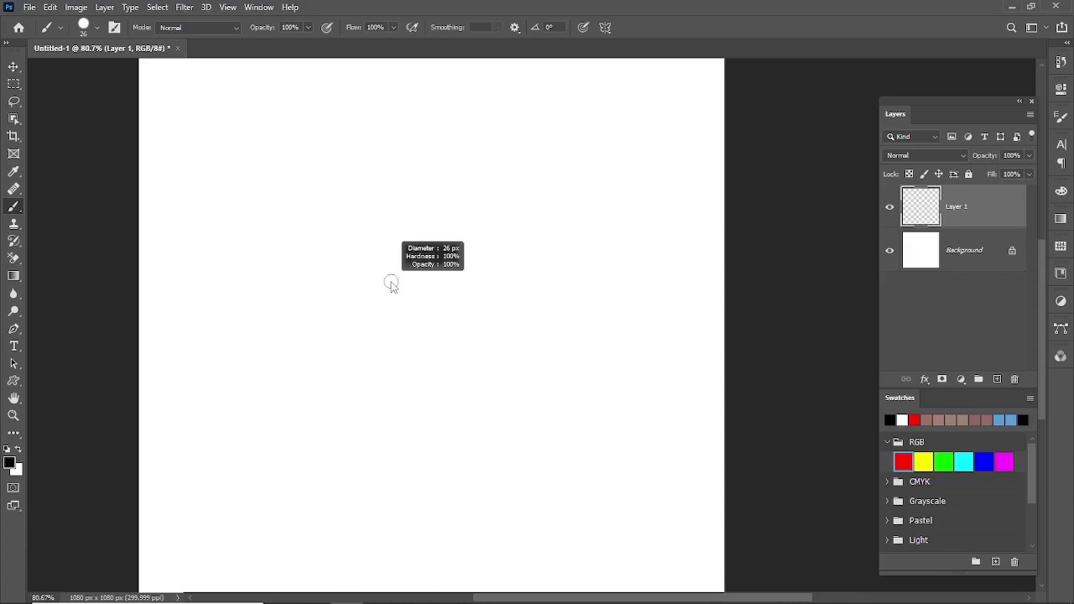
mouse_move(391, 283)
left_mouse_down()
mouse_move(440, 299)
mouse_move(399, 293)
left_mouse_up()
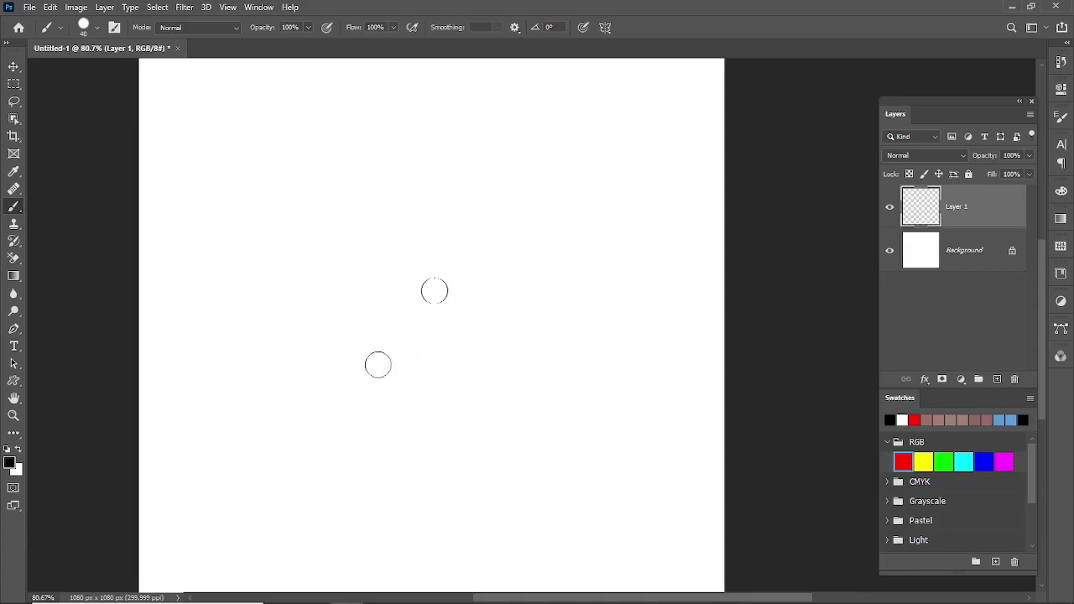
mouse_move(346, 362)
left_mouse_down()
mouse_move(344, 314)
mouse_move(343, 425)
left_mouse_up()
mouse_move(393, 312)
left_mouse_down()
mouse_move(391, 377)
mouse_move(381, 254)
mouse_move(382, 329)
mouse_move(384, 291)
mouse_move(426, 287)
mouse_move(386, 295)
left_mouse_up()
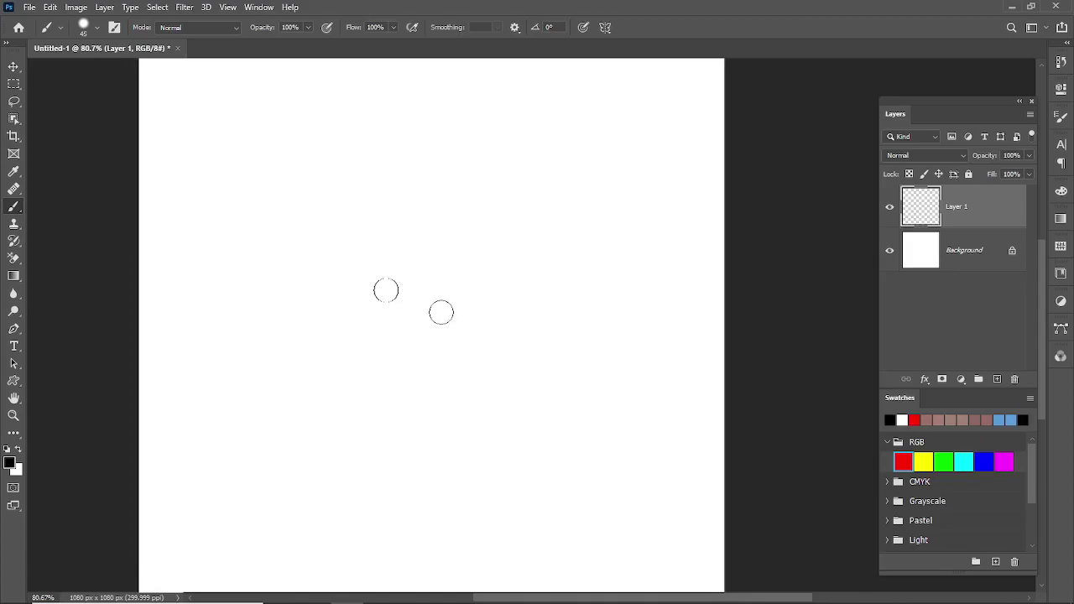
Set the brush hardness to 61%
right_click(441, 312)
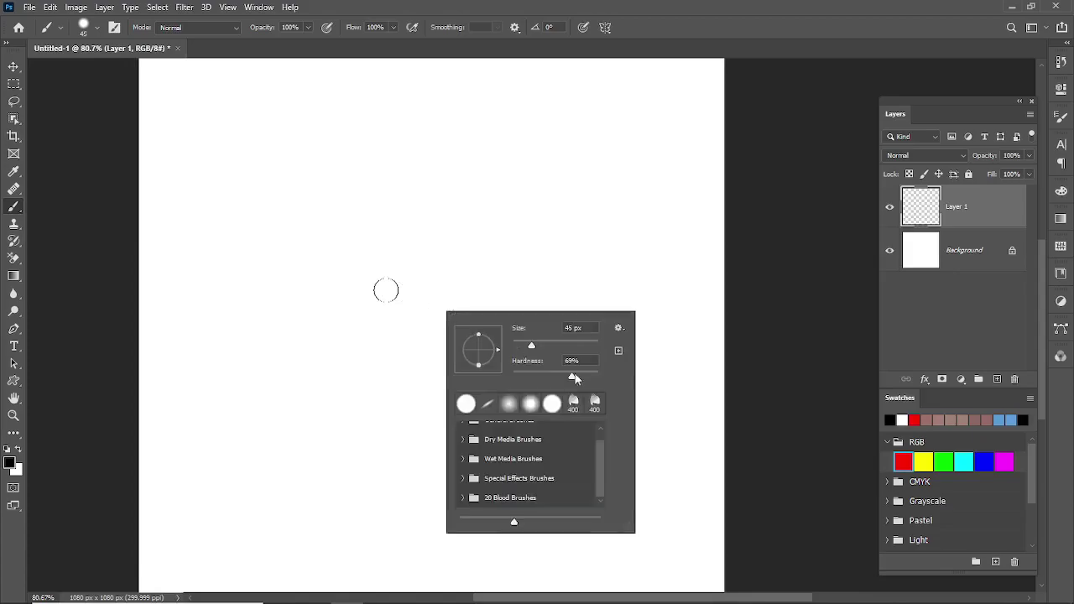
left_click_drag(532, 376, 565, 376)
key("Return")
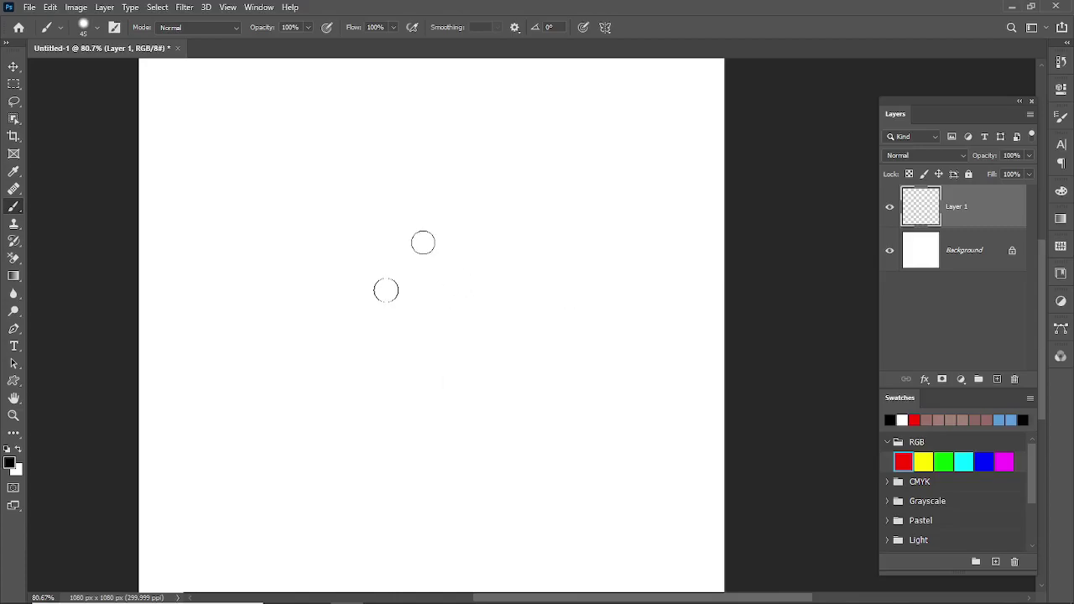
Paint a black and an RGB green test stroke, undo both, and restore the default foreground and background colors
mouse_move(204, 171)
left_mouse_down()
mouse_move(240, 242)
mouse_move(360, 208)
mouse_move(430, 347)
mouse_move(535, 303)
left_mouse_up()
key("ctrl+z")
left_click(944, 462)
mouse_move(349, 270)
left_mouse_down()
mouse_move(454, 328)
mouse_move(547, 334)
left_mouse_up()
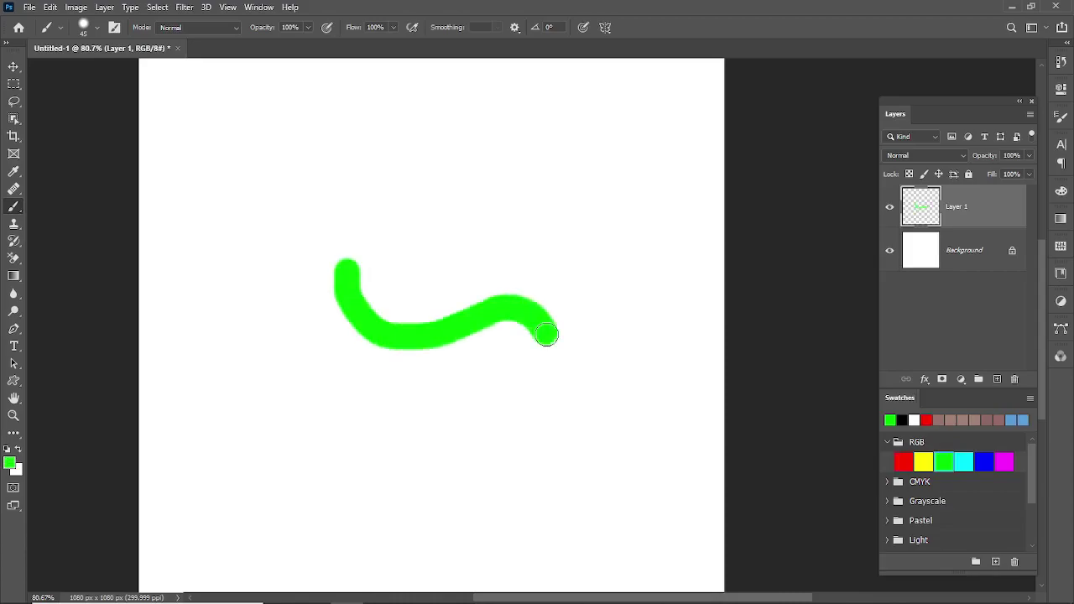
key("ctrl+z")
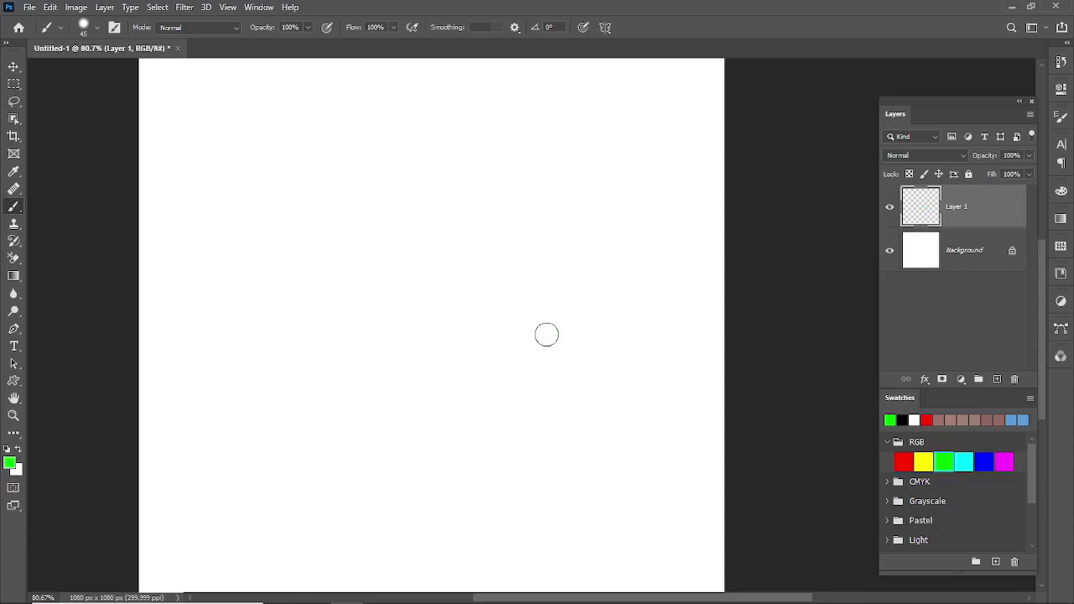
key("d")
Open the Brush Settings, move them over the canvas to examine the brush tip options, and close them
key("F5")
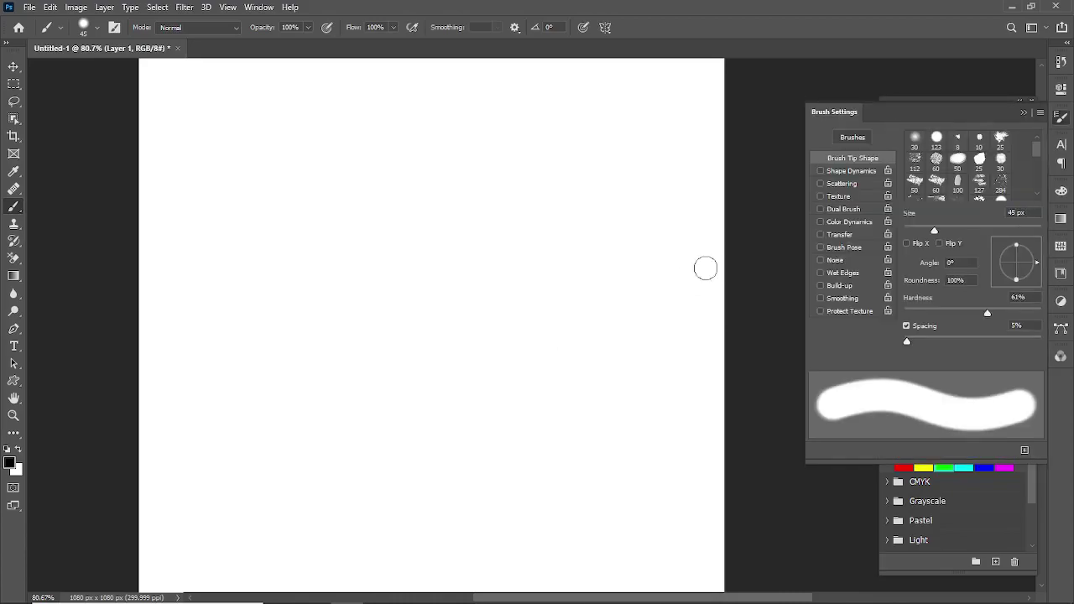
left_click_drag(916, 109, 727, 115)
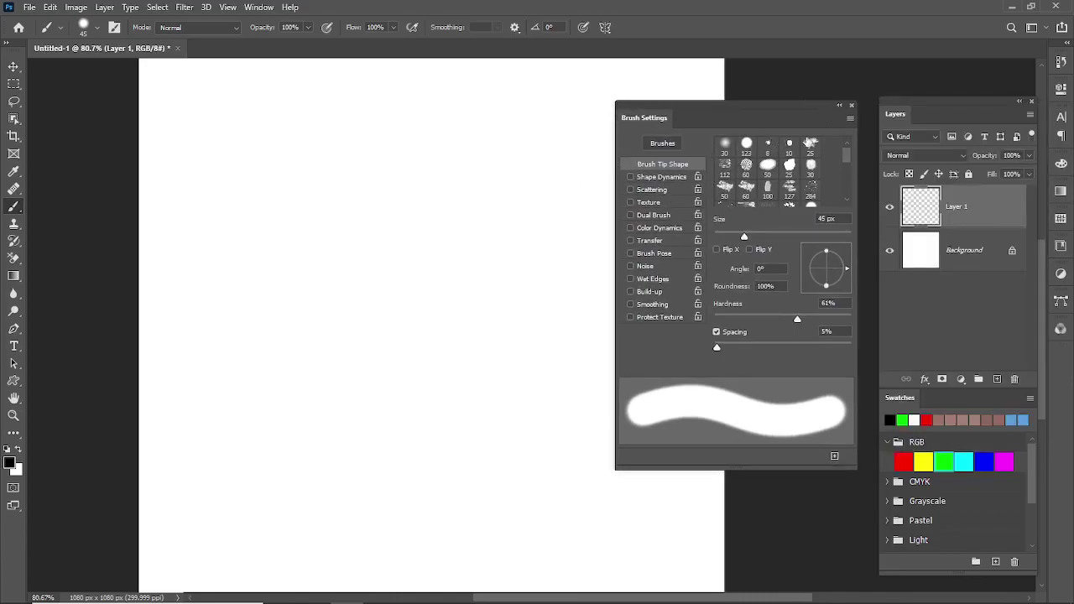
left_click(852, 107)
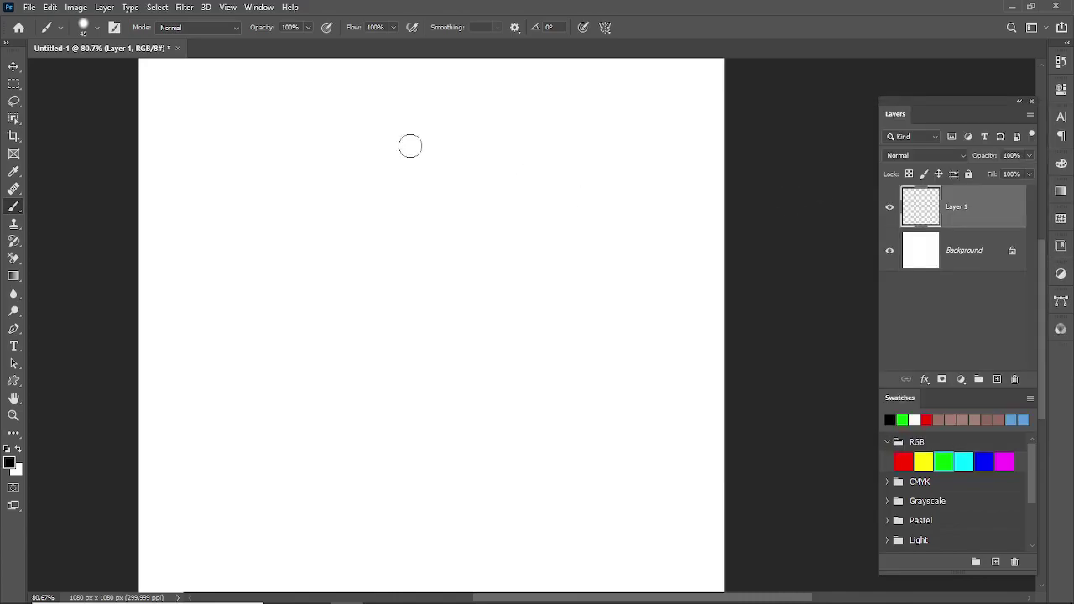
Open the Brush Settings, choose the textured 60 px tip and paint a curved black test stroke on Layer 1
left_click(84, 29)
left_click(88, 30)
left_click(114, 28)
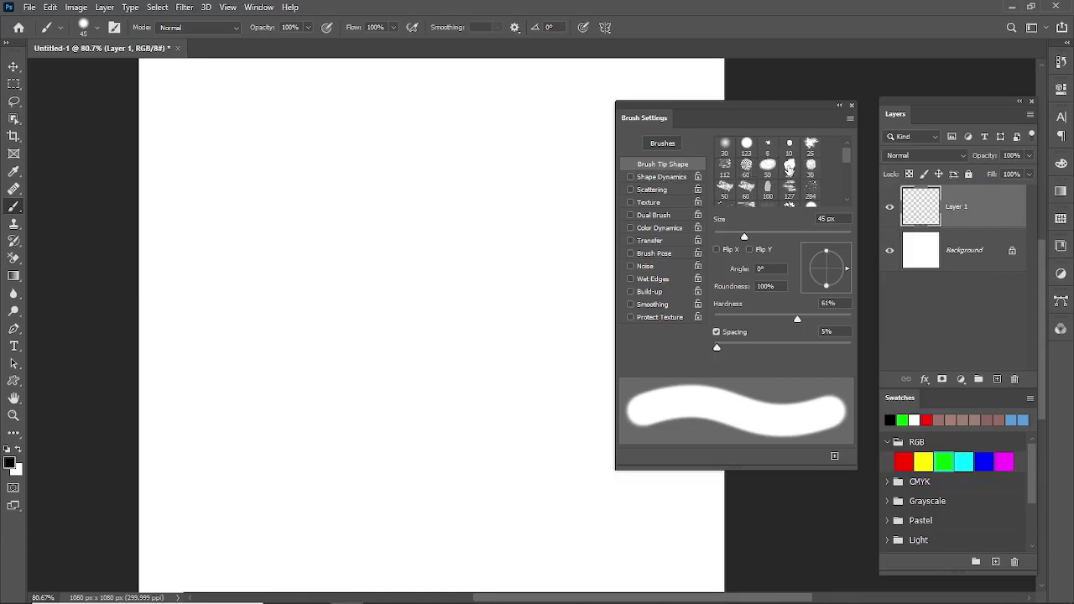
left_click(746, 165)
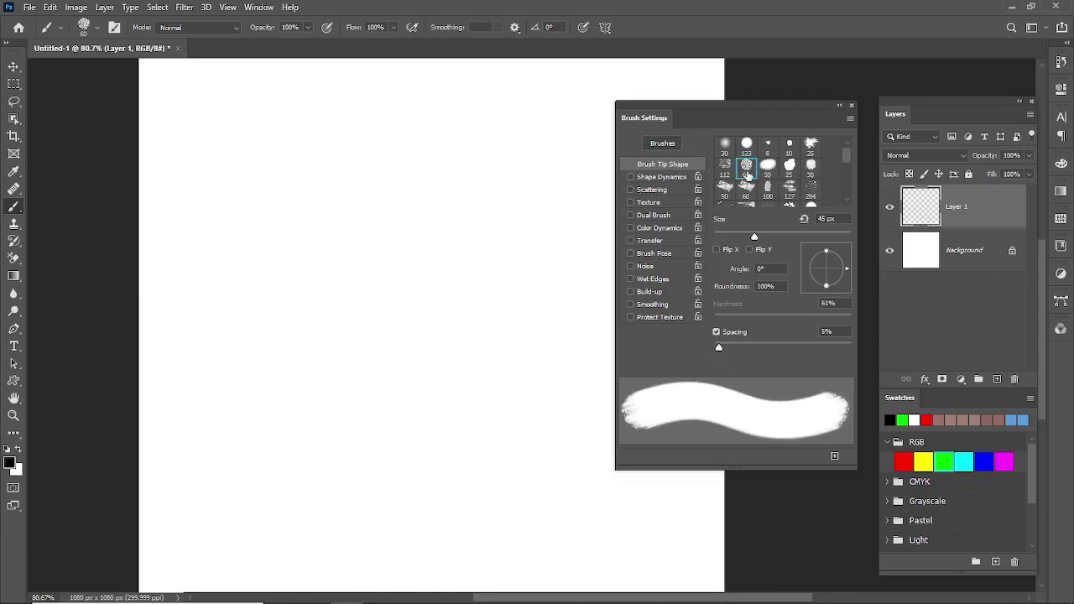
mouse_move(340, 222)
left_mouse_down()
mouse_move(312, 289)
mouse_move(352, 329)
left_mouse_up()
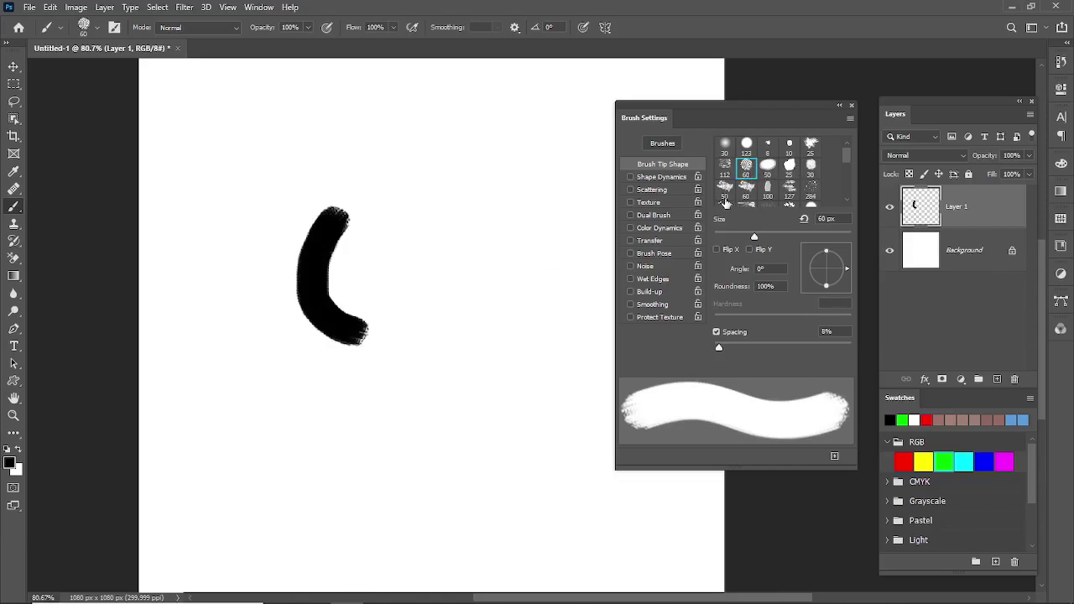
Stamp six separate marks with the textured 112 px tip, and clear all test marks from Layer 1 by selecting the entire canvas
left_click(725, 154)
left_click(725, 166)
left_click(465, 208)
left_click(493, 311)
left_click(410, 400)
left_click(294, 417)
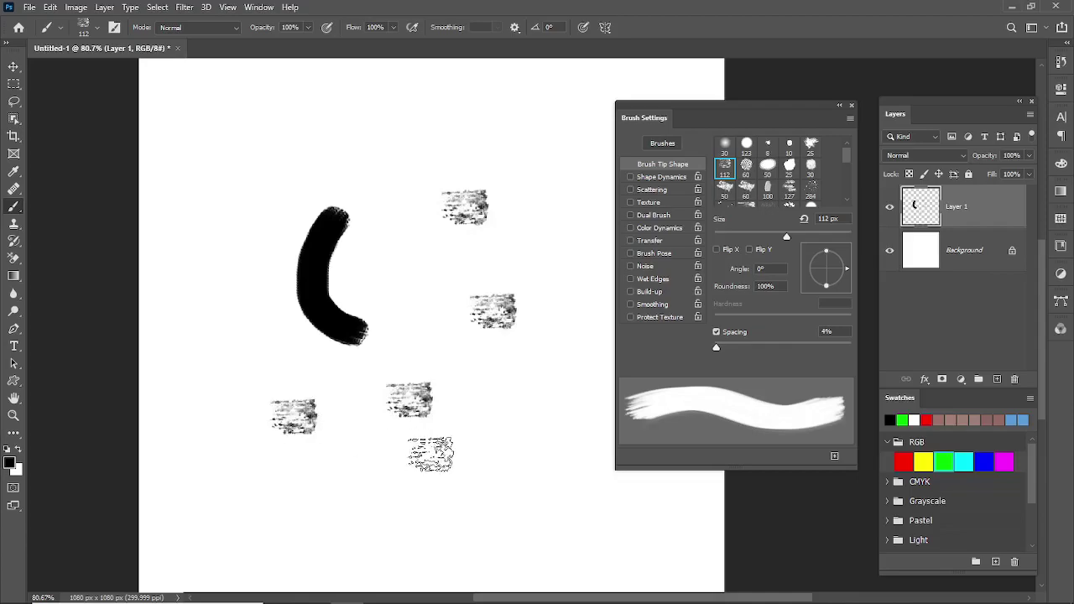
left_click(458, 455)
left_click(532, 404)
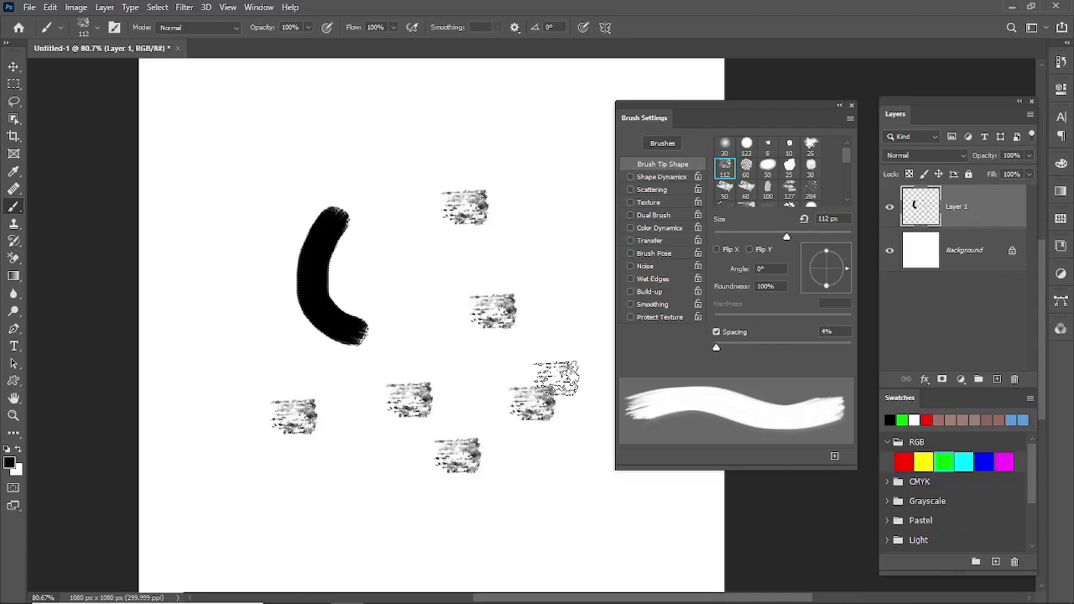
key("ctrl+a")
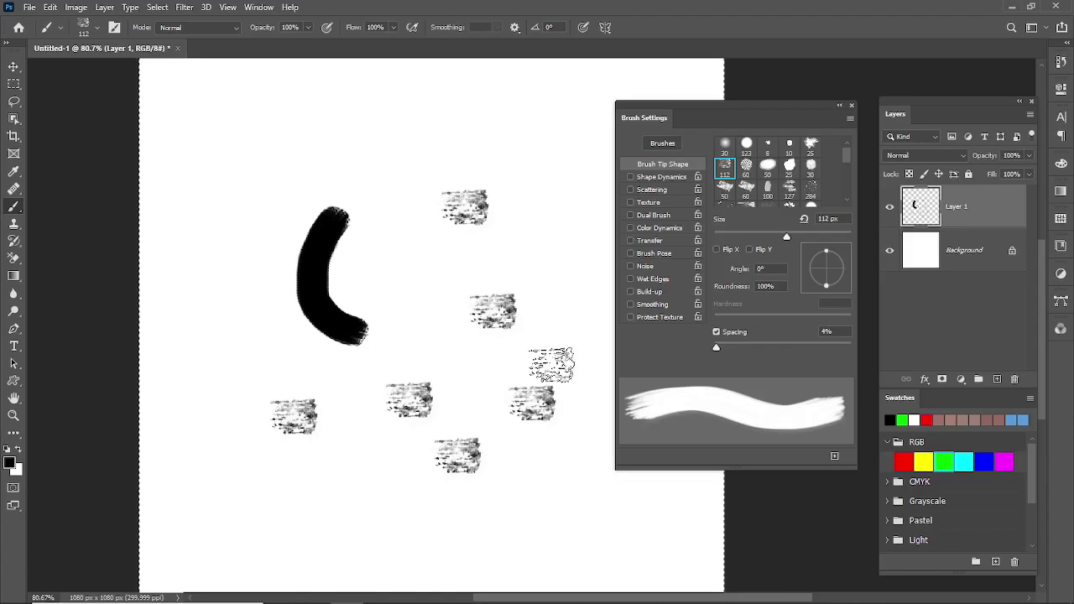
key("Delete")
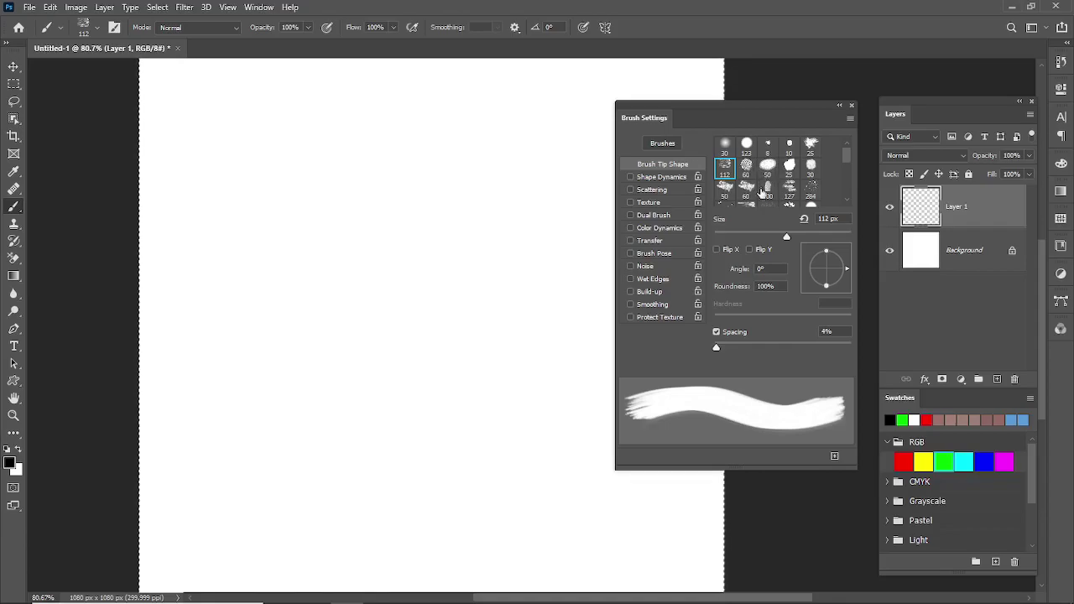
Stamp three black and two red splatters with the 284 px splatter tip, and clear them from Layer 1
left_click(811, 191)
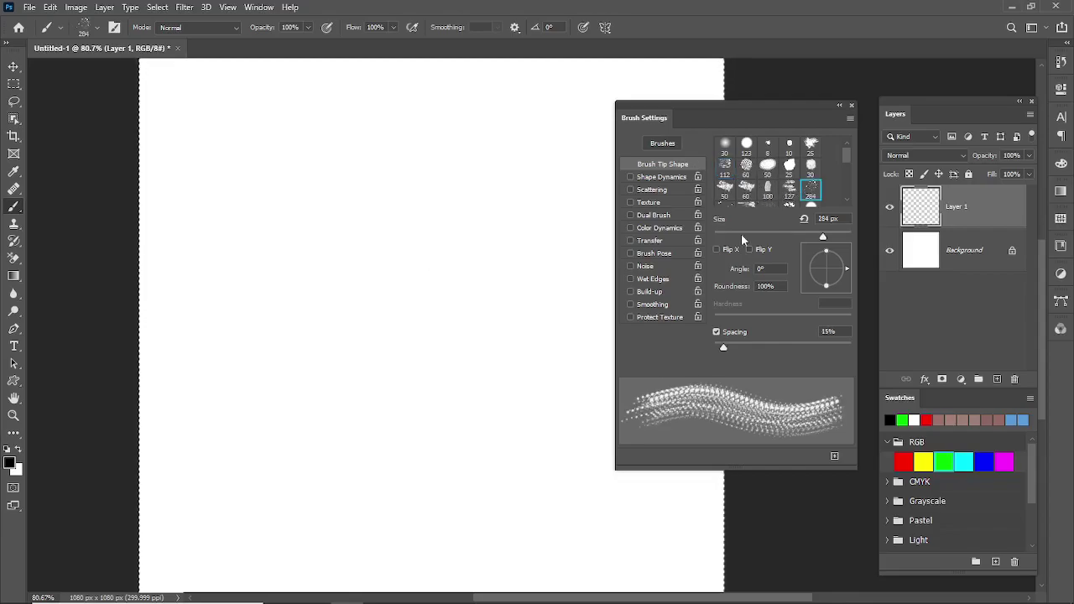
left_click(323, 206)
left_click(500, 382)
left_click(305, 388)
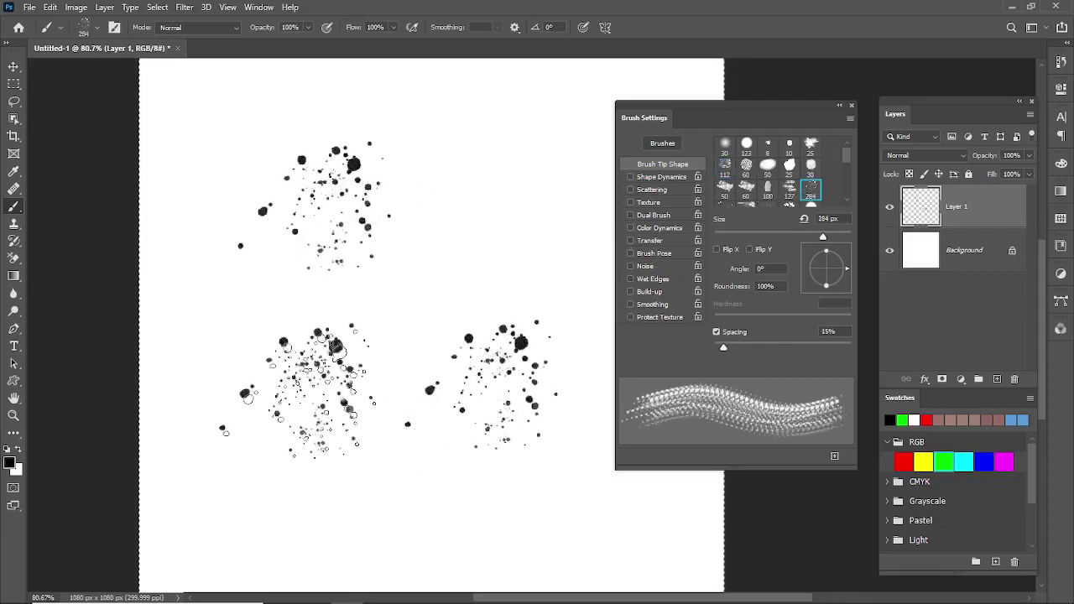
left_click(927, 419)
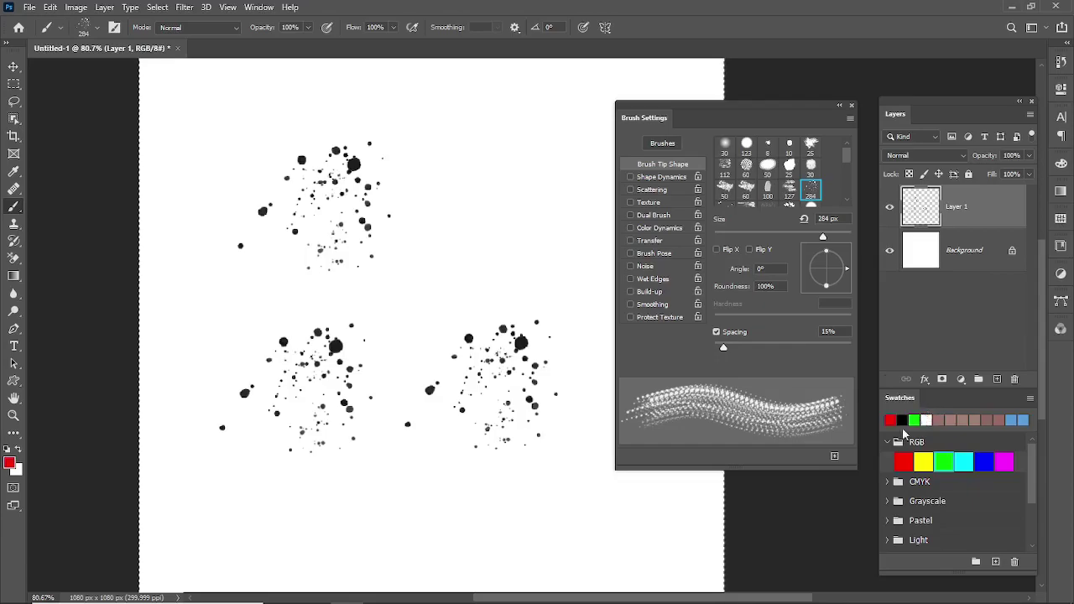
left_click(524, 211)
left_click(549, 493)
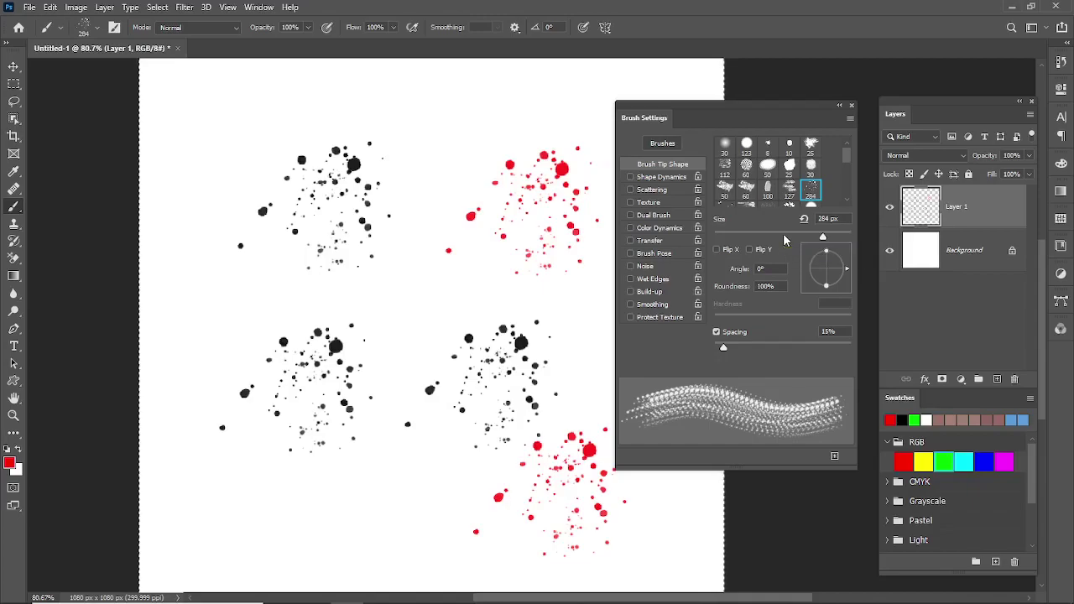
key("Delete")
Choose the hard round 123 px brush tip and reduce its size to 113 px
left_click(747, 148)
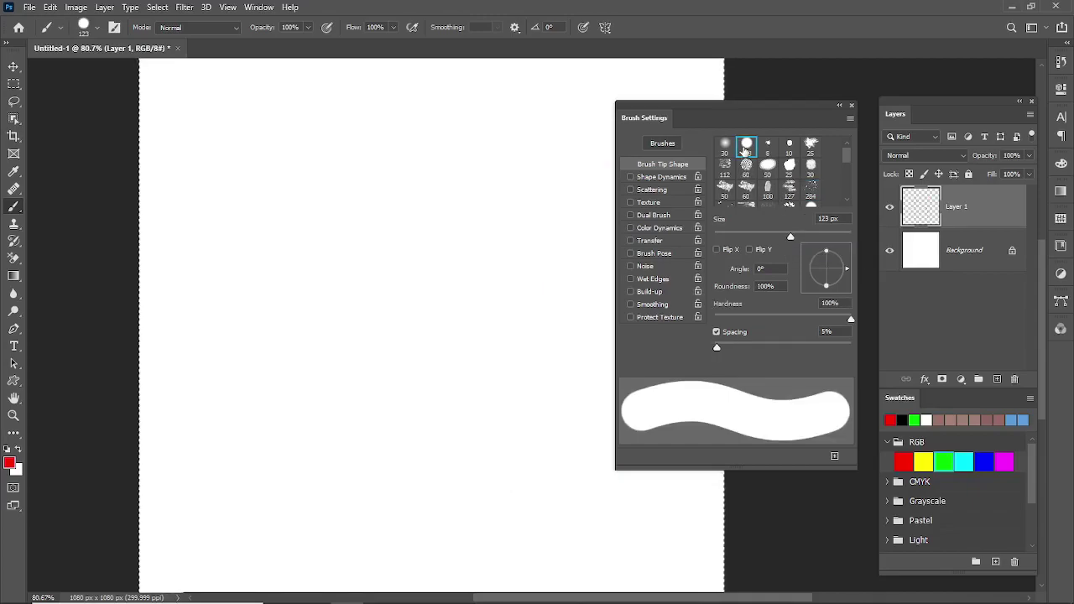
mouse_move(849, 158)
left_mouse_down()
mouse_move(851, 198)
mouse_move(851, 150)
left_mouse_up()
mouse_move(721, 223)
left_mouse_down()
mouse_move(709, 227)
mouse_move(728, 228)
mouse_move(705, 228)
mouse_move(727, 227)
mouse_move(715, 230)
left_mouse_up()
right_click(389, 225)
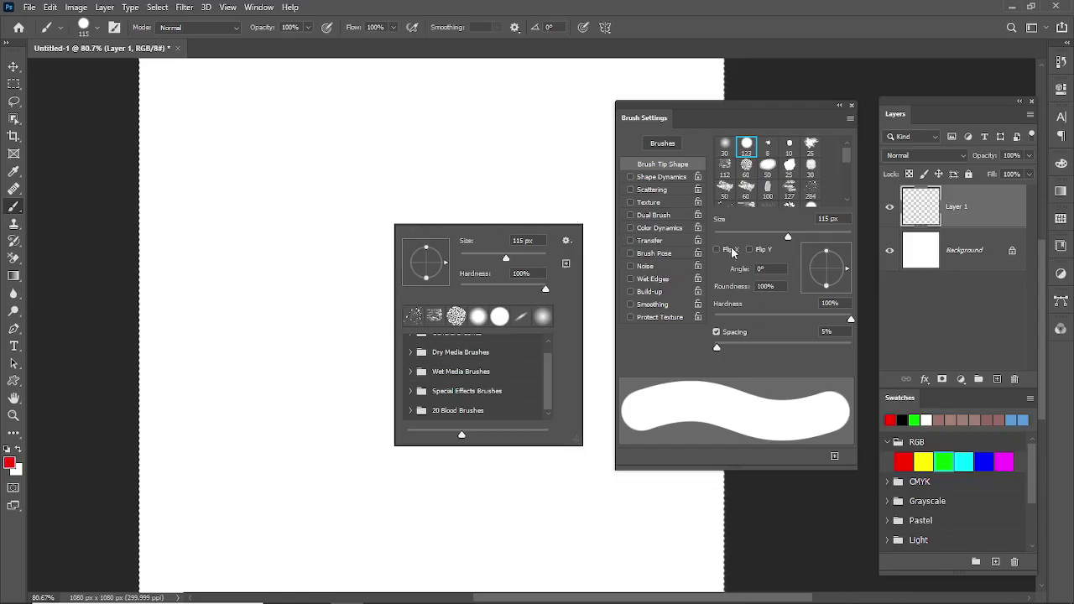
left_click_drag(722, 223, 718, 225)
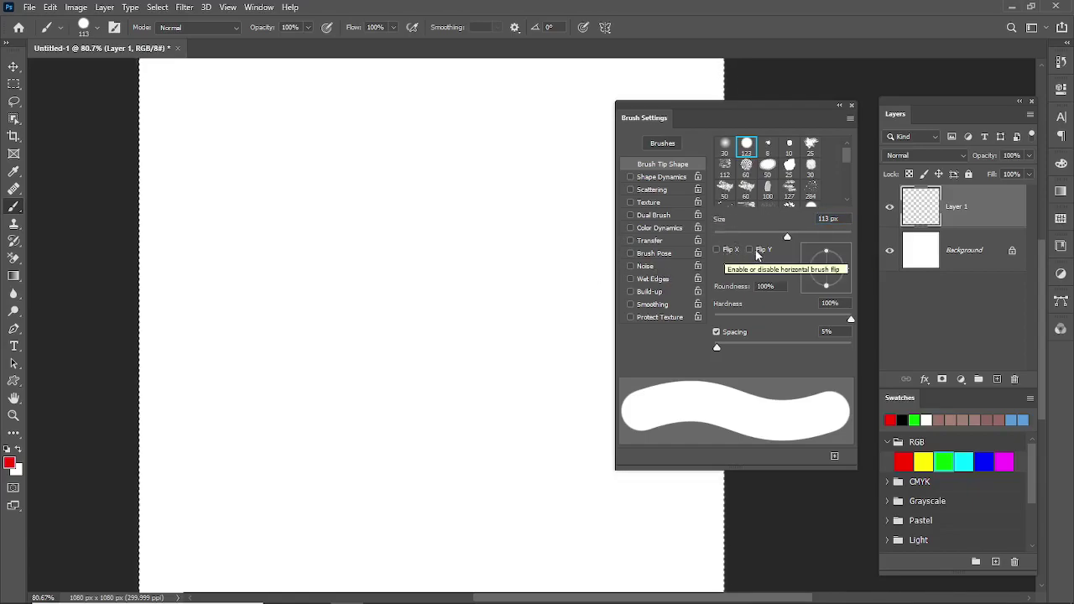
Toggle the brush tip's Flip X and Flip Y options on and off, leaving both disabled
left_click(726, 249)
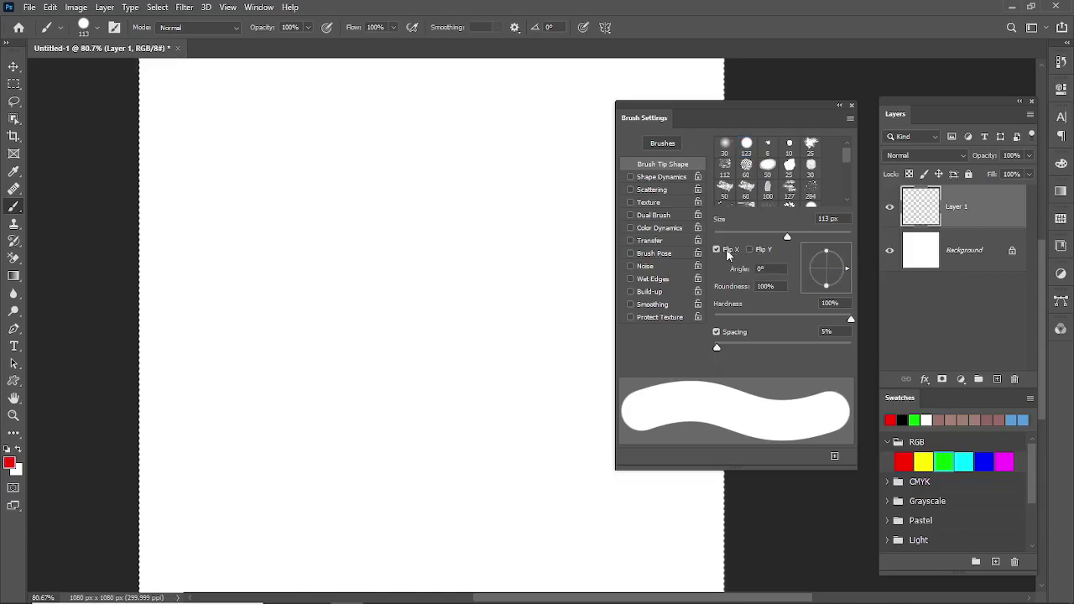
left_click(750, 250)
left_click(731, 251)
left_click(759, 251)
left_click(725, 251)
left_click(724, 249)
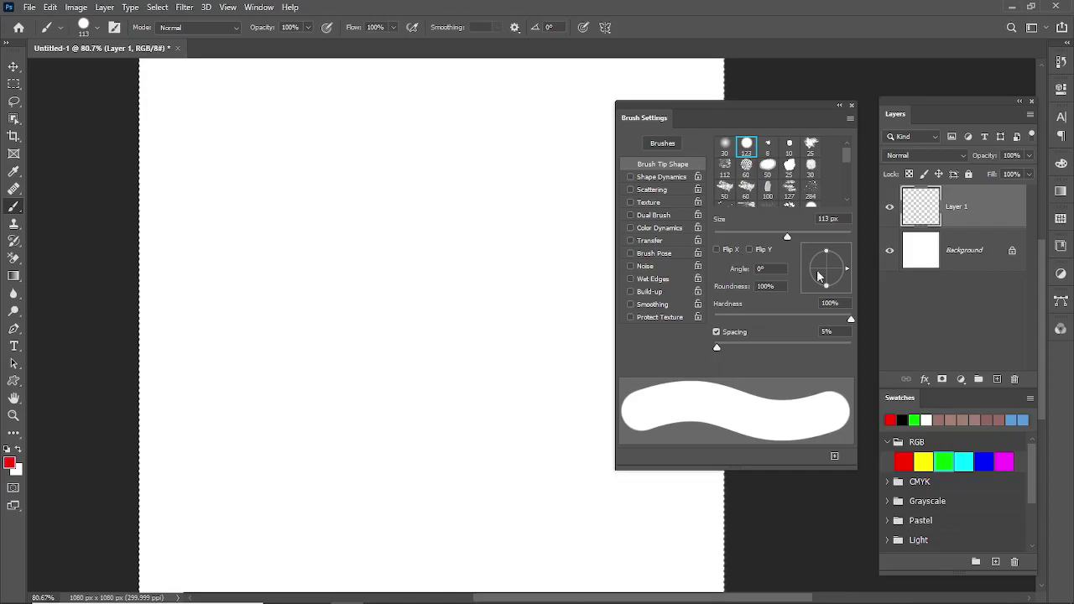
Set the tip's roundness to 18% and angle to 36°, and try a red wavy stroke before undoing it
left_click_drag(827, 290, 826, 276)
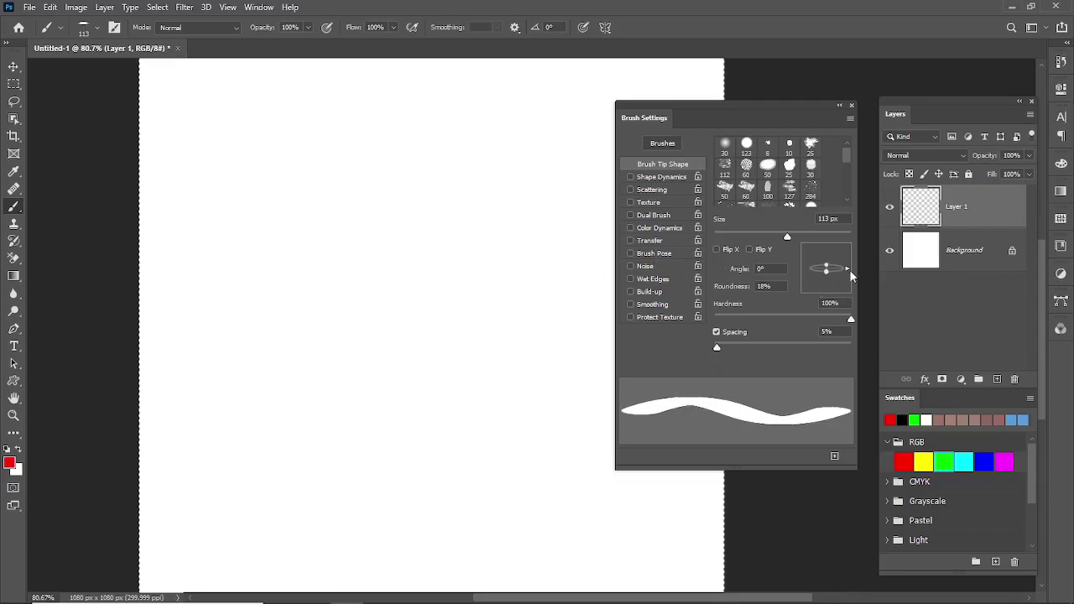
left_click_drag(848, 268, 847, 254)
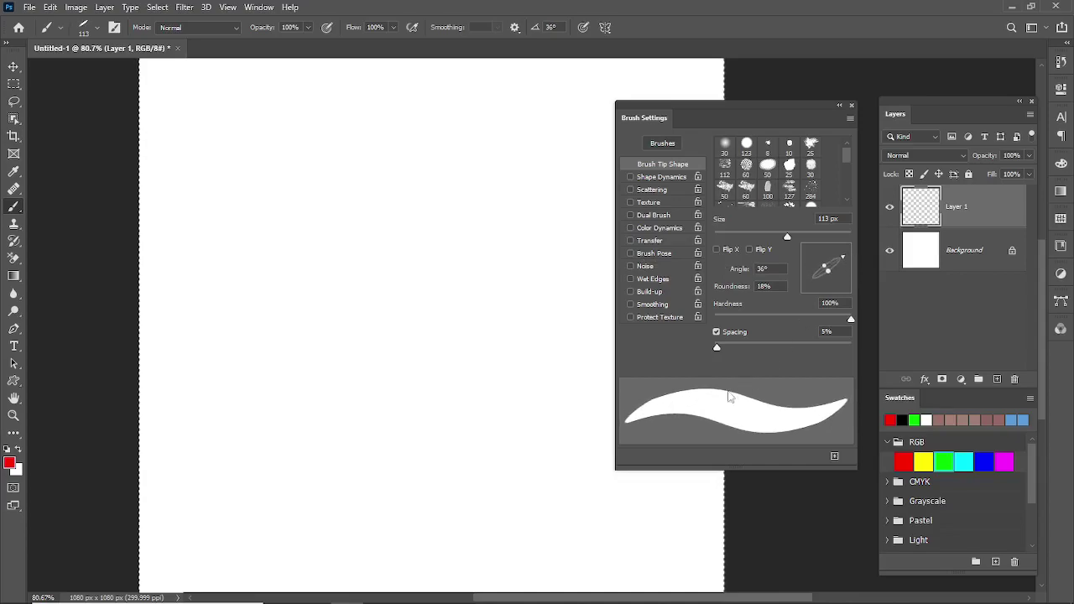
mouse_move(304, 324)
left_mouse_down()
mouse_move(348, 302)
mouse_move(407, 333)
mouse_move(502, 281)
left_mouse_up()
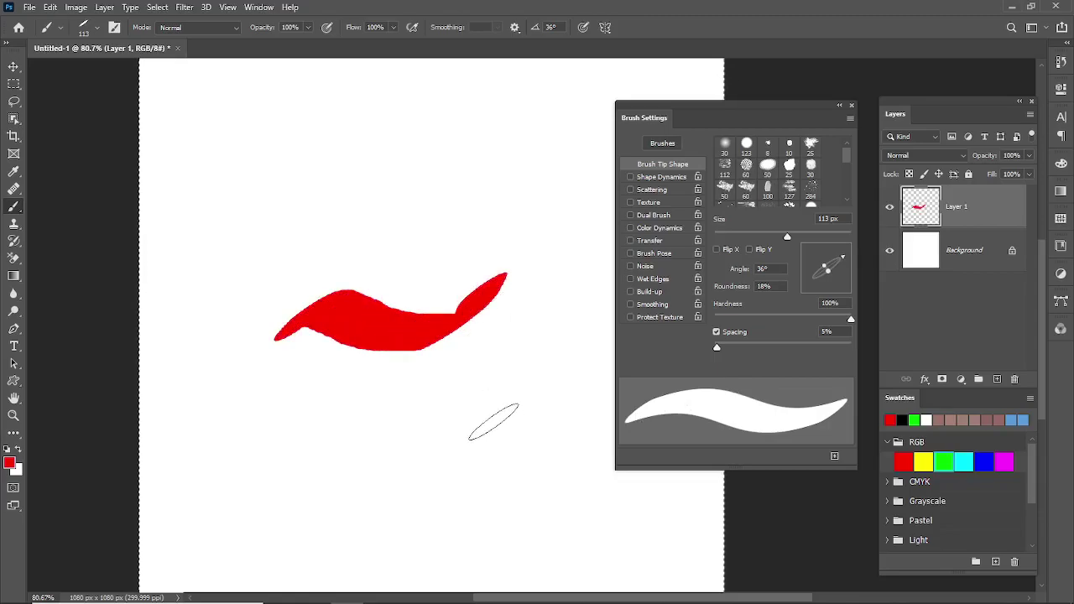
key("ctrl+z")
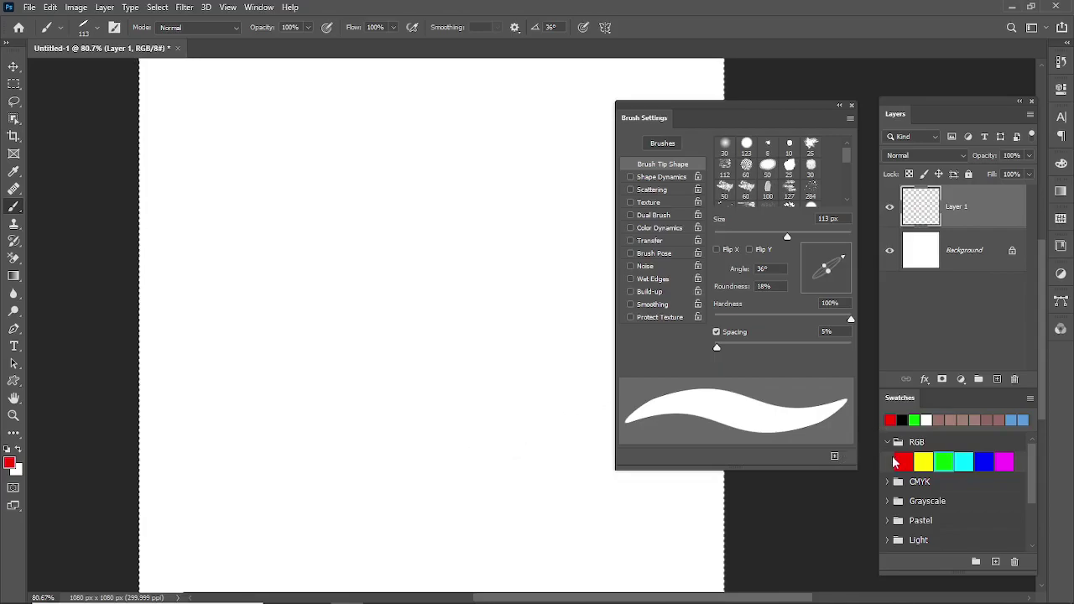
Change the foreground color to black, enable Flip X and paint a wavy test stroke across the canvas
left_click(891, 420)
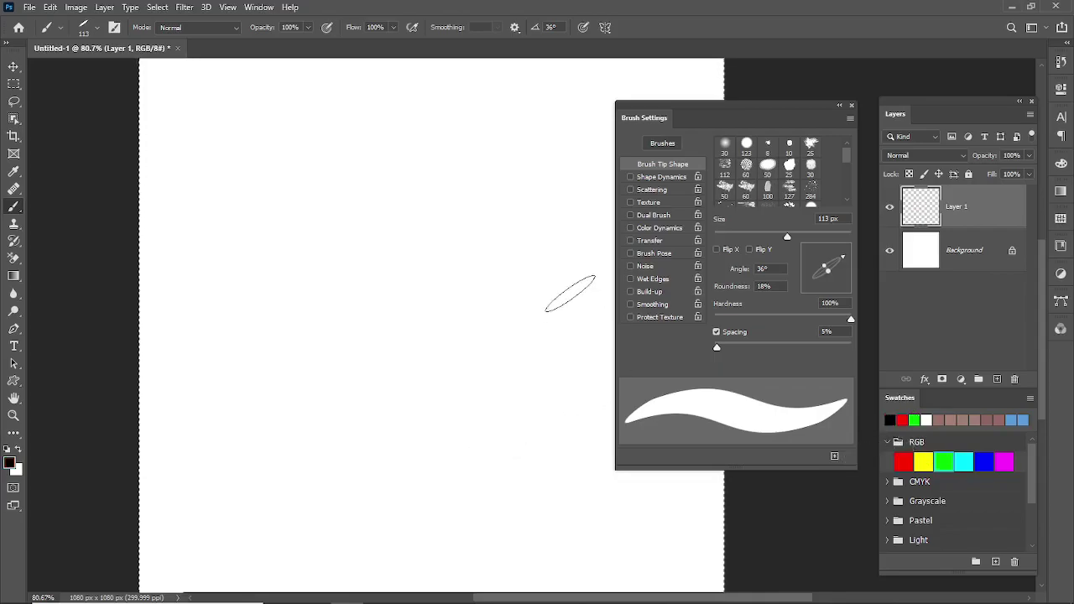
left_click(724, 250)
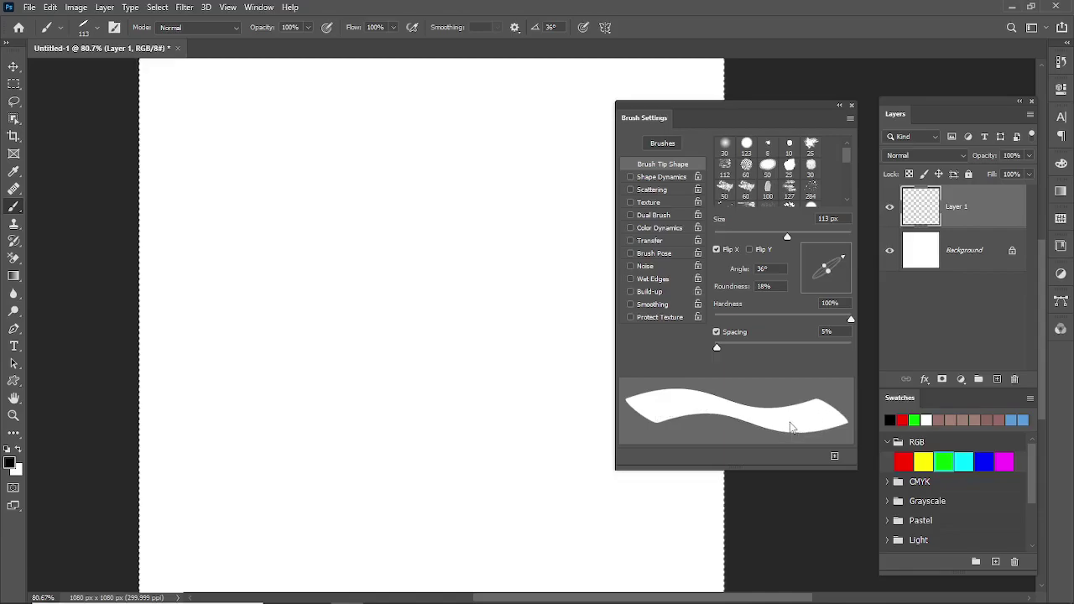
mouse_move(273, 277)
left_mouse_down()
mouse_move(332, 342)
mouse_move(487, 302)
mouse_move(515, 341)
left_mouse_up()
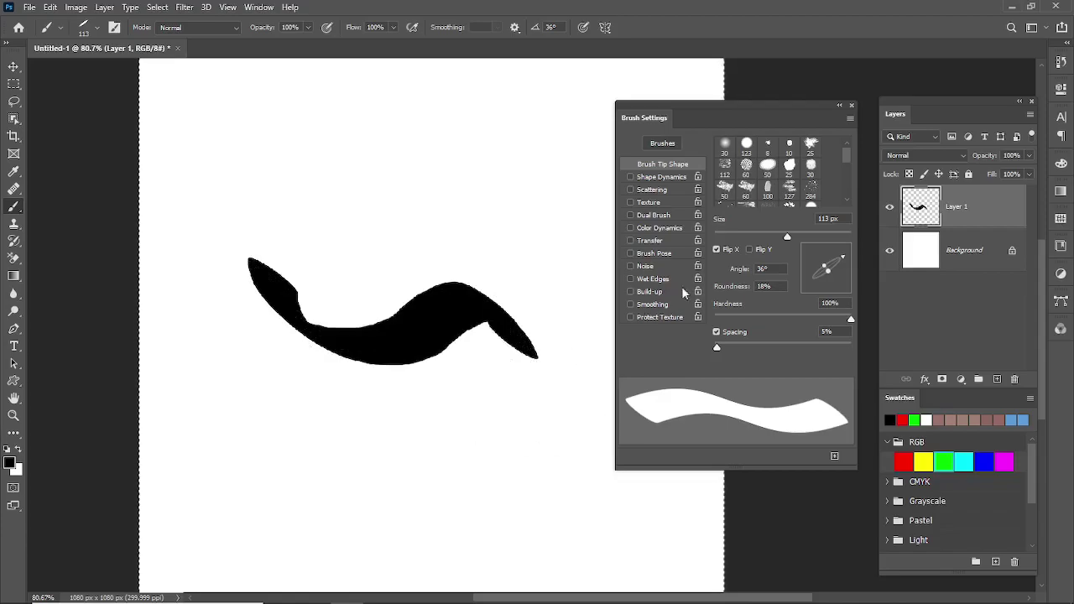
Replace Flip X with Flip Y, paint a second wavy stroke above the first, and turn Flip Y off
left_click(718, 251)
left_click(762, 250)
mouse_move(492, 140)
left_mouse_down()
mouse_move(484, 179)
mouse_move(433, 197)
mouse_move(335, 175)
mouse_move(263, 207)
left_mouse_up()
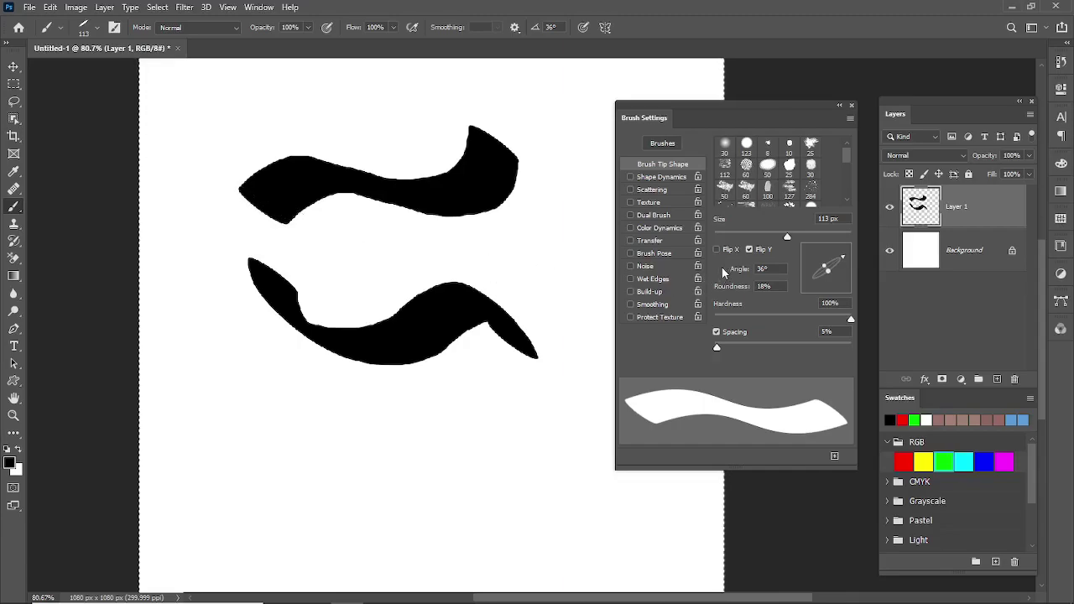
left_click(750, 250)
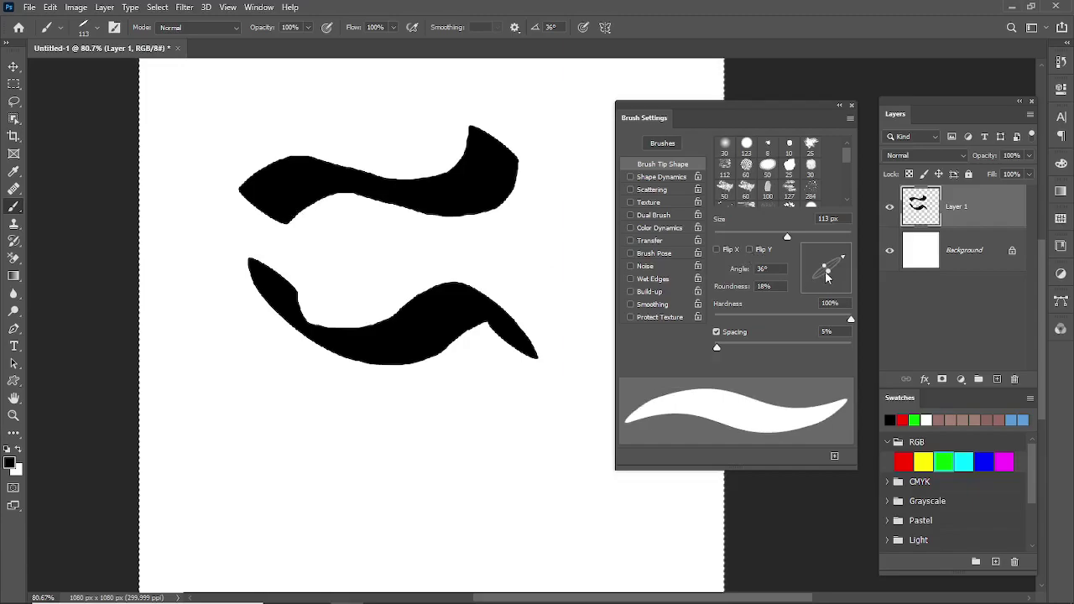
Reset the brush tip to an angle of 0° and a roundness of 100%, keeping hardness at 100%
left_click_drag(828, 277, 831, 273)
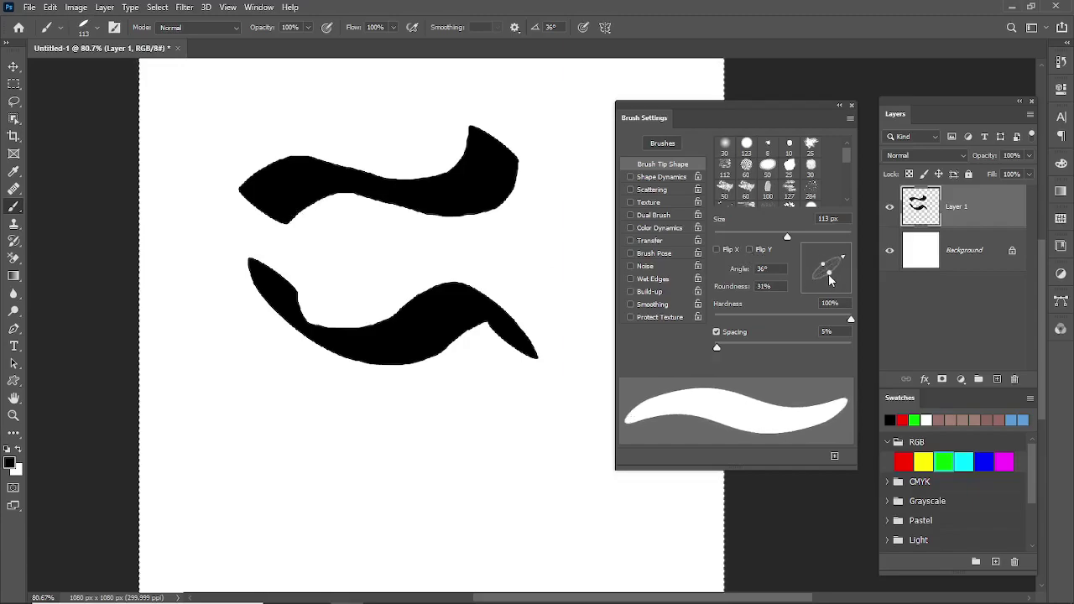
left_click(770, 270)
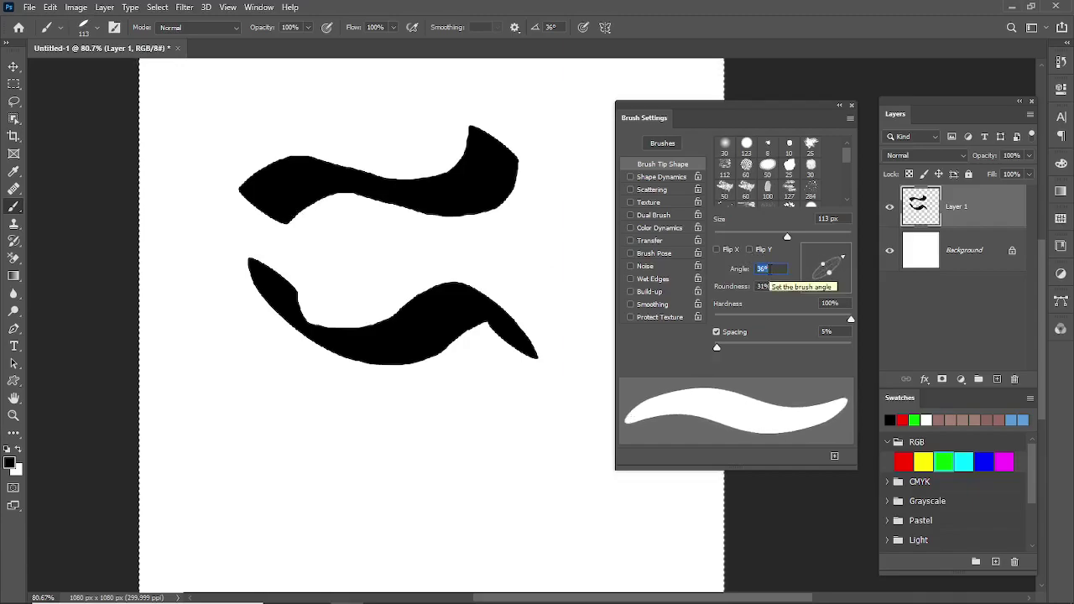
type("0")
key("Tab")
type("100")
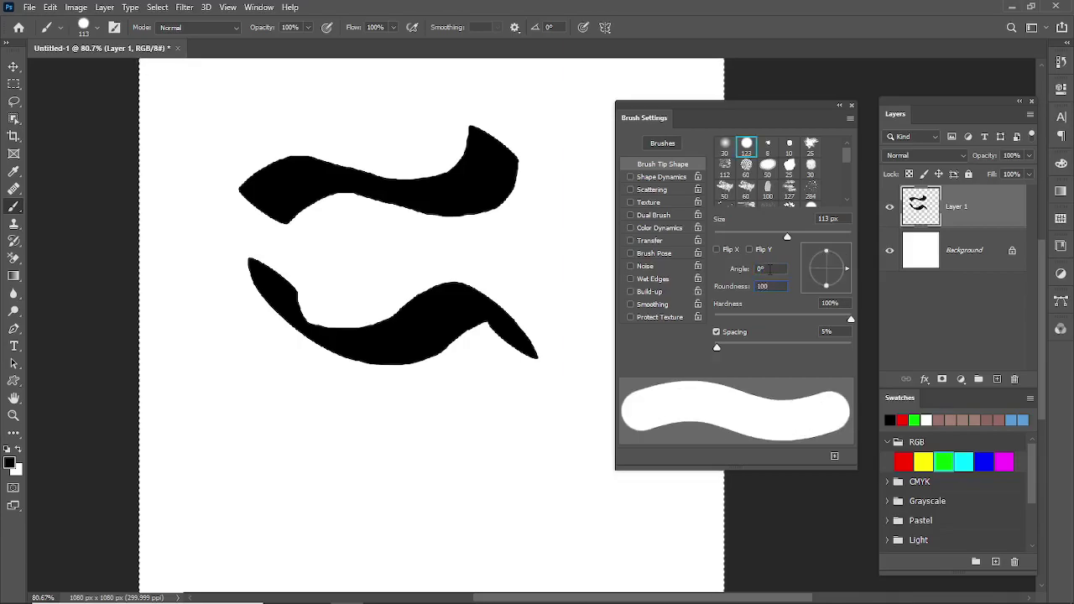
left_click(801, 319)
left_click_drag(801, 320, 851, 322)
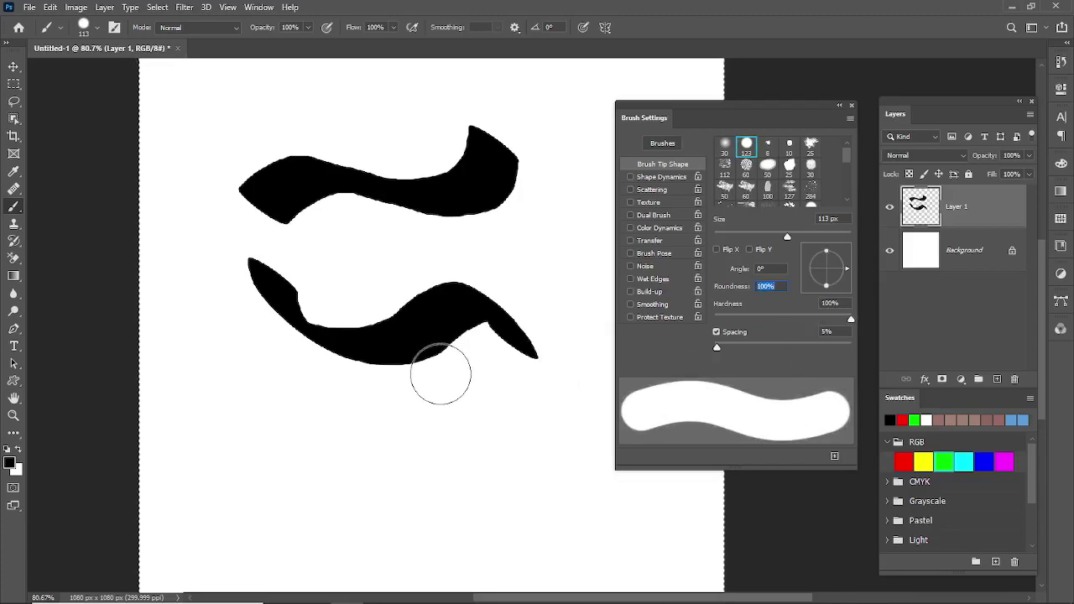
Paint a closed four-sided outline of connected straight strokes below the wavy ones, and clear all strokes from Layer 1
left_click(240, 429)
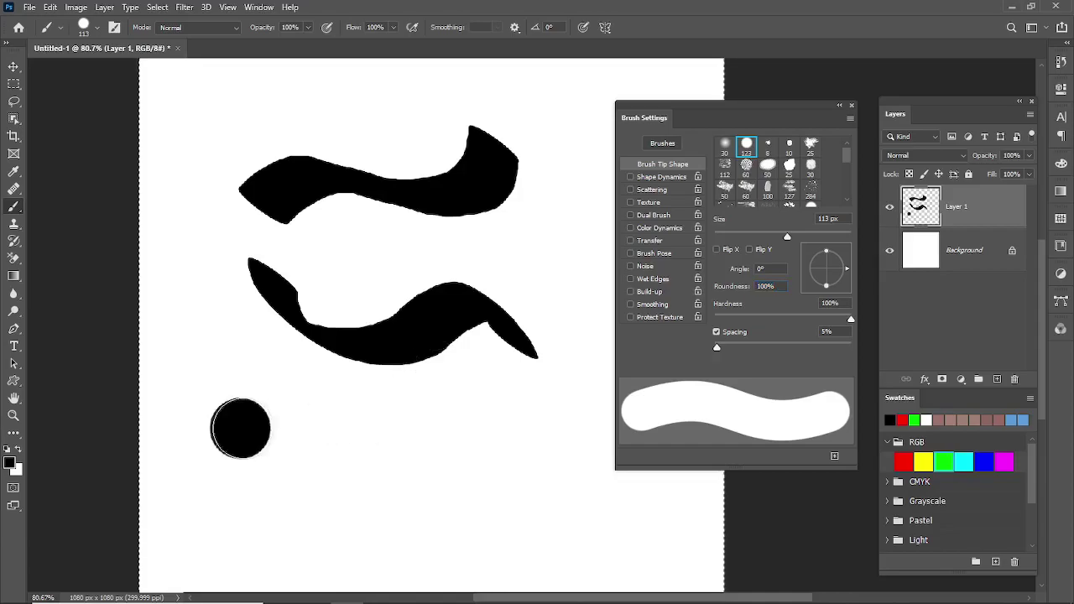
left_click(543, 436, "shift")
left_click(544, 532, "shift")
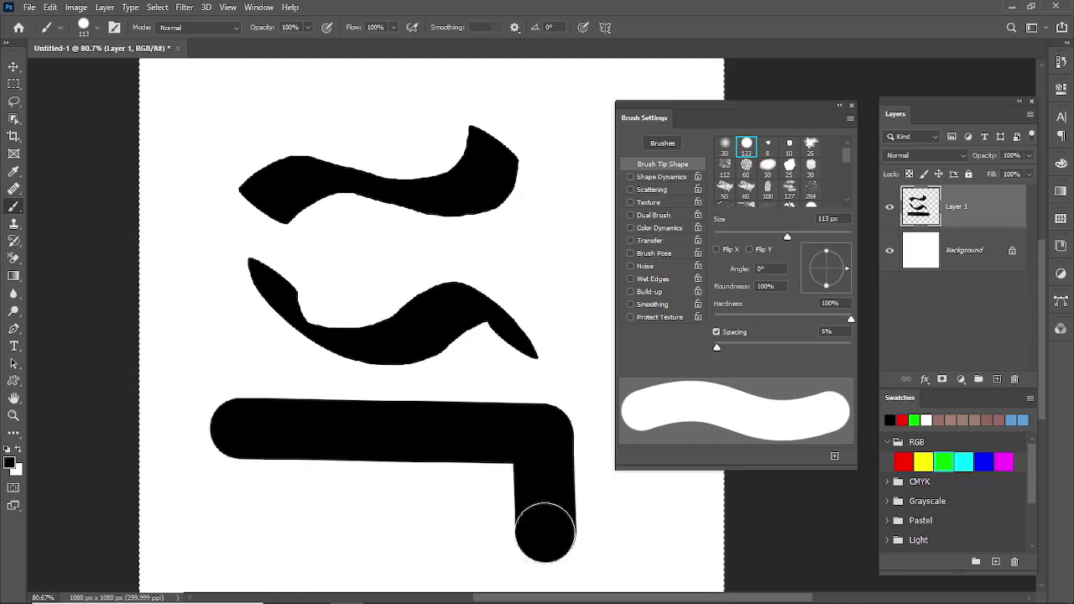
left_click(226, 535, "shift")
left_click(240, 430, "shift")
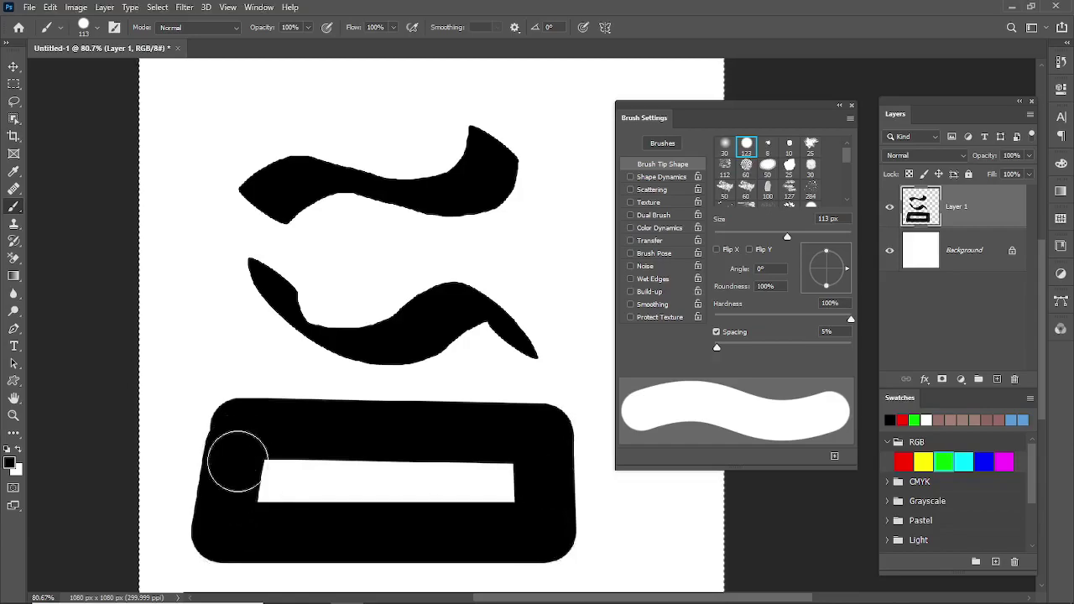
key("Delete")
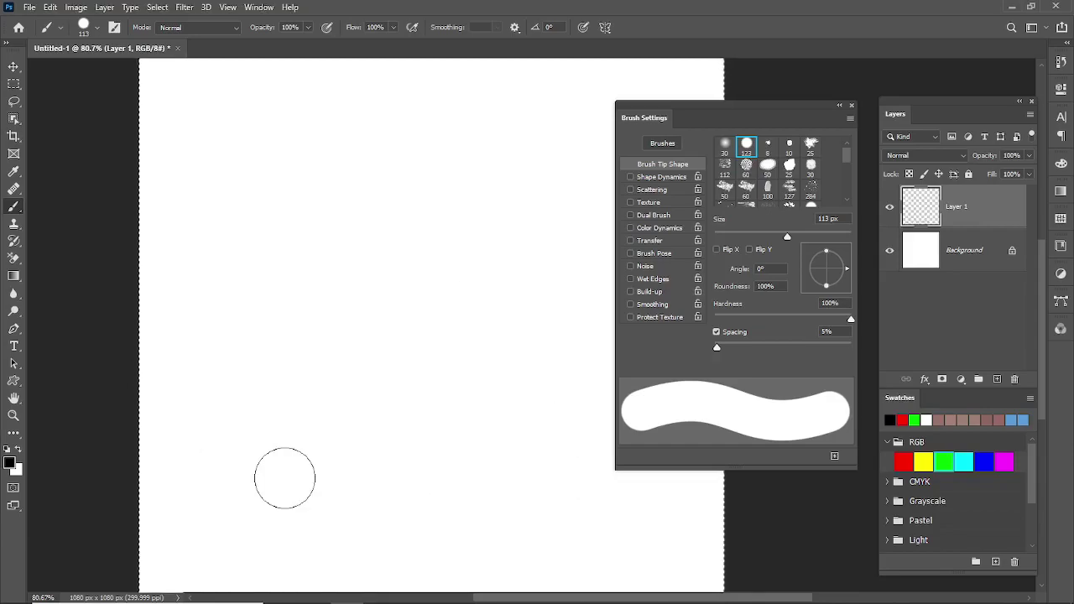
Reduce the brush size to 20 px
key("bracketleft")
key("bracketleft")
key("bracketleft")
key("bracketleft")
key("bracketleft")
key("bracketleft")
key("bracketleft")
key("bracketleft")
key("bracketleft")
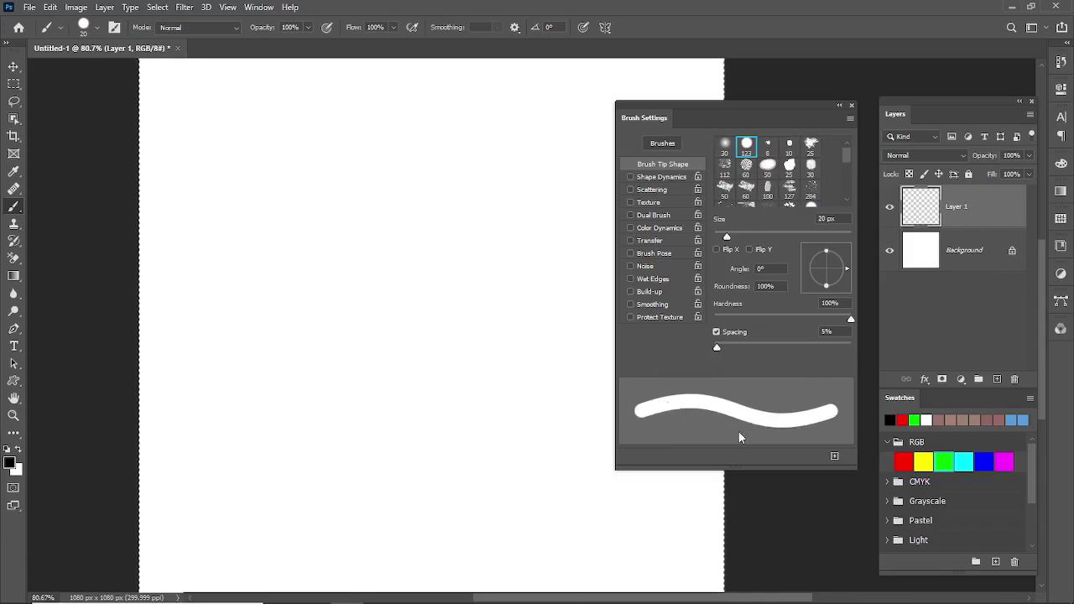
Paint a closed four-sided outline of connected straight strokes on the upper canvas, and clear it from Layer 1
left_click(199, 153)
left_click(529, 164, "shift")
left_click(517, 307, "shift")
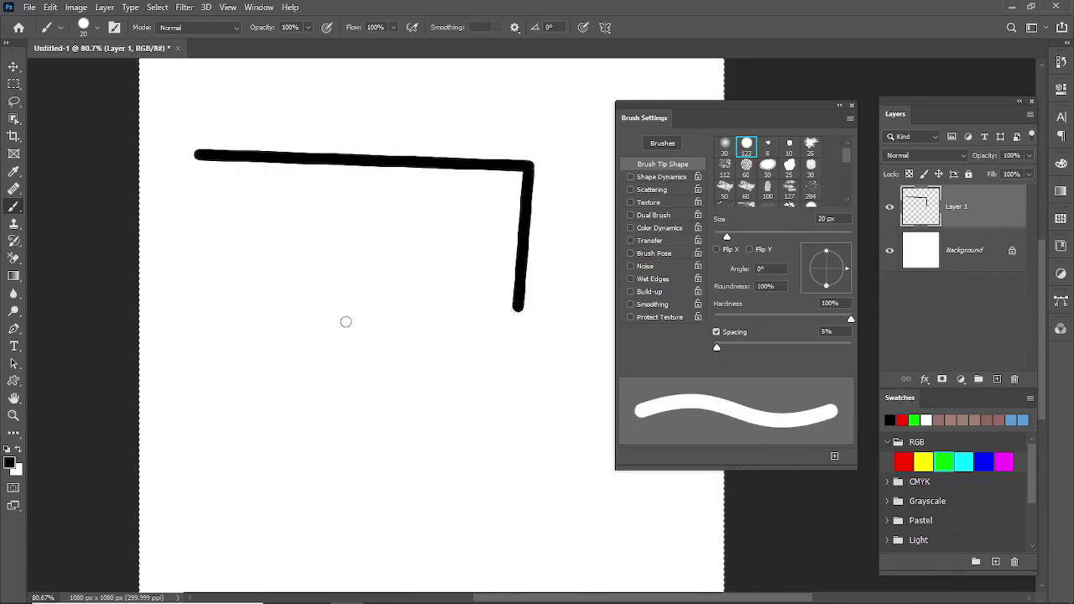
left_click(235, 319, "shift")
left_click(198, 154, "shift")
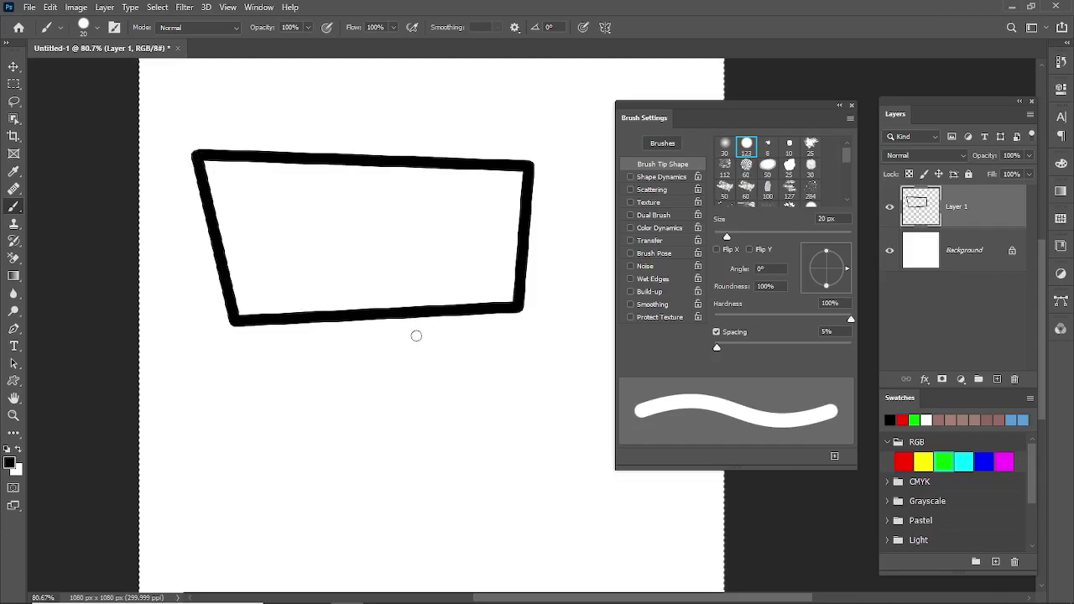
key("Delete")
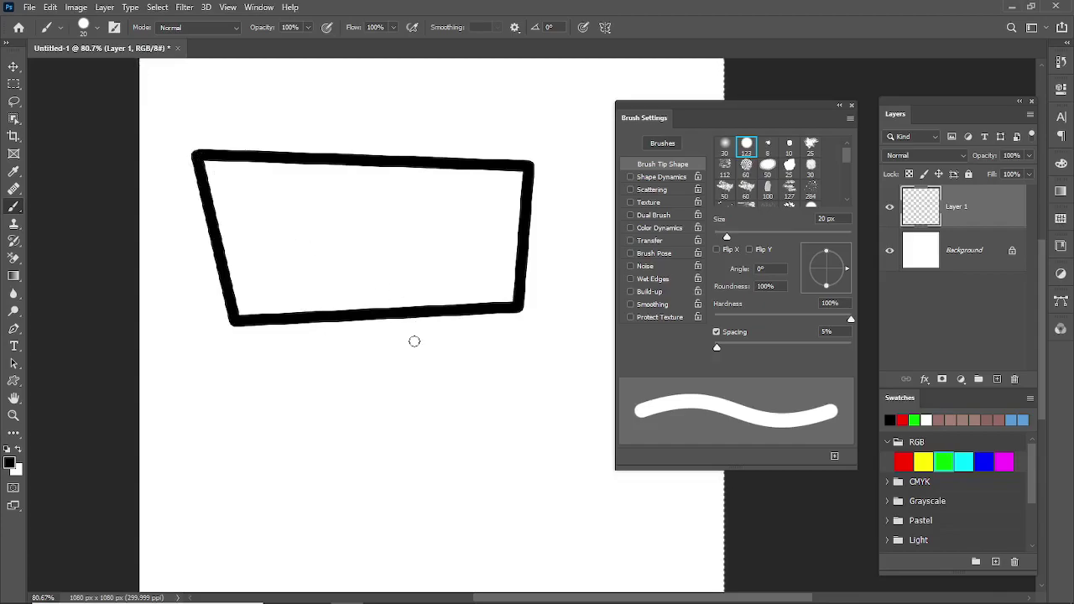
Set the brush hardness to 0%, paint a closed five-sided outline of connected straight strokes, and clear it from Layer 1
left_click_drag(849, 323, 678, 324)
left_click(221, 212)
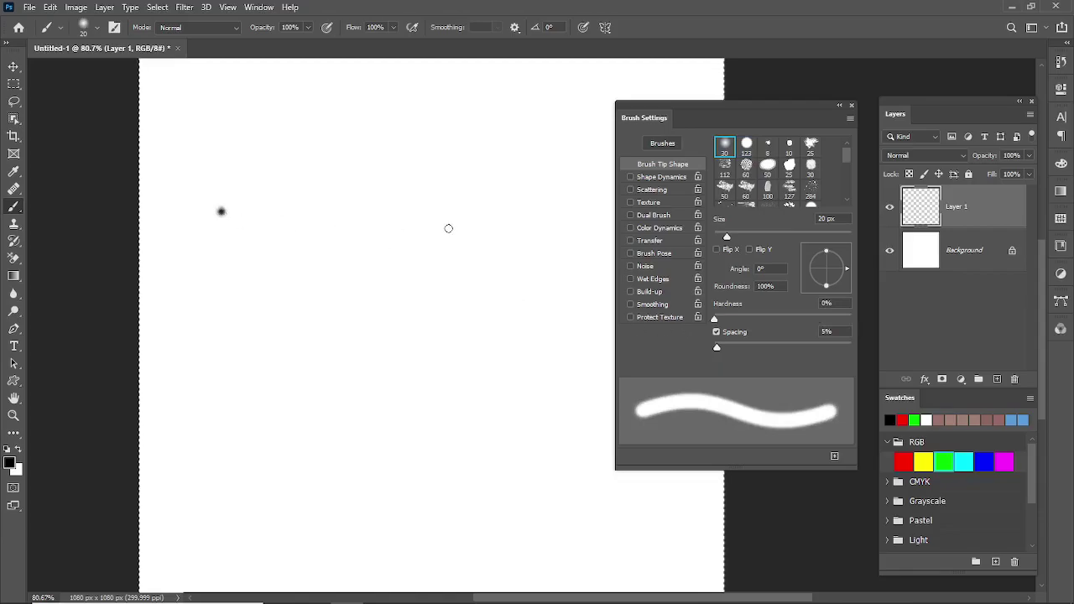
left_click(453, 225, "shift")
left_click(433, 340, "shift")
left_click(279, 382, "shift")
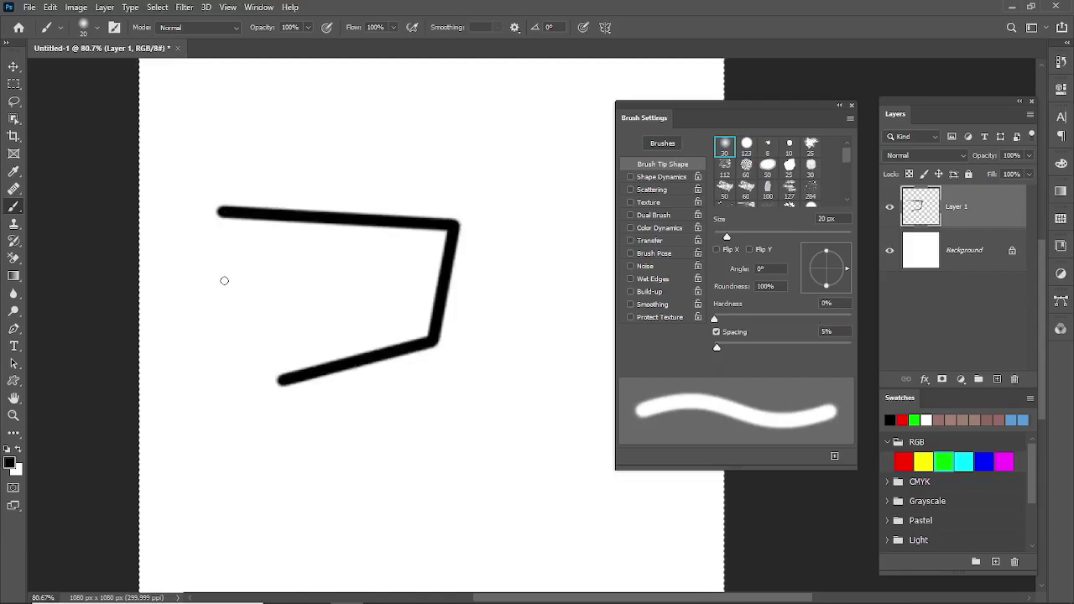
left_click(224, 281, "shift")
left_click(220, 217, "shift")
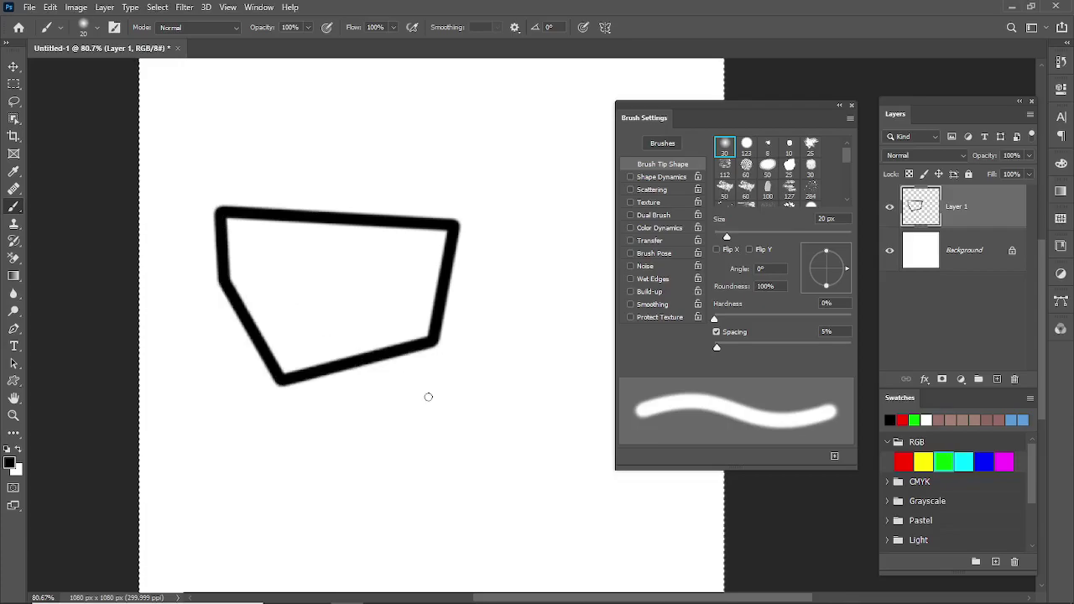
key("Delete")
Set the hardness to 0% in the on-canvas brush options and dismiss them
right_click(273, 252)
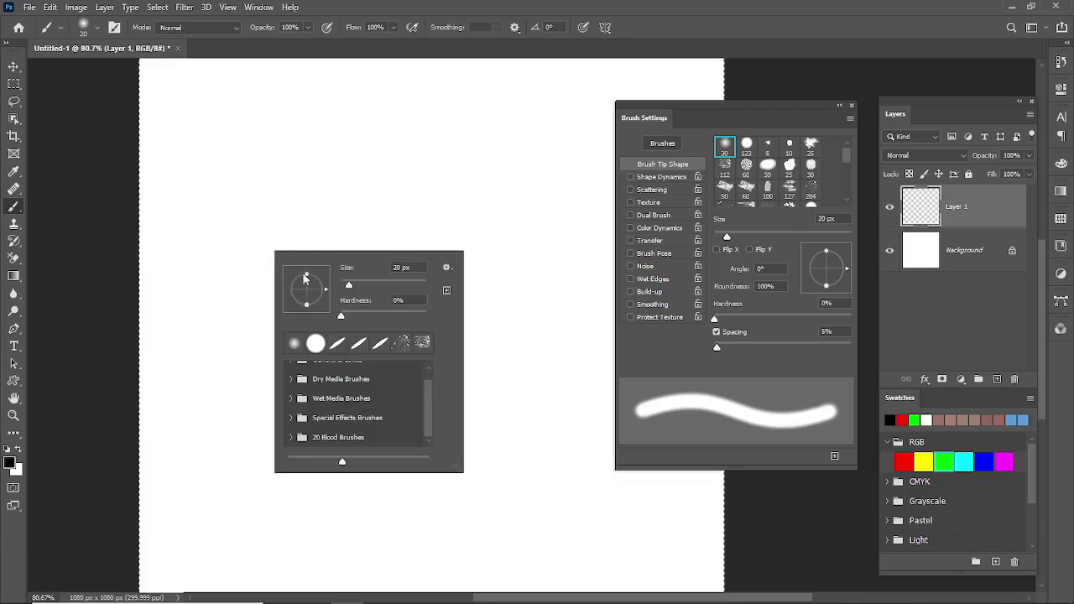
mouse_move(343, 318)
left_mouse_down()
mouse_move(362, 319)
mouse_move(333, 317)
left_mouse_up()
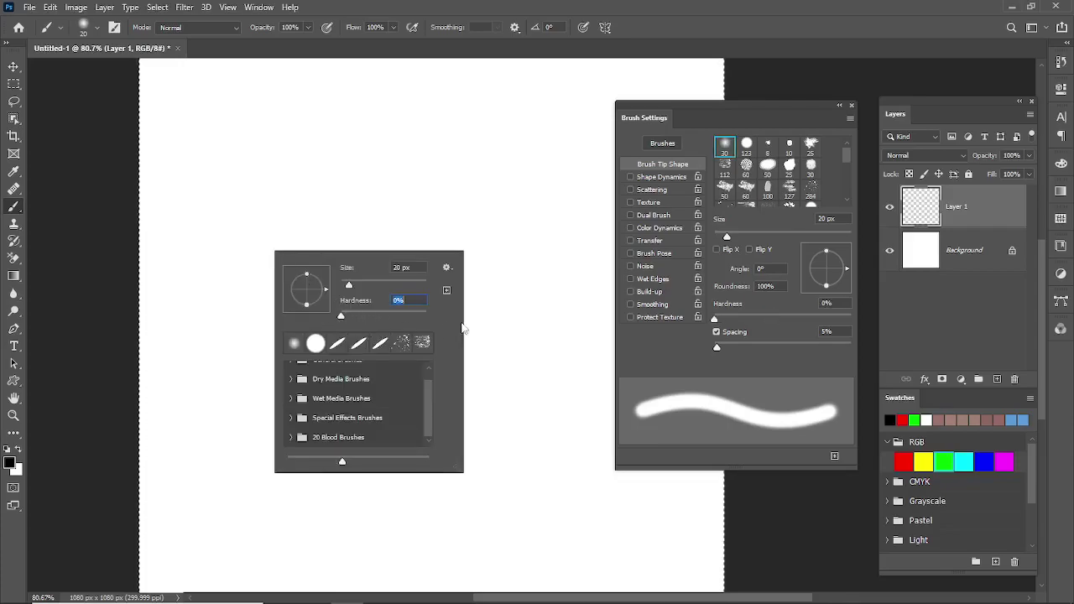
left_click(468, 314)
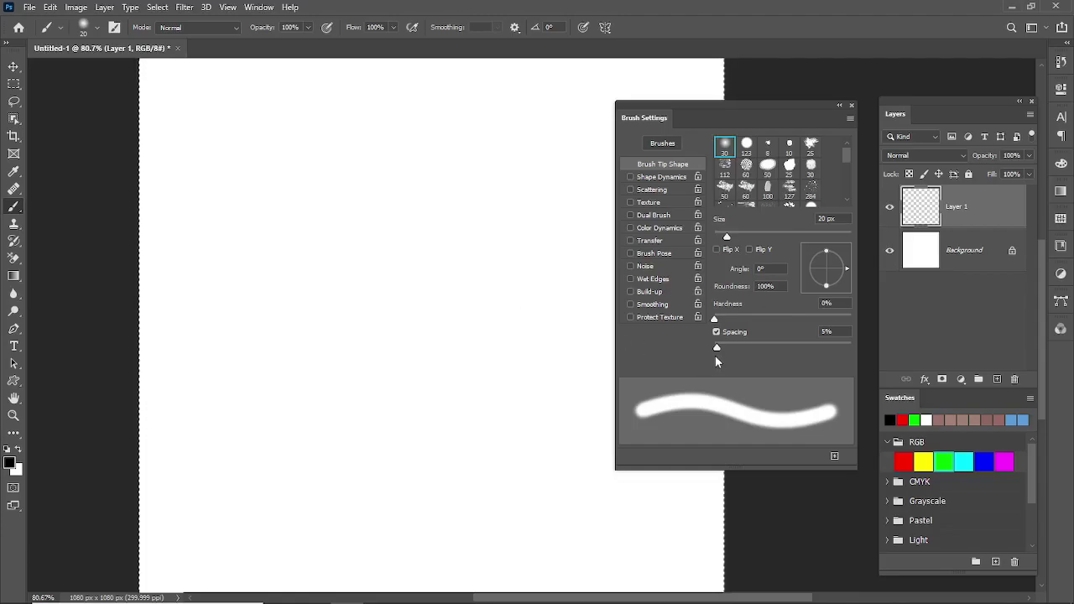
Set the brush hardness to 100% and paint one straight, nearly horizontal stroke across the upper canvas
left_click_drag(716, 320, 849, 323)
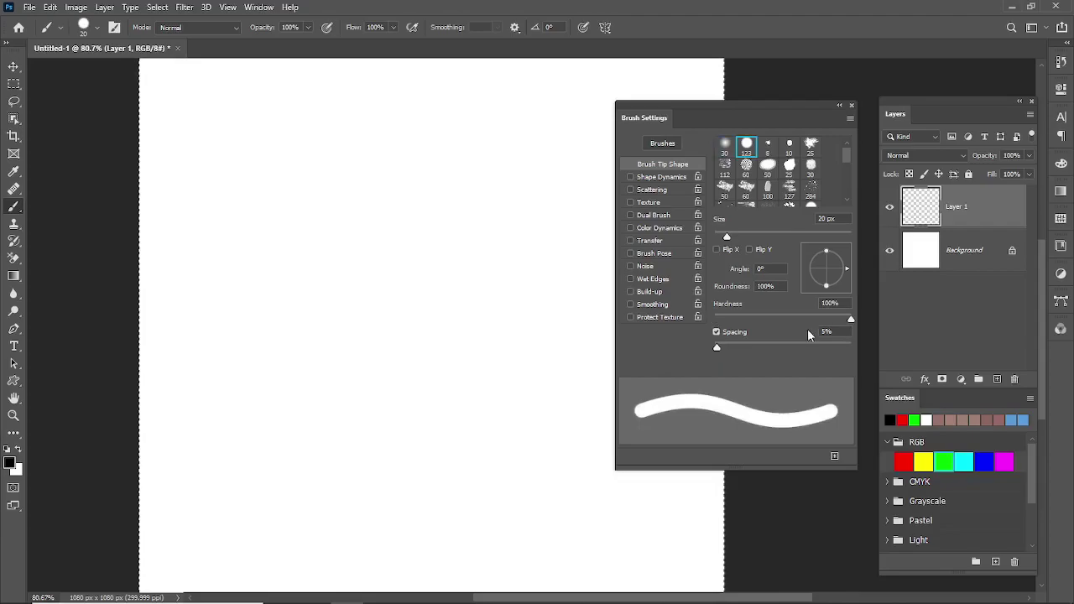
left_click(202, 228)
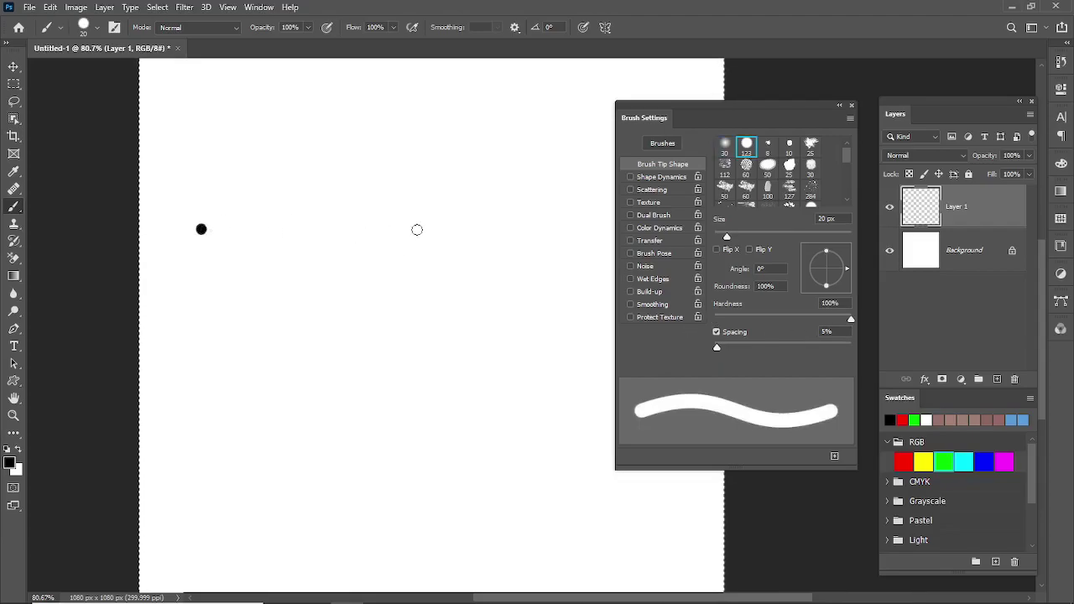
left_click(500, 225, "shift")
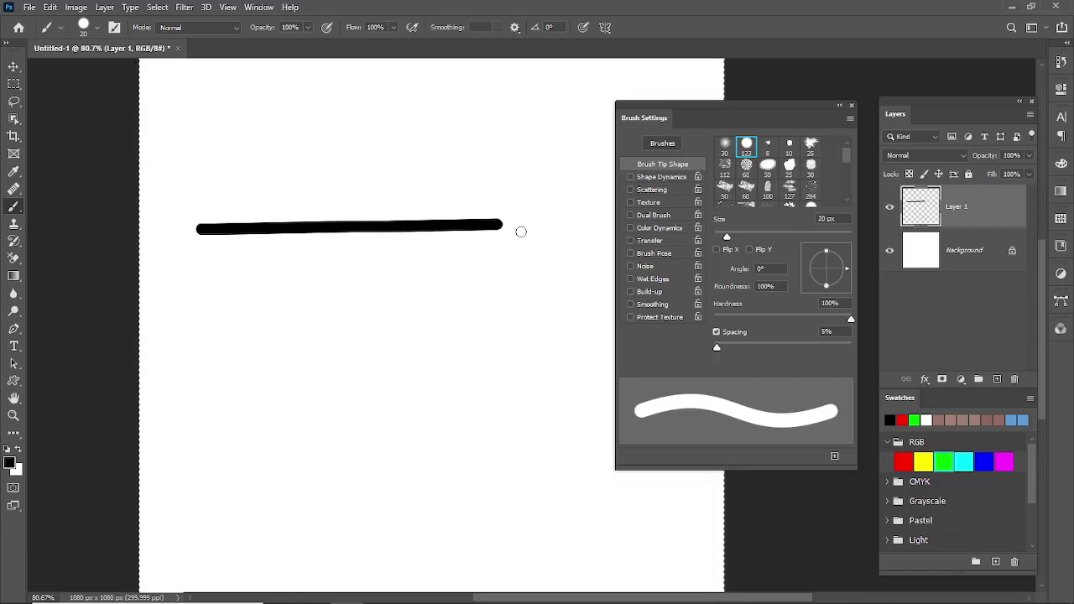
Set the brush spacing to 58% and paint a second straight stroke just below the first
left_click_drag(717, 350, 752, 352)
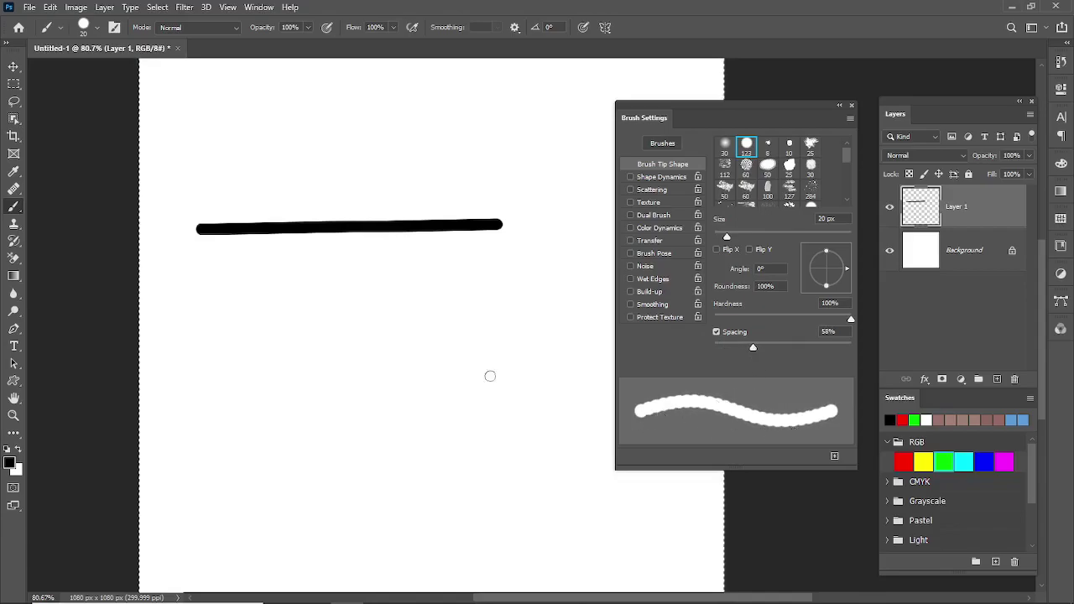
left_click(201, 260)
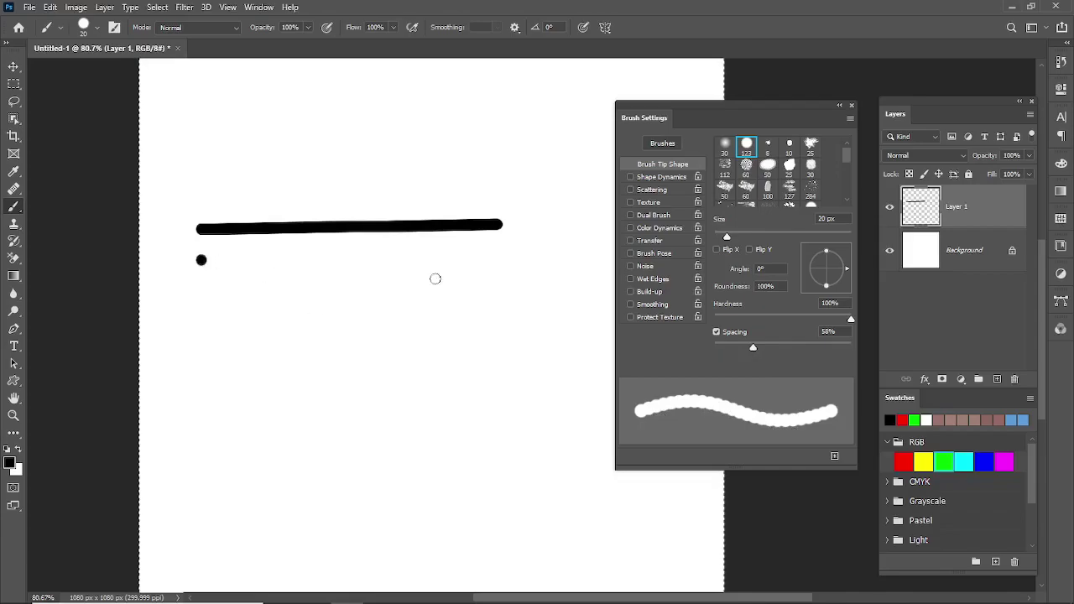
left_click(502, 264, "shift")
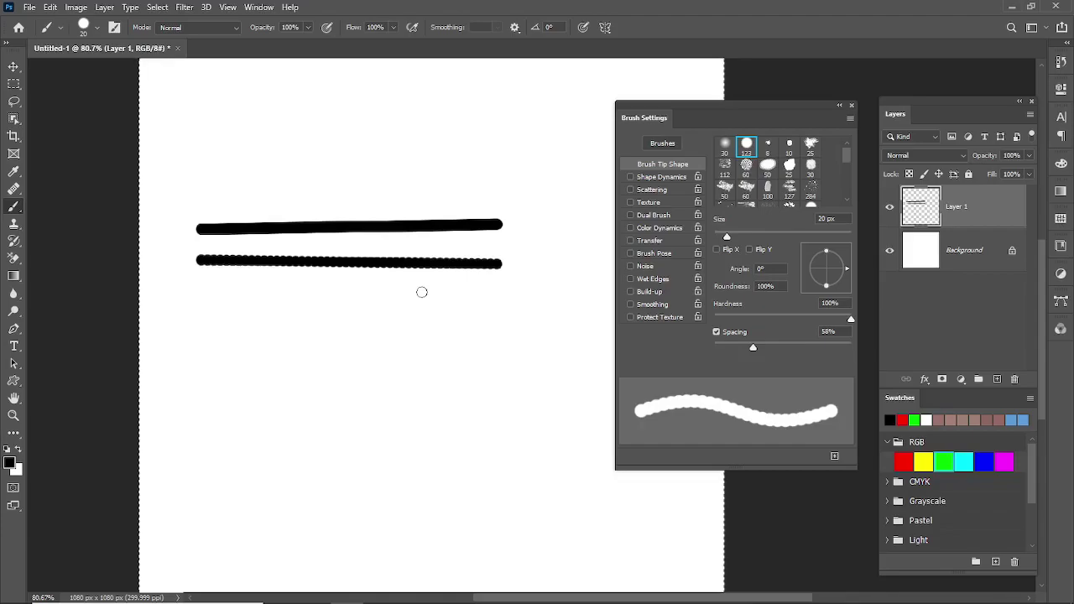
Set the brush spacing to 122% and paint a third straight stroke of separate dots below the other two
left_click_drag(754, 347, 790, 351)
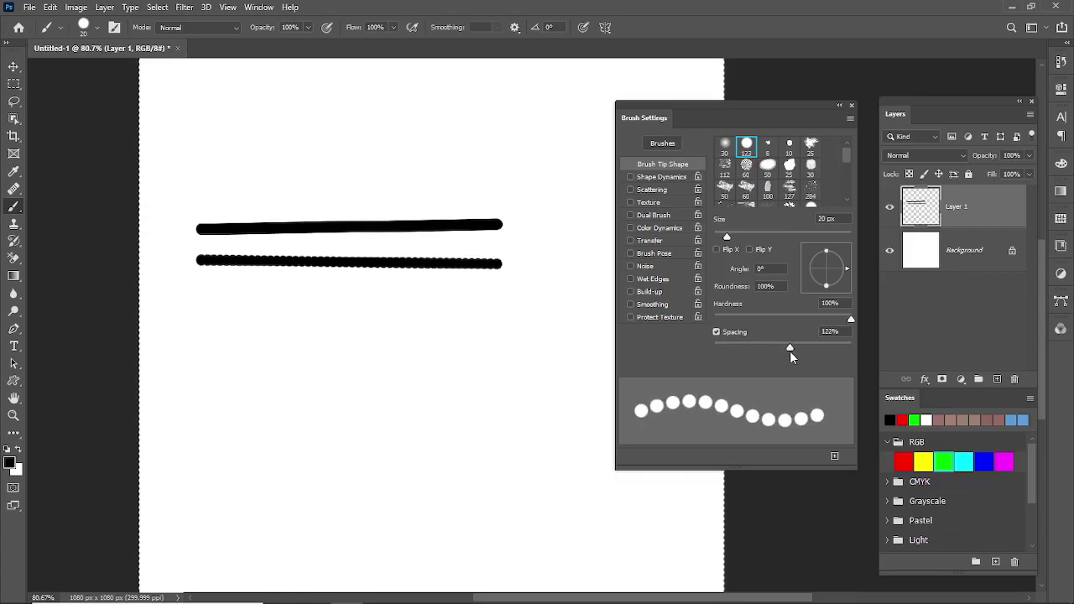
left_click(182, 307)
left_click(536, 336, "shift")
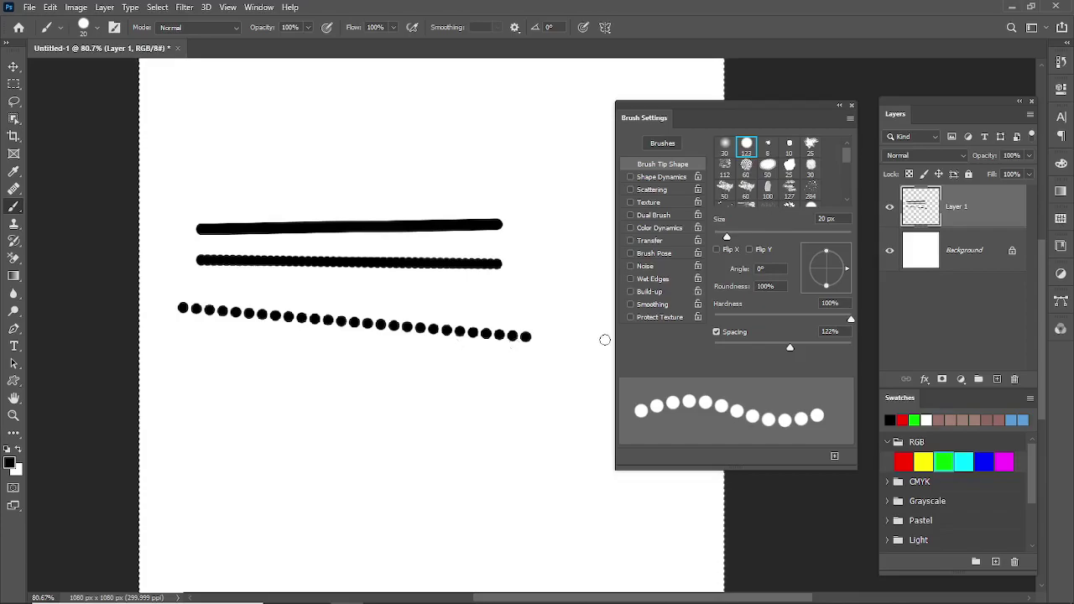
Enable Shape Dynamics with a Size Jitter of 40% and paint a straight dotted stroke below the existing three
left_click(663, 166)
left_click(630, 178)
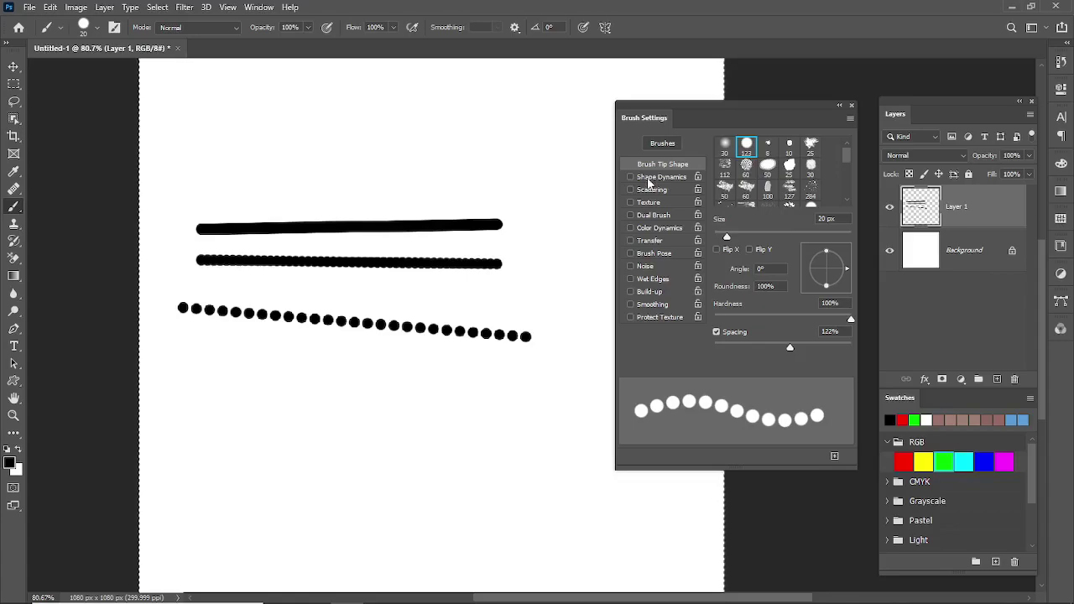
left_click(631, 178)
left_click(655, 178)
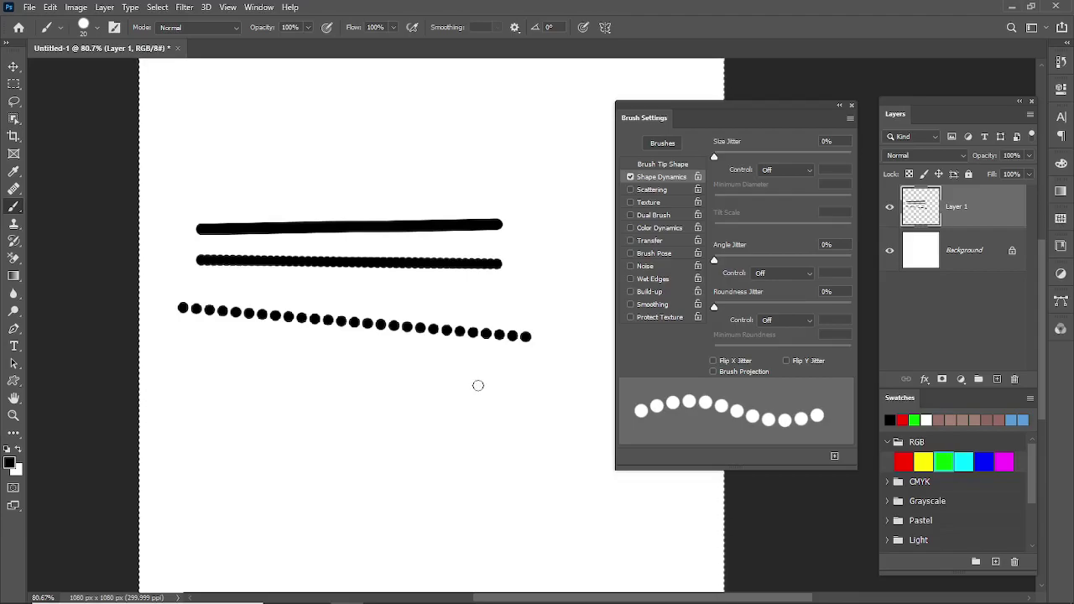
left_click_drag(714, 159, 768, 161)
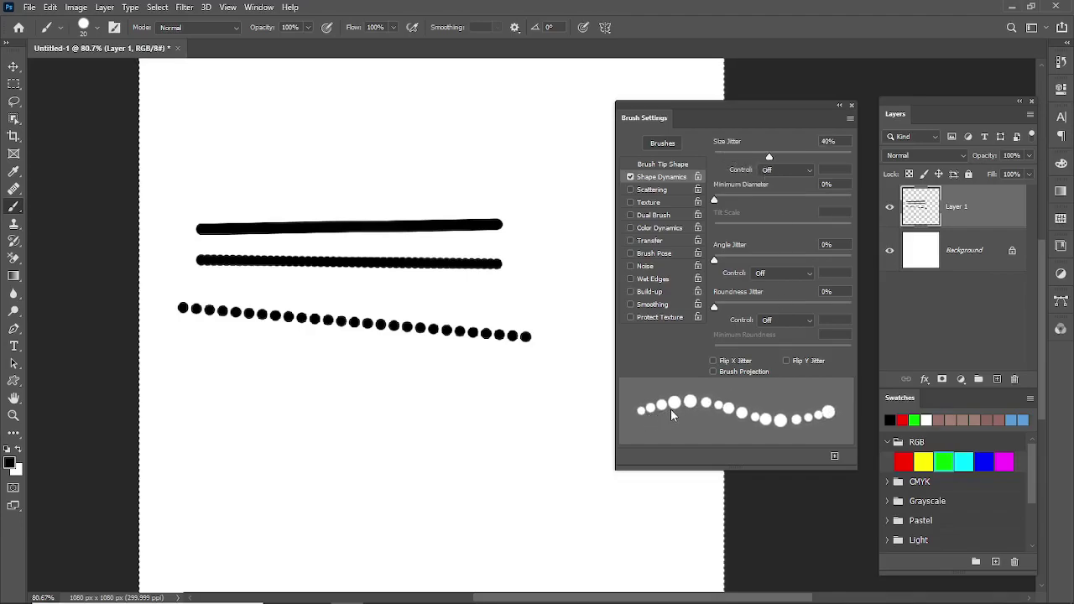
left_click(189, 384)
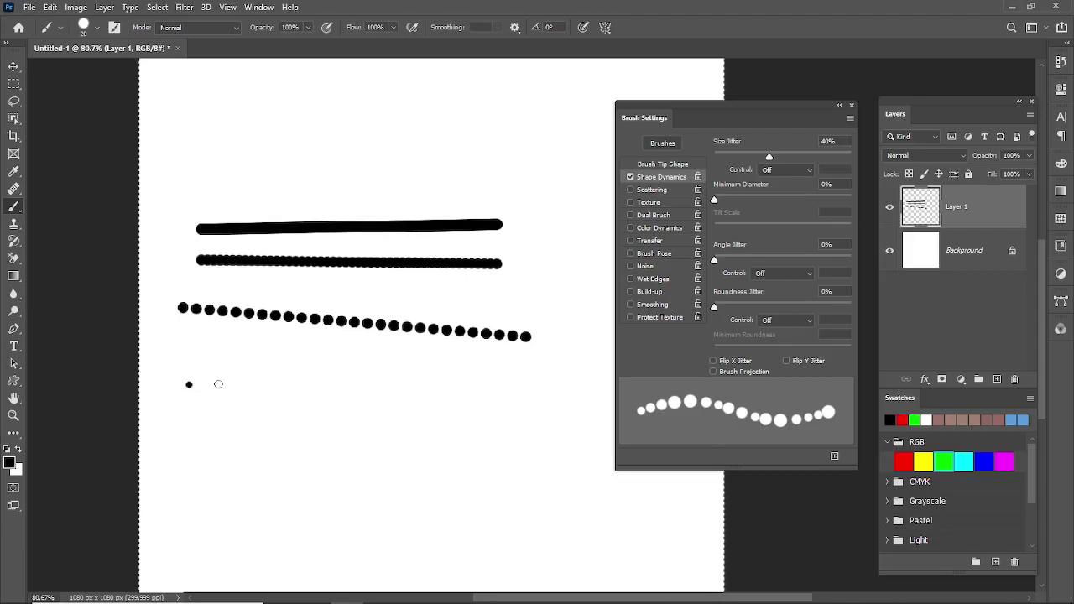
left_click(518, 410, "shift")
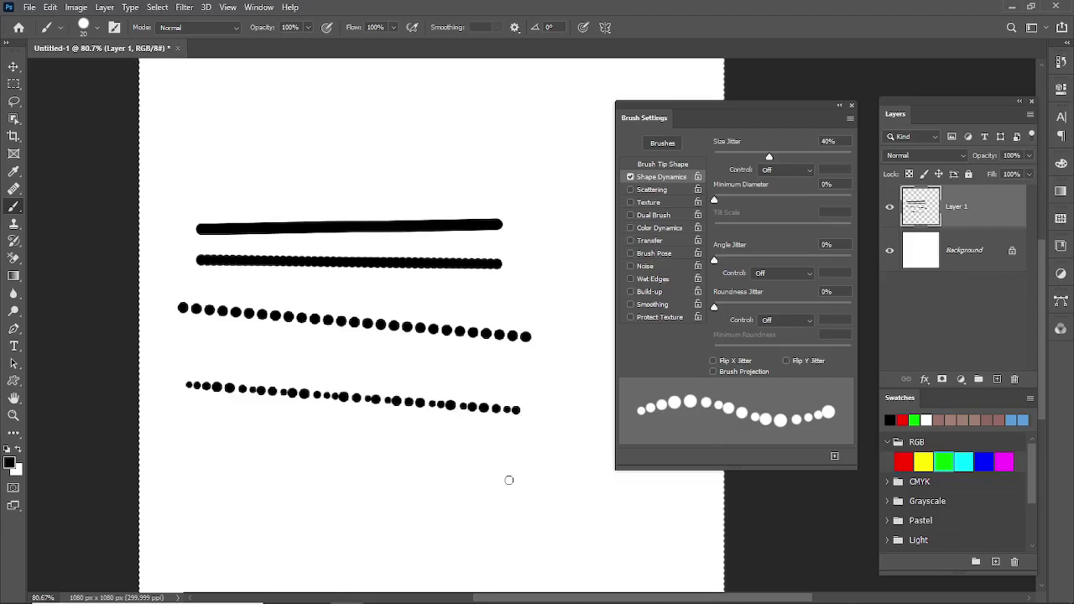
Enlarge the brush to 35 px and paint another straight jittered stroke below the previous one
key("bracketright")
key("bracketright")
key("bracketright")
left_click(189, 454)
left_click(496, 487, "shift")
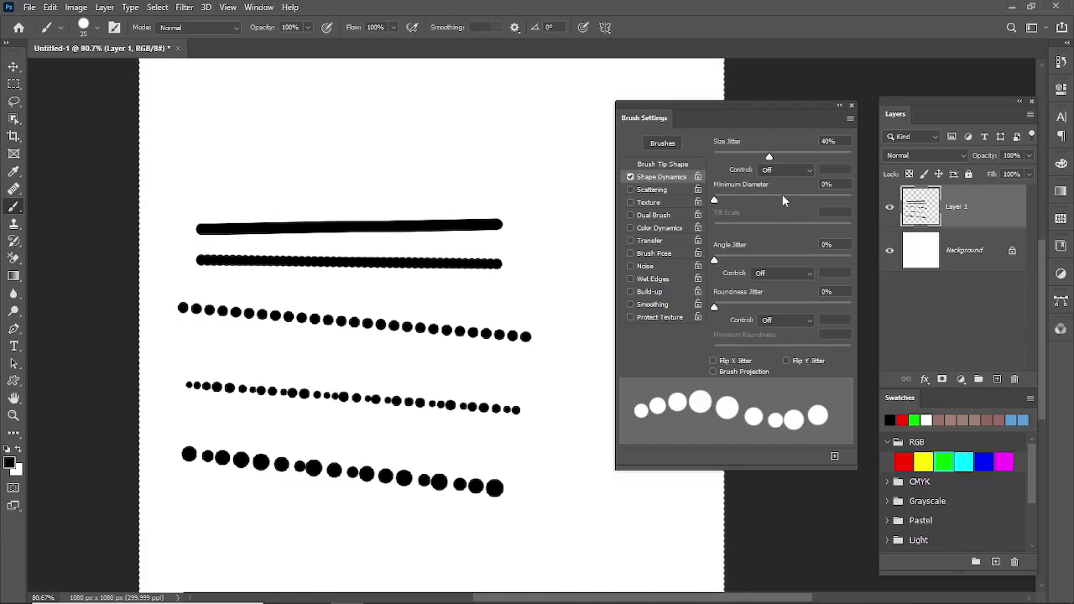
Set the Size Jitter control to Fade with 25 steps and paint two straight strokes, one above and one below all the others
left_click(789, 172)
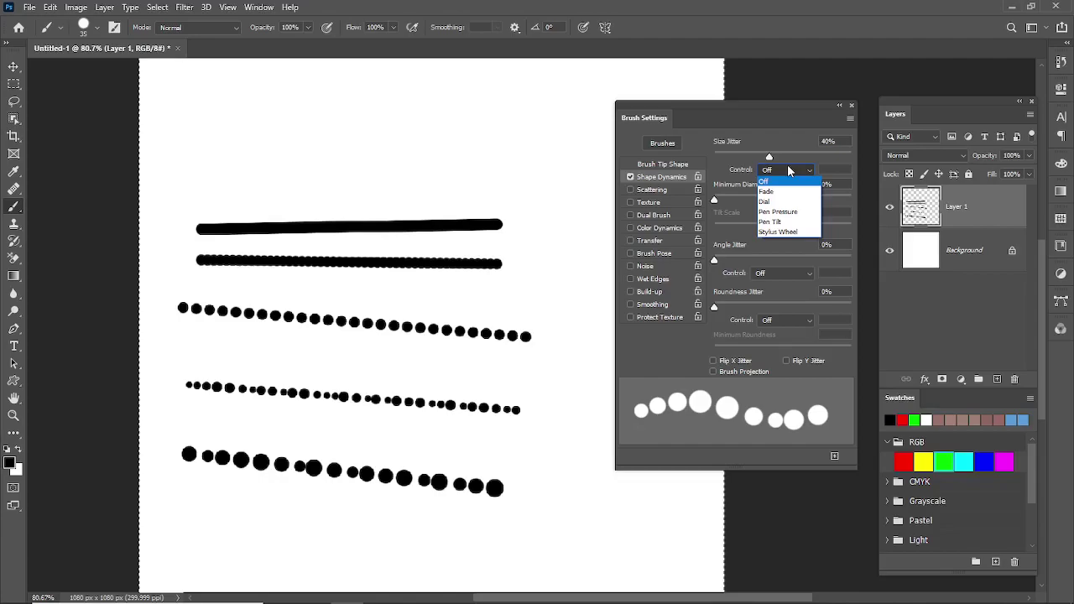
left_click(766, 192)
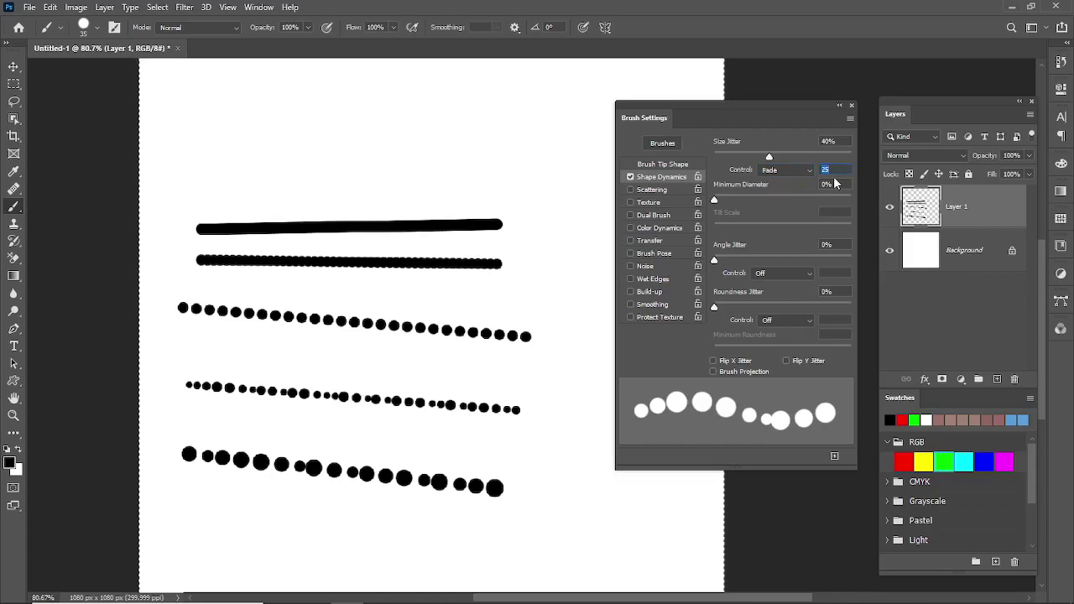
left_click(248, 147)
left_click(556, 168, "shift")
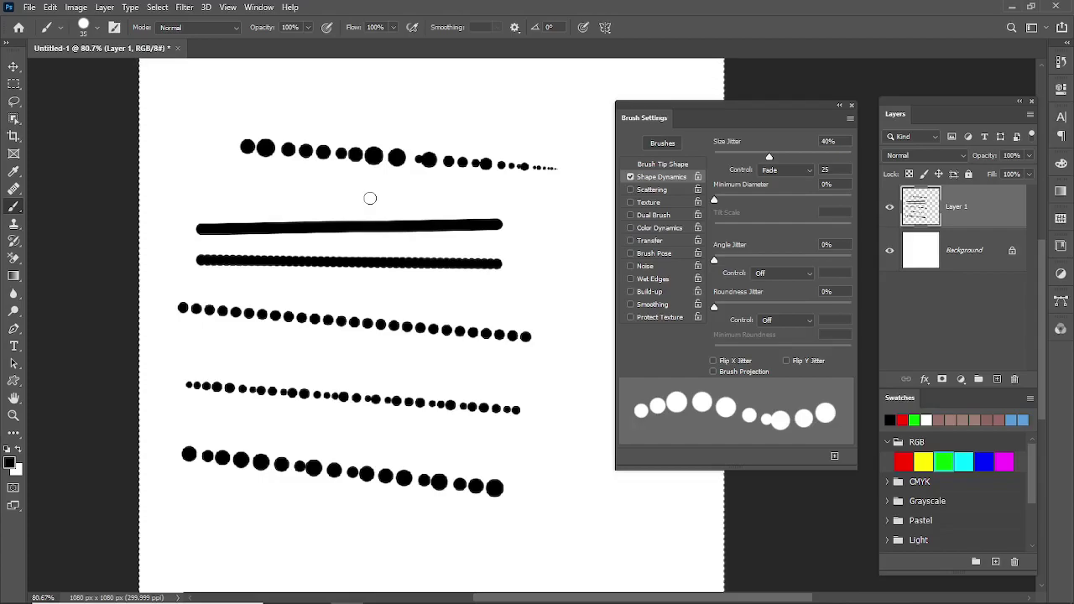
left_click(186, 509)
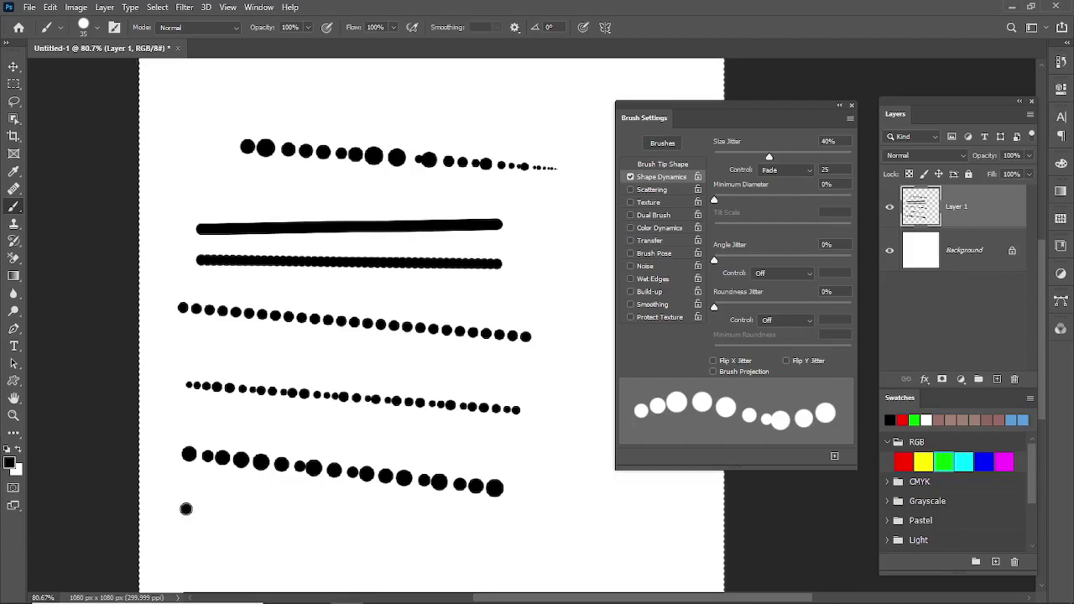
left_click(684, 552, "shift")
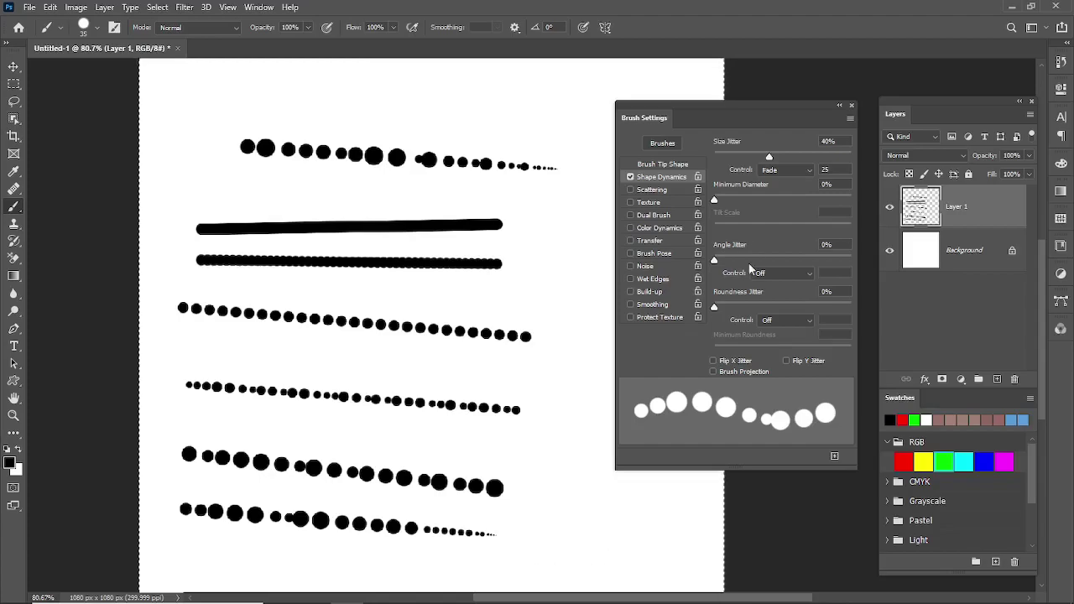
Set the size fade to 50 steps and paint a long dotted stroke along the bottom of the canvas
left_click(833, 170)
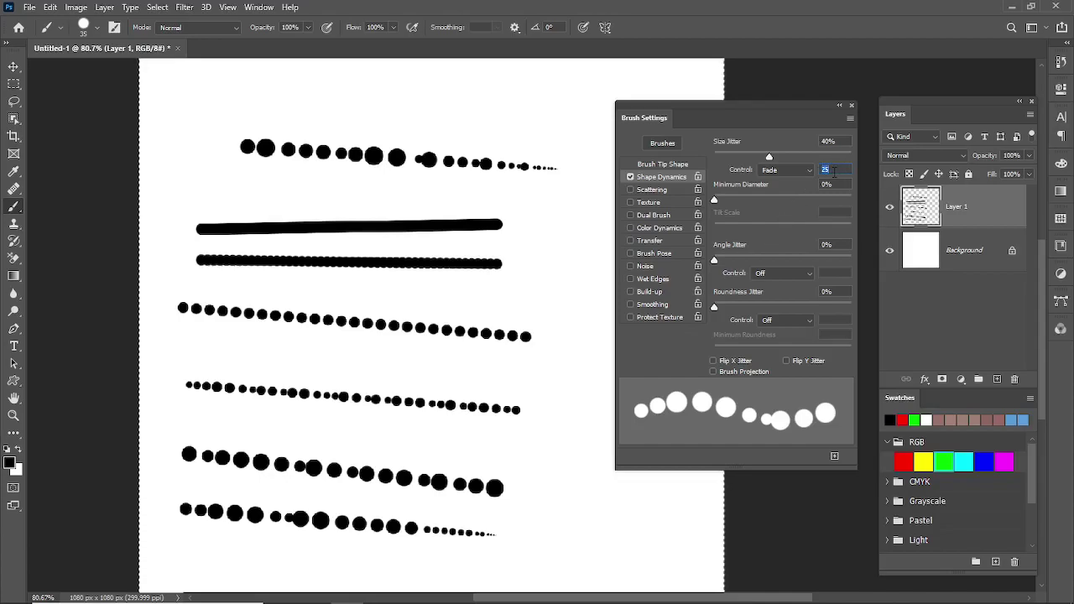
type("50")
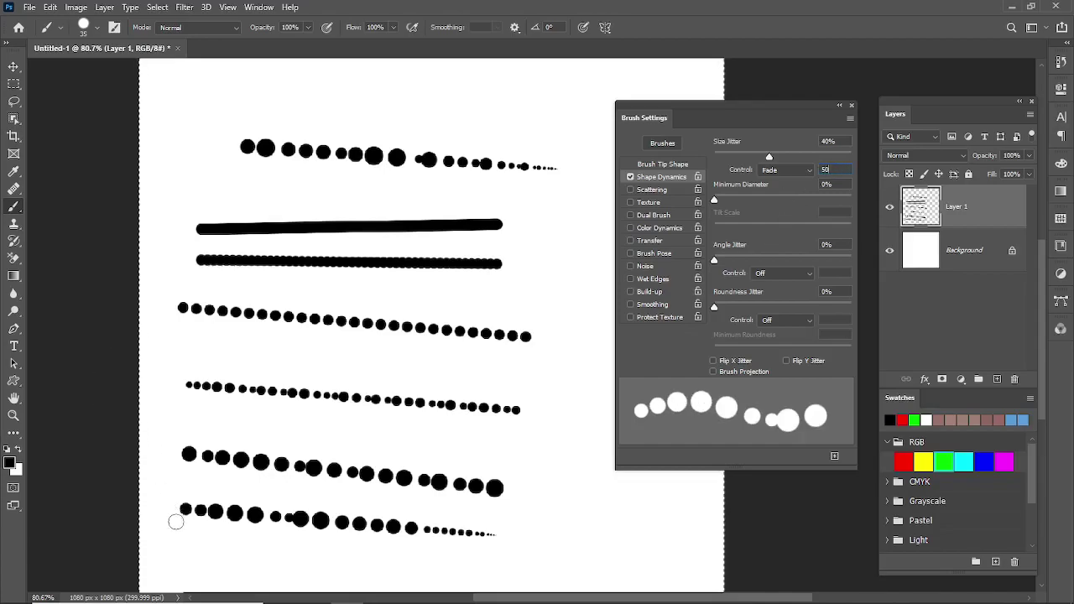
mouse_move(182, 551)
left_mouse_down()
mouse_move(743, 551)
mouse_move(697, 566)
left_mouse_up()
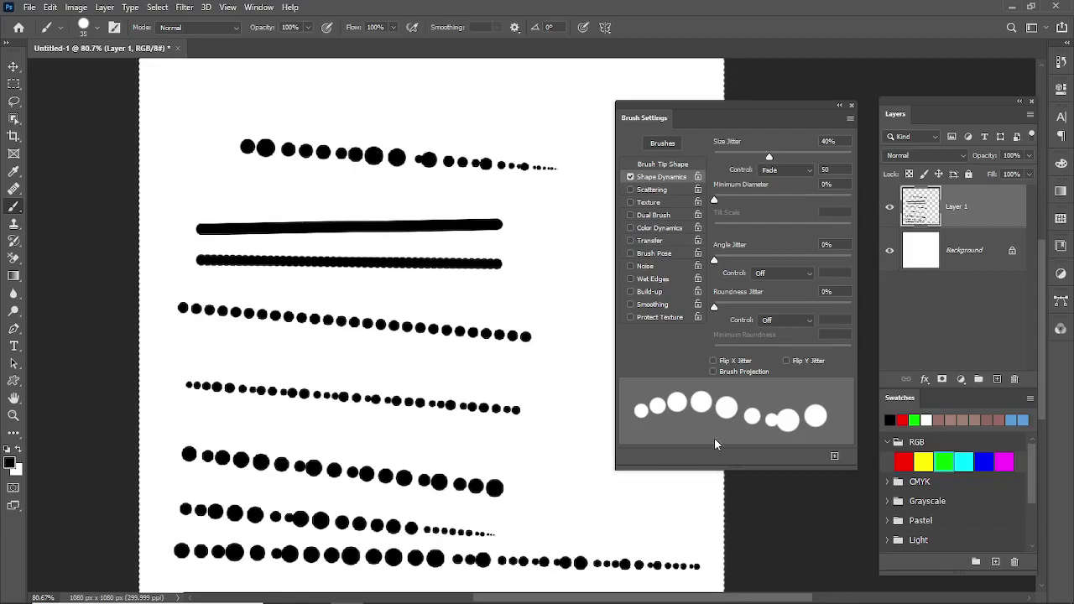
Set the size fade to 10 steps and paint a horizontal dotted stroke above all the others
double_click(826, 170)
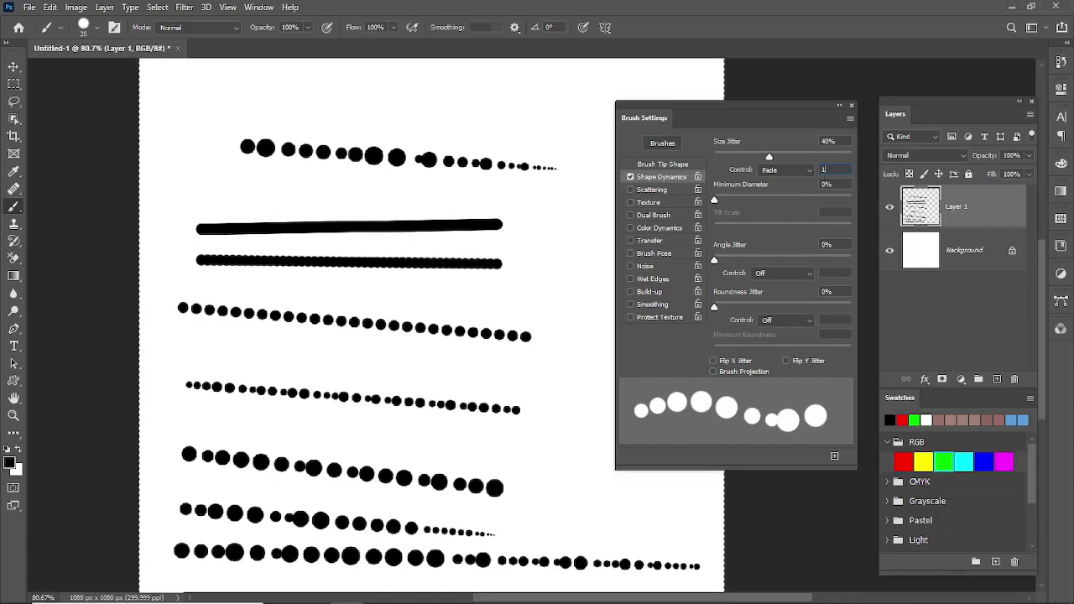
type("10")
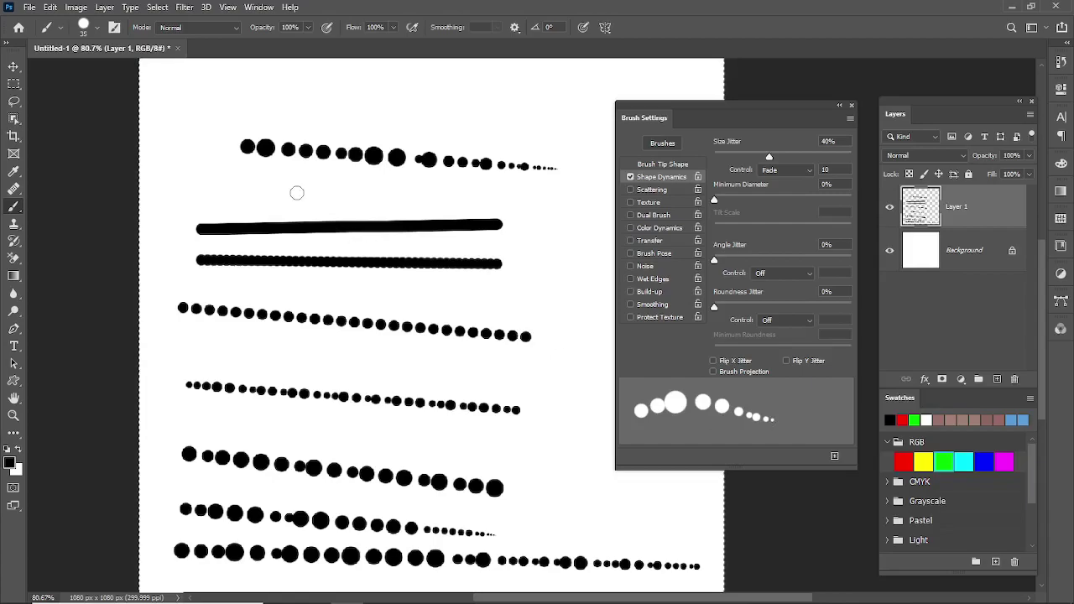
left_click_drag(211, 110, 457, 108)
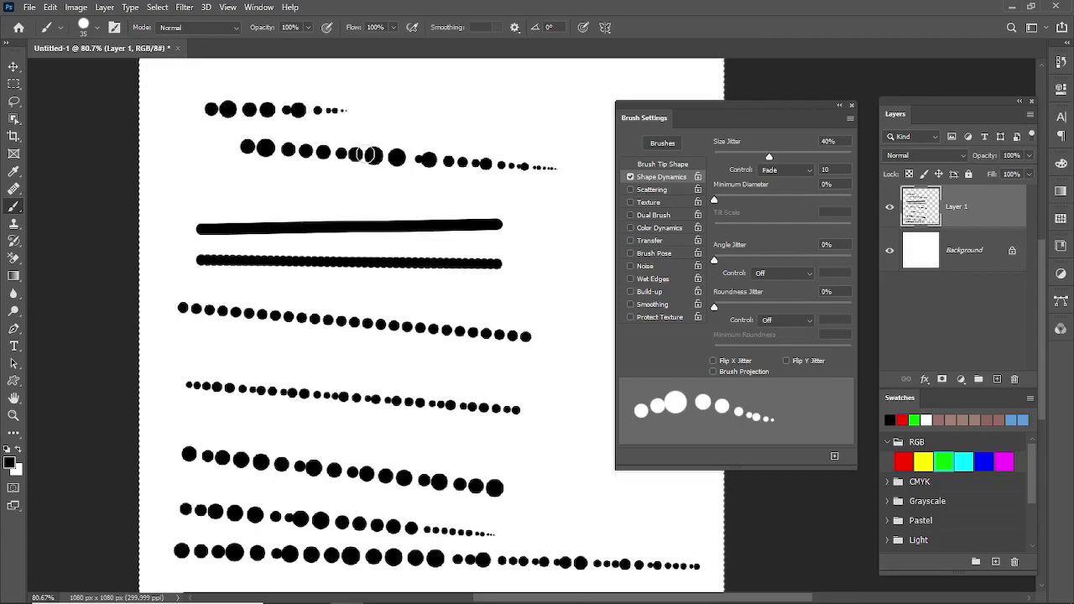
Clear Layer 1 and paint a straight dotted stroke across the upper canvas with the Size Jitter control set to Off
key("Delete")
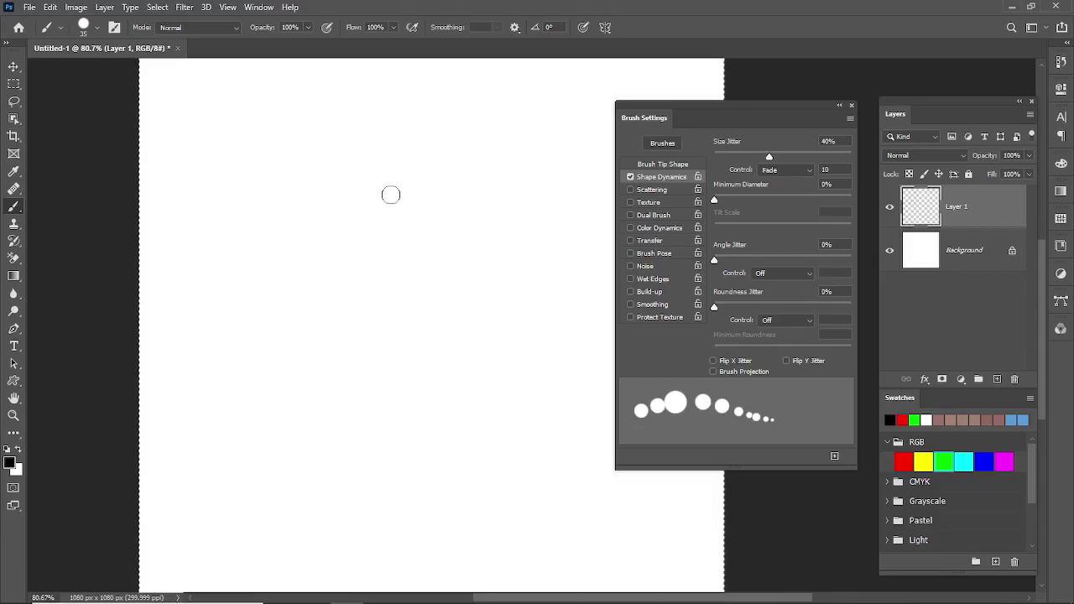
left_click(777, 167)
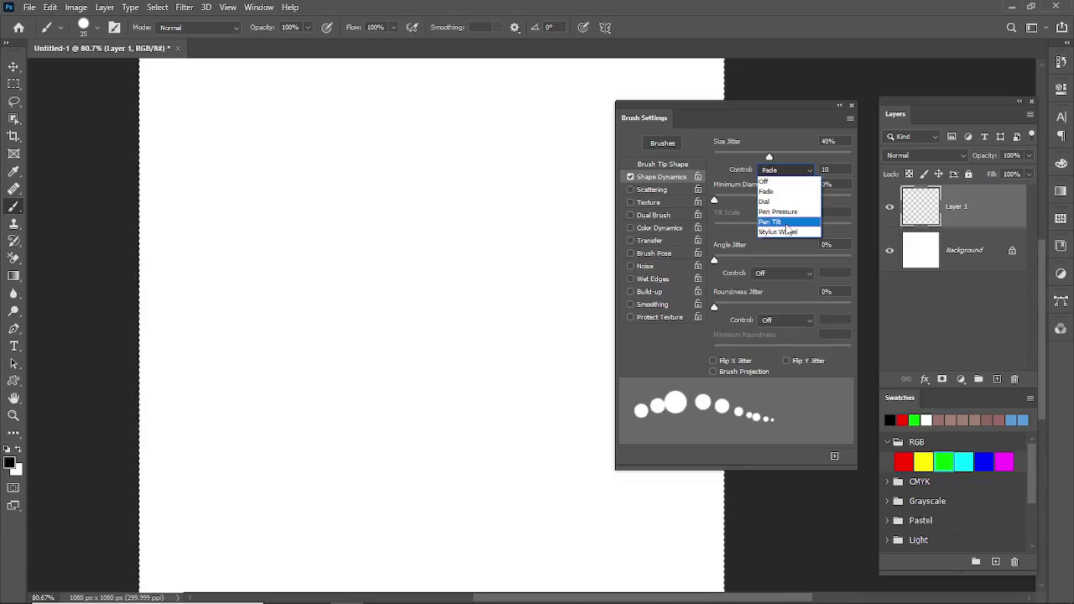
left_click(780, 183)
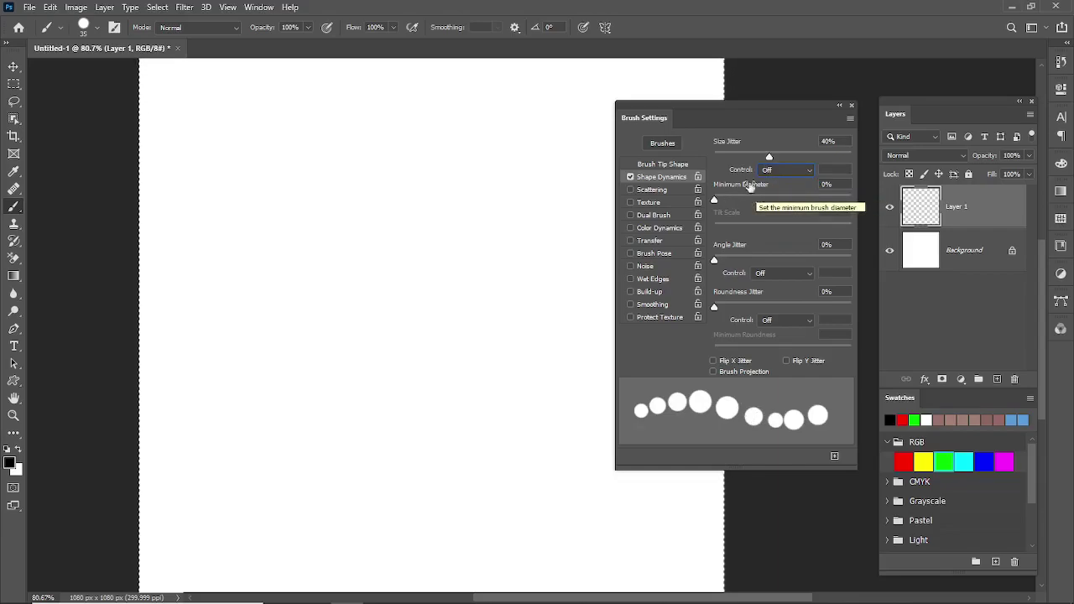
left_click(217, 220)
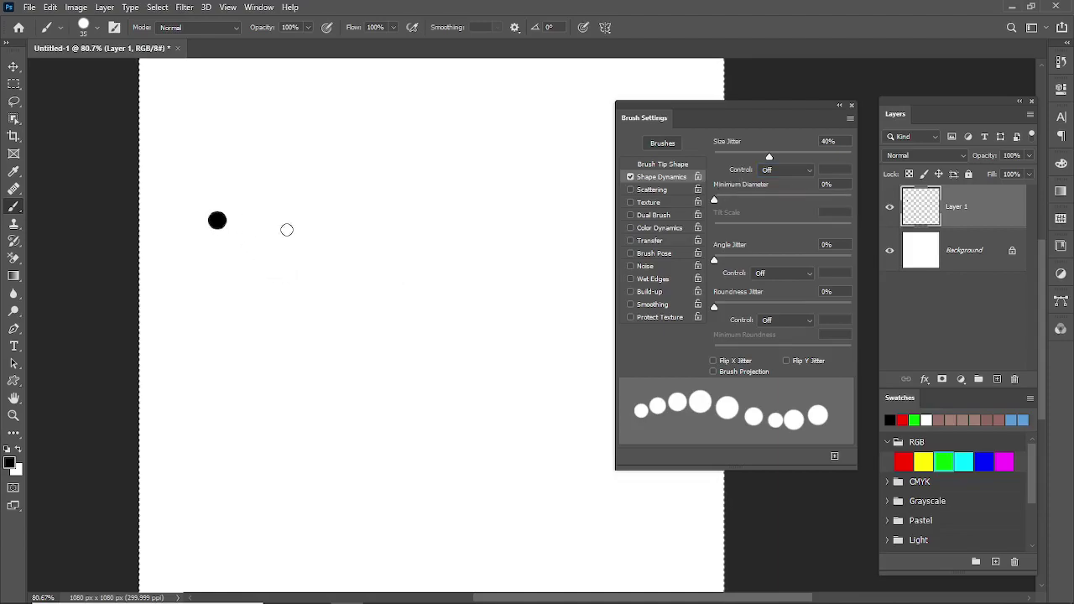
left_click(514, 217, "shift")
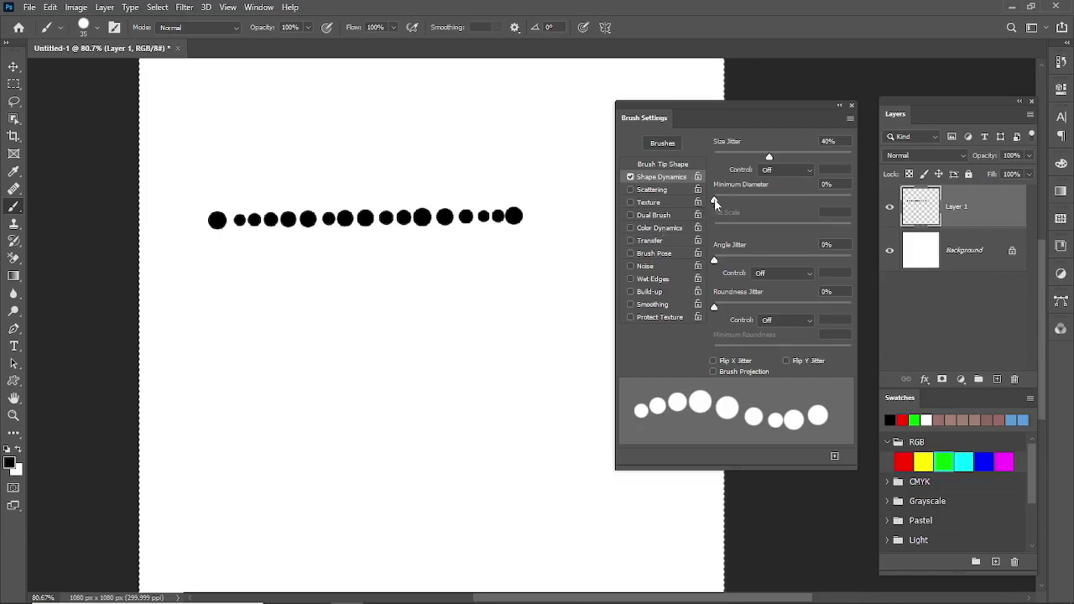
Set the Minimum Diameter to 25% and paint a second straight dotted stroke below the first
left_click_drag(715, 202, 723, 202)
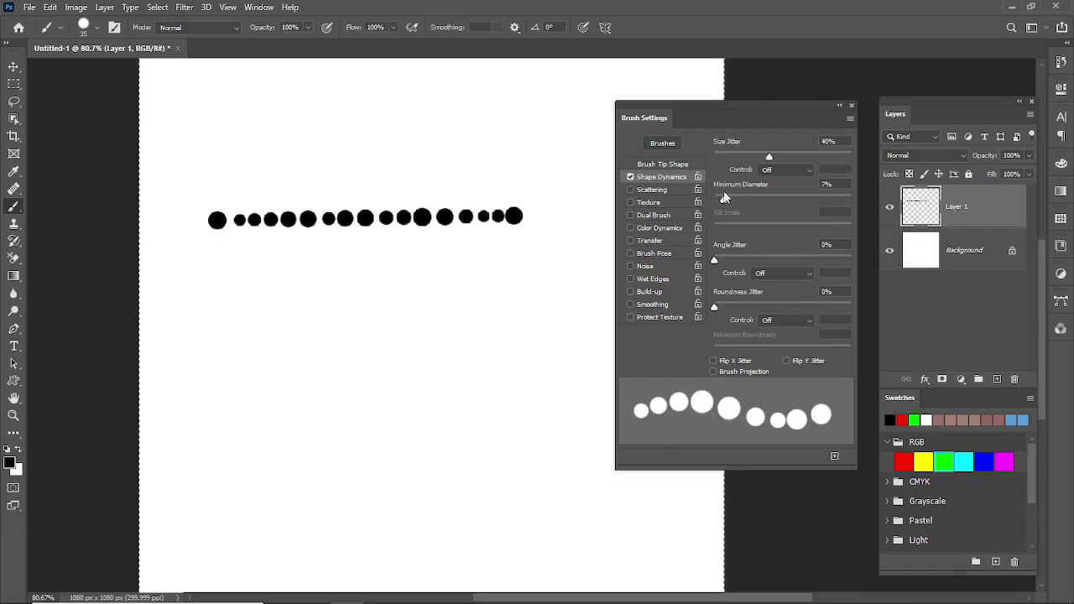
left_click_drag(725, 200, 750, 210)
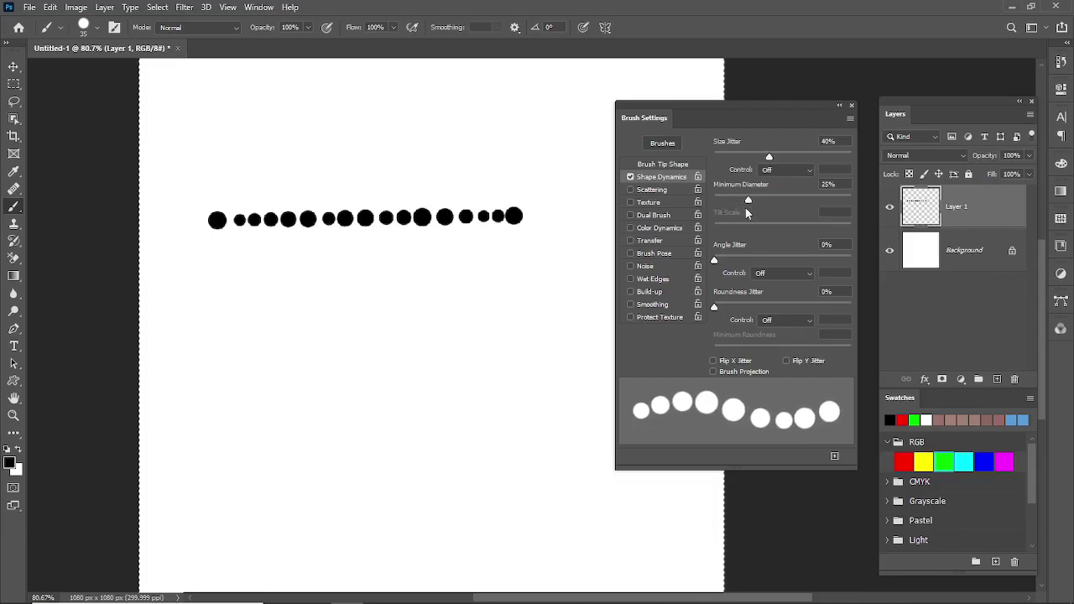
mouse_move(211, 286)
left_mouse_down()
mouse_move(458, 295)
mouse_move(520, 283)
left_mouse_up()
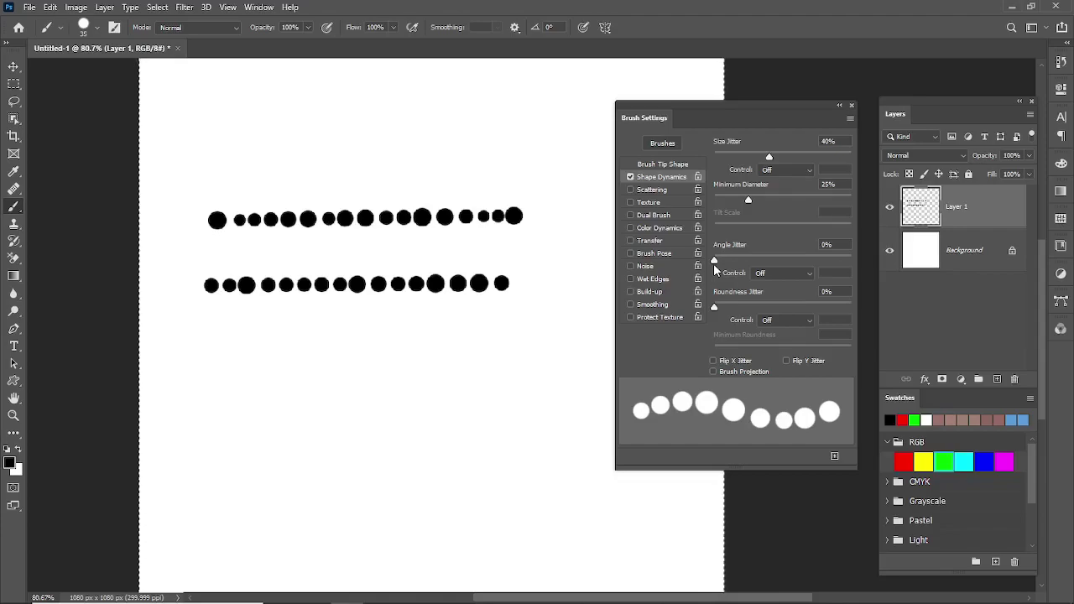
Reshape the brush tip to a 32° angle with 20% roundness and set its spacing to 357%
left_click(684, 165)
mouse_move(828, 284)
left_mouse_down()
mouse_move(848, 256)
mouse_move(829, 274)
left_mouse_up()
left_click_drag(790, 349, 827, 352)
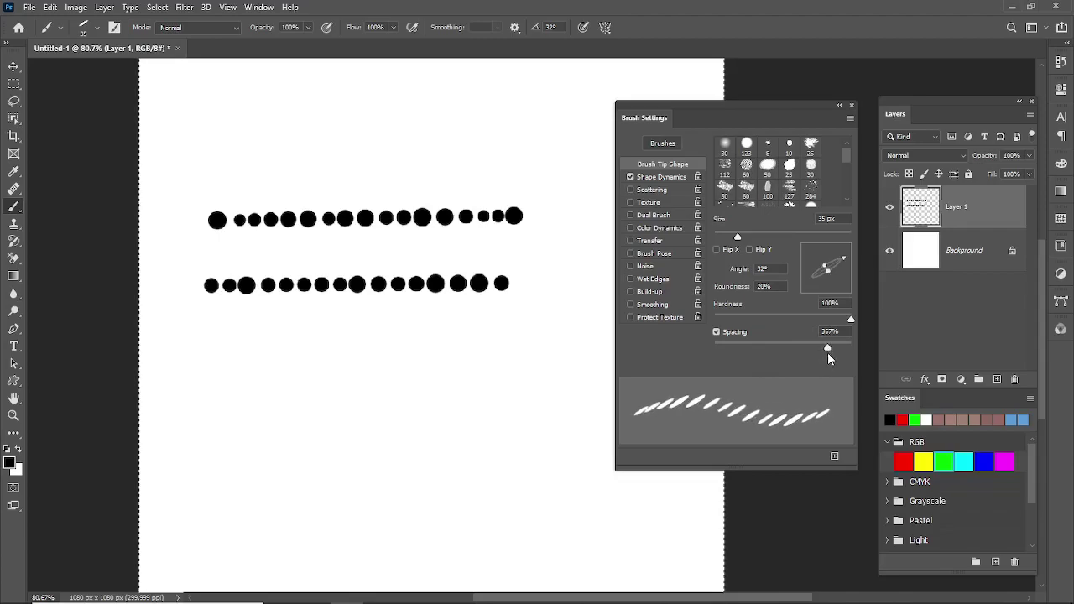
Enlarge the brush to 40 px and paint a straight row of slanted marks below the two dotted strokes
left_click(662, 176)
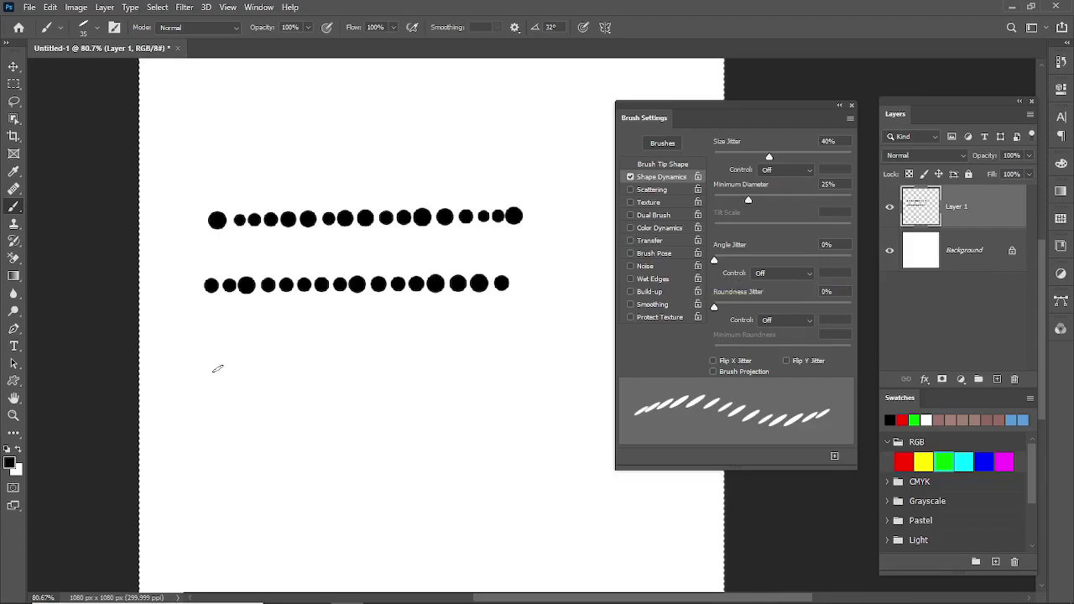
key("bracketright")
mouse_move(219, 367)
left_mouse_down()
mouse_move(432, 364)
mouse_move(503, 369)
left_mouse_up()
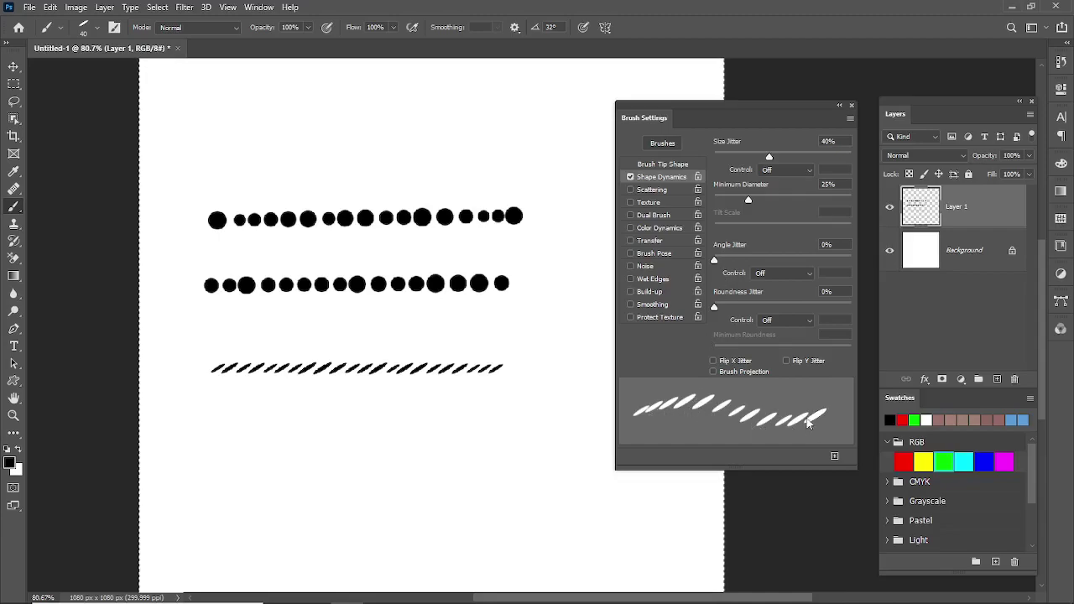
Set the Angle Jitter to 20% and paint another straight stroke just below the slanted row
left_click_drag(716, 261, 741, 265)
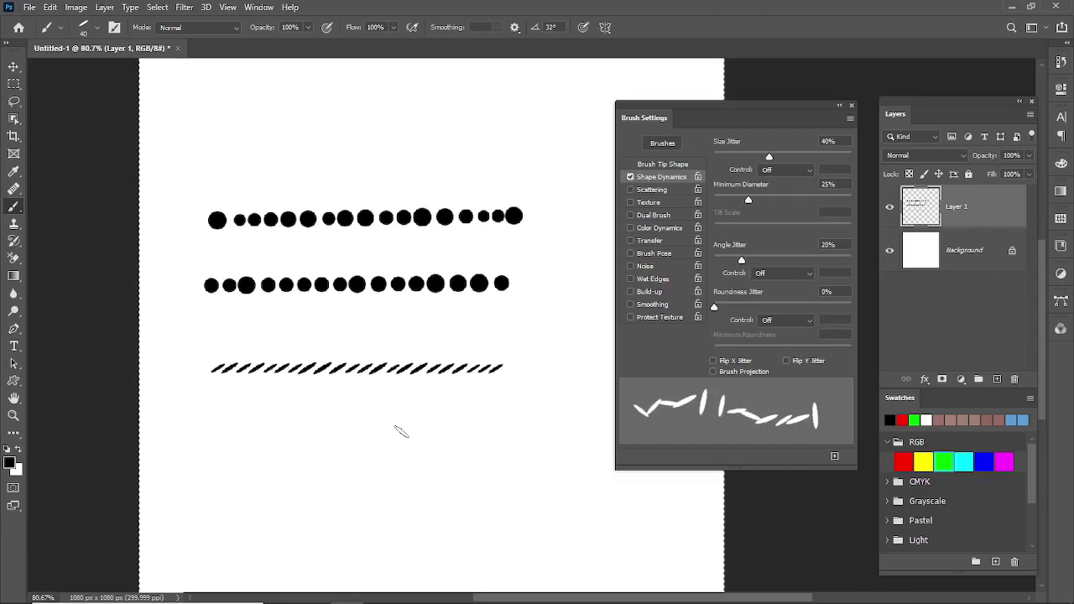
left_click(217, 413)
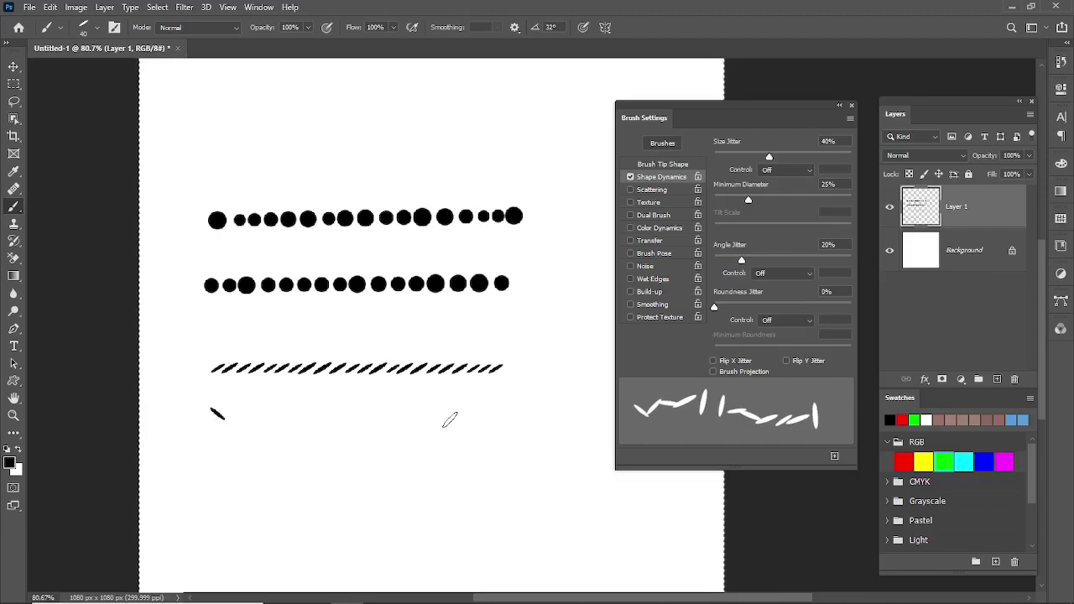
left_click(494, 413, "shift")
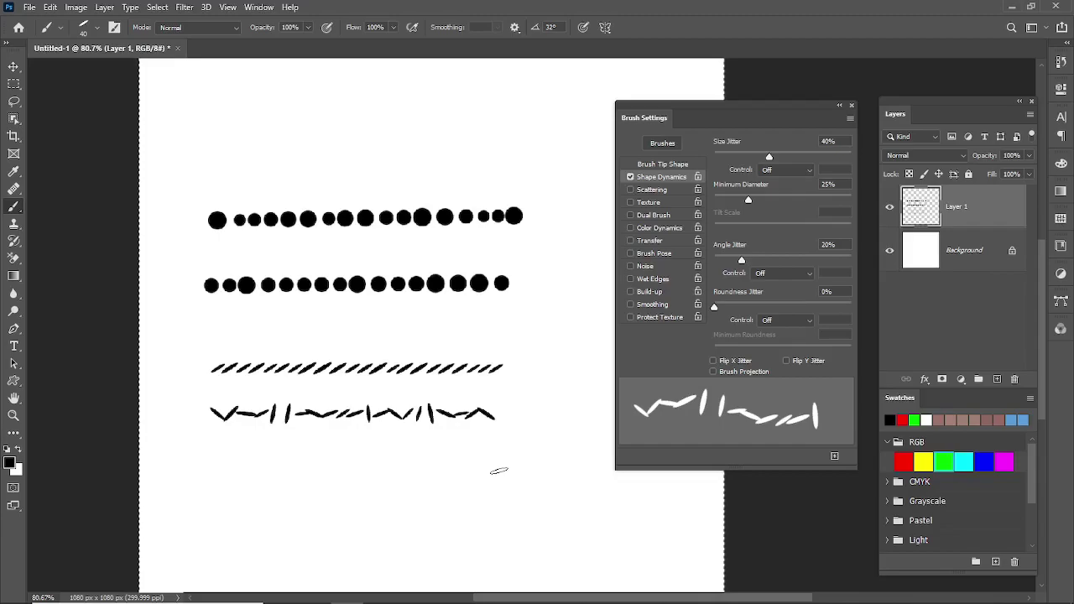
Clear the layer and paint a closed rectangle from four straight strokes with Angle Jitter at 0%
left_click_drag(742, 261, 701, 267)
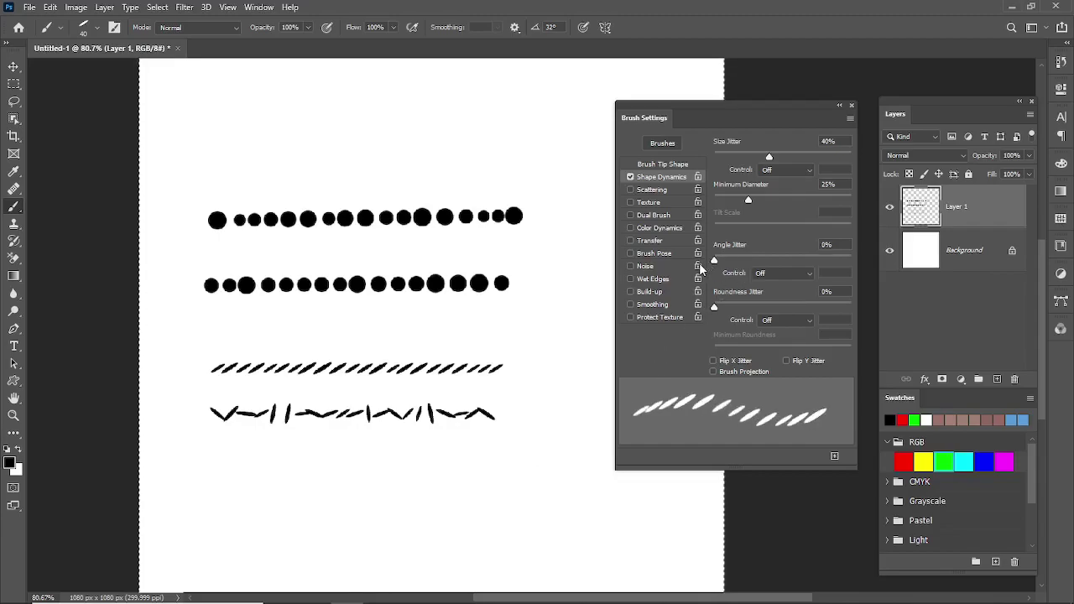
key("Delete")
left_click(225, 208)
left_click(446, 205, "shift")
left_click(436, 313, "shift")
left_click(222, 318, "shift")
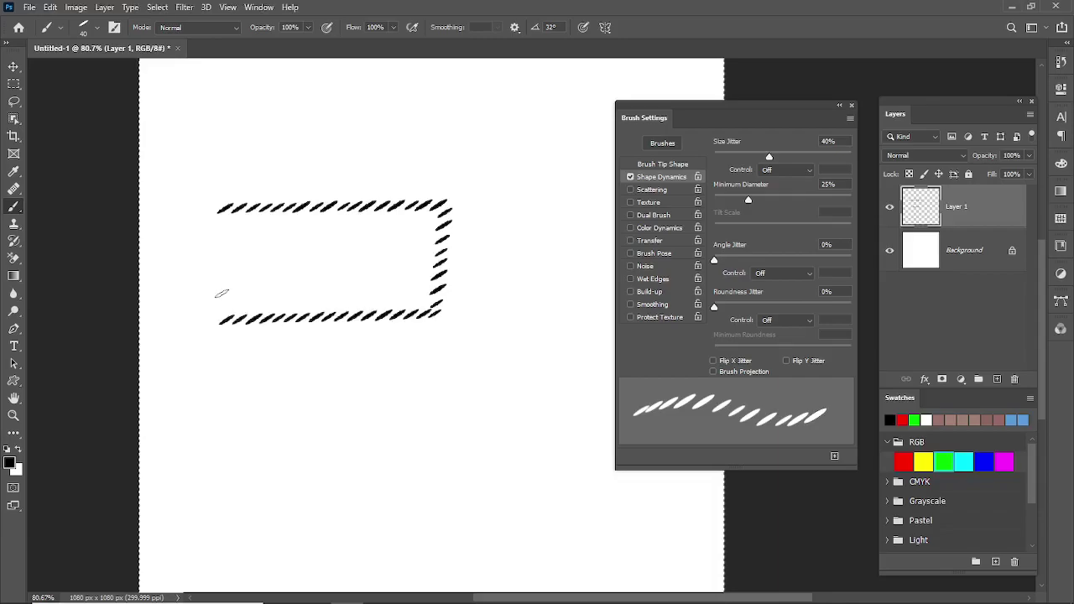
left_click(224, 213, "shift")
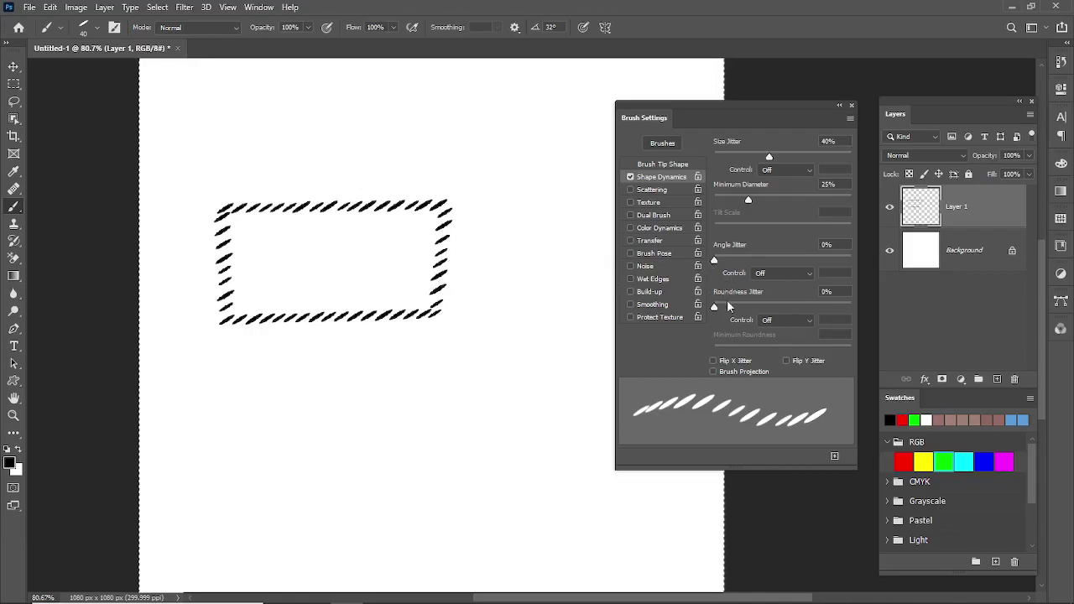
Set the Angle Jitter control to Direction and paint a second four-sided outline below the first rectangle
left_click(771, 274)
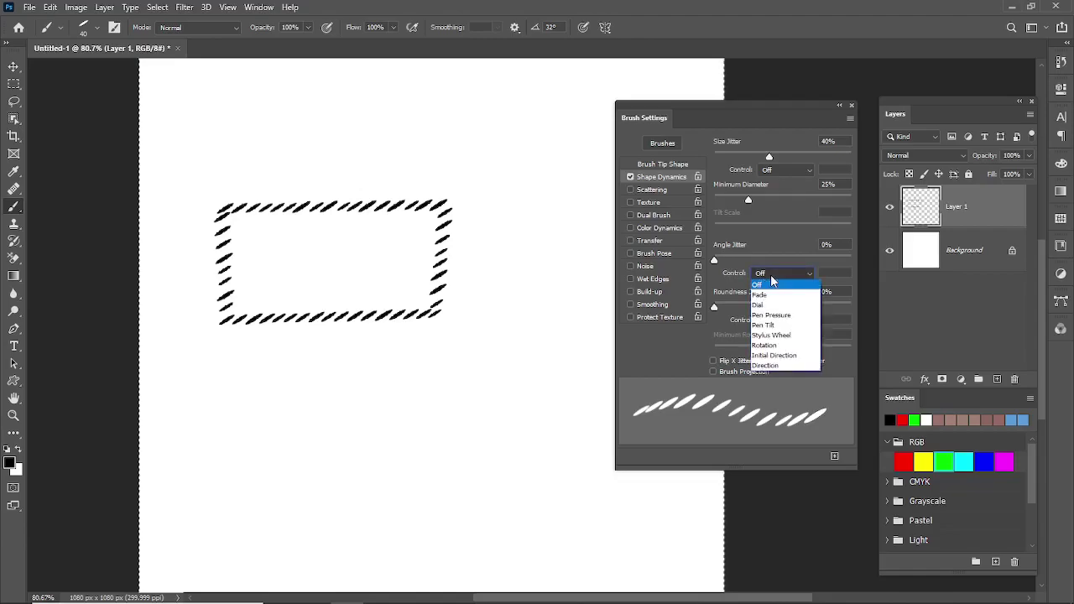
left_click(767, 363)
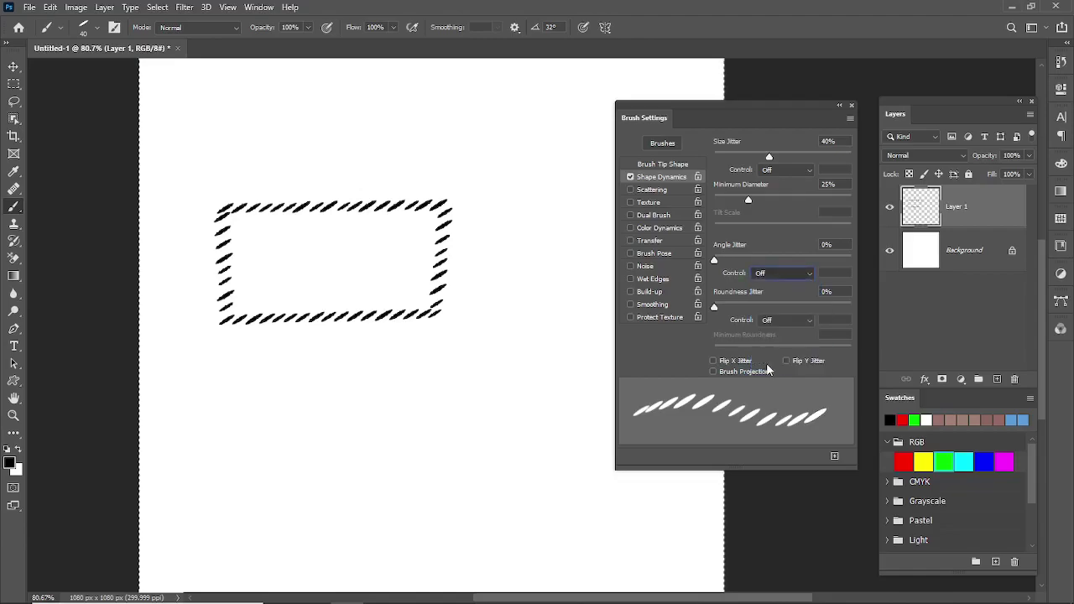
left_click(224, 383)
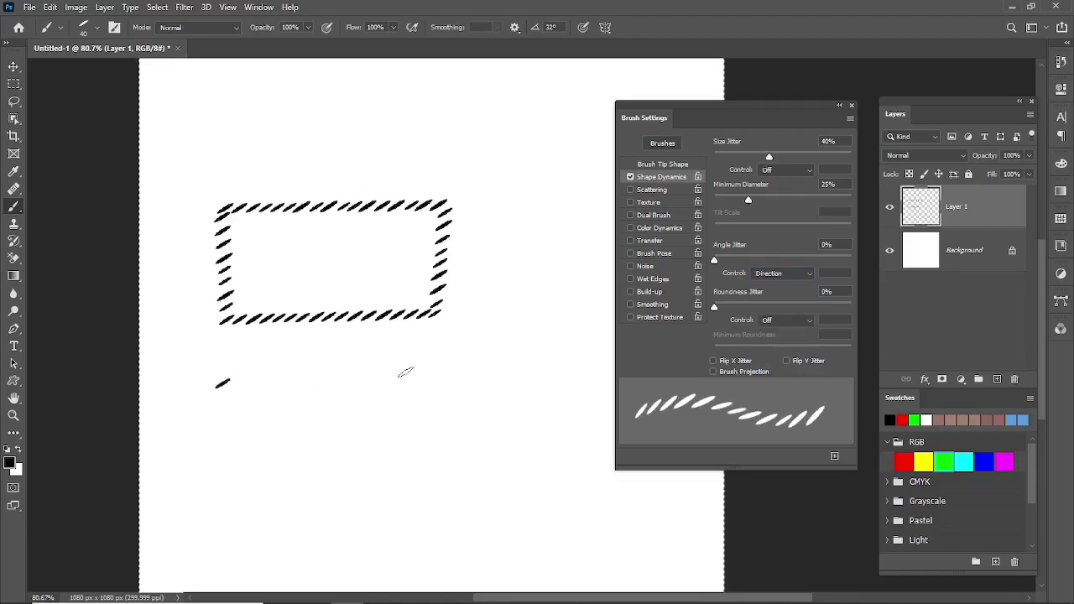
left_click(432, 380, "shift")
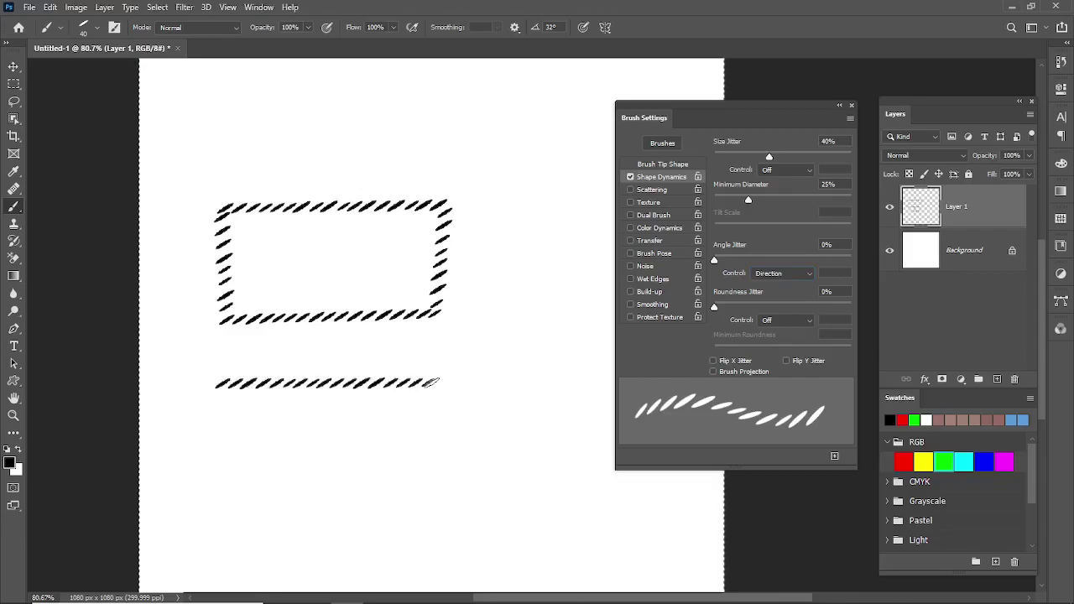
left_click(428, 499, "shift")
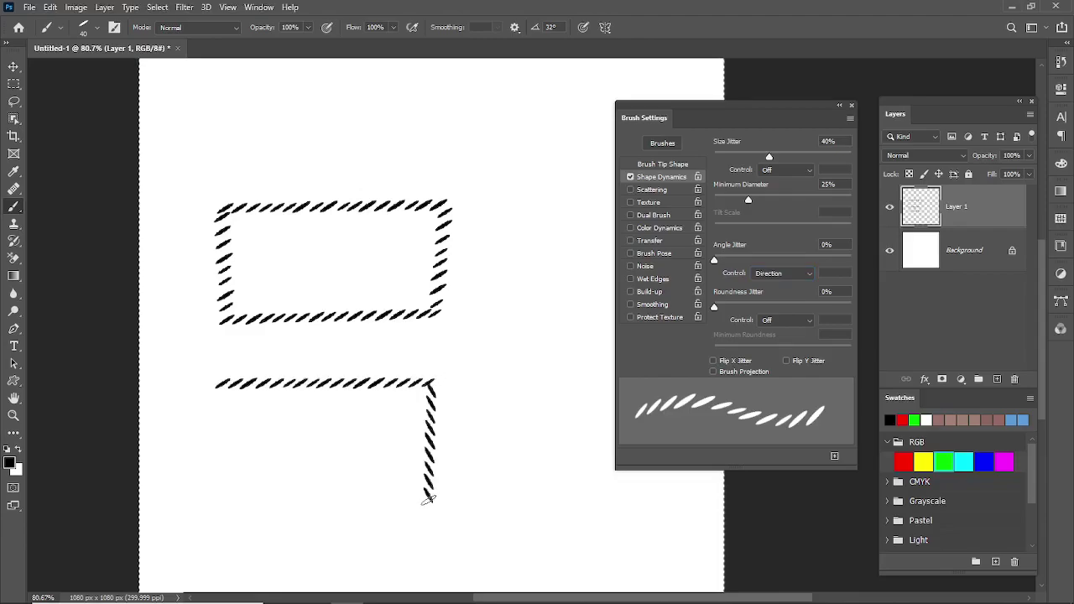
left_click(219, 522, "shift")
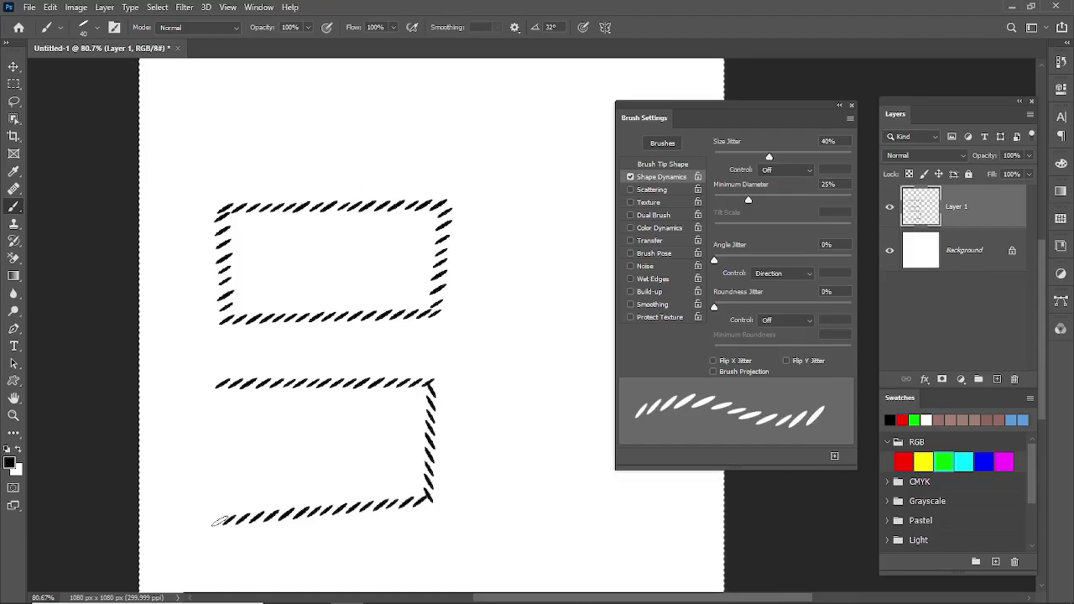
left_click(223, 398, "shift")
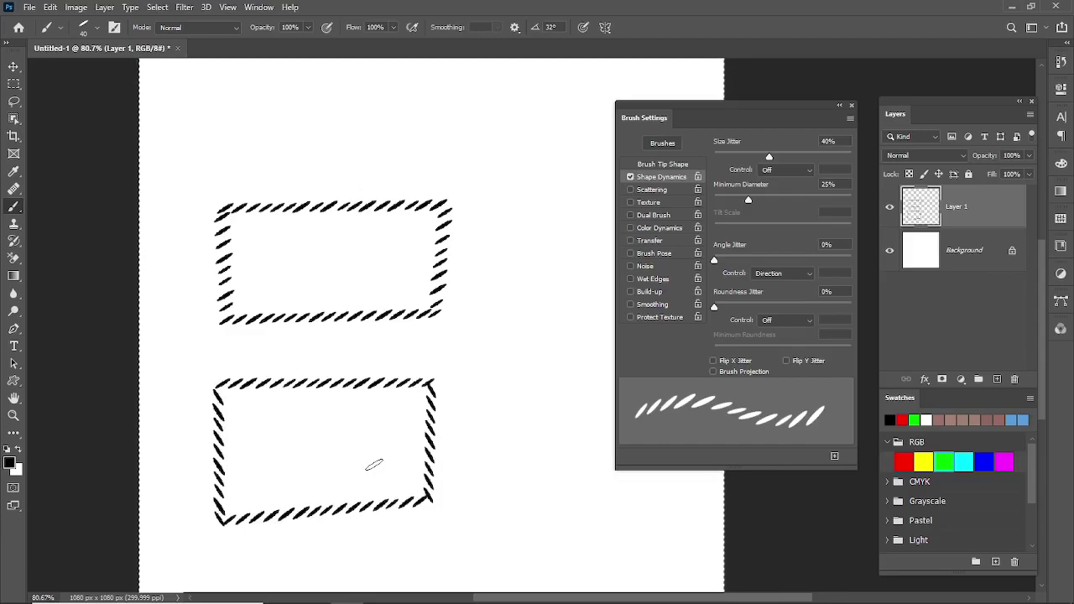
left_click(781, 271)
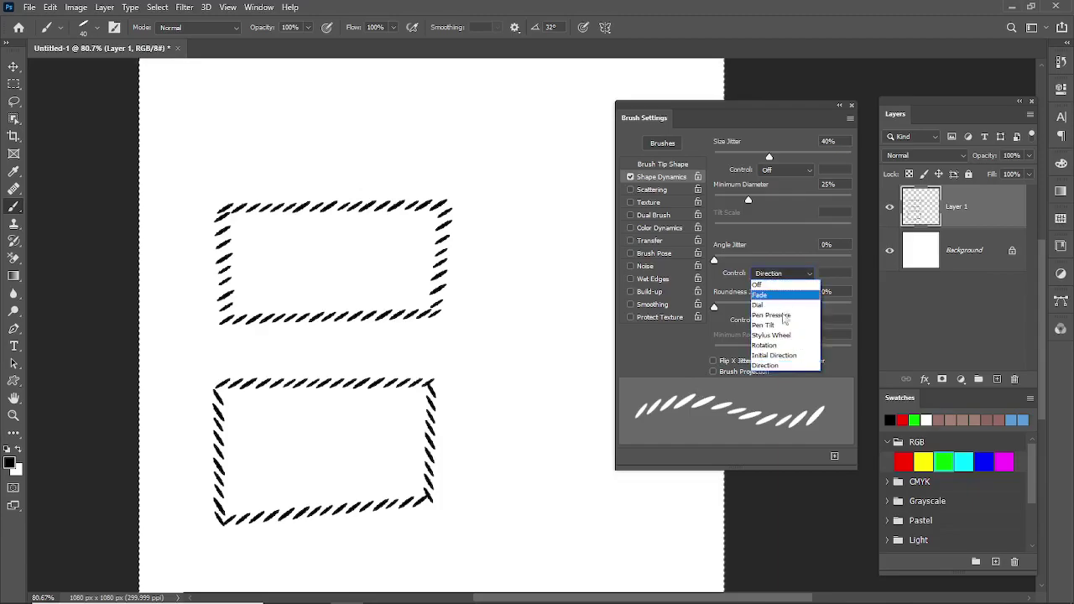
left_click(779, 365)
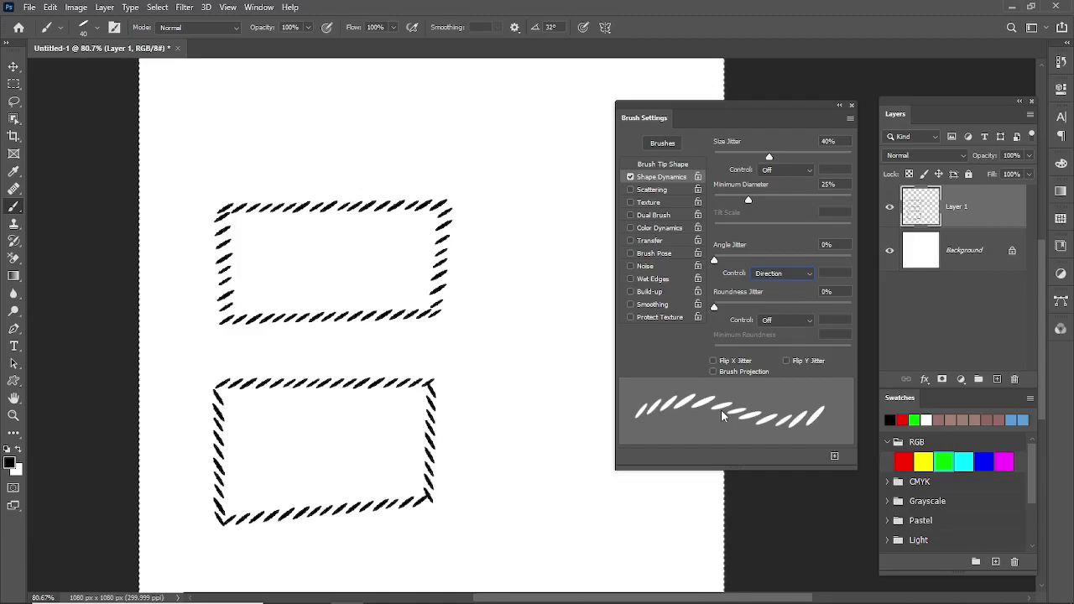
Set the Roundness Jitter to 92% and paint a long horizontal stroke above the two rectangles
left_click_drag(714, 308, 817, 321)
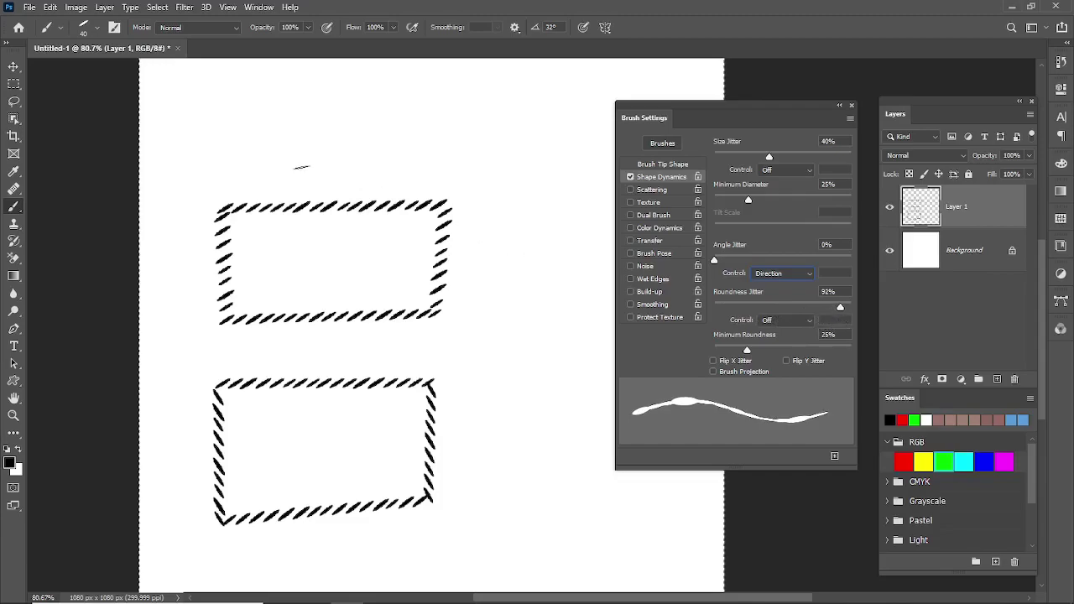
left_click_drag(232, 128, 484, 136)
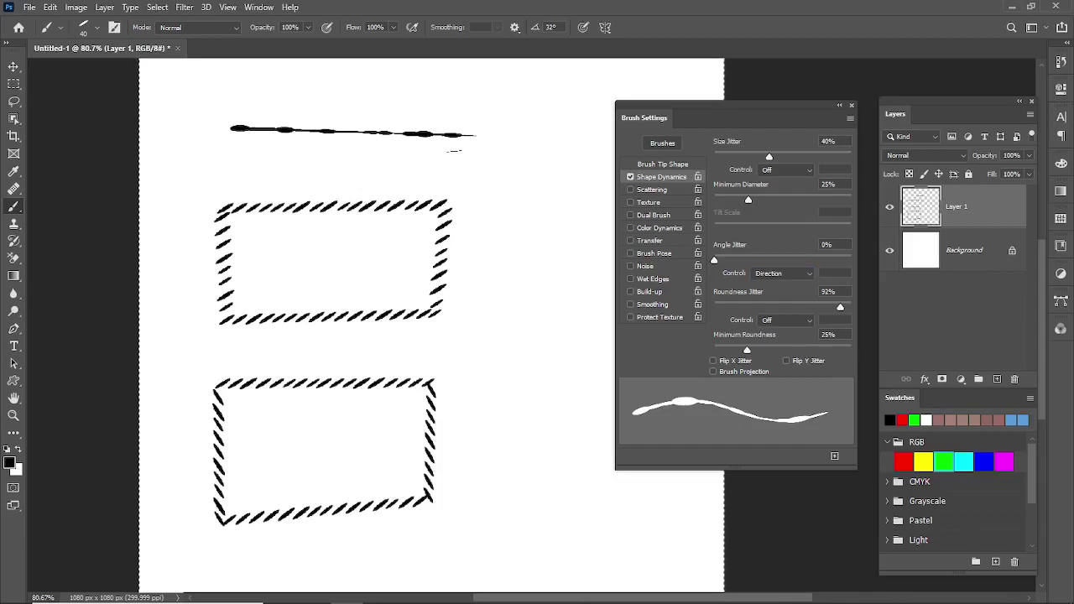
Reset Roundness Jitter and Minimum Diameter to 0% and set the Angle Jitter control to Off
left_click_drag(841, 307, 700, 309)
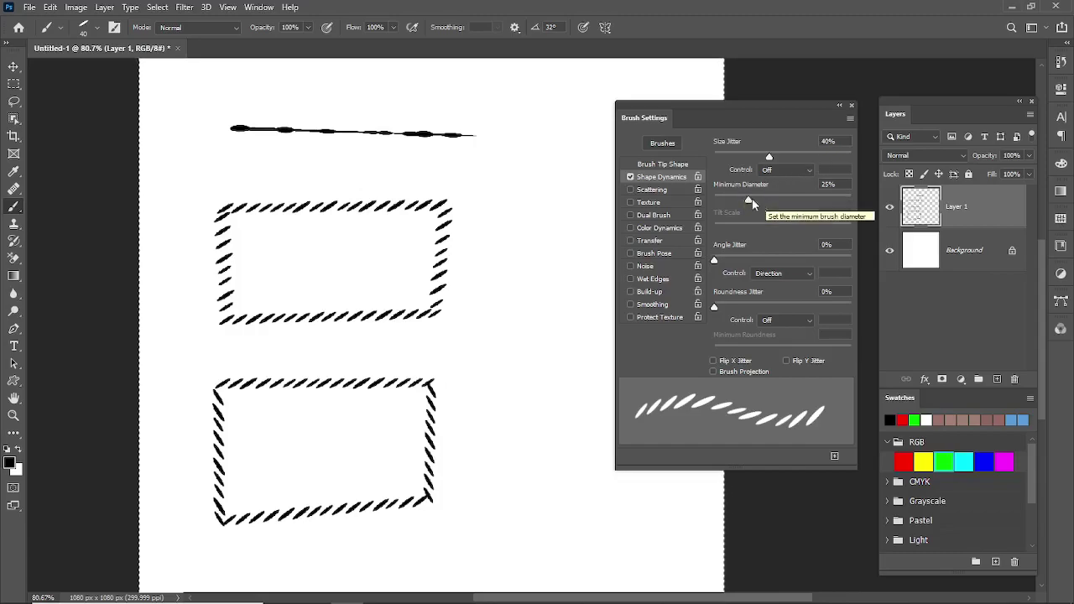
left_click_drag(733, 211, 702, 215)
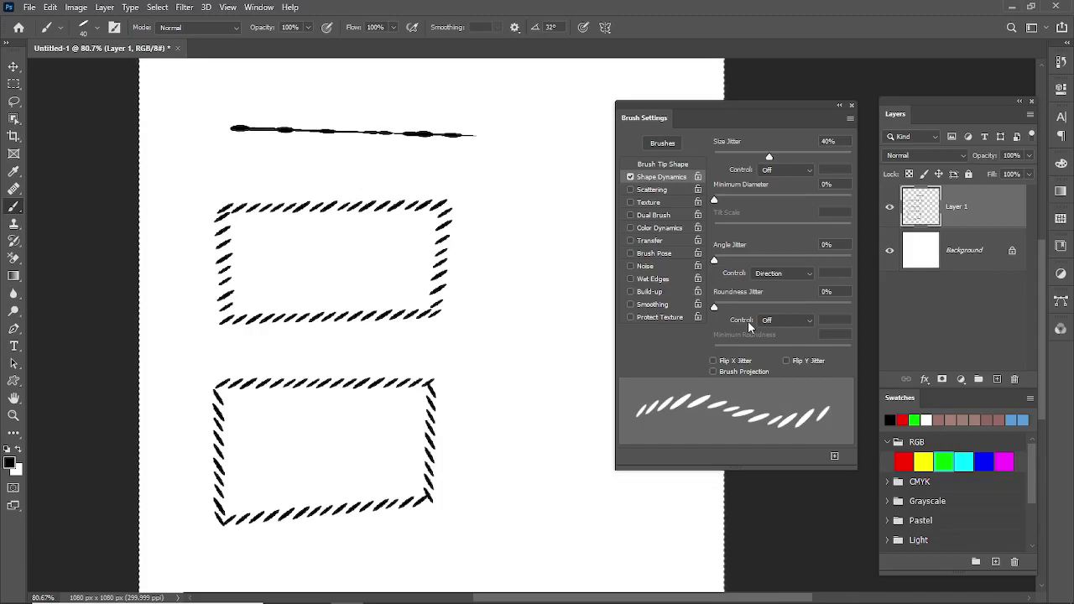
left_click(774, 276)
left_click(770, 289)
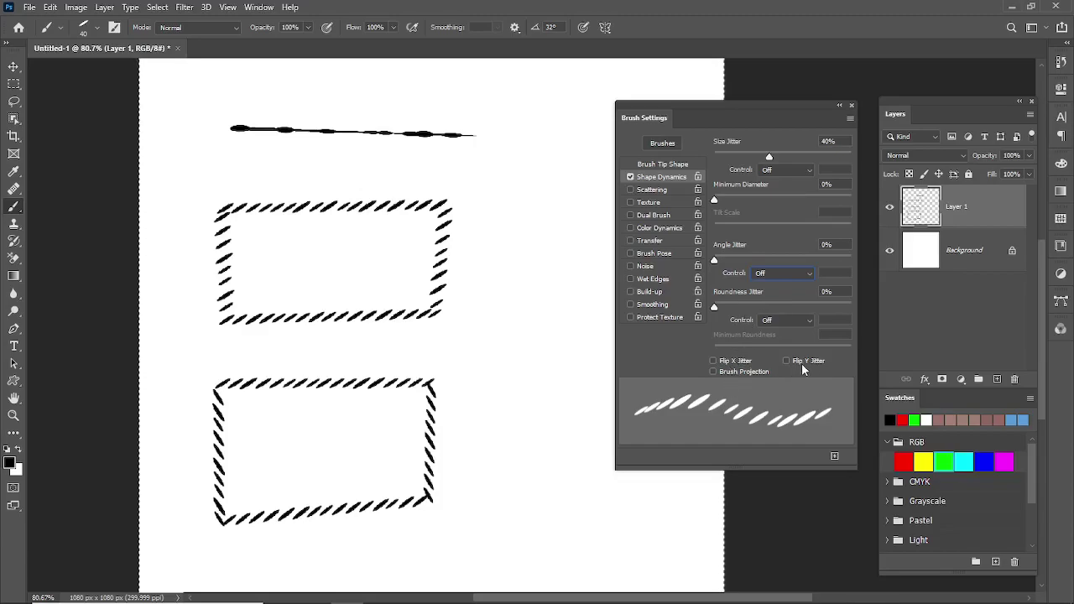
Try combinations of Flip X Jitter, Flip Y Jitter and Brush Projection, leaving only Flip Y Jitter and Brush Projection enabled
left_click(755, 374)
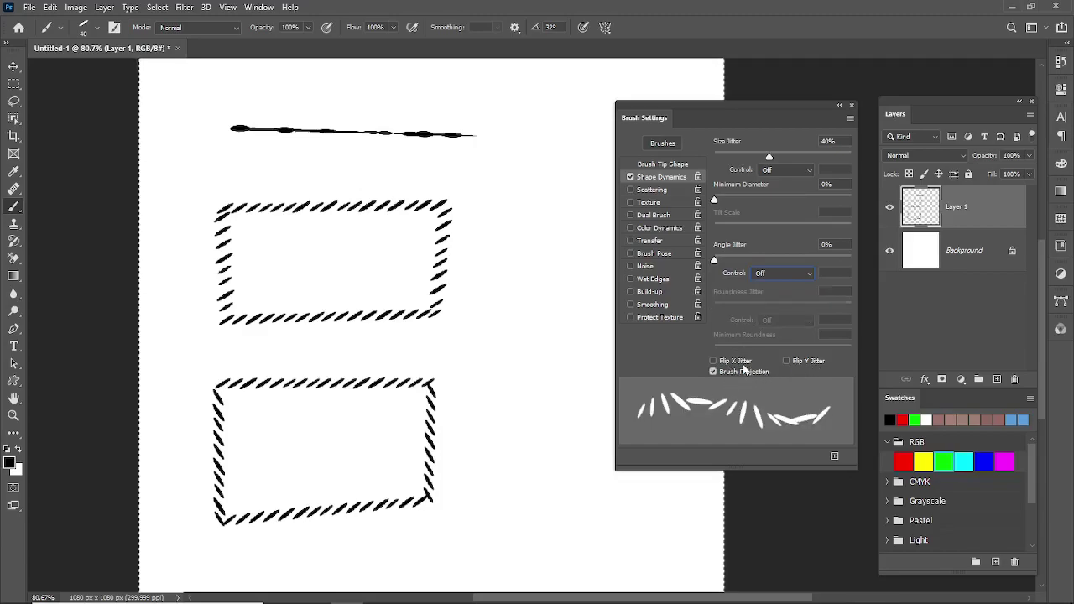
left_click(742, 361)
left_click(741, 374)
left_click(786, 362)
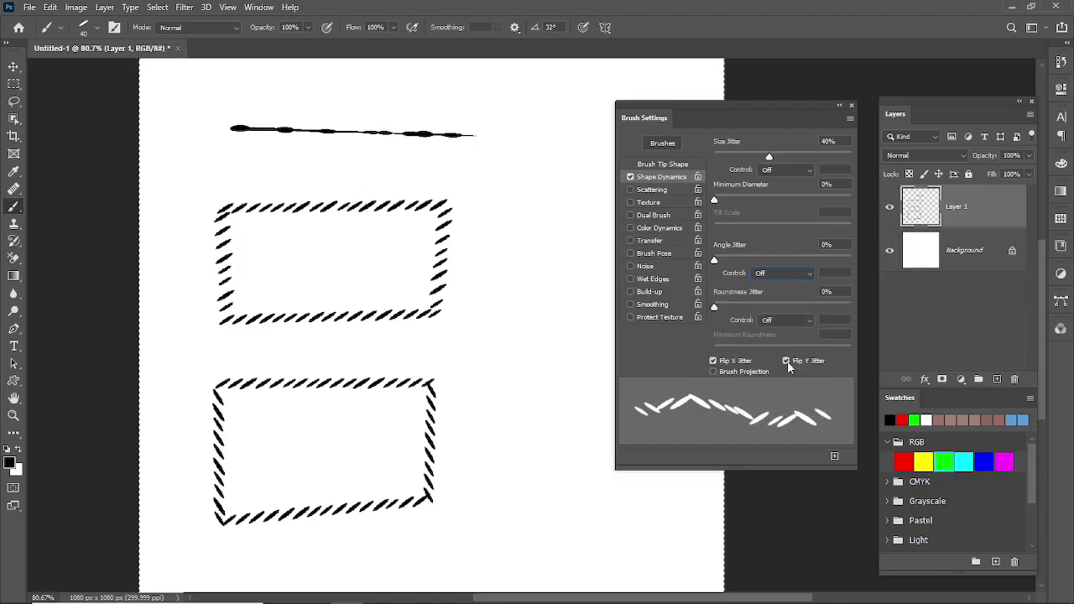
left_click(742, 362)
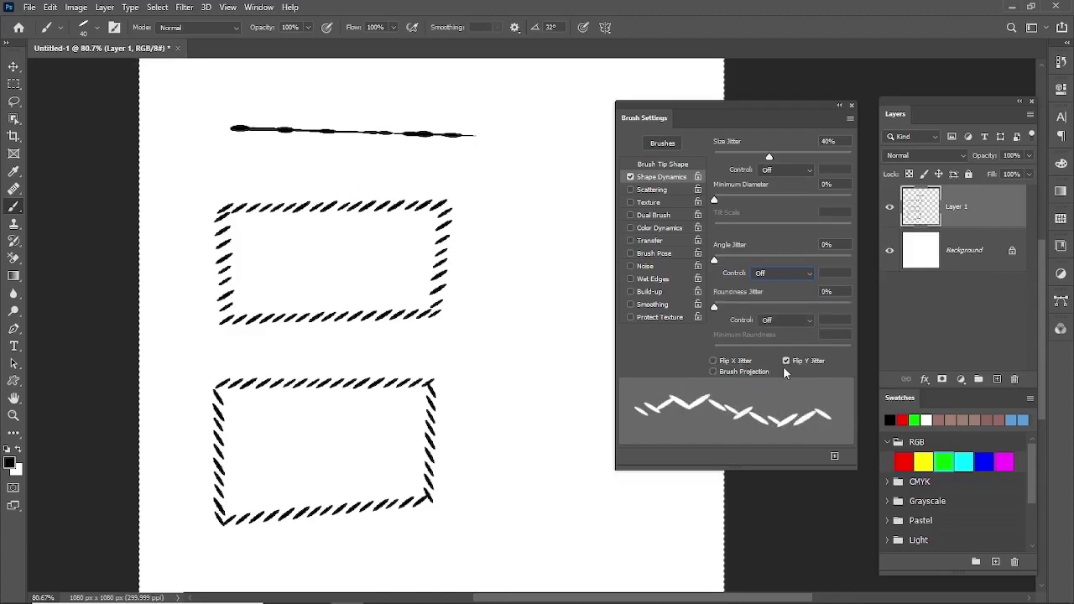
left_click(759, 371)
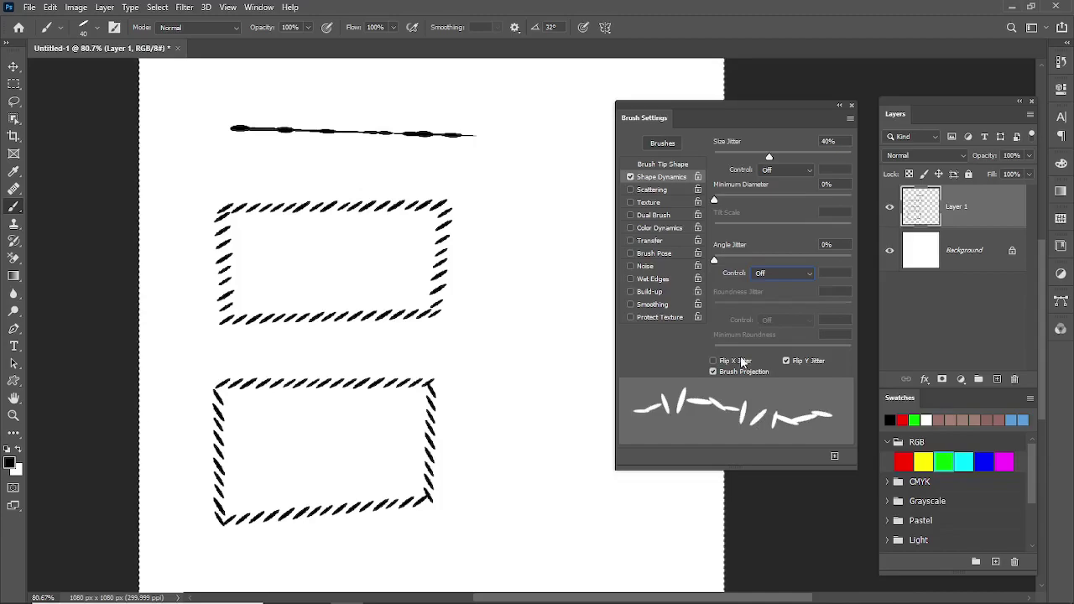
Turn off Flip X Jitter, Flip Y Jitter and Brush Projection, and replace Shape Dynamics with Scattering as the active brush option
left_click(742, 361)
left_click(747, 371)
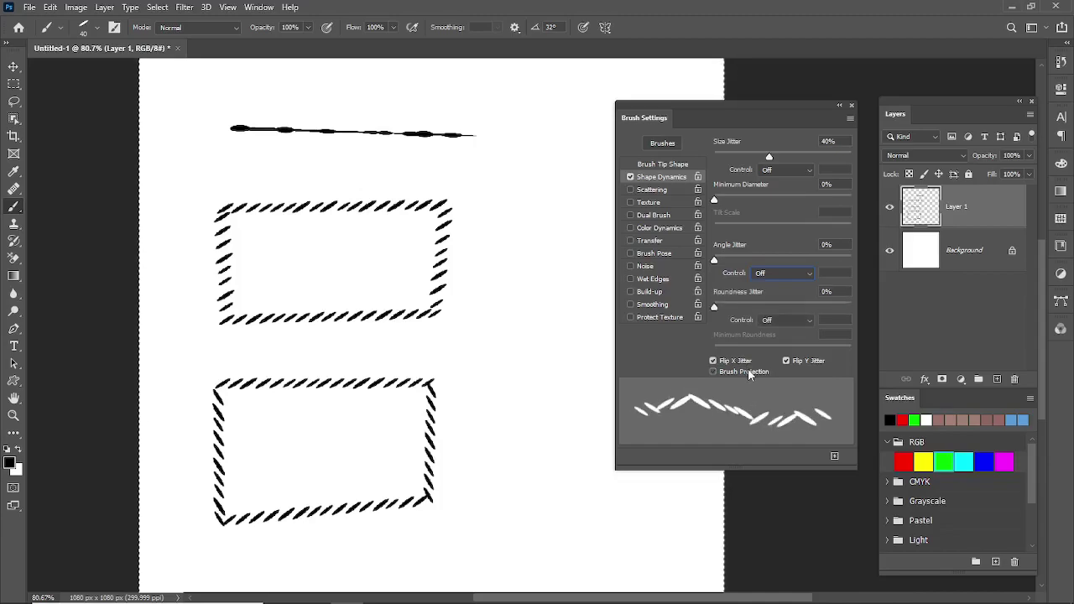
left_click(748, 364)
left_click(789, 363)
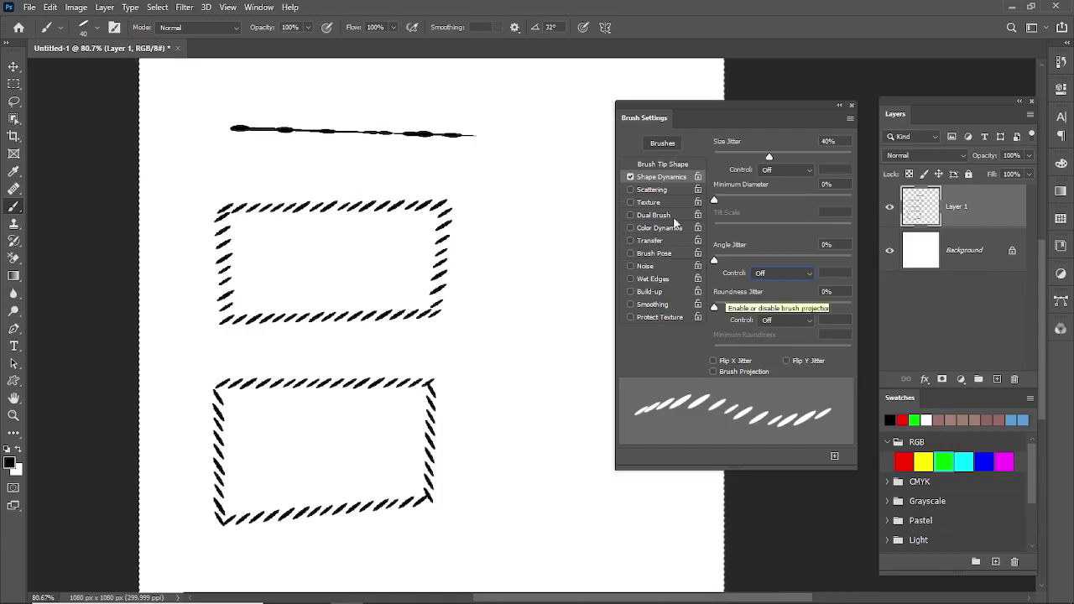
left_click(631, 177)
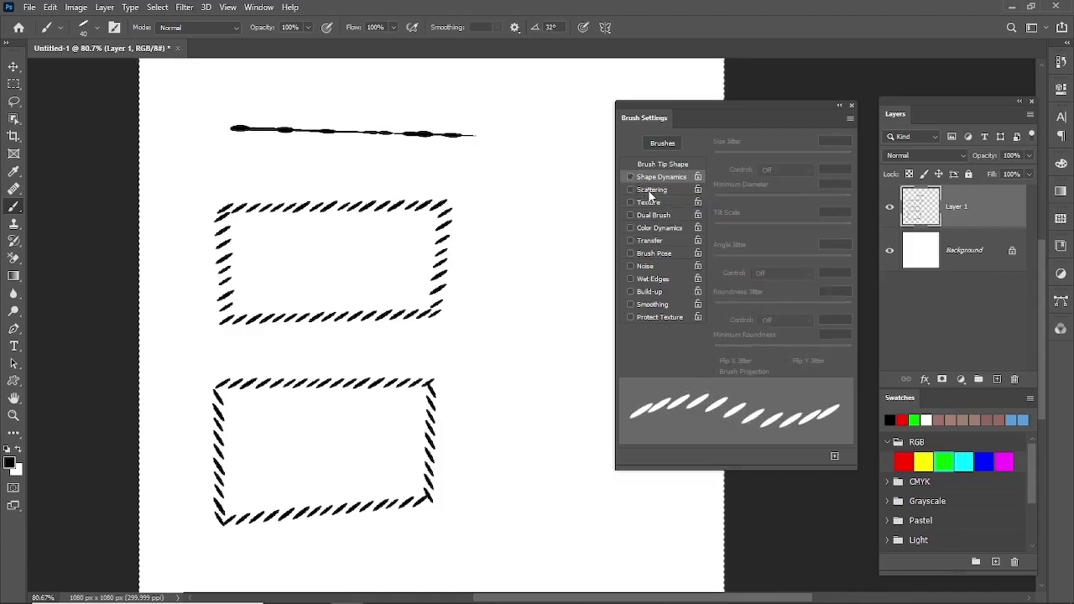
left_click(651, 191)
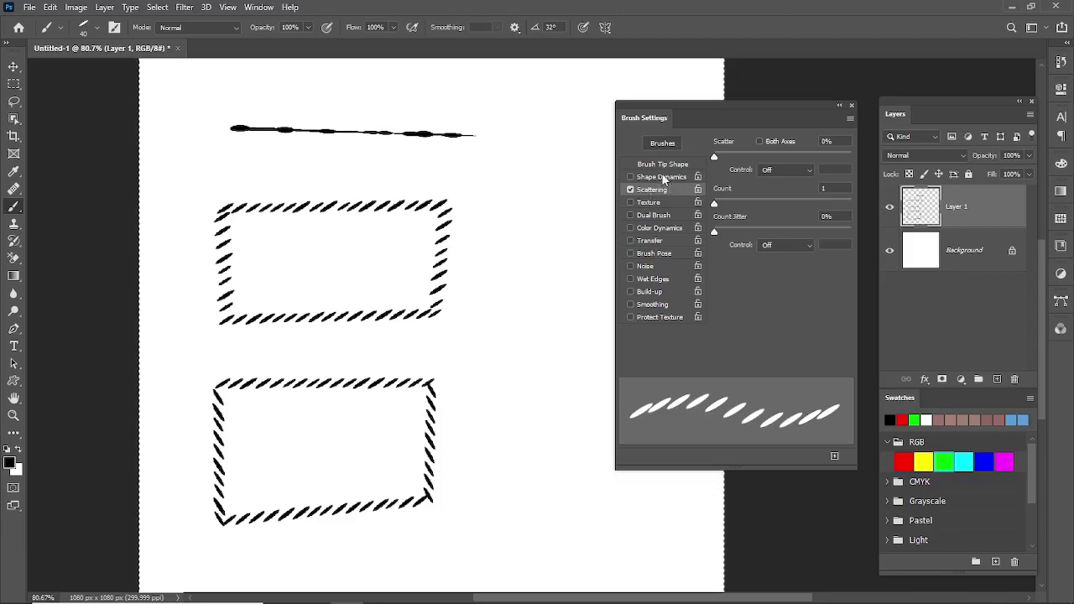
Set the brush tip to a 0° angle, 100% roundness, 155% spacing and a 15 px size
left_click(663, 165)
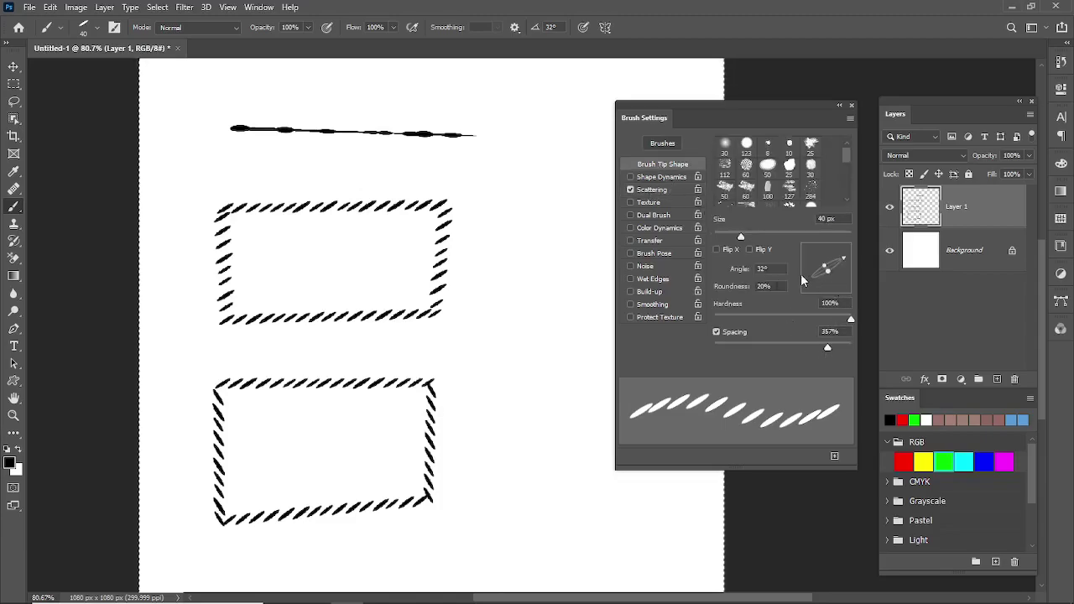
left_click(772, 269)
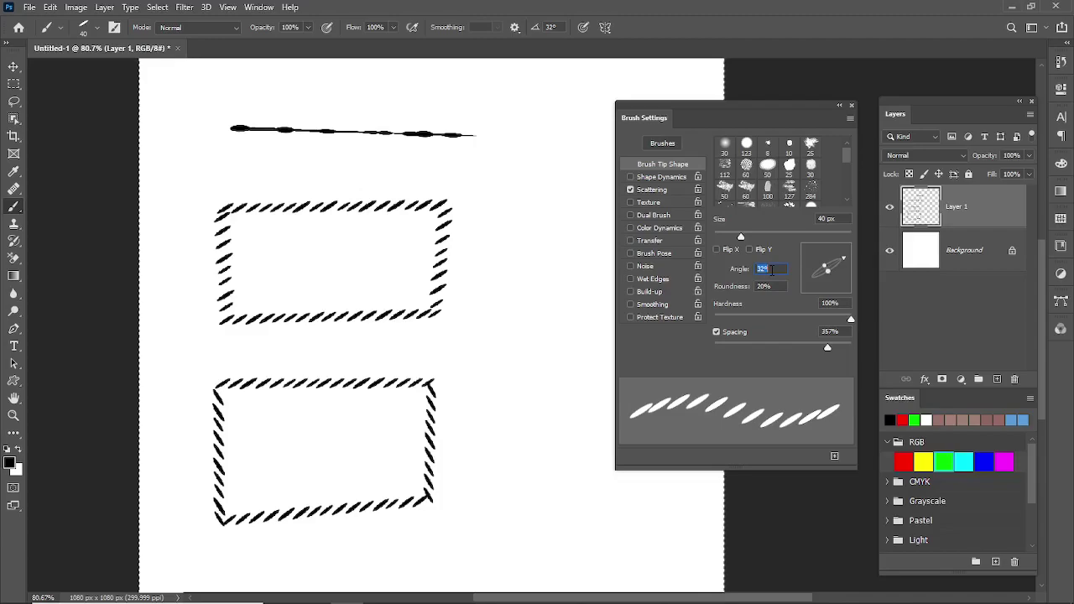
type("1")
key("BackSpace")
type("0")
key("Tab")
type("100")
key("Return")
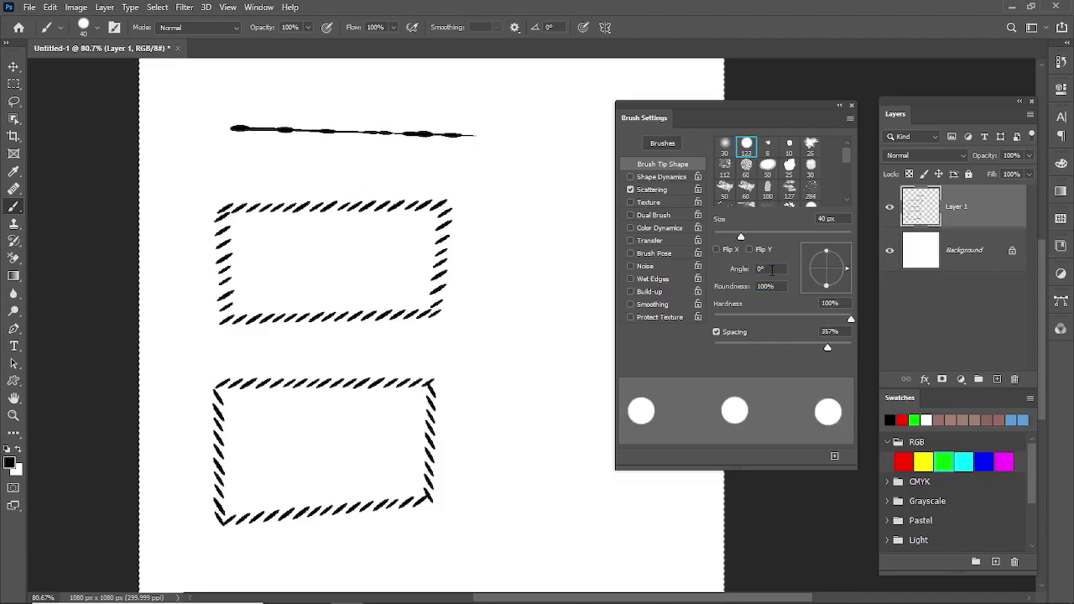
mouse_move(828, 348)
left_mouse_down()
mouse_move(786, 361)
mouse_move(802, 355)
left_mouse_up()
left_click_drag(742, 240, 724, 242)
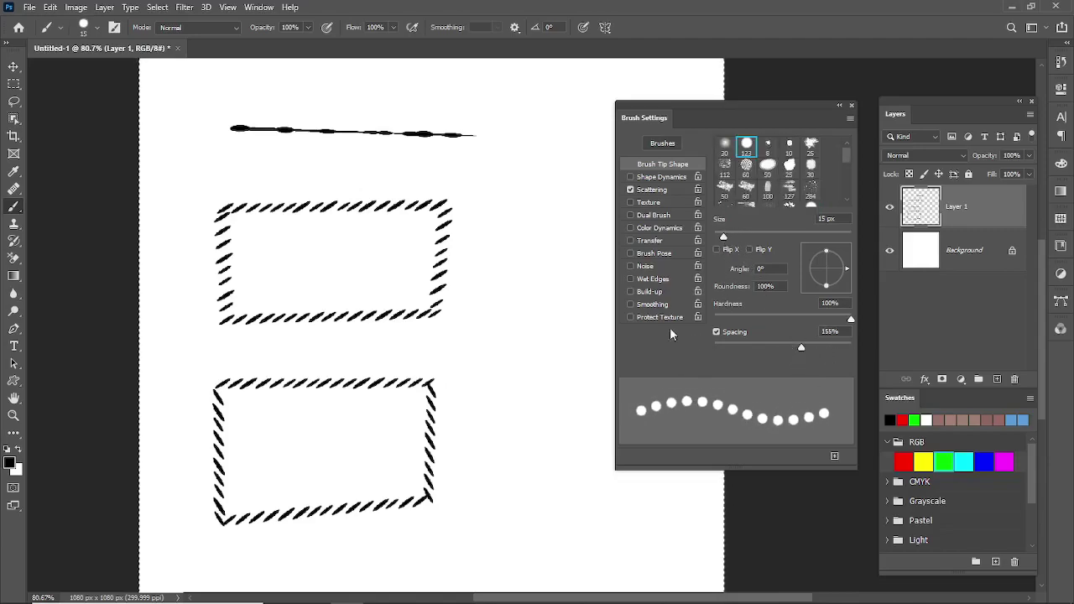
Clear the layer and paint a wavy black dotted stroke across the upper canvas with Scatter at 0%
left_click(652, 191)
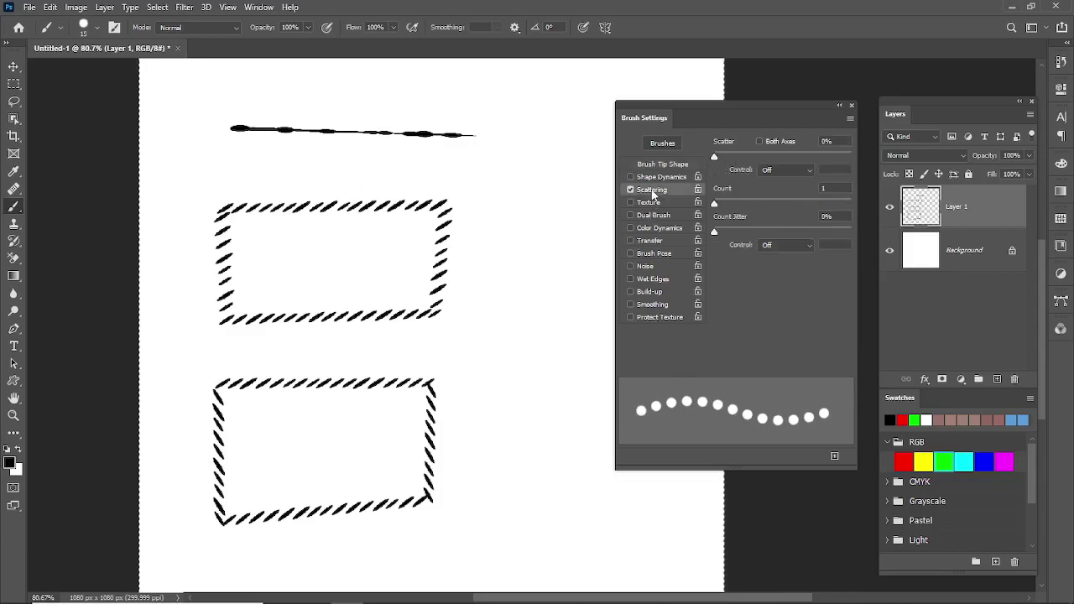
key("ctrl+a")
key("Delete")
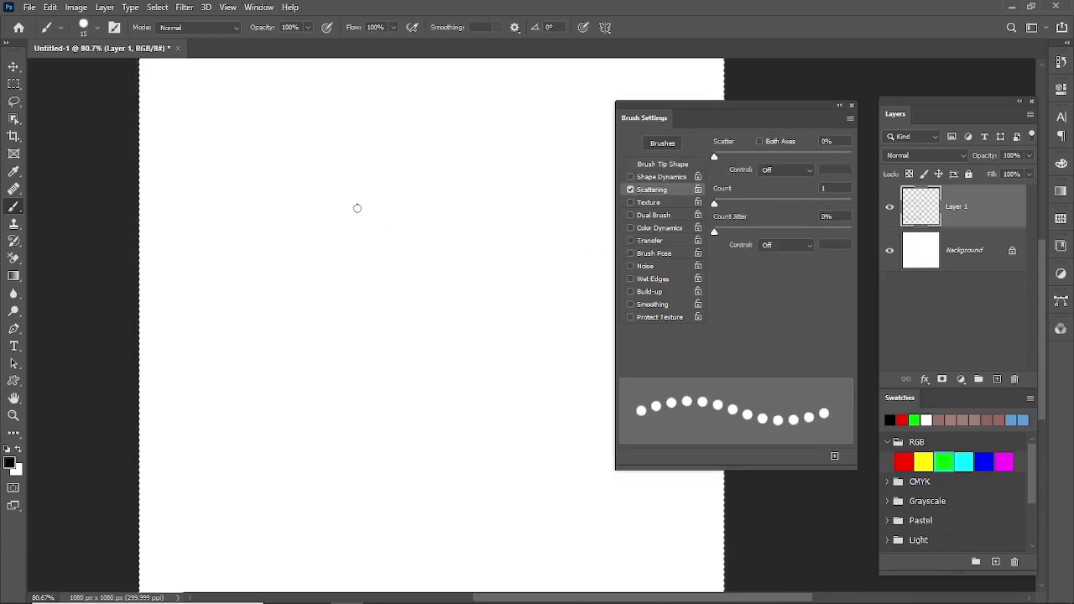
left_click(226, 179)
key("ctrl+z")
mouse_move(198, 210)
left_mouse_down()
mouse_move(229, 183)
mouse_move(277, 210)
mouse_move(301, 269)
mouse_move(367, 272)
mouse_move(412, 238)
mouse_move(473, 275)
left_mouse_up()
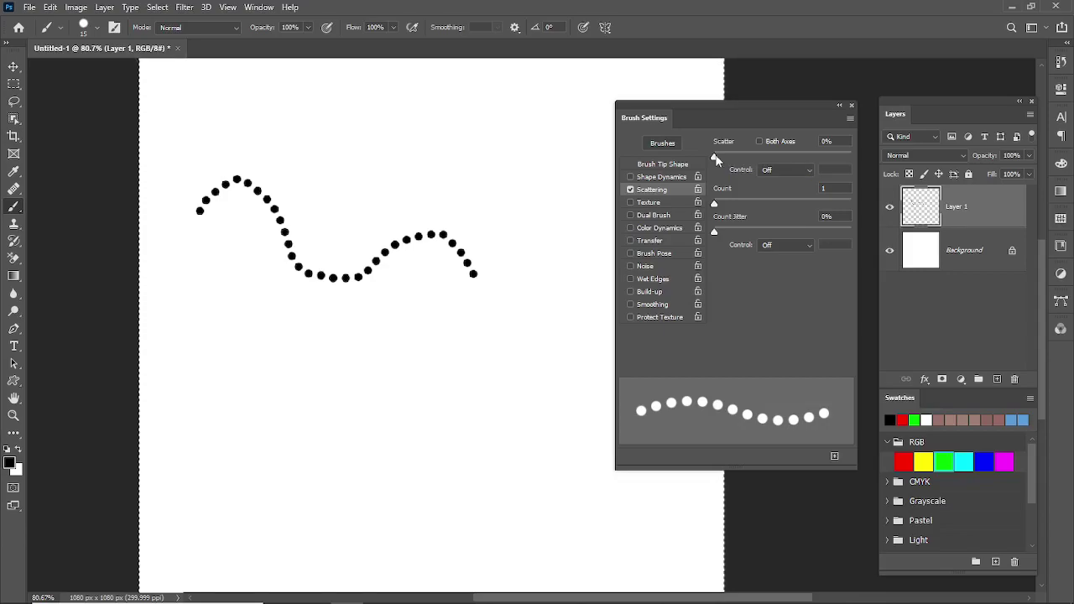
Set Scatter to 505% and paint wavy test strokes in black, yellow and red
left_click_drag(716, 160, 784, 157)
mouse_move(205, 383)
left_mouse_down()
mouse_move(238, 350)
mouse_move(302, 370)
mouse_move(354, 408)
mouse_move(478, 360)
mouse_move(513, 404)
left_mouse_up()
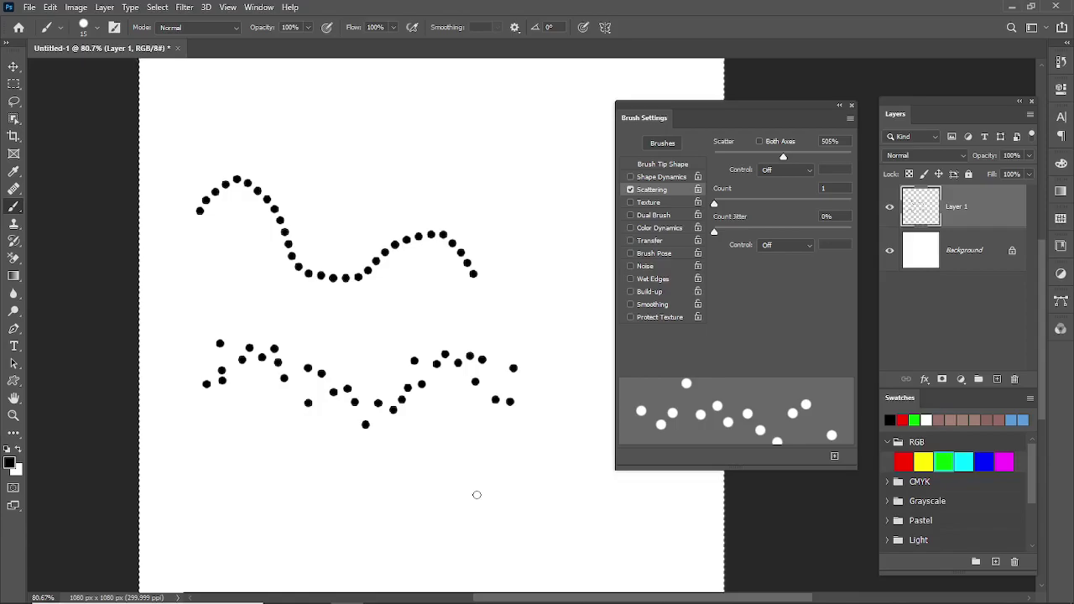
left_click(919, 455)
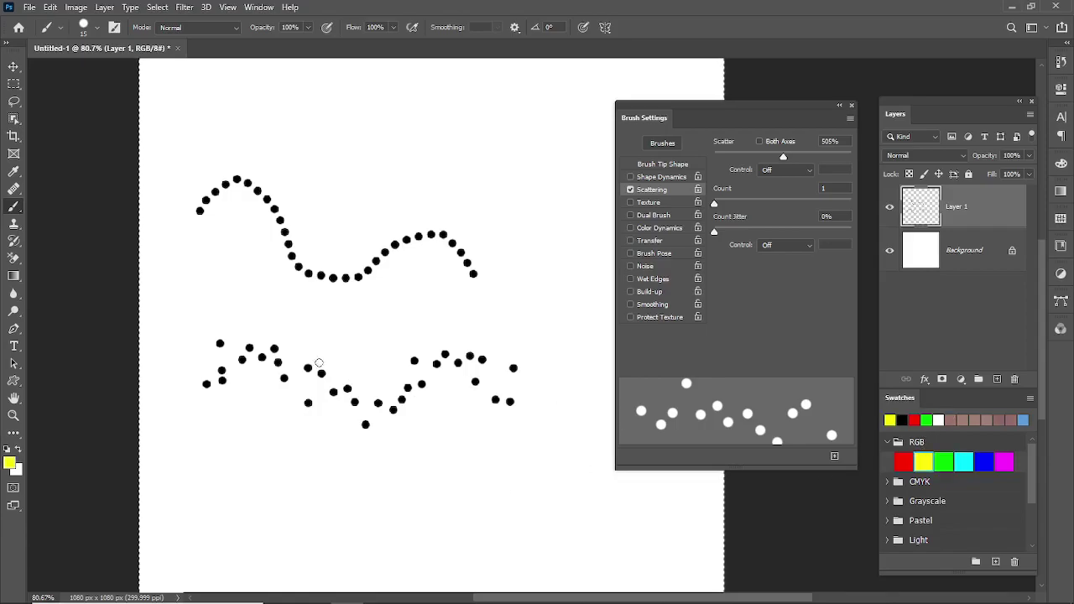
mouse_move(221, 525)
left_mouse_down()
mouse_move(254, 501)
mouse_move(343, 532)
mouse_move(470, 538)
mouse_move(528, 492)
mouse_move(559, 499)
left_mouse_up()
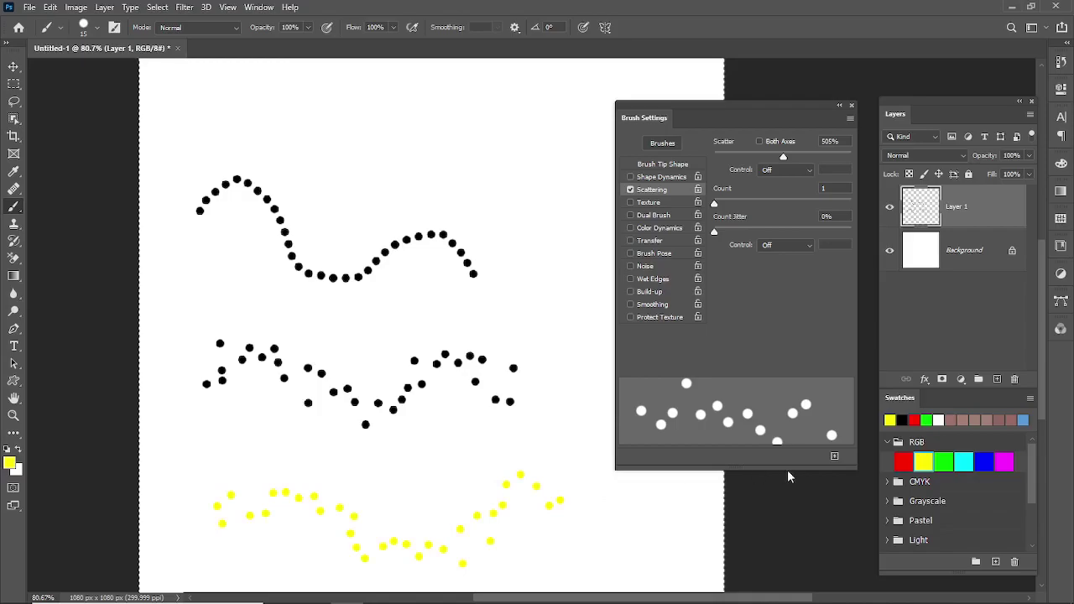
left_click(904, 462)
mouse_move(333, 135)
left_mouse_down()
mouse_move(388, 134)
mouse_move(441, 206)
mouse_move(515, 179)
mouse_move(592, 199)
left_mouse_up()
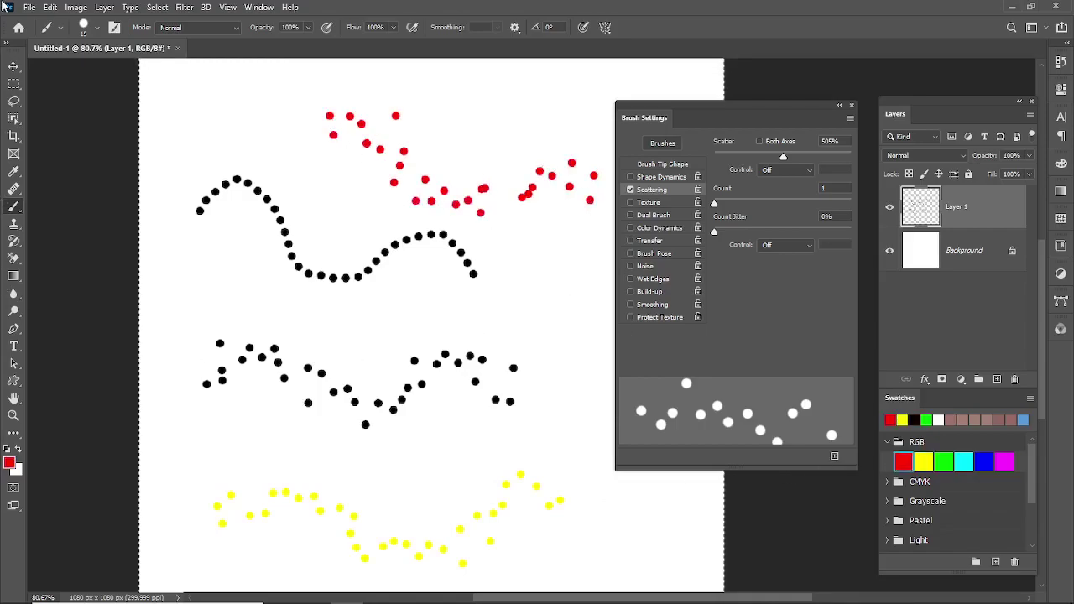
Enable Both Axes, set Scatter to 858% and paint a wavy red stroke overlapping the yellow one
left_click(775, 143)
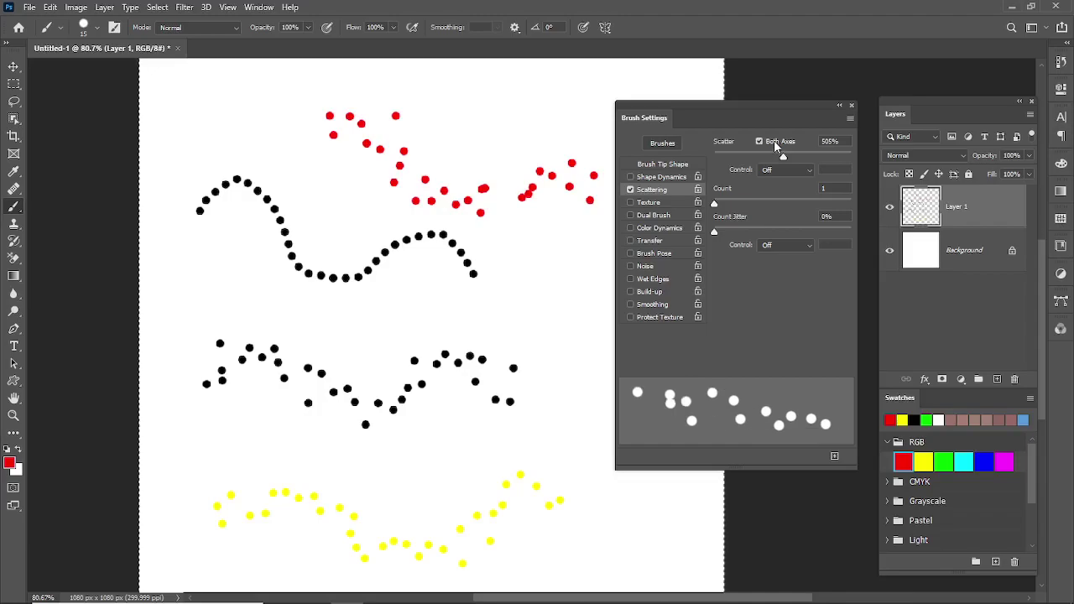
left_click_drag(784, 157, 832, 158)
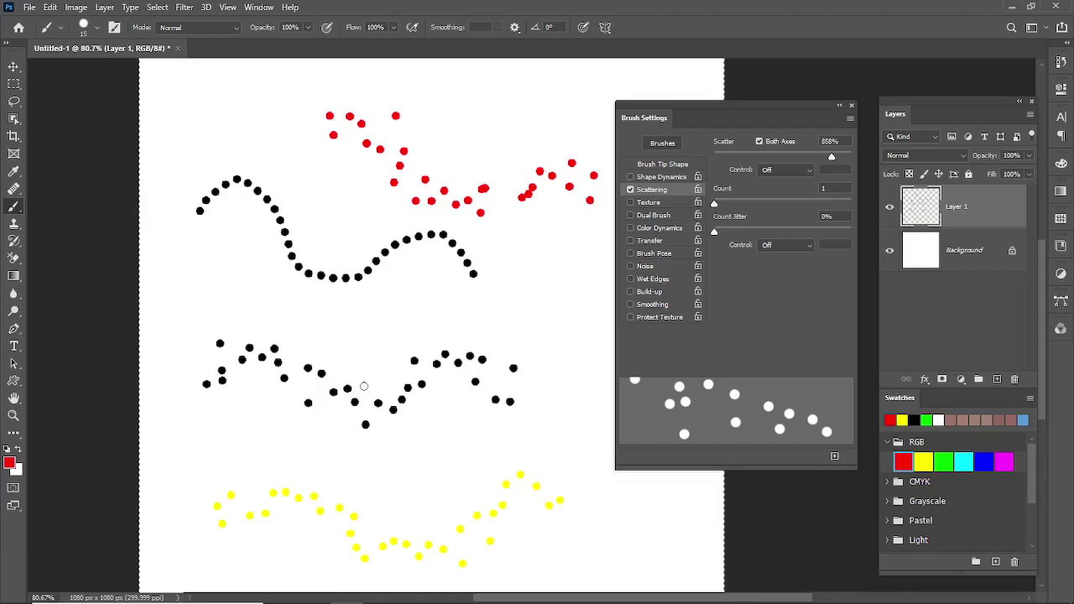
mouse_move(303, 477)
left_mouse_down()
mouse_move(425, 498)
mouse_move(523, 496)
mouse_move(595, 437)
left_mouse_up()
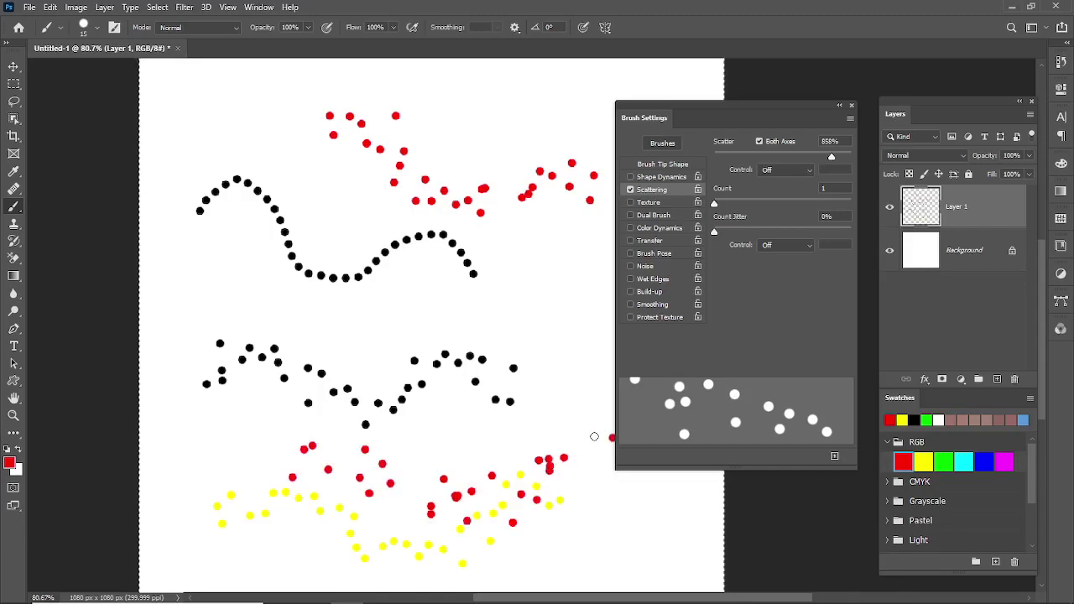
Clear the layer, and with the Scatter control set to Fade 25, paint one wavy and two horizontal red strokes
key("Delete")
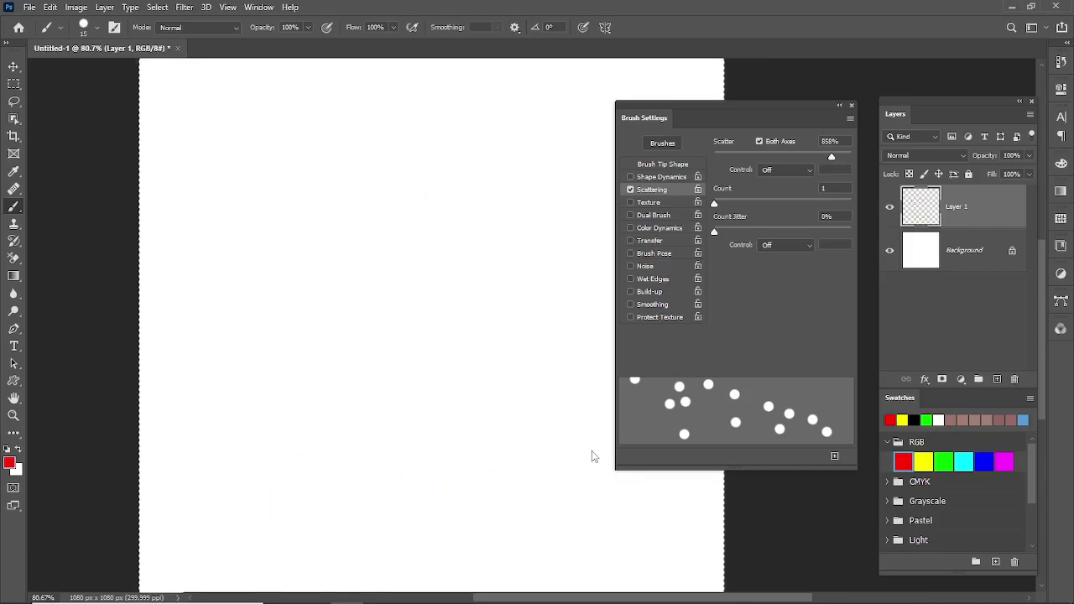
left_click(772, 171)
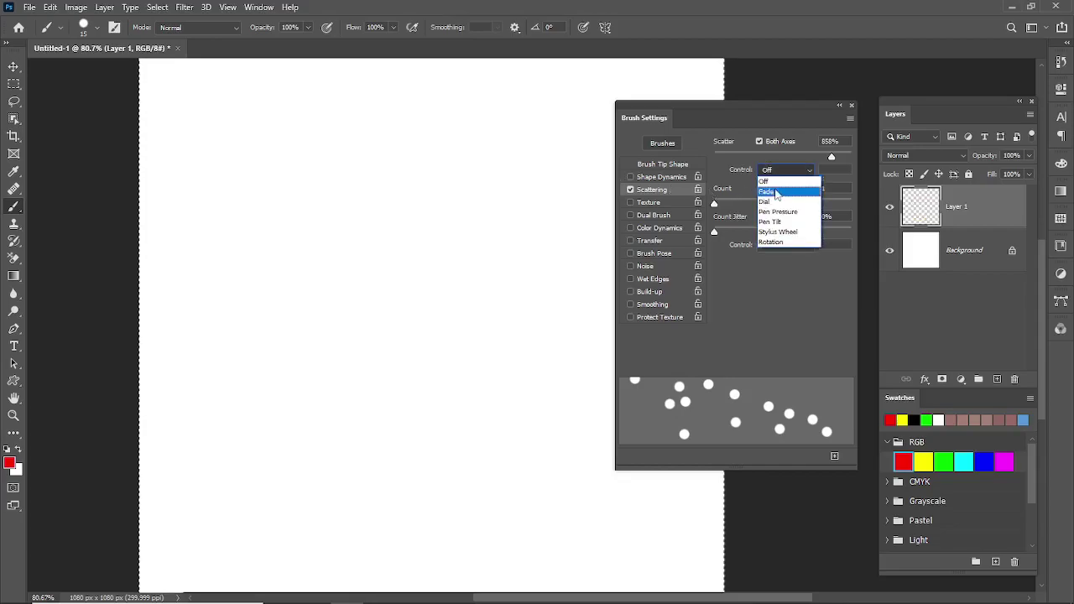
left_click(769, 191)
mouse_move(240, 251)
left_mouse_down()
mouse_move(284, 216)
mouse_move(353, 248)
mouse_move(450, 326)
mouse_move(547, 250)
left_mouse_up()
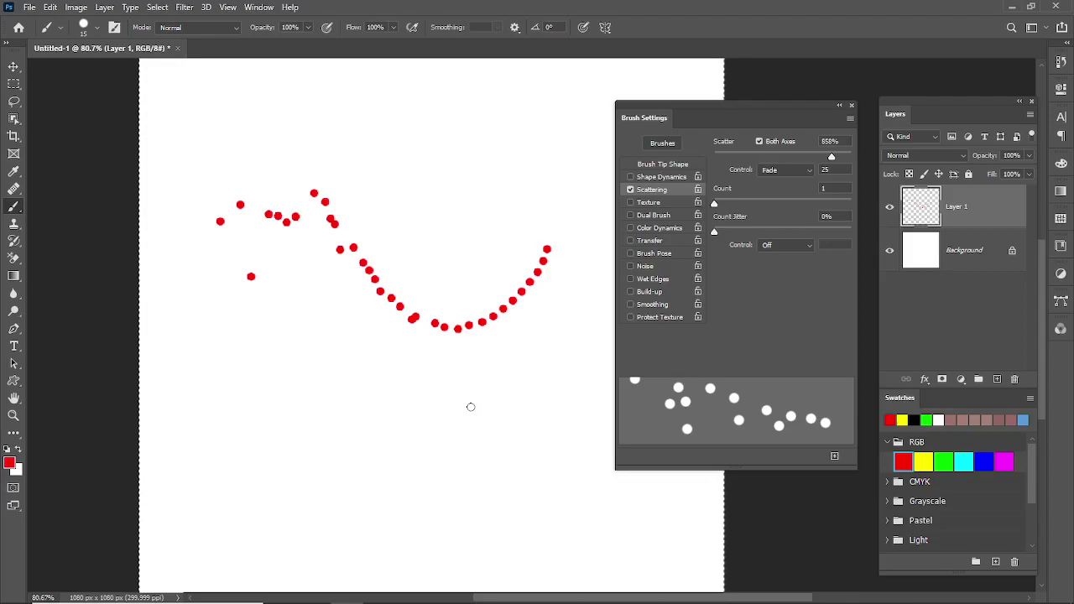
left_click_drag(166, 456, 420, 464)
left_click_drag(527, 466, 575, 466)
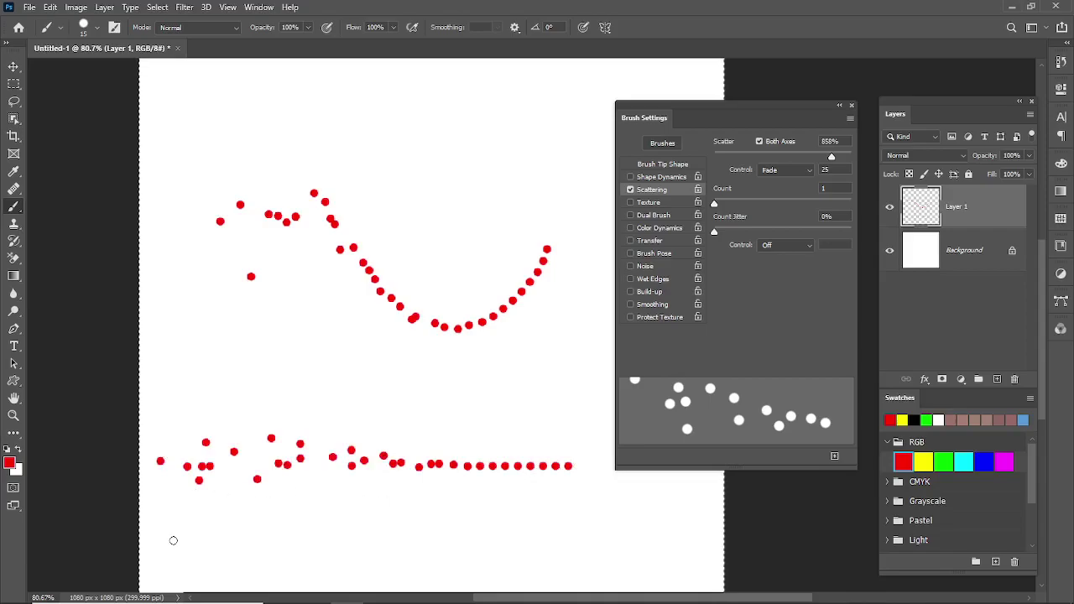
mouse_move(173, 541)
left_mouse_down()
mouse_move(580, 538)
mouse_move(681, 547)
left_mouse_up()
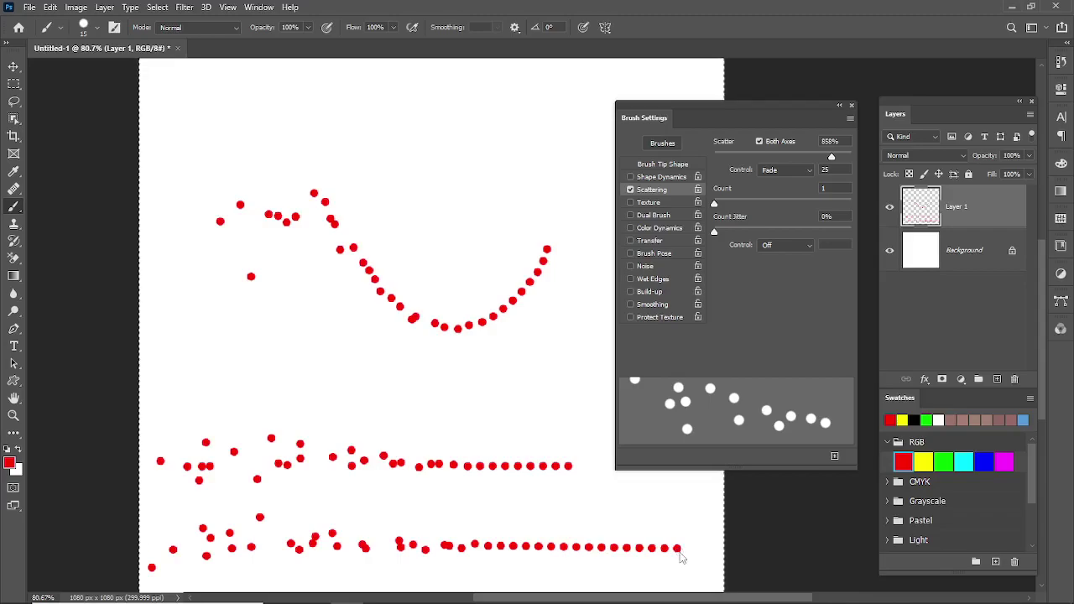
Clear the layer and paint a slightly descending red stroke across the upper canvas with Scatter control Fade and Count 1
key("Delete")
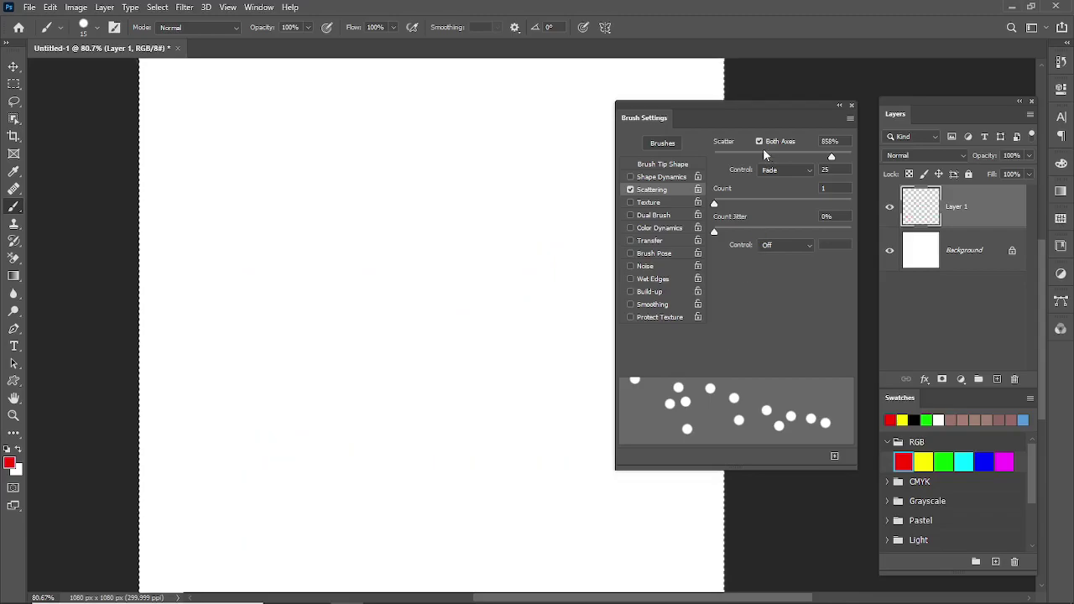
left_click(768, 169)
left_click(769, 176)
left_click(227, 246)
mouse_move(227, 246)
left_mouse_down()
mouse_move(382, 249)
mouse_move(487, 269)
left_mouse_up()
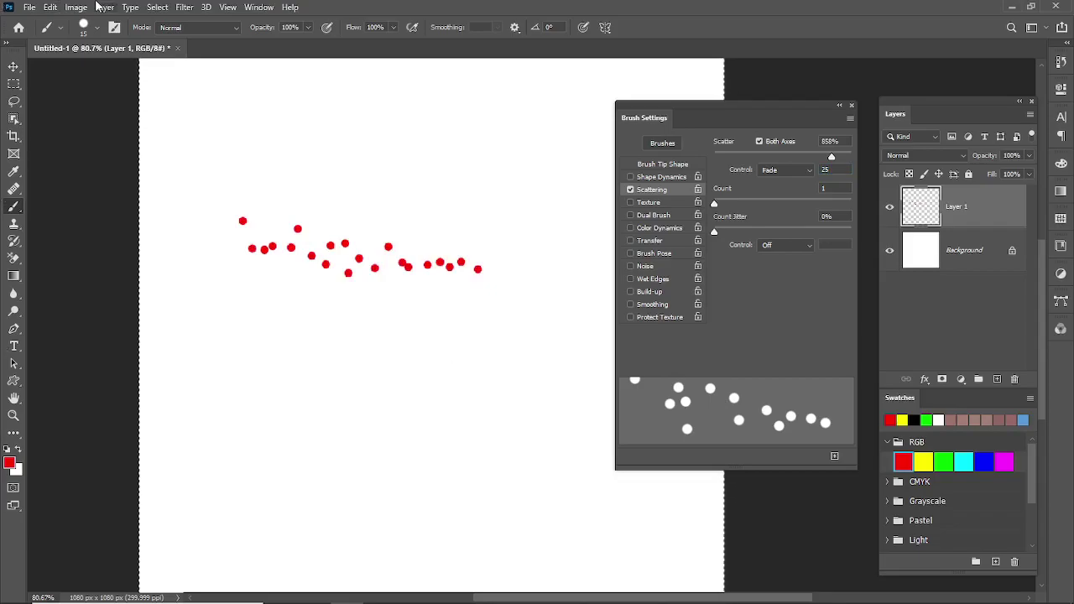
Set Count to 5 and Count Jitter to 54%, painting a red comparison stroke below the previous one after each change
left_click_drag(720, 203, 750, 205)
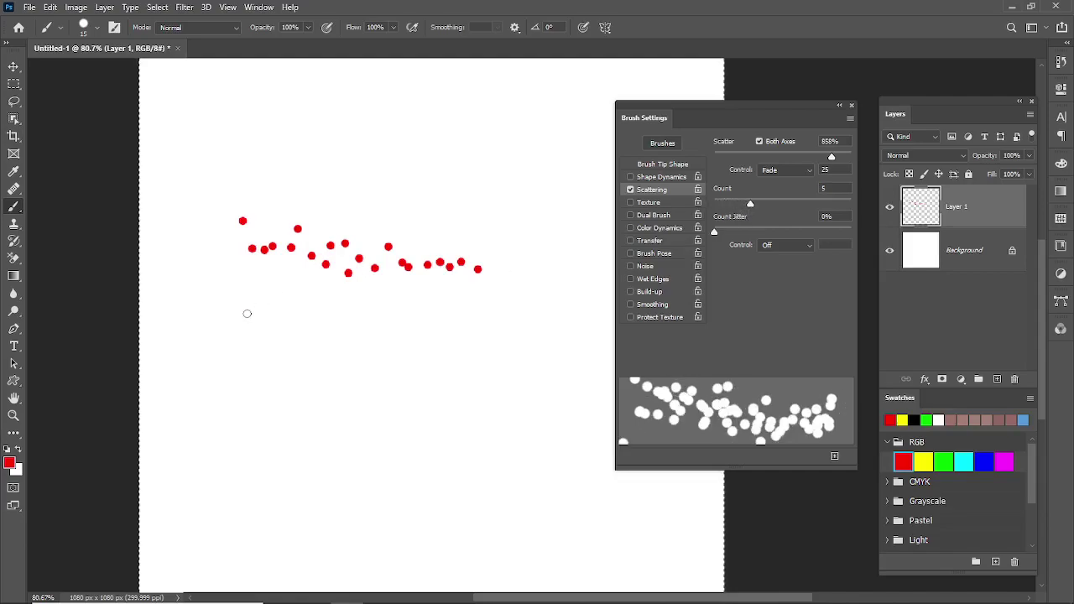
mouse_move(233, 311)
left_mouse_down()
mouse_move(432, 319)
mouse_move(484, 333)
mouse_move(488, 349)
left_mouse_up()
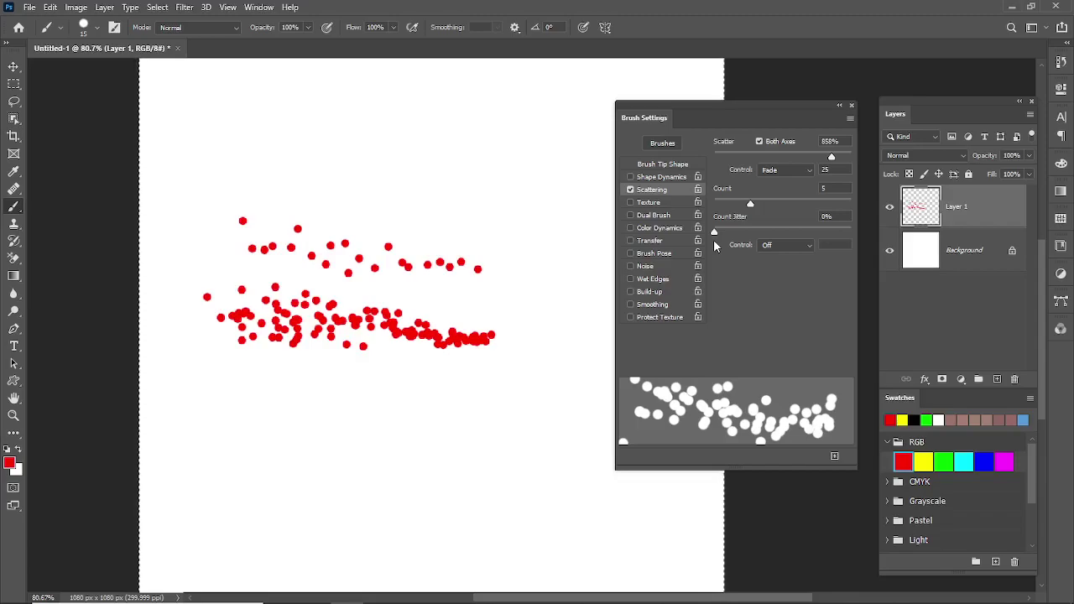
mouse_move(714, 232)
left_mouse_down()
mouse_move(779, 233)
mouse_move(787, 243)
left_mouse_up()
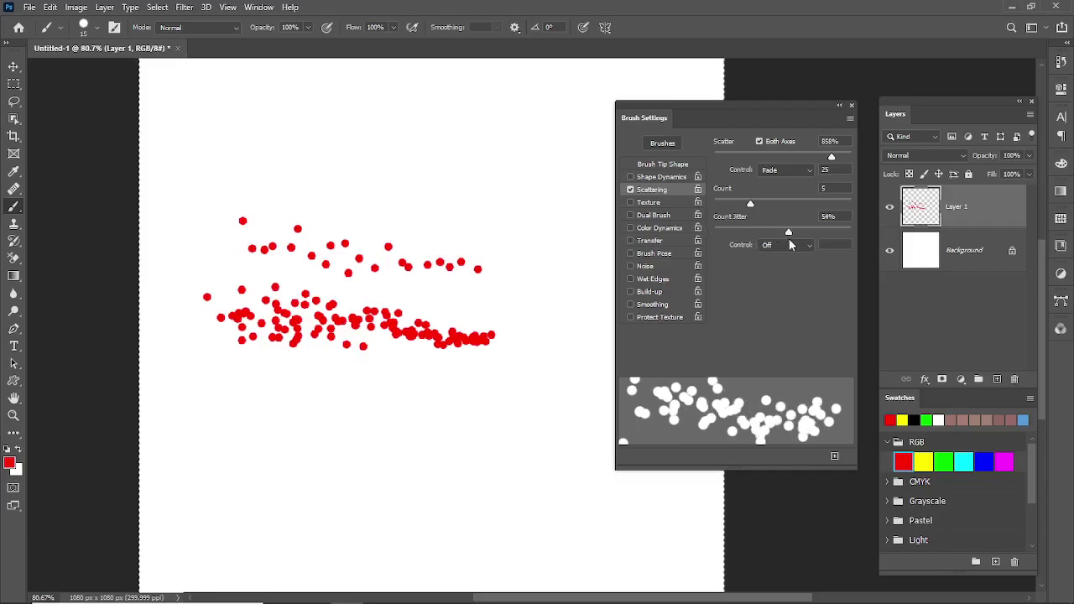
left_click(199, 424)
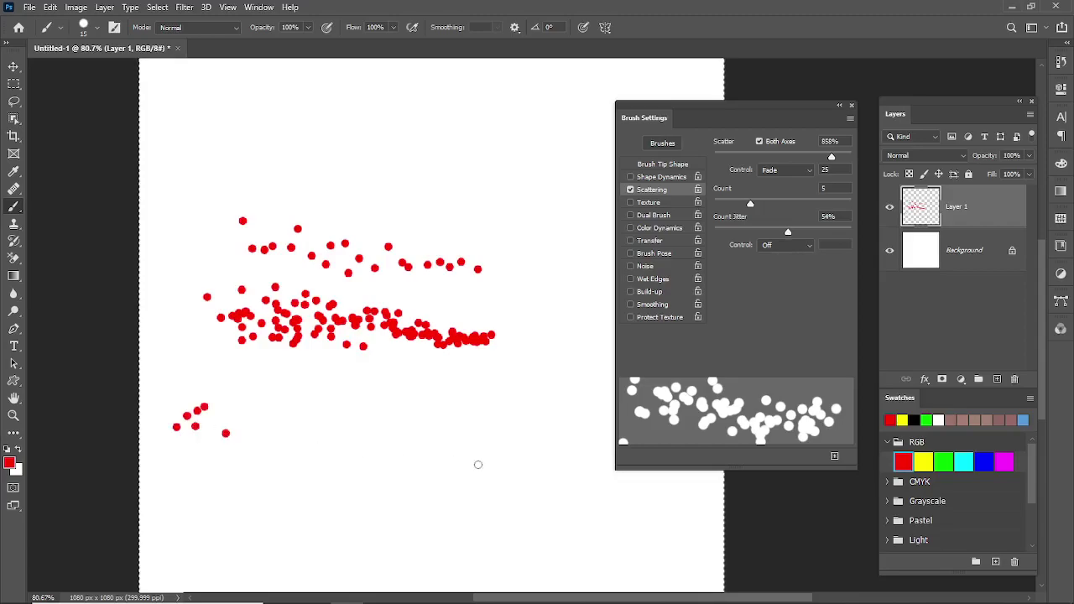
left_click_drag(478, 464, 494, 452)
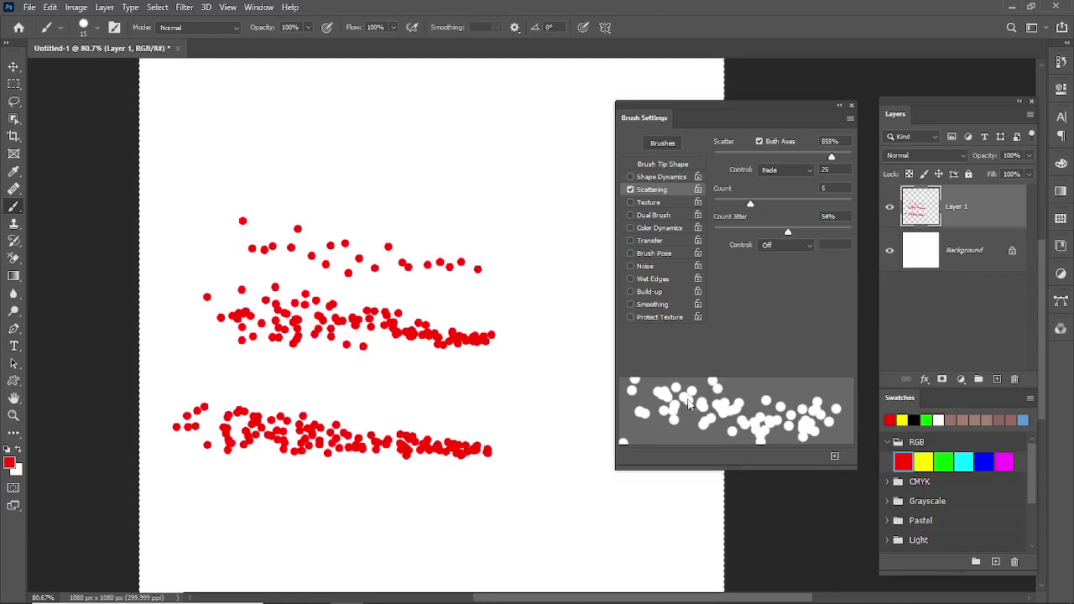
Turn off Both Axes and the Scattering option, and clear the test strokes from the layer
left_click(806, 247)
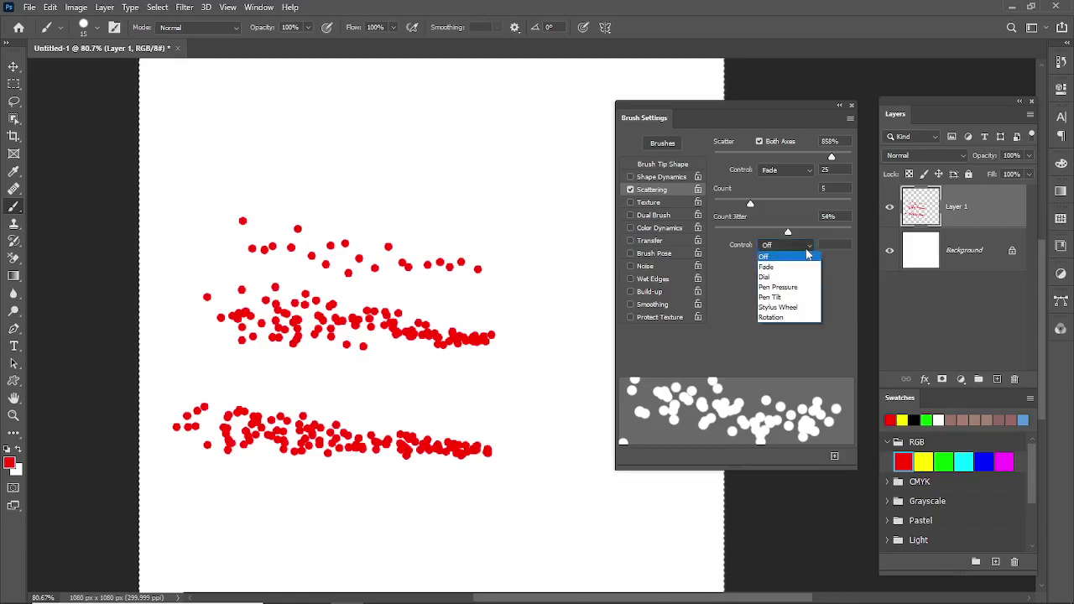
left_click(808, 254)
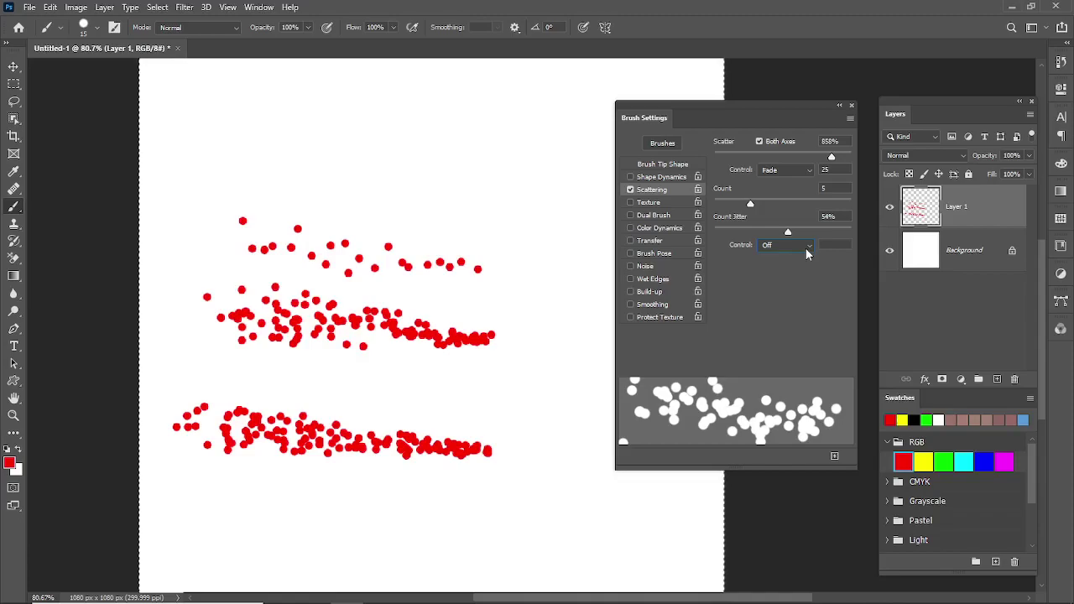
left_click(769, 143)
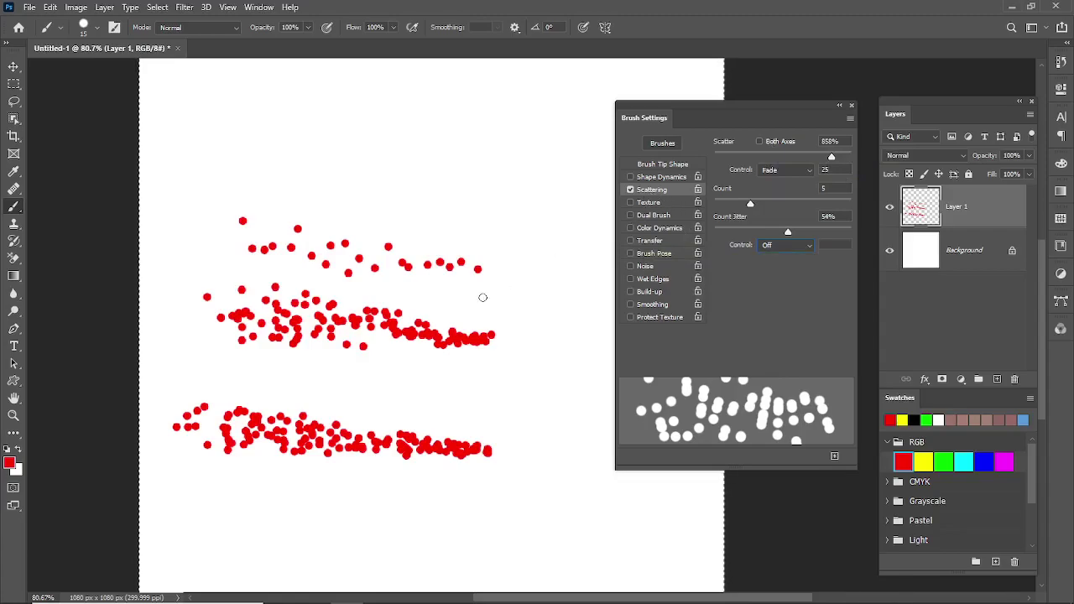
key("Delete")
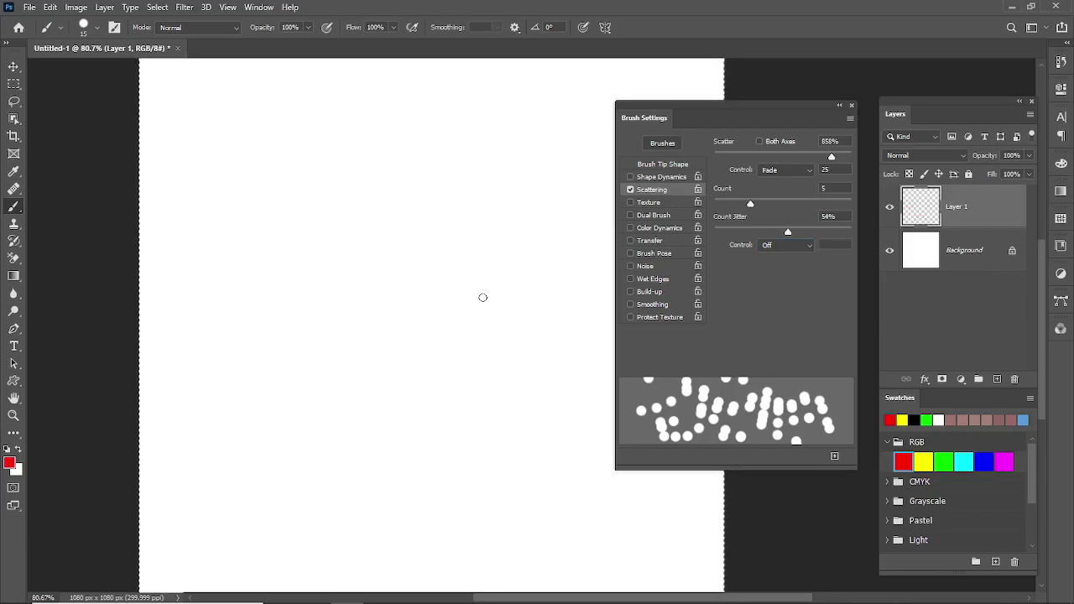
left_click(632, 190)
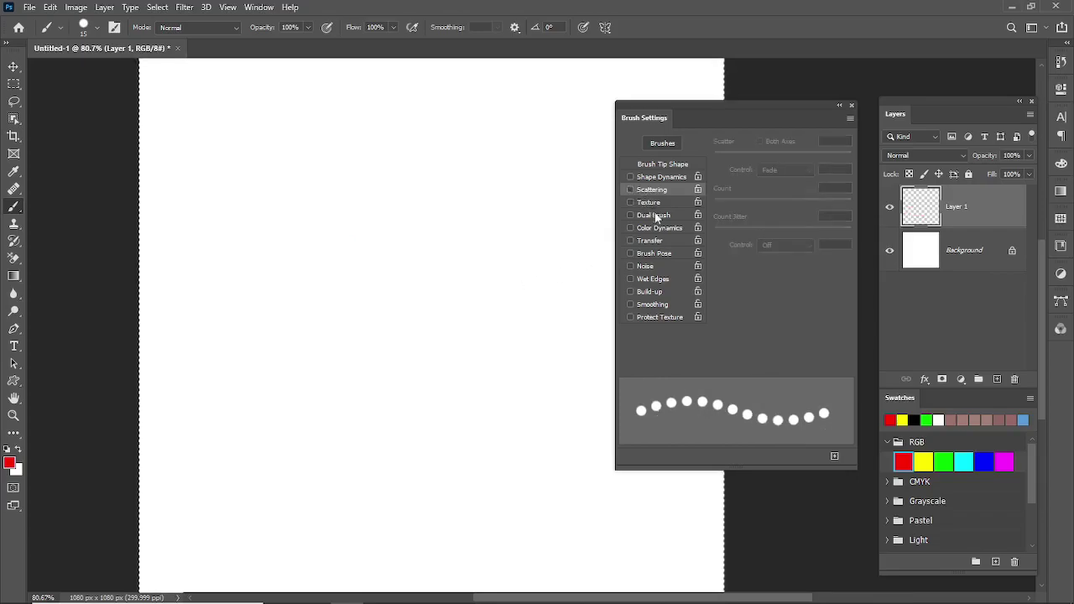
Enable Texture and set the brush tip to 45 px size, 29% hardness and 1% spacing
left_click(658, 204)
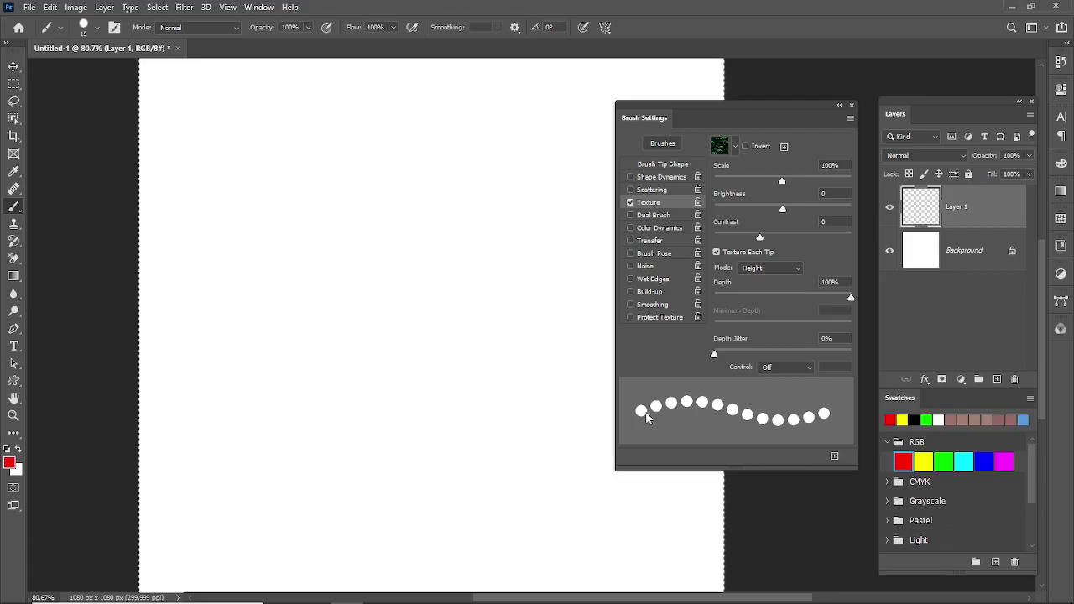
left_click(667, 166)
left_click_drag(801, 350, 701, 365)
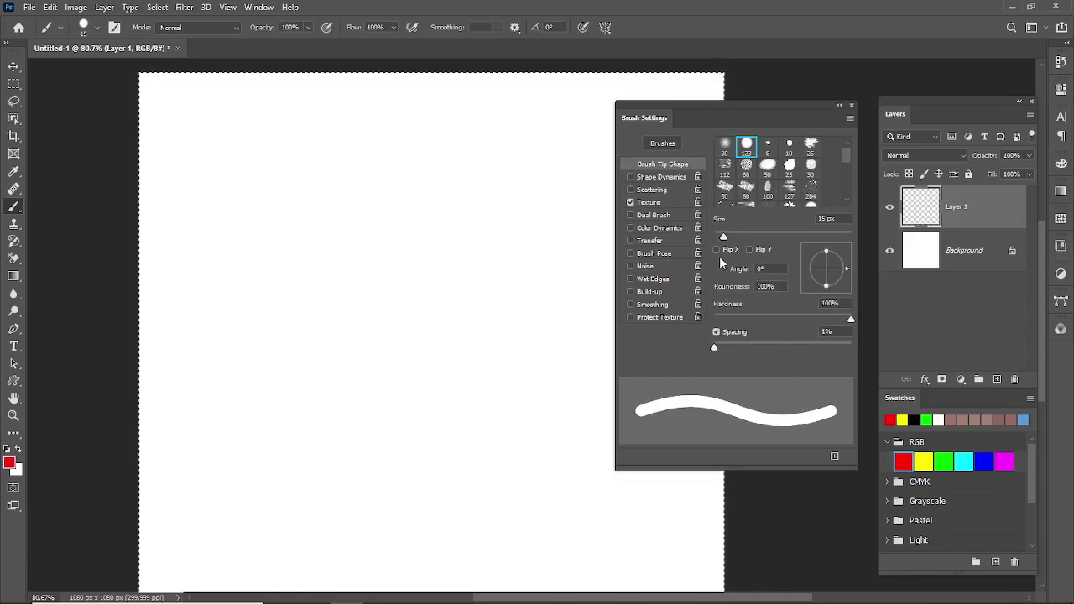
left_click_drag(723, 238, 745, 240)
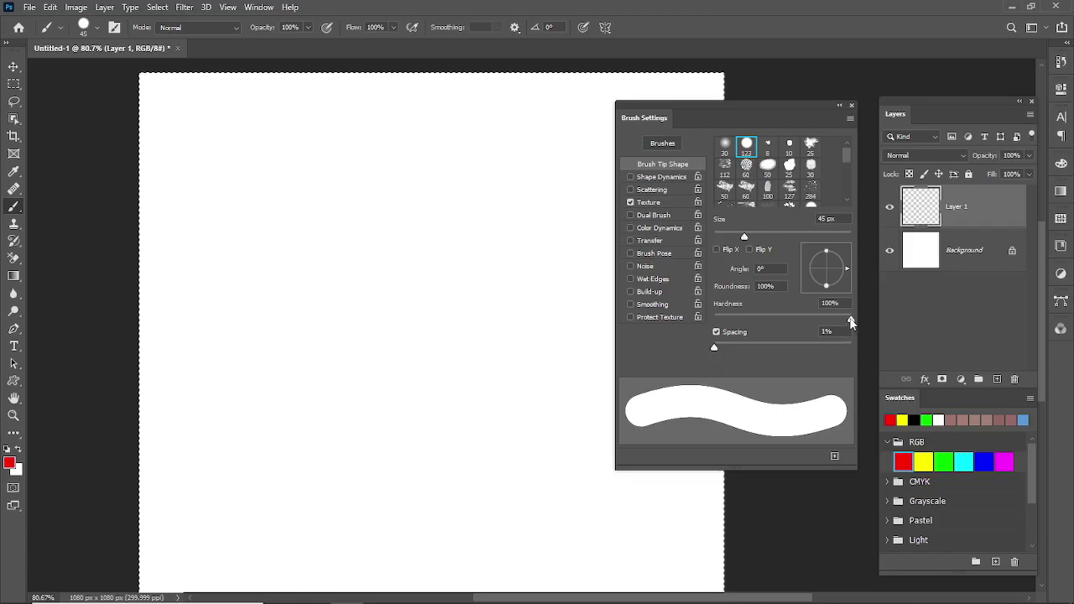
left_click_drag(850, 322, 754, 327)
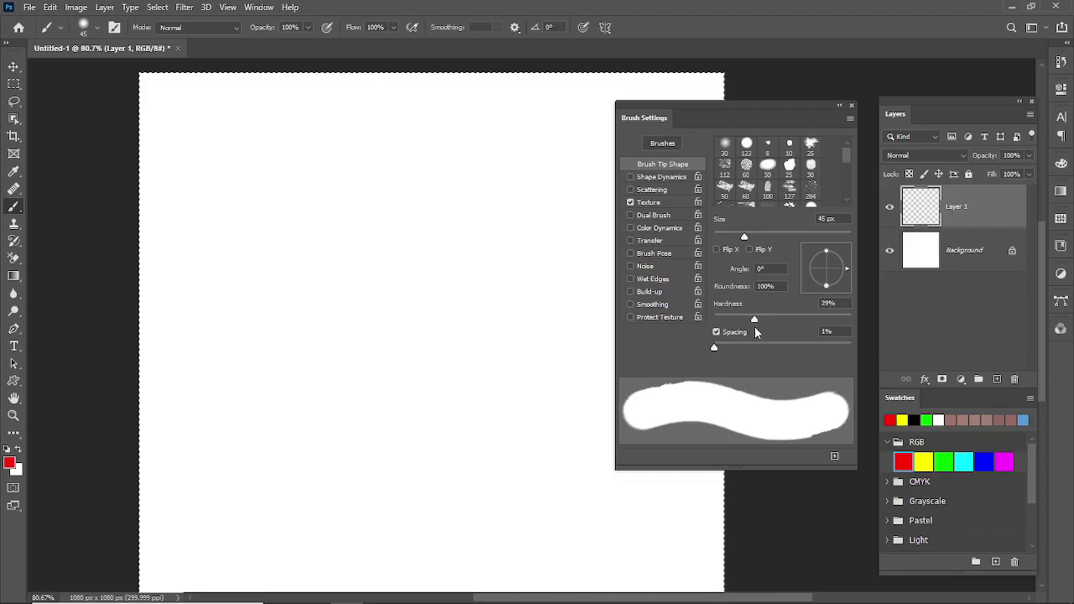
Choose the brown pattern from the Grass group as the brush texture and paint a straight horizontal red stroke across the upper canvas
left_click(646, 203)
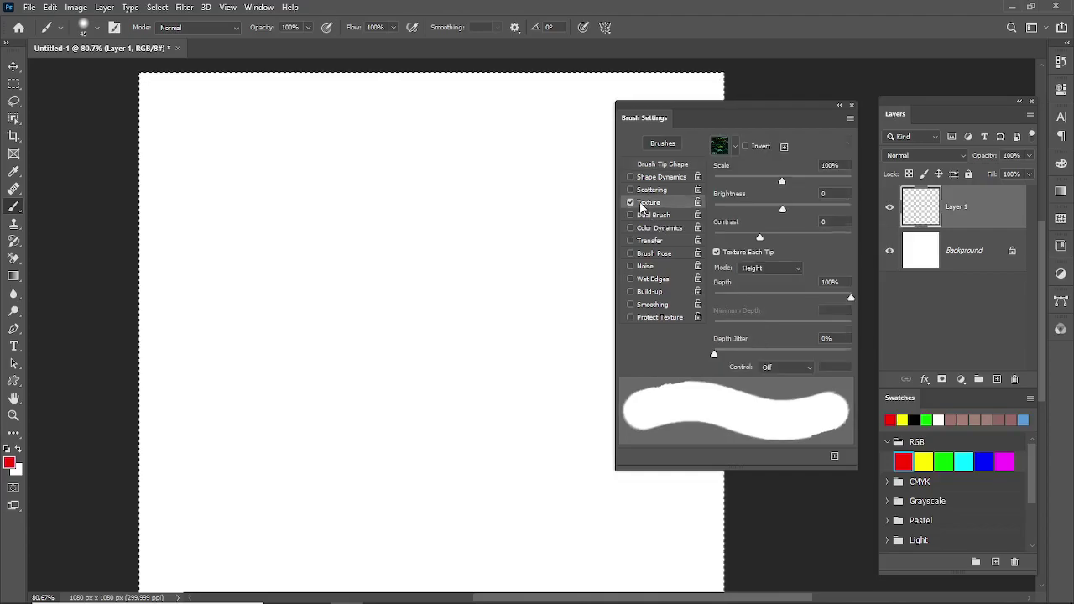
left_click(734, 148)
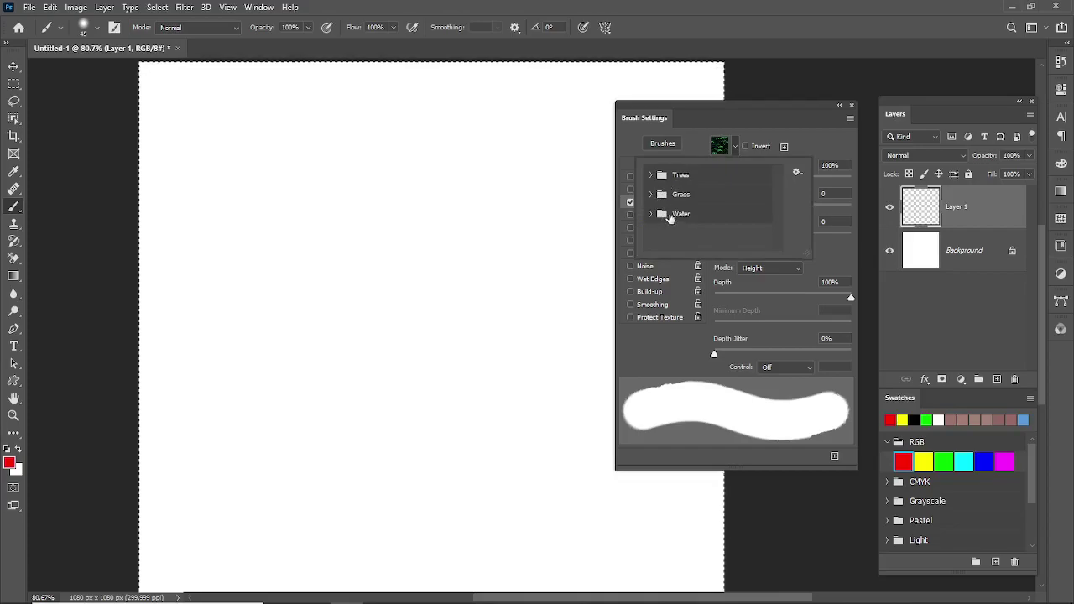
left_click(651, 195)
left_click(689, 215)
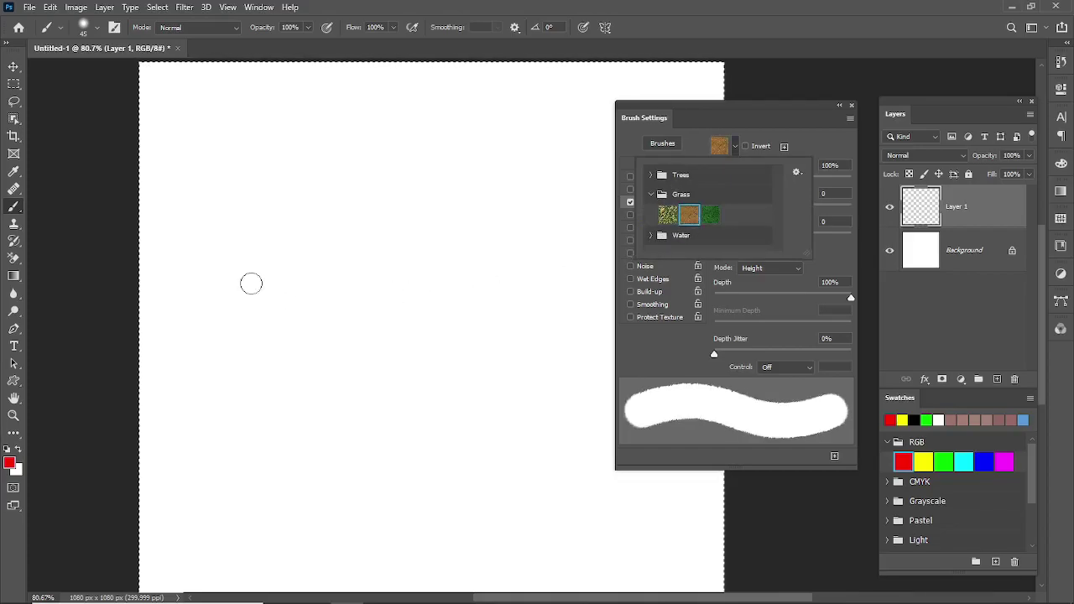
left_click(211, 268)
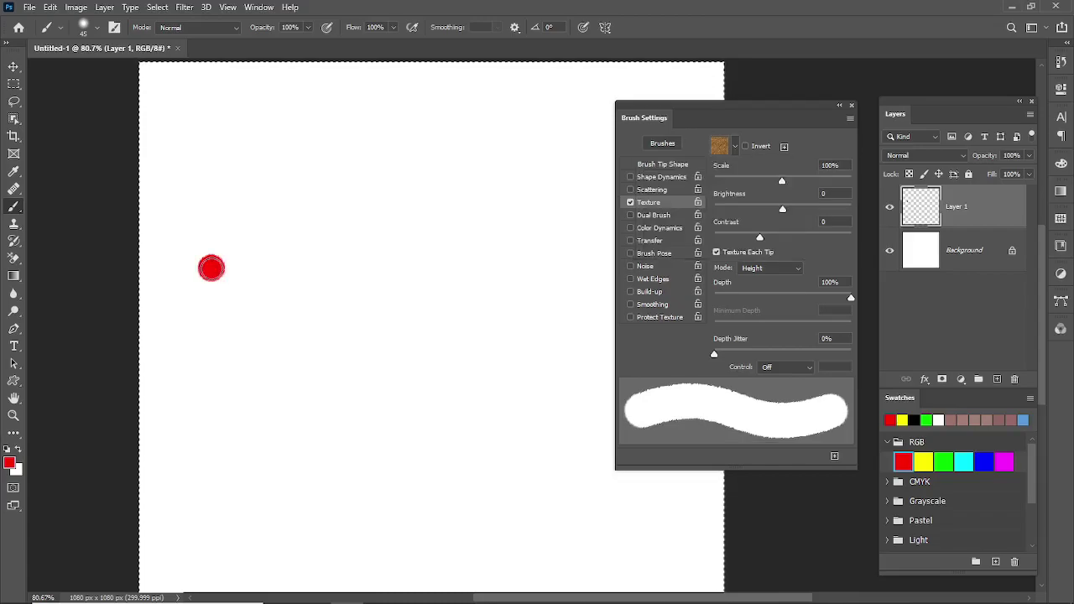
left_click(552, 269, "shift")
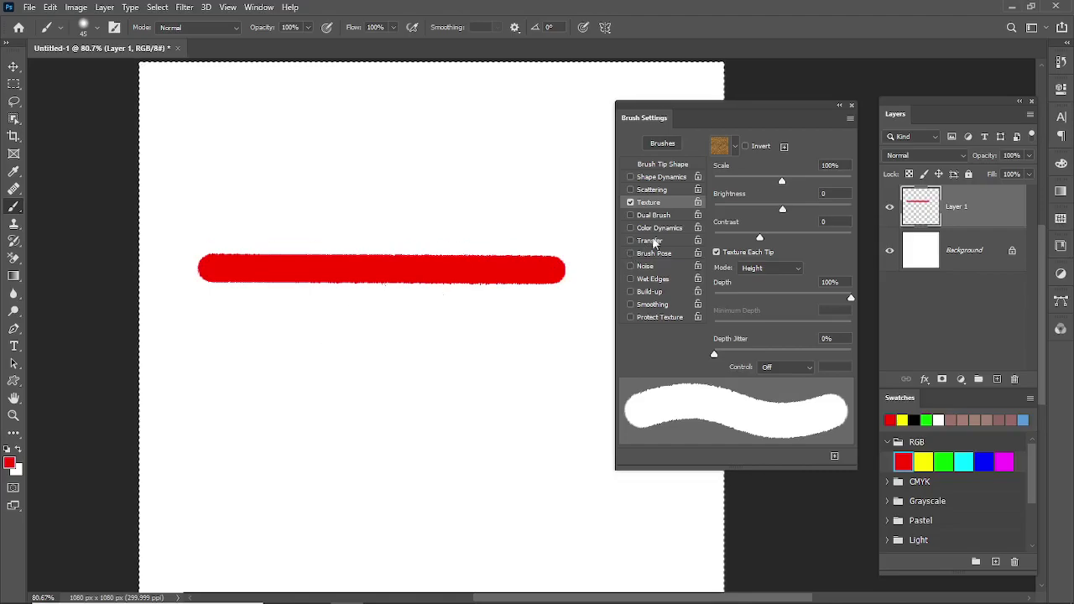
Set the texture mode to Multiply, with Scale 28%, Brightness 10 and Contrast 100
left_click_drag(781, 184, 751, 187)
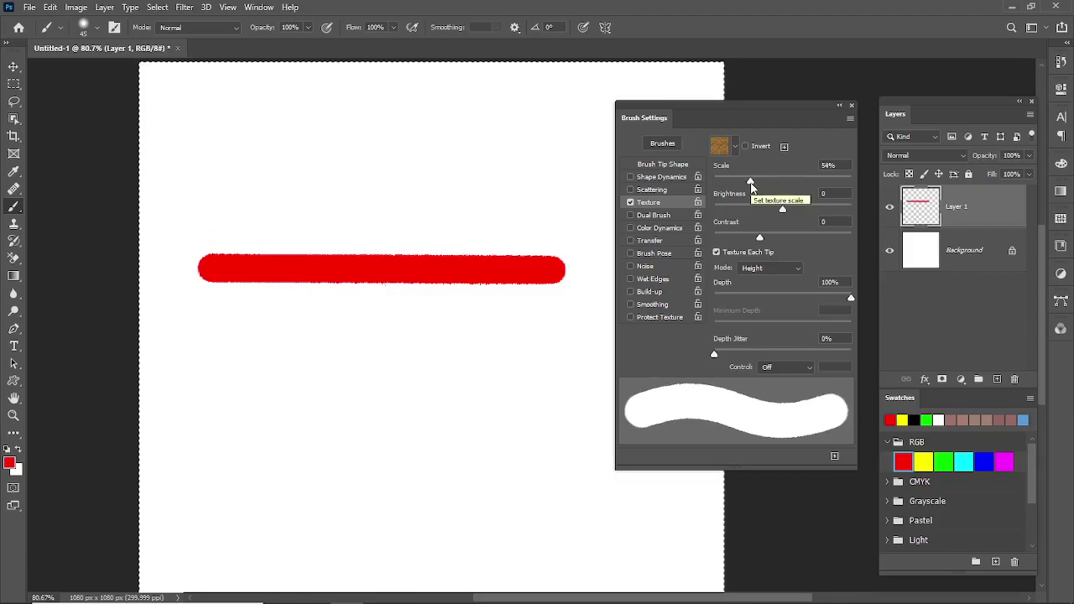
left_click(770, 267)
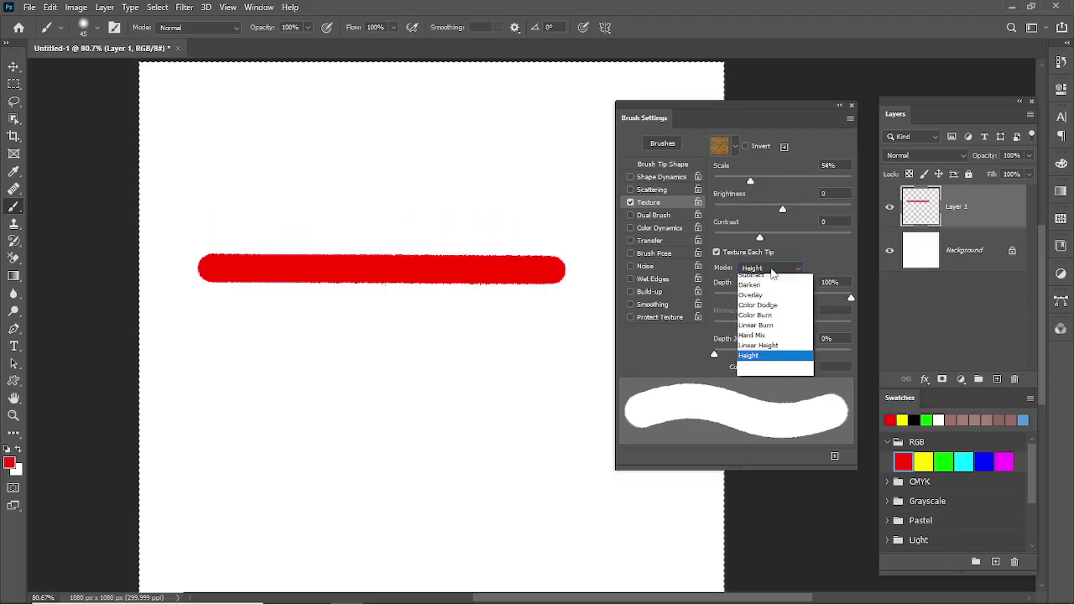
left_click(770, 281)
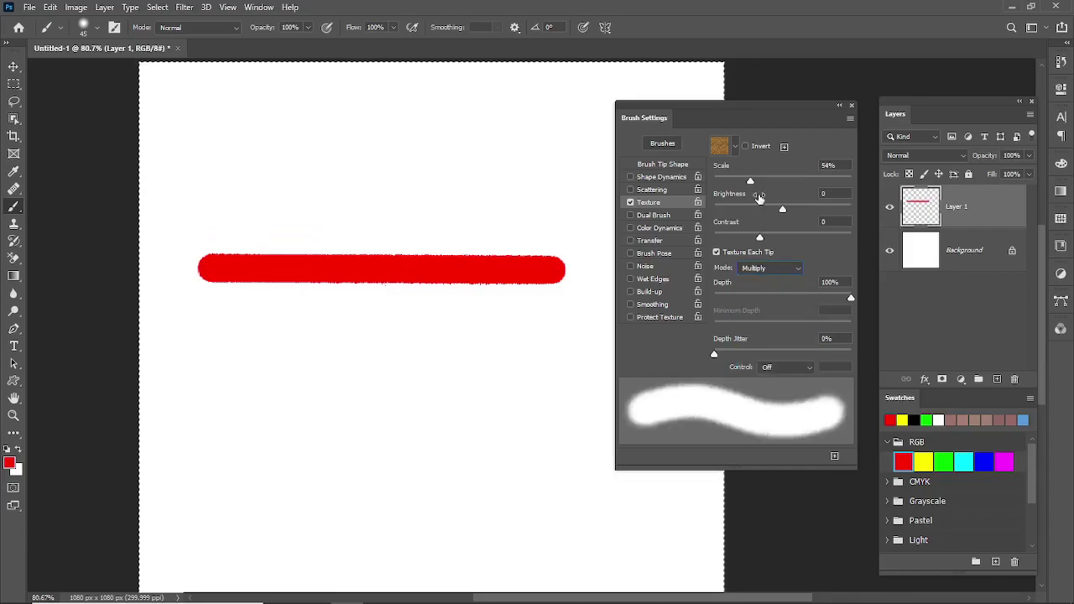
mouse_move(750, 182)
left_mouse_down()
mouse_move(723, 192)
mouse_move(733, 184)
left_mouse_up()
mouse_move(783, 214)
left_mouse_down()
mouse_move(804, 208)
mouse_move(793, 210)
mouse_move(801, 239)
mouse_move(854, 229)
left_mouse_up()
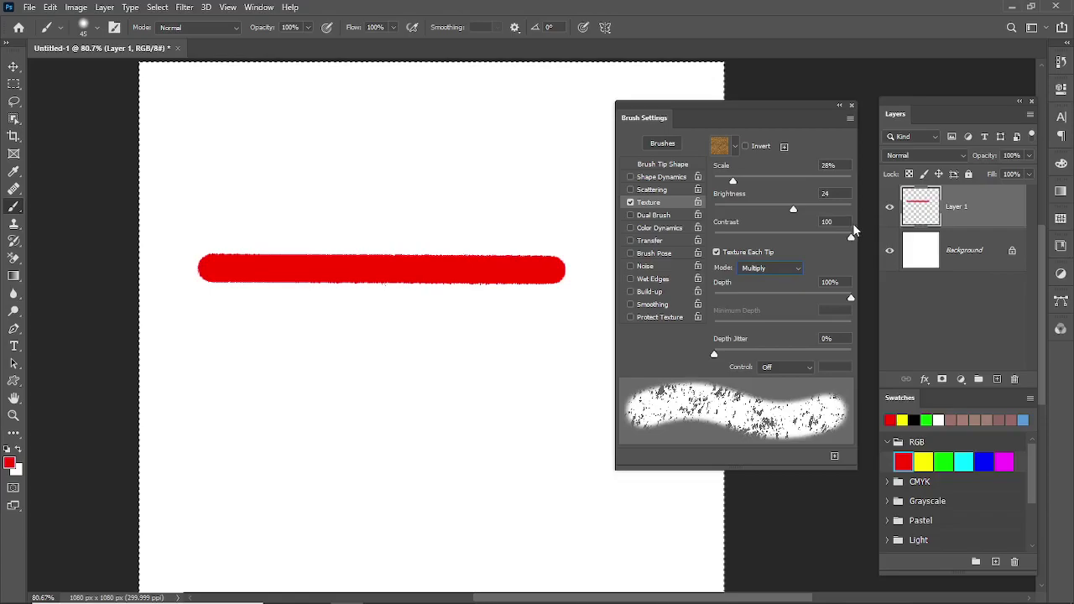
mouse_move(794, 210)
left_mouse_down()
mouse_move(809, 211)
mouse_move(788, 214)
left_mouse_up()
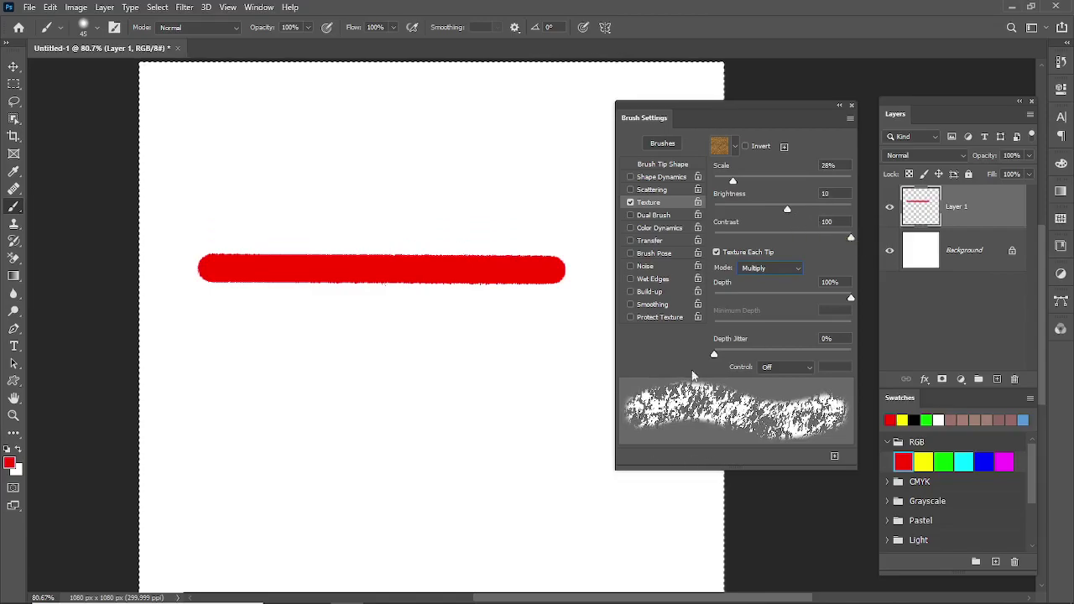
Replace the brush texture with the first pattern in the Trees group
left_click(735, 147)
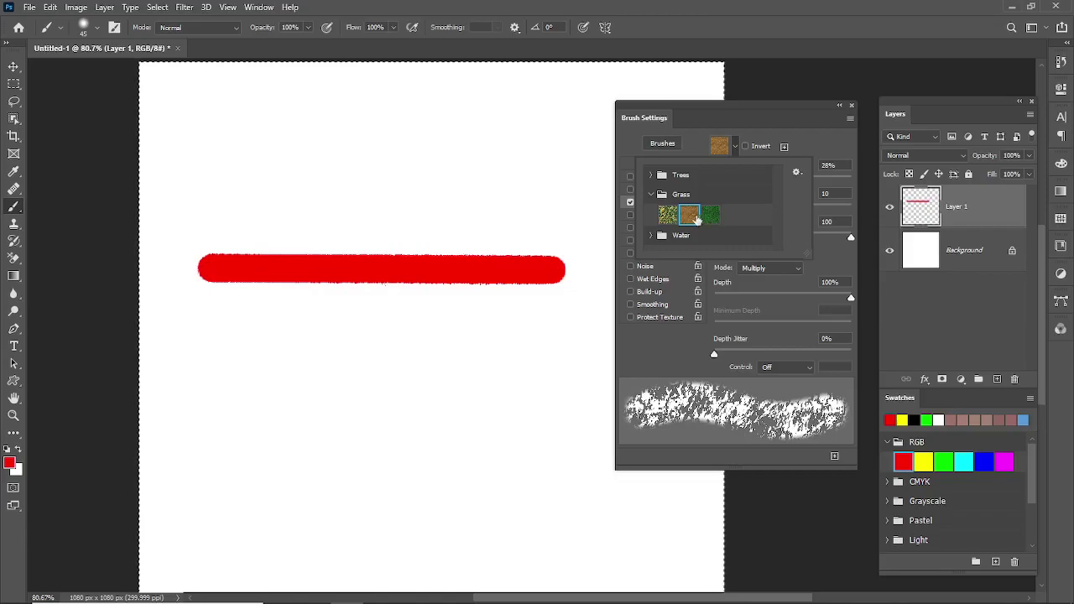
left_click(651, 195)
left_click(653, 175)
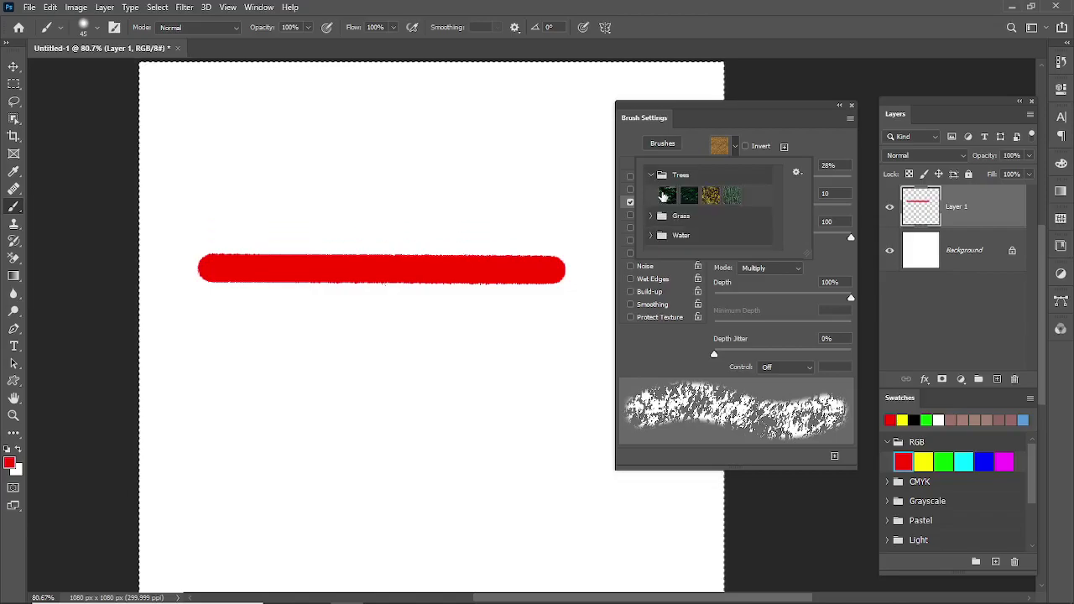
left_click(663, 200)
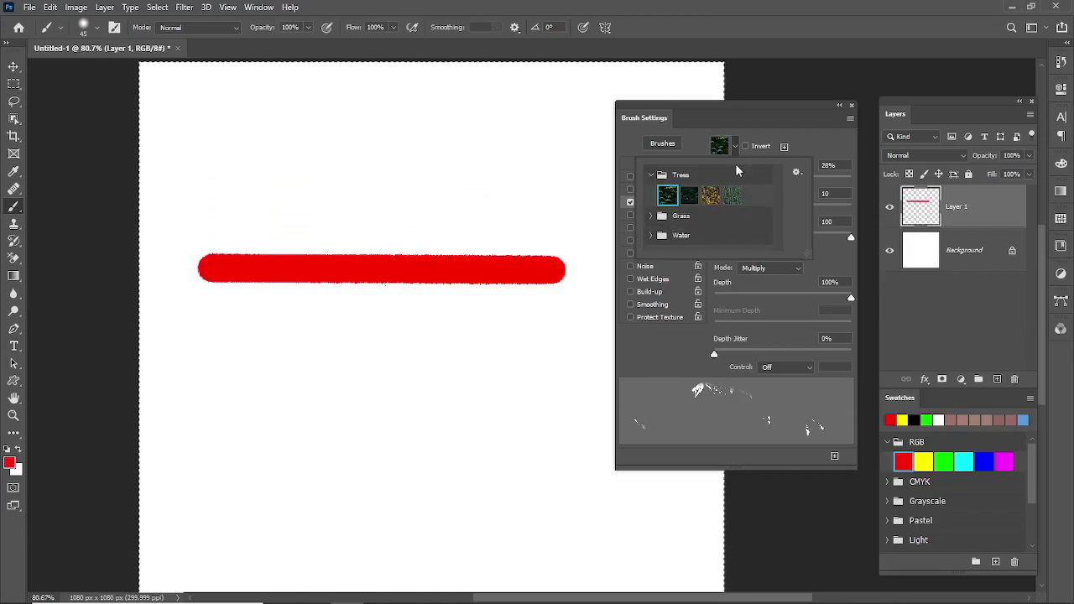
left_click(651, 176)
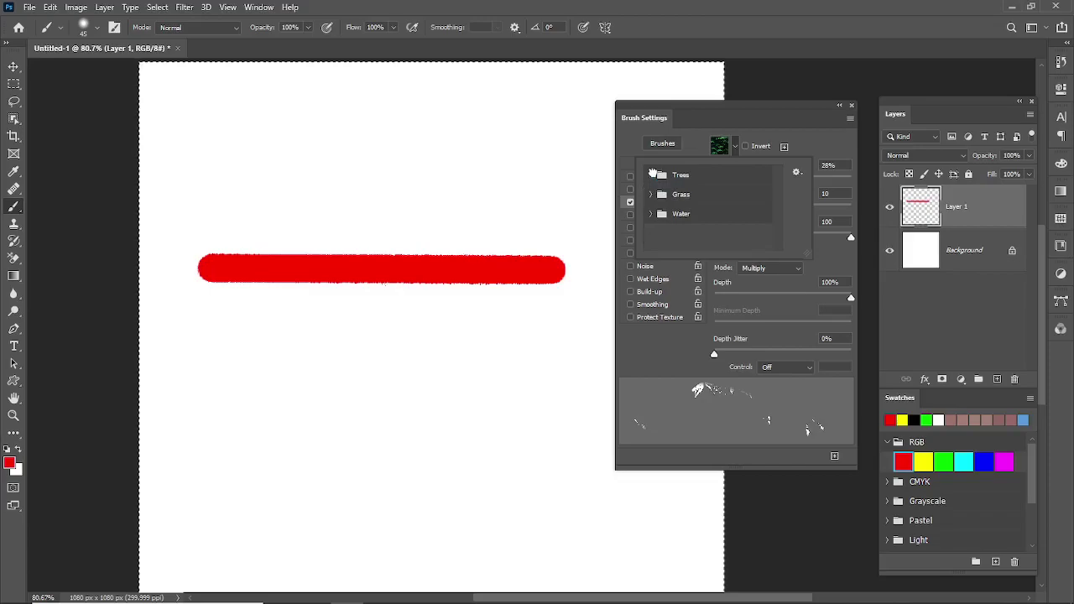
left_click(768, 158)
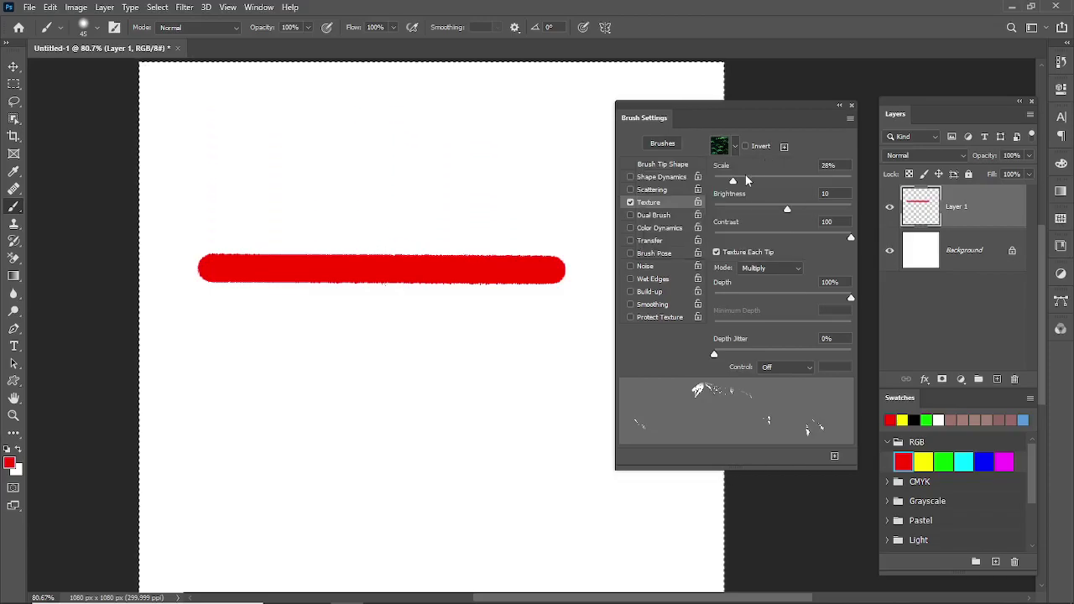
Set the texture's Scale to 6%, Brightness to 18 and Contrast to 24, and paint a horizontal red stroke below the solid one
left_click_drag(735, 183, 718, 184)
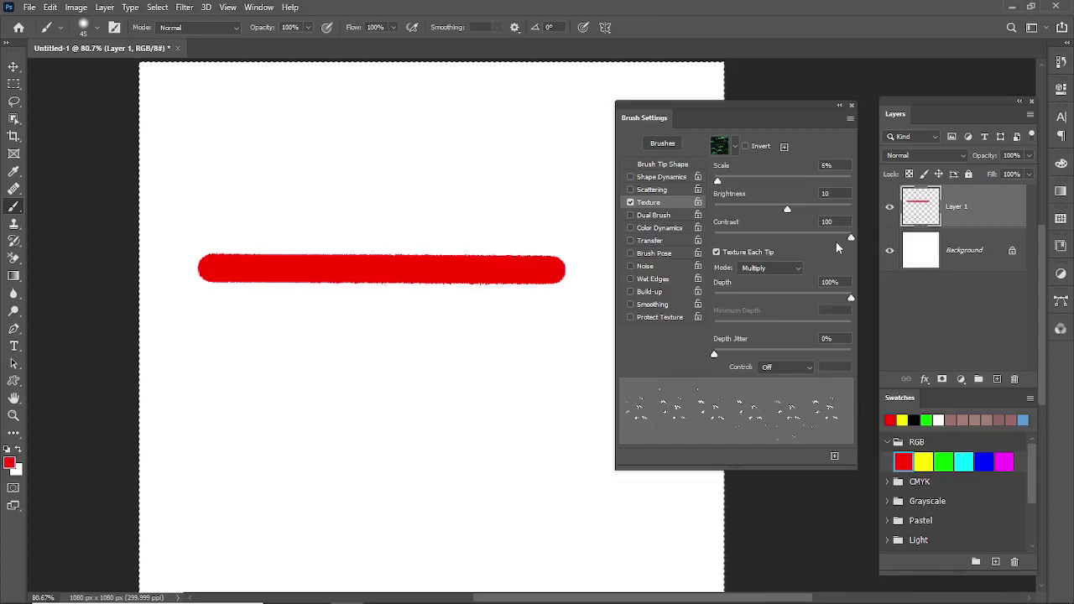
mouse_move(847, 238)
left_mouse_down()
mouse_move(782, 239)
mouse_move(801, 210)
mouse_move(790, 214)
left_mouse_up()
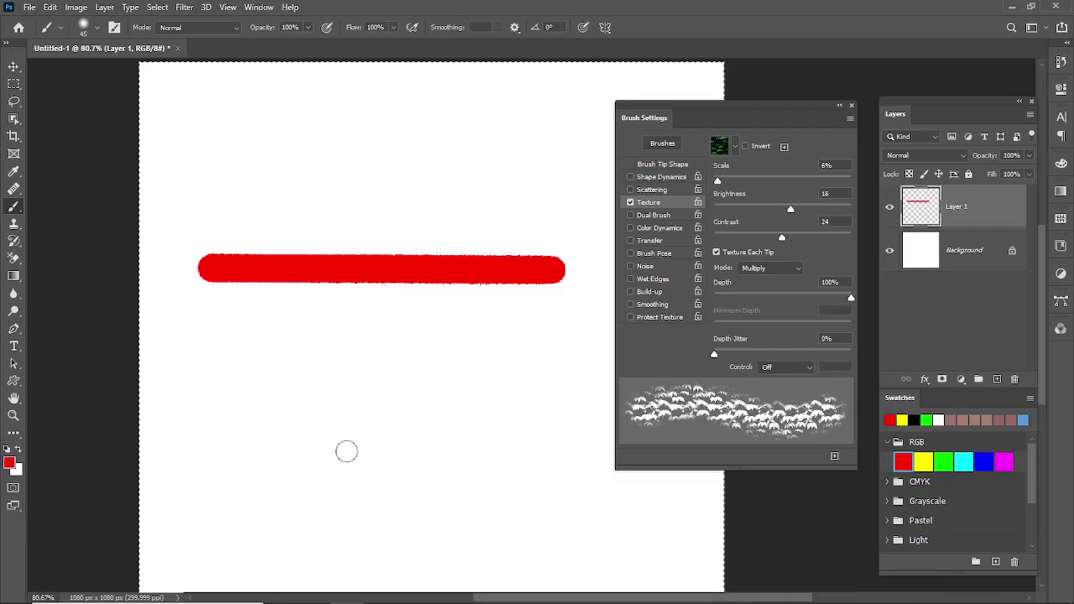
left_click_drag(211, 410, 464, 407)
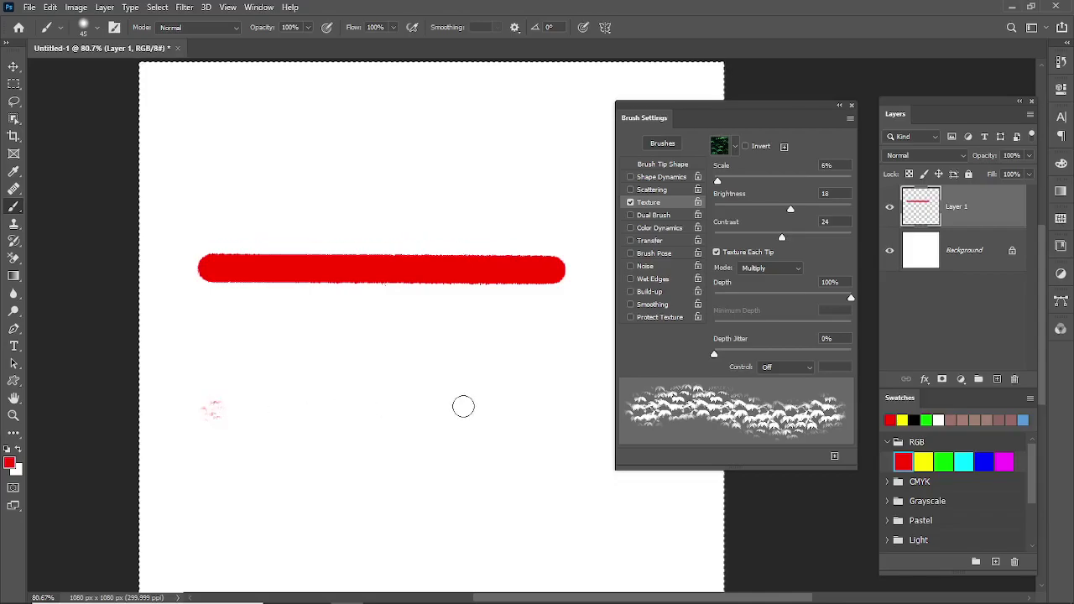
scroll(360, 441, "up", 5)
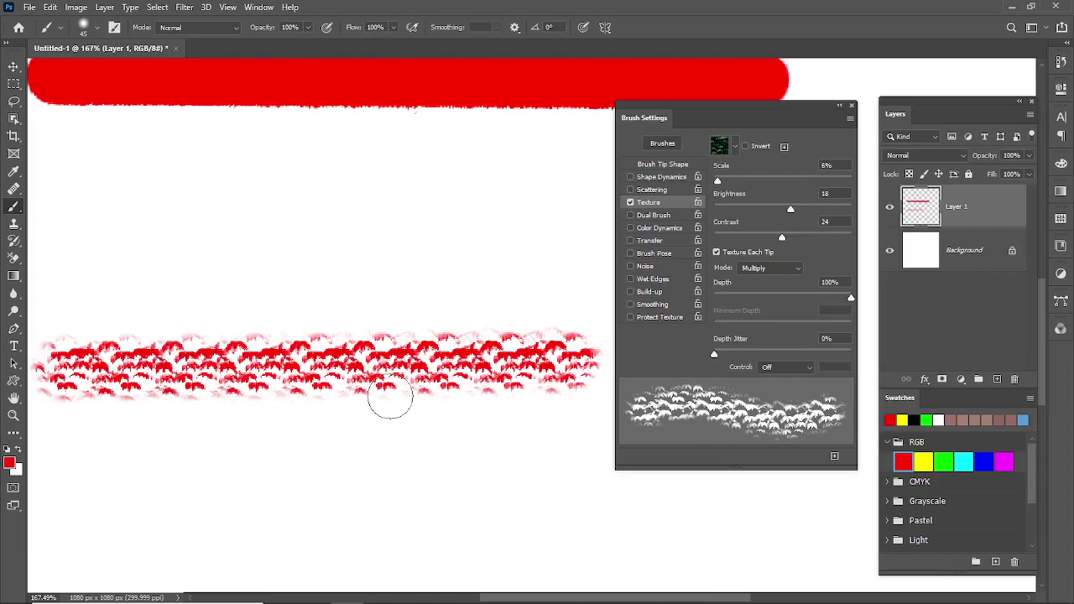
Paint a green stroke below the textured red one, and another green stroke above it with the texture's Invert option on
left_click(944, 461)
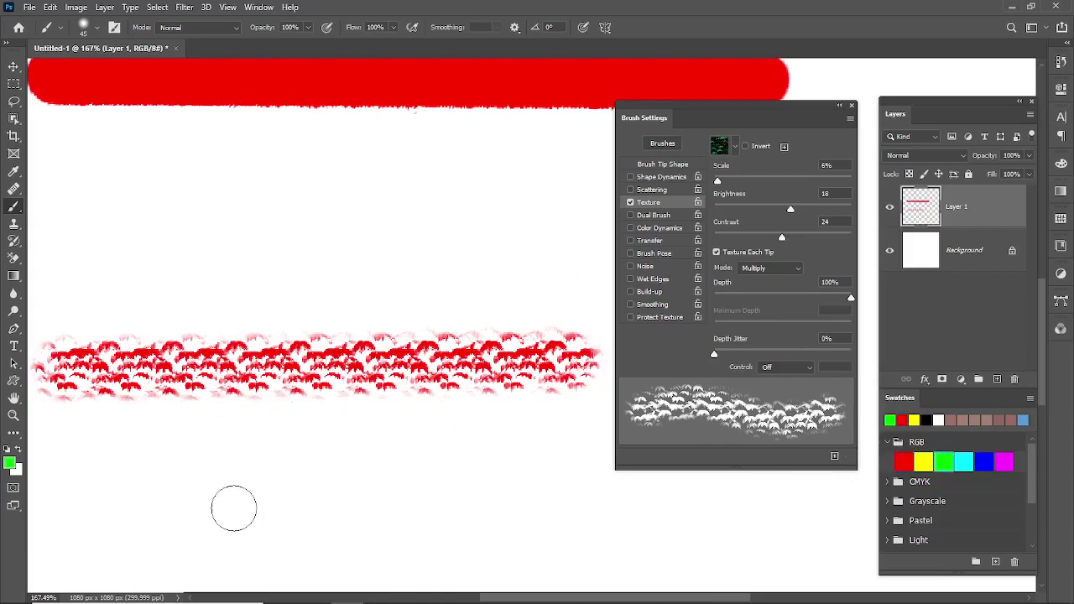
mouse_move(86, 494)
left_mouse_down()
mouse_move(334, 503)
mouse_move(520, 488)
left_mouse_up()
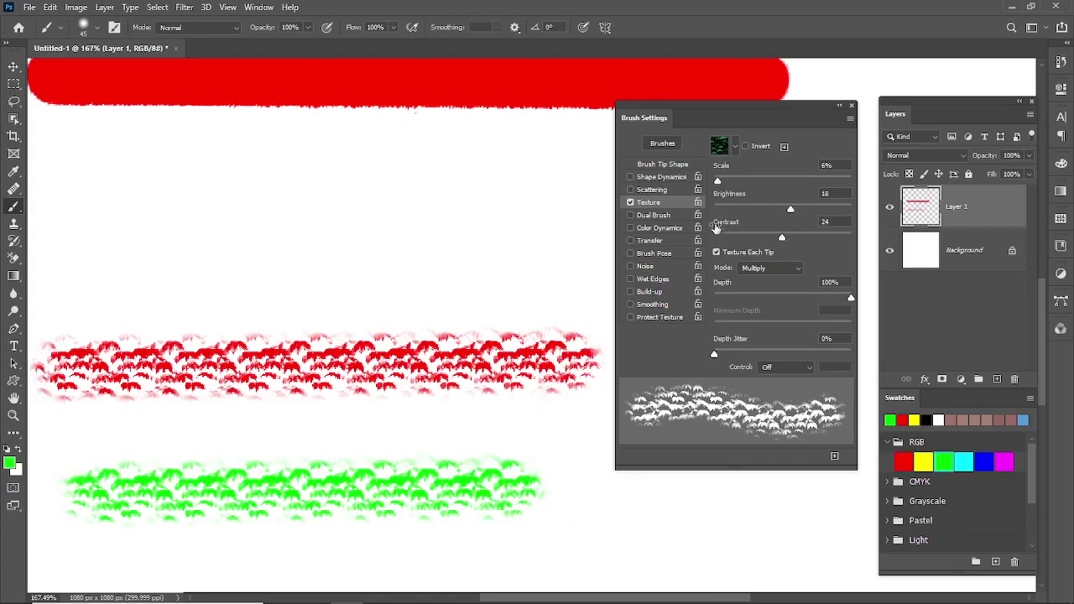
left_click(758, 147)
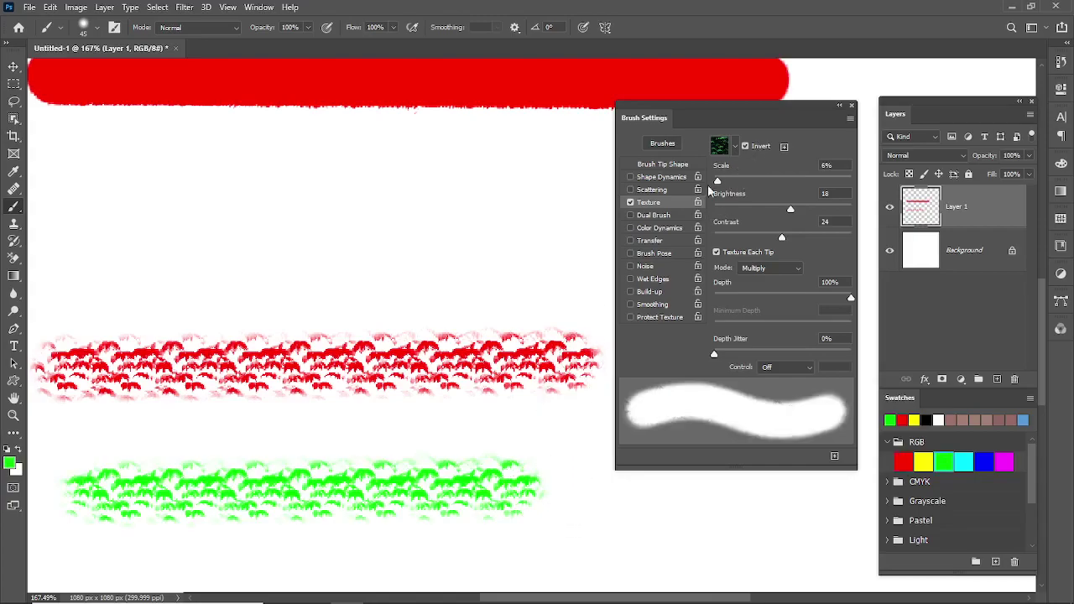
left_click(94, 249)
left_click(472, 245, "shift")
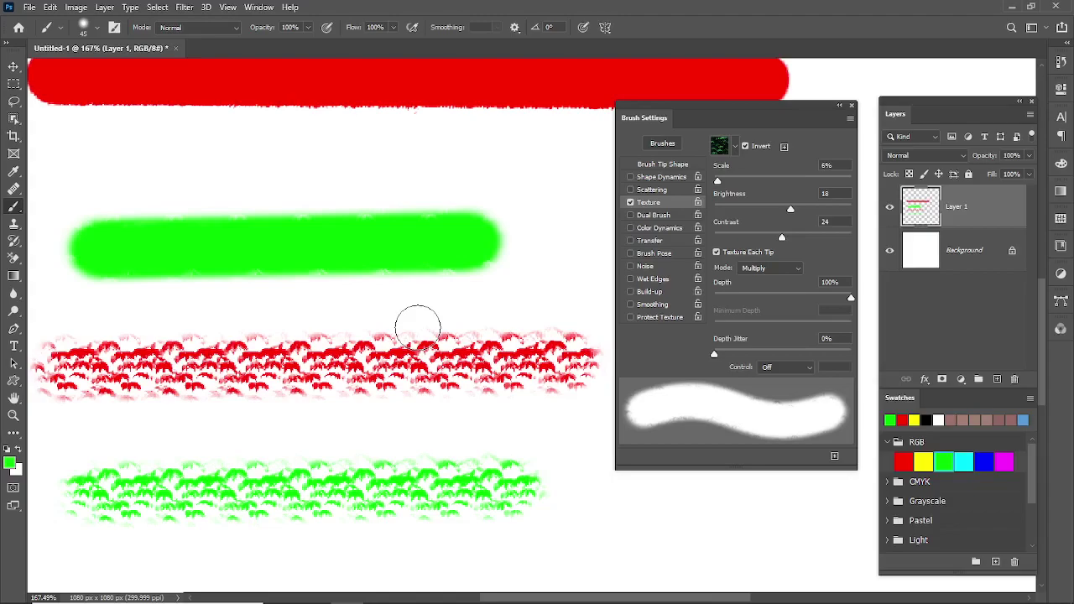
Paint a black stroke above the solid green one with Invert on, and another just below the green one with Invert off
left_click(926, 420)
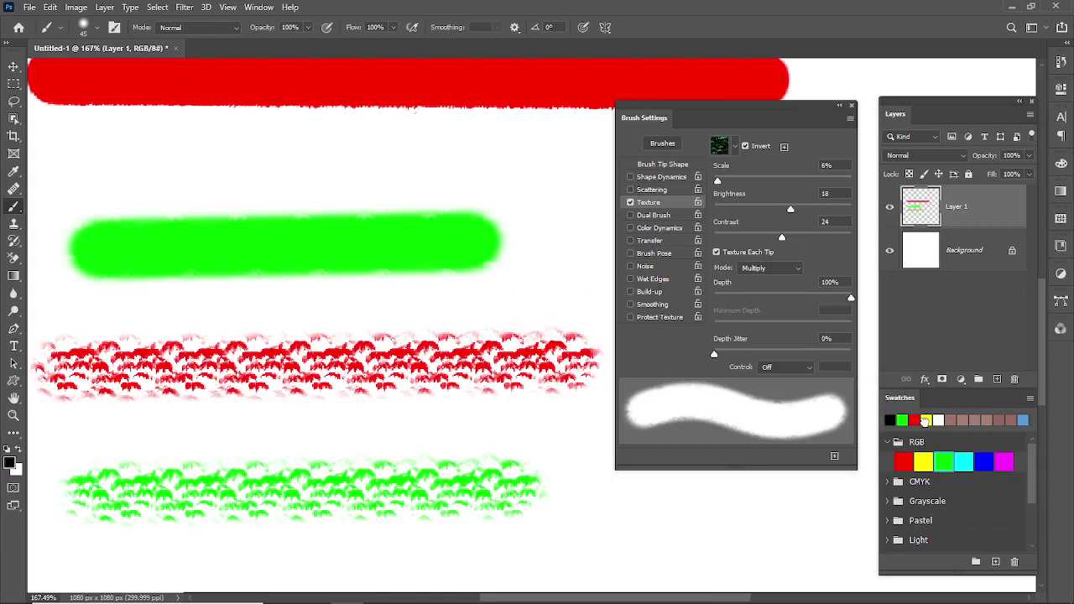
left_click_drag(113, 165, 440, 160)
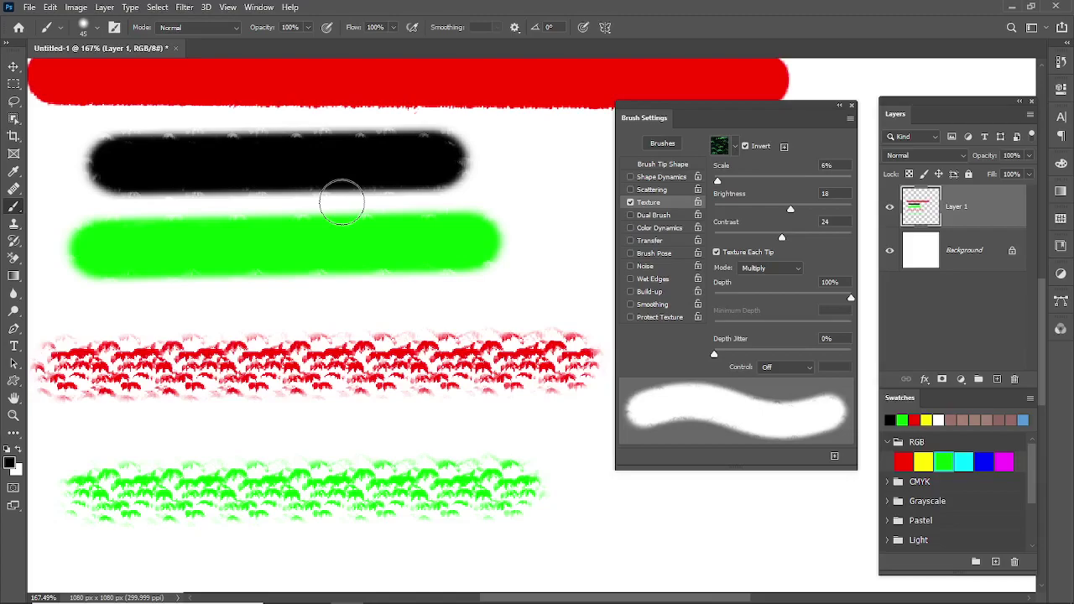
left_click(758, 150)
left_click(118, 311)
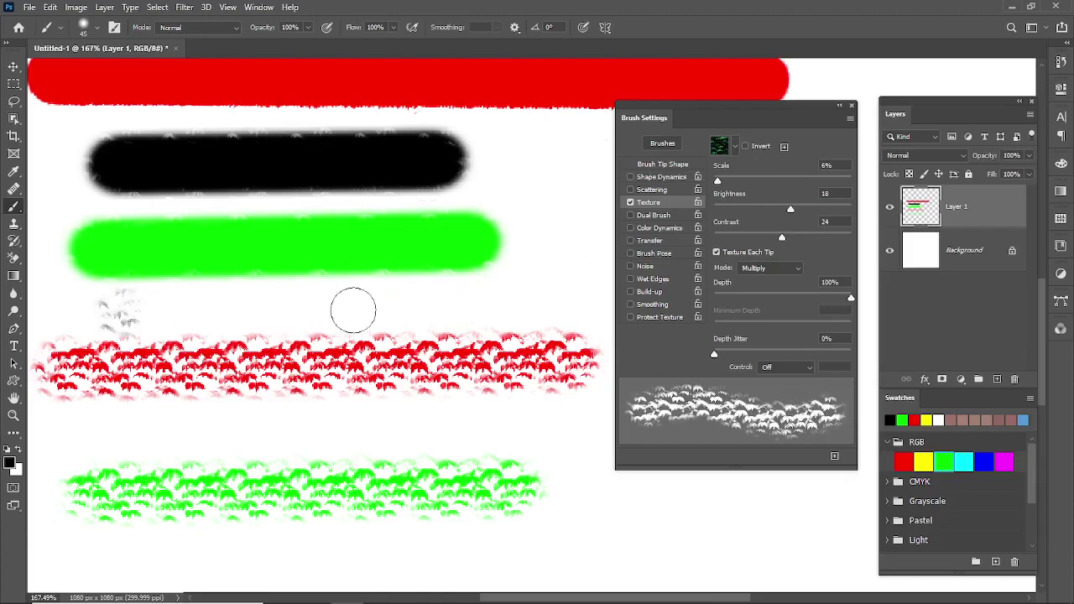
left_click(457, 306, "shift")
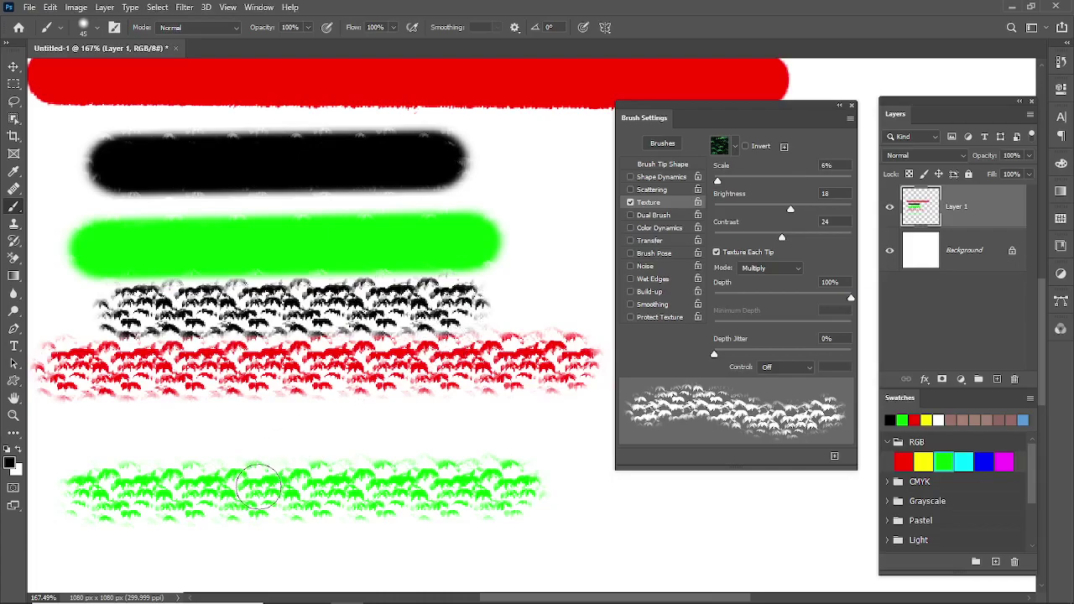
Set the texture's Brightness to 13, Contrast to 25 and Depth Jitter to 8%, and paint a black stroke between the textured red and green ones
left_click_drag(793, 213, 783, 242)
mouse_move(848, 301)
left_mouse_down()
mouse_move(820, 302)
mouse_move(853, 308)
left_mouse_up()
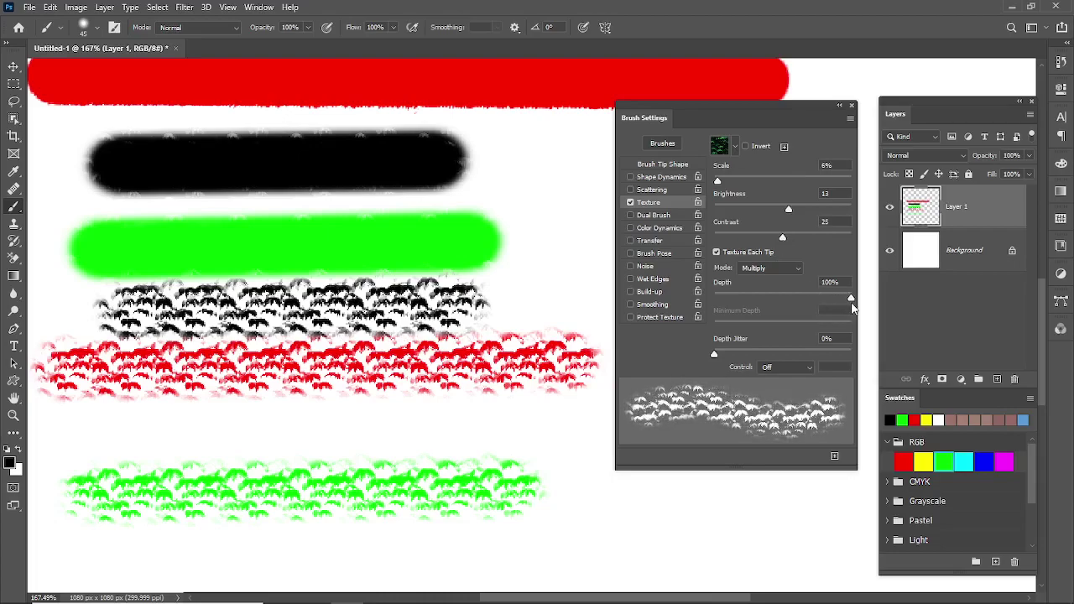
mouse_move(716, 357)
left_mouse_down()
mouse_move(779, 354)
mouse_move(726, 356)
left_mouse_up()
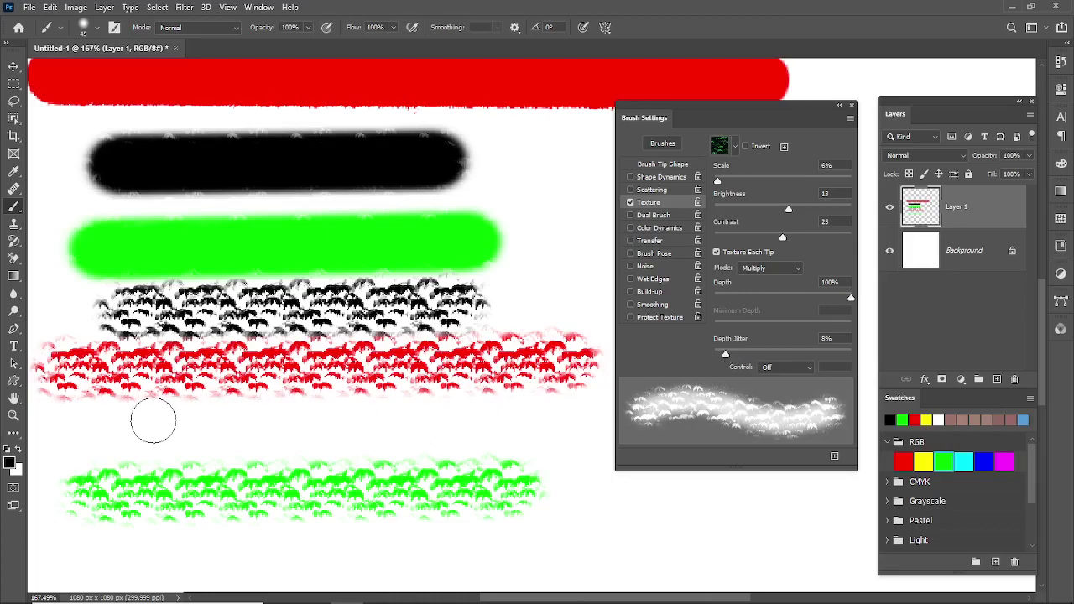
left_click_drag(141, 427, 462, 440)
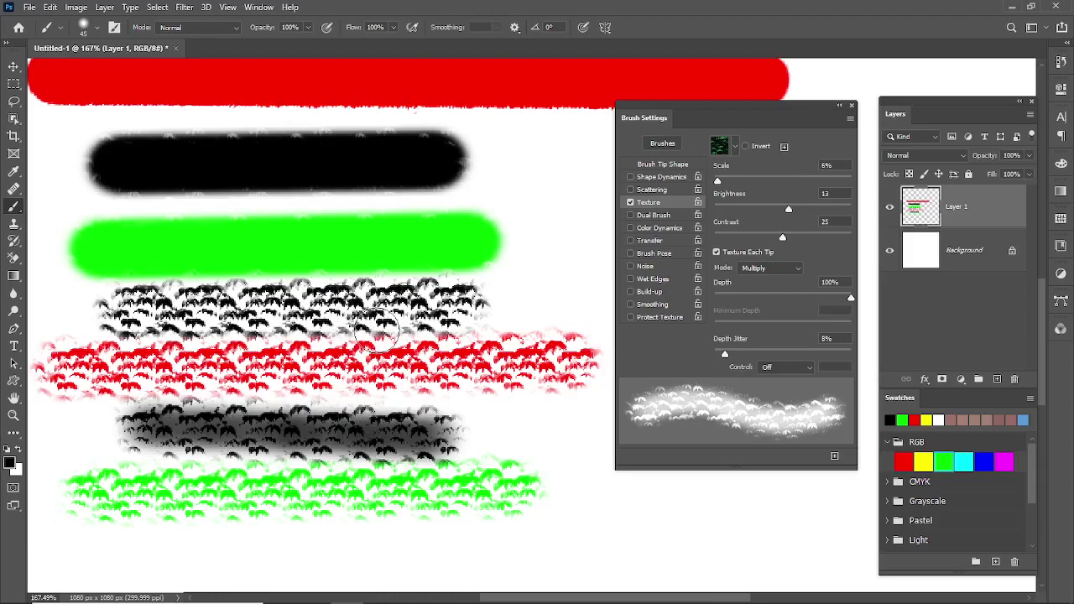
Clear all test strokes from Layer 1 and turn off the Texture option
key("ctrl+a")
key("Delete")
key("ctrl+d")
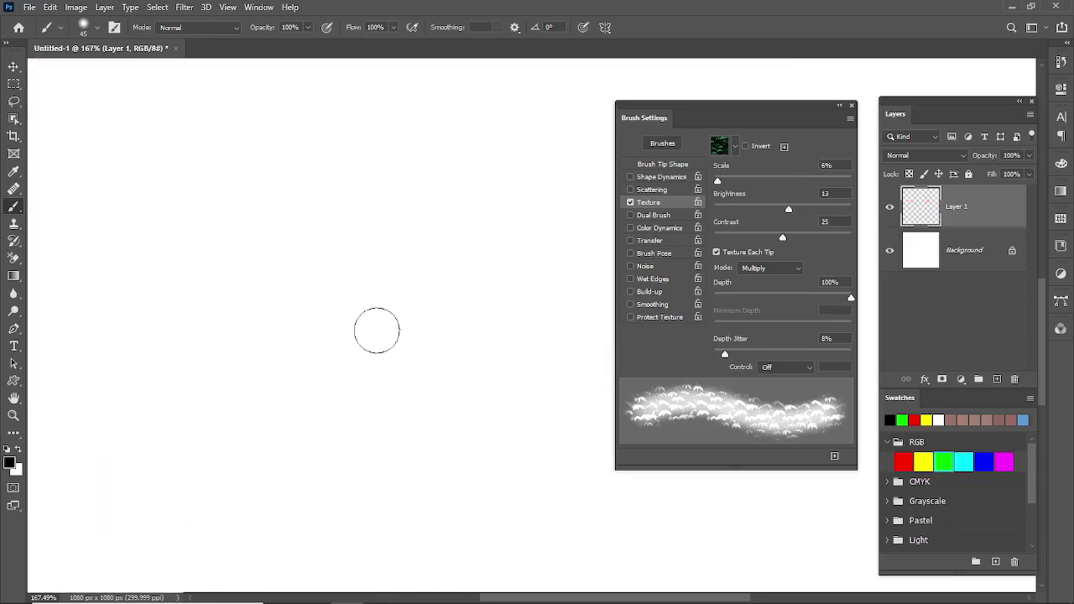
left_click(632, 202)
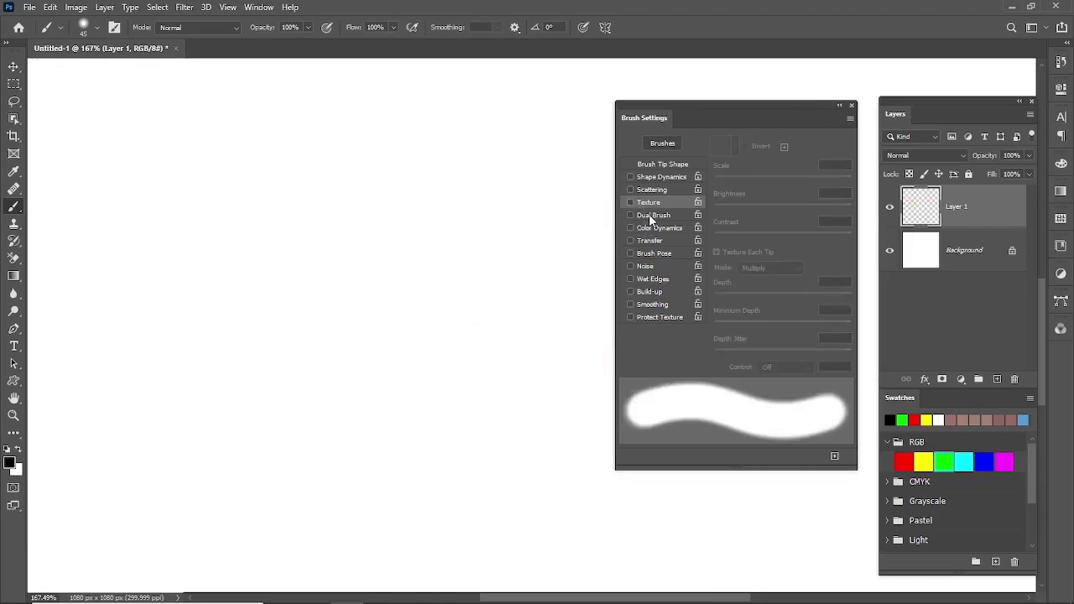
Enable Dual Brush and paint a straight, nearly horizontal black stroke across the upper part of the canvas
left_click(649, 215)
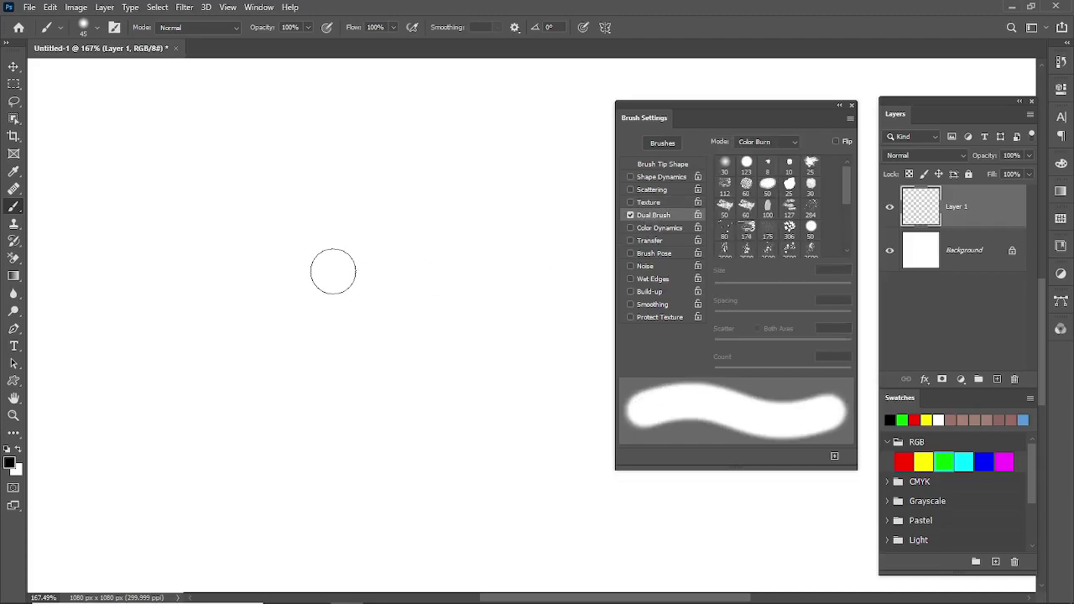
left_click(150, 217)
left_click(480, 206, "shift")
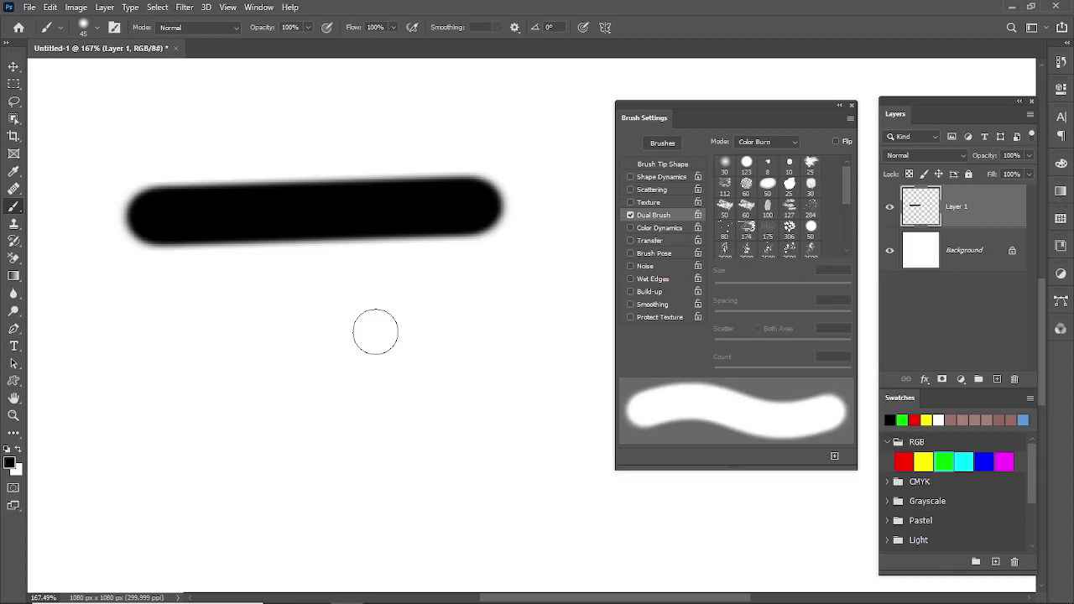
Choose a 2500 px splatter tip as the dual brush and paint a horizontal black stroke below the existing one
mouse_move(844, 187)
left_mouse_down()
mouse_move(857, 244)
mouse_move(855, 218)
left_mouse_up()
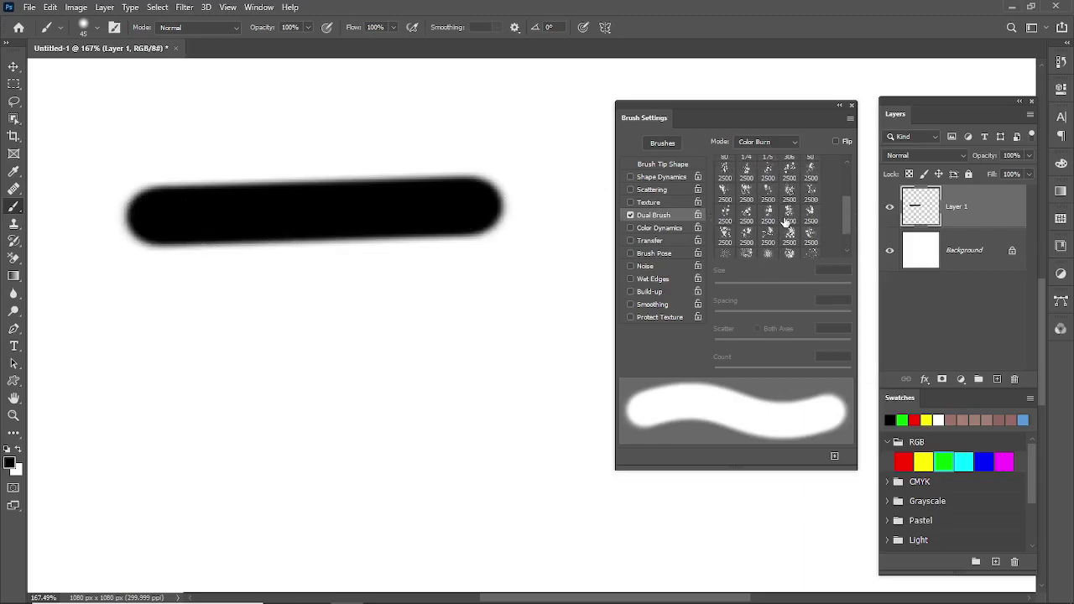
left_click(810, 214)
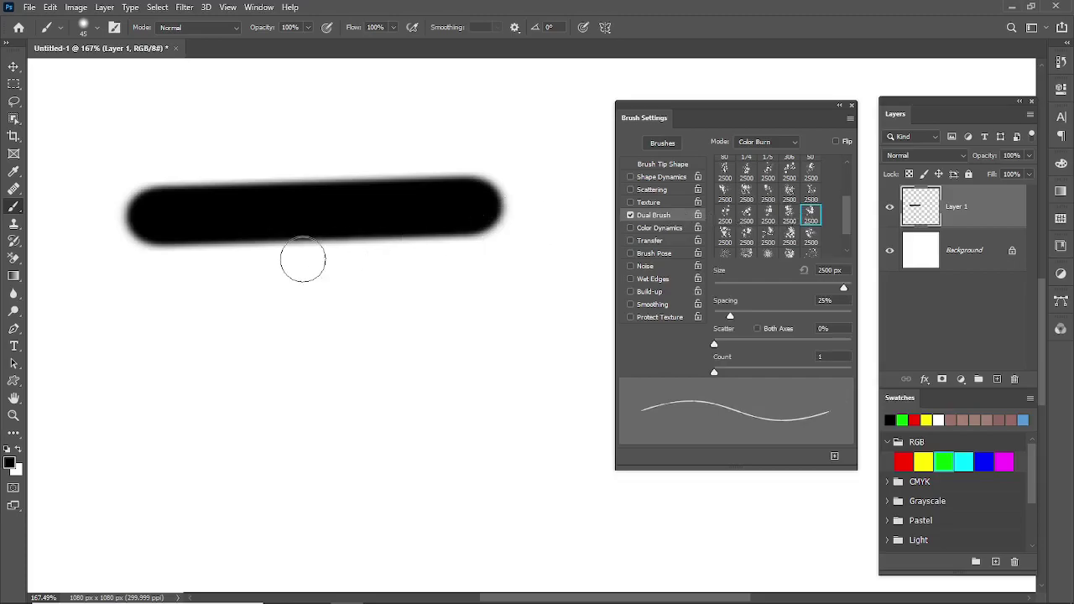
left_click_drag(117, 359, 385, 357)
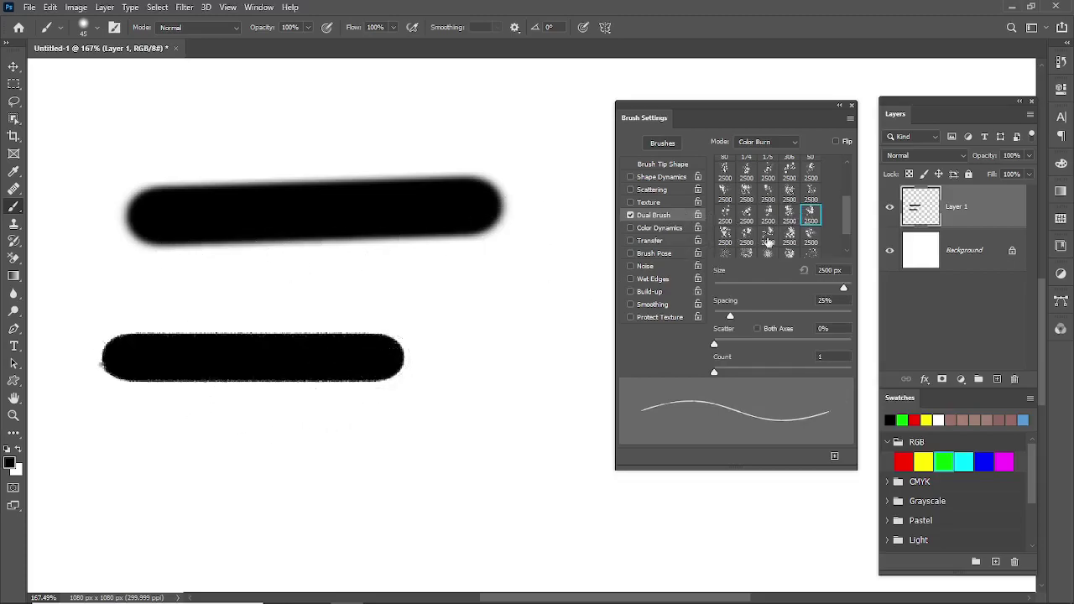
Switch the dual brush to the 174 px tip and paint a slanted straight black stroke below the previous one
scroll(845, 229, "down", 2)
left_click_drag(847, 249, 858, 195)
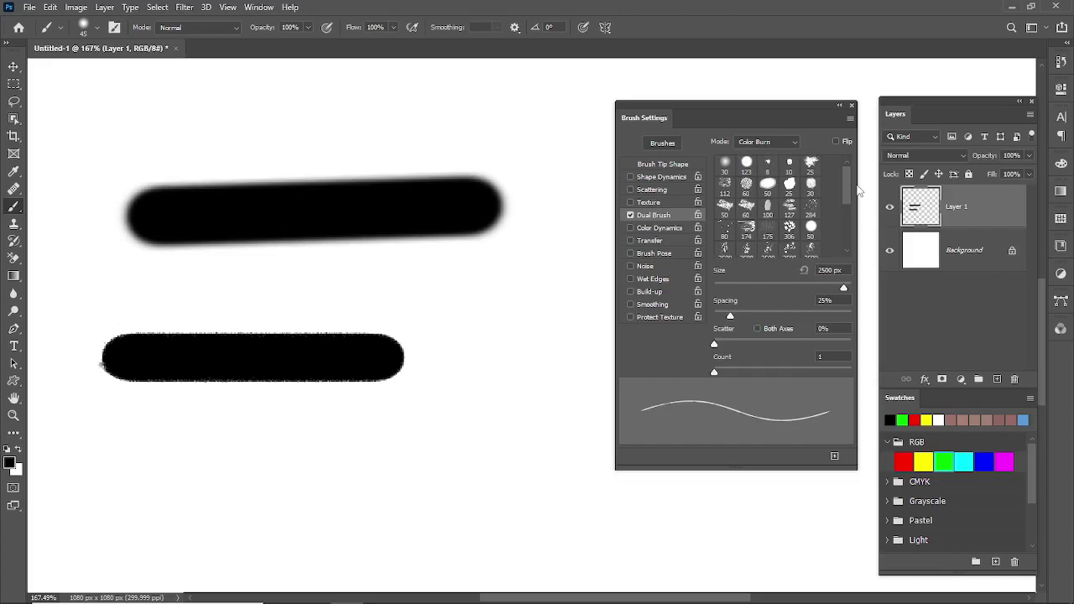
left_click(769, 163)
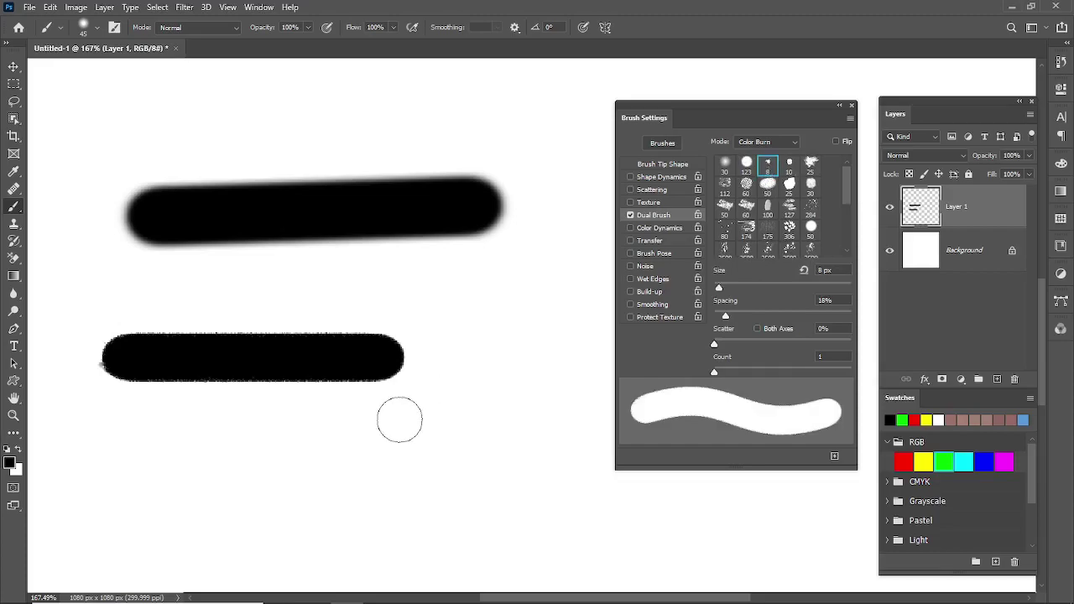
left_click(724, 184)
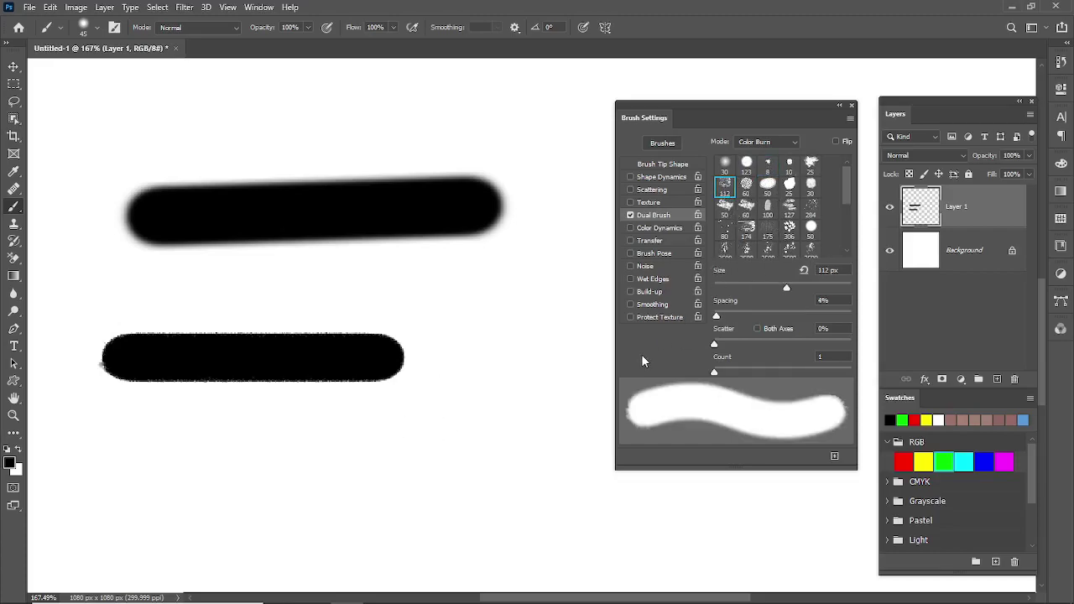
left_click(746, 250)
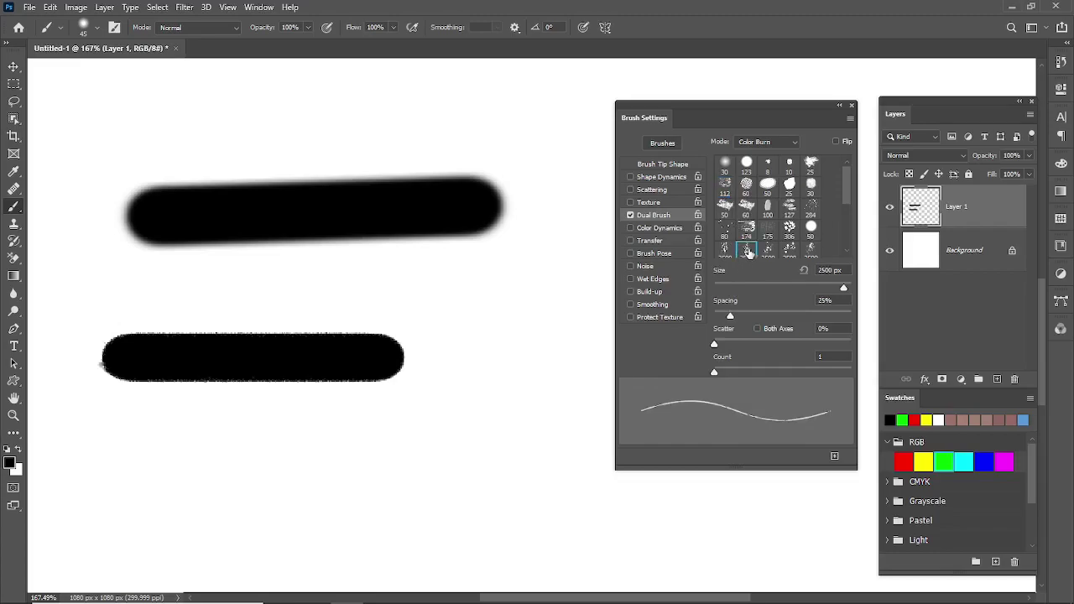
left_click(748, 231)
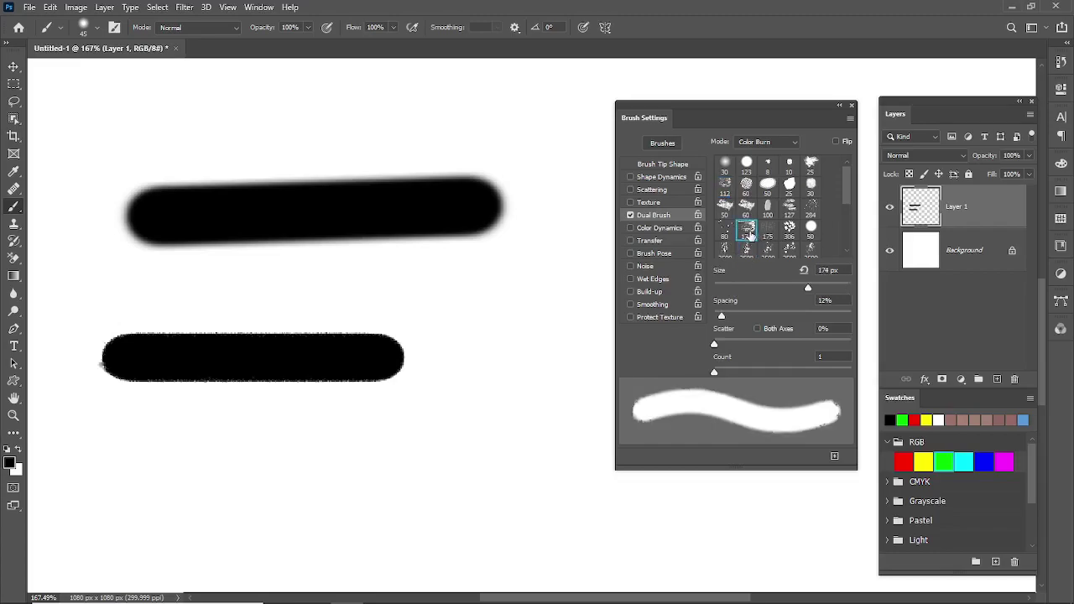
right_click(192, 484)
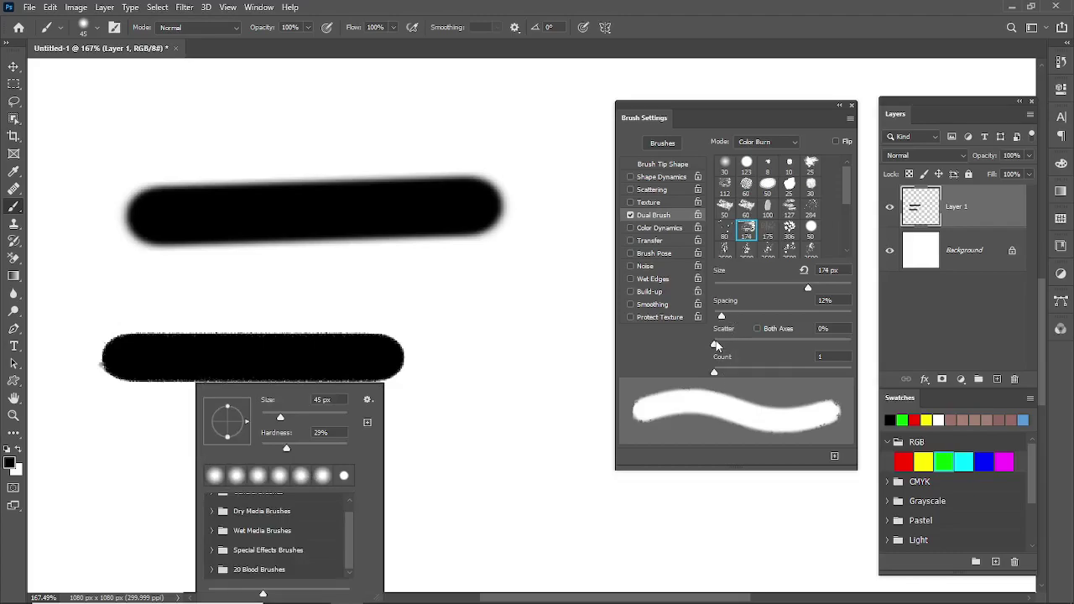
left_click(466, 427)
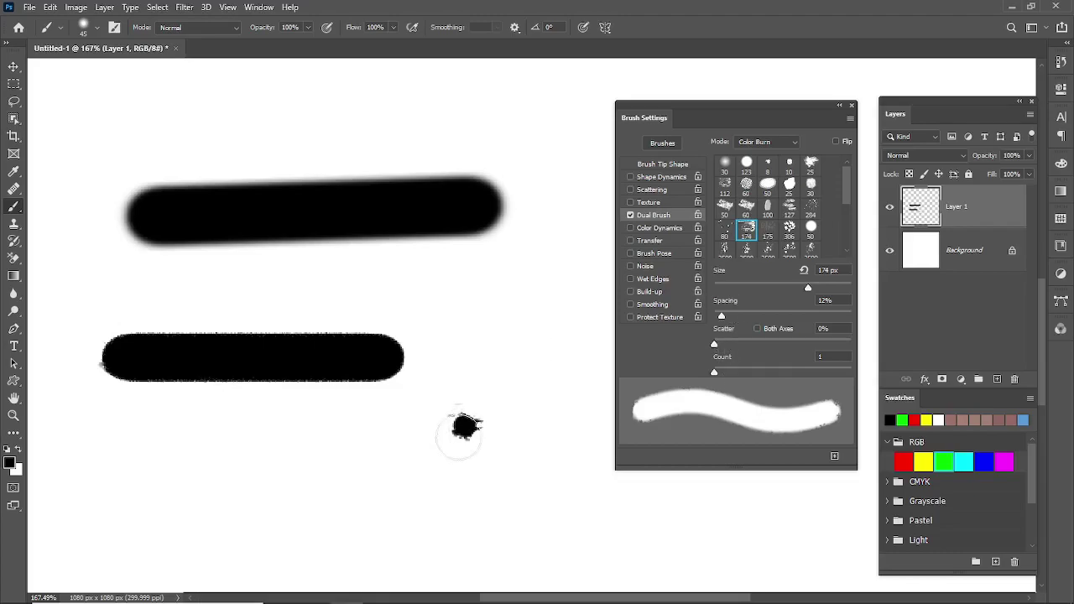
left_click(186, 456, "shift")
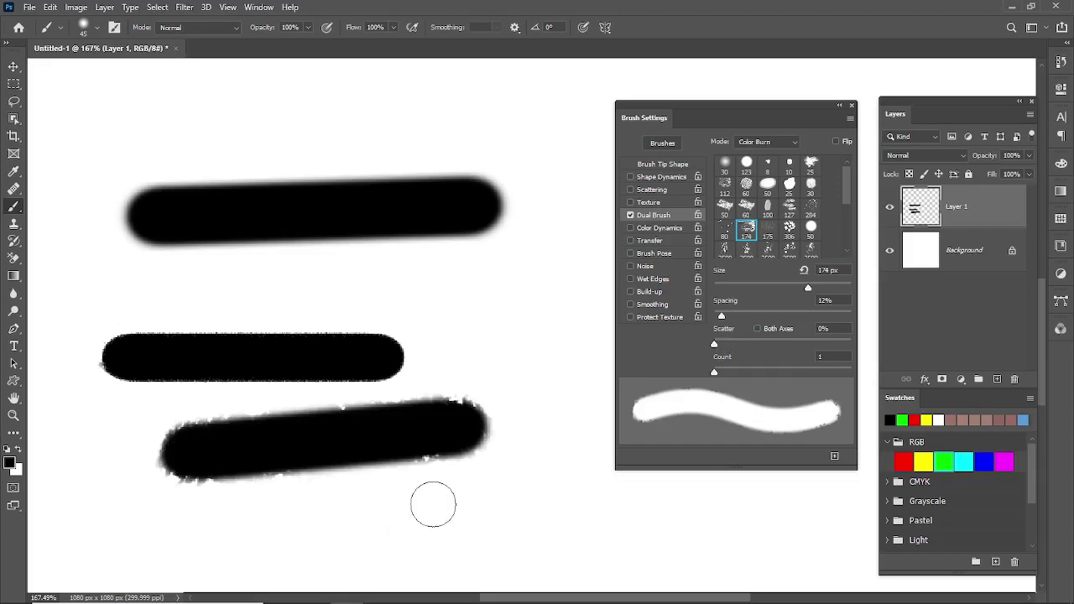
scroll(435, 505, "up", 5)
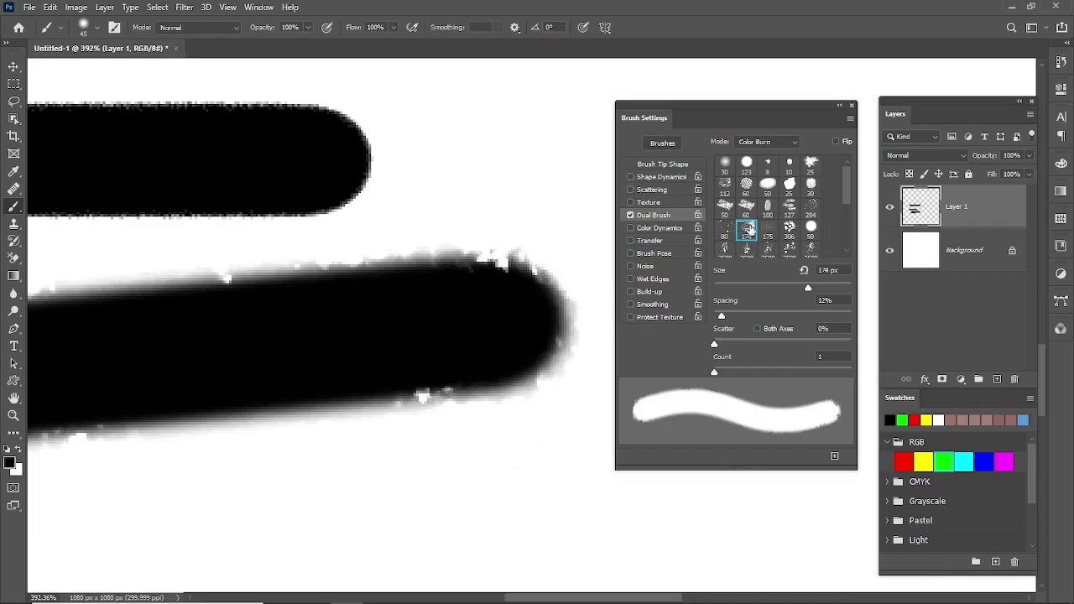
Set the dual brush spacing to 106%, reduce the brush size to 20 px and paint a short straight black stroke
left_click_drag(721, 316, 785, 316)
key("bracketleft")
key("bracketleft")
key("bracketleft")
key("bracketleft")
key("bracketleft")
left_click(146, 515)
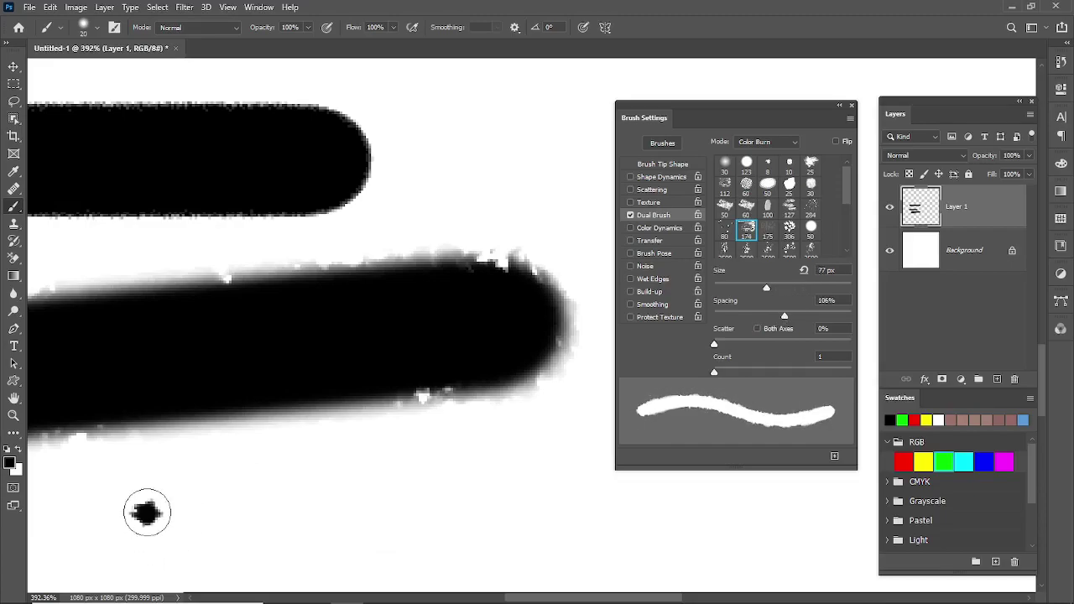
left_click(417, 494, "shift")
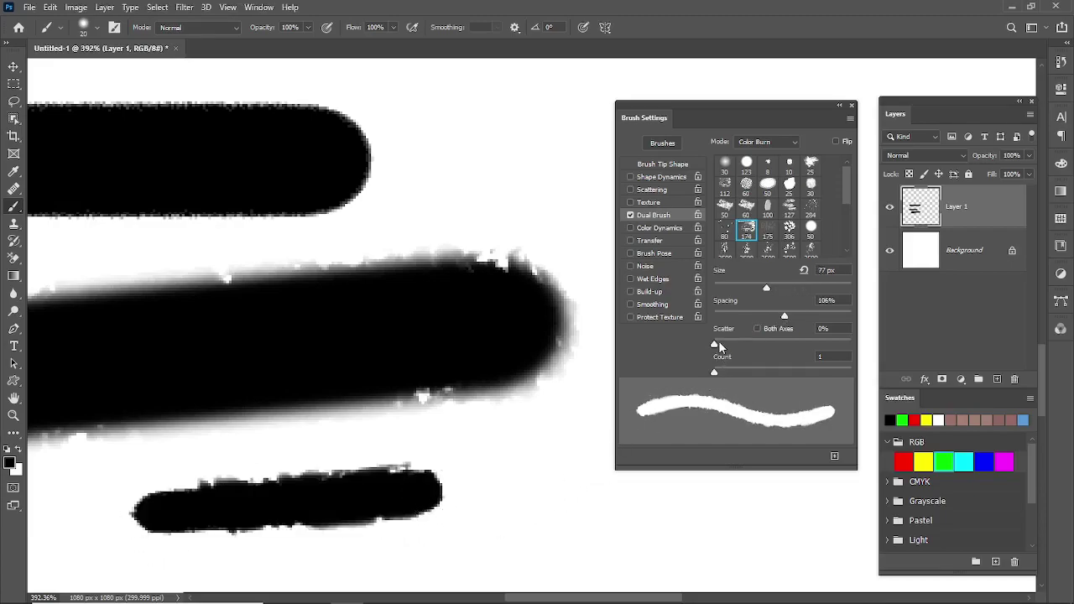
Set the dual brush scatter to 74% and count to 2, and paint another short straight black stroke beside the last one
mouse_move(714, 345)
left_mouse_down()
mouse_move(728, 348)
mouse_move(728, 372)
left_mouse_up()
left_click(427, 559)
left_click(669, 529, "shift")
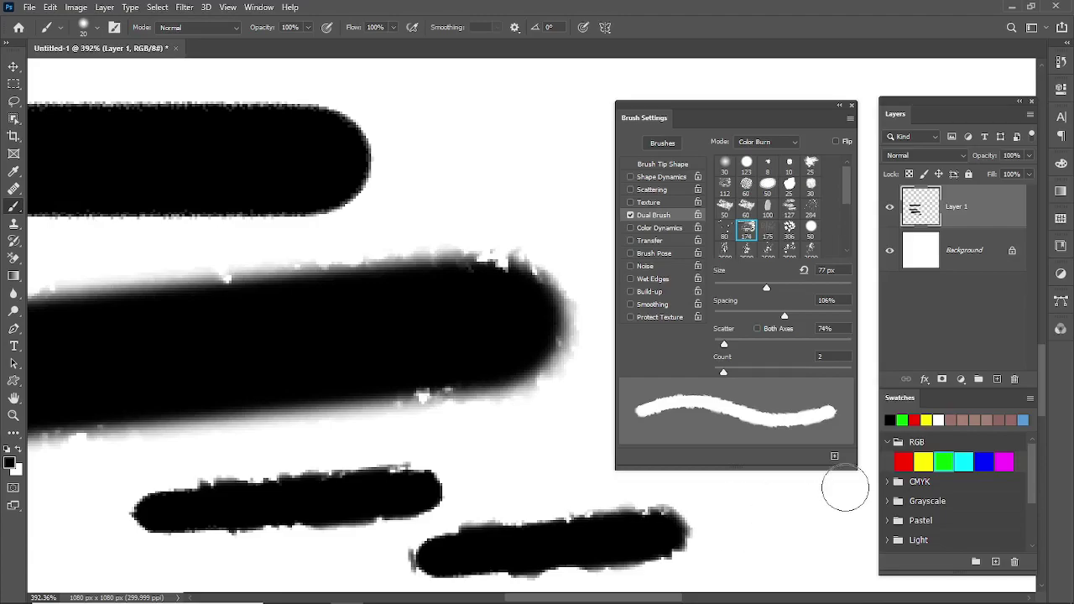
Change the foreground color to red and paint a short diagonal stroke beside the uppermost visible black stroke
left_click(914, 420)
left_click(409, 199)
left_click(583, 111, "shift")
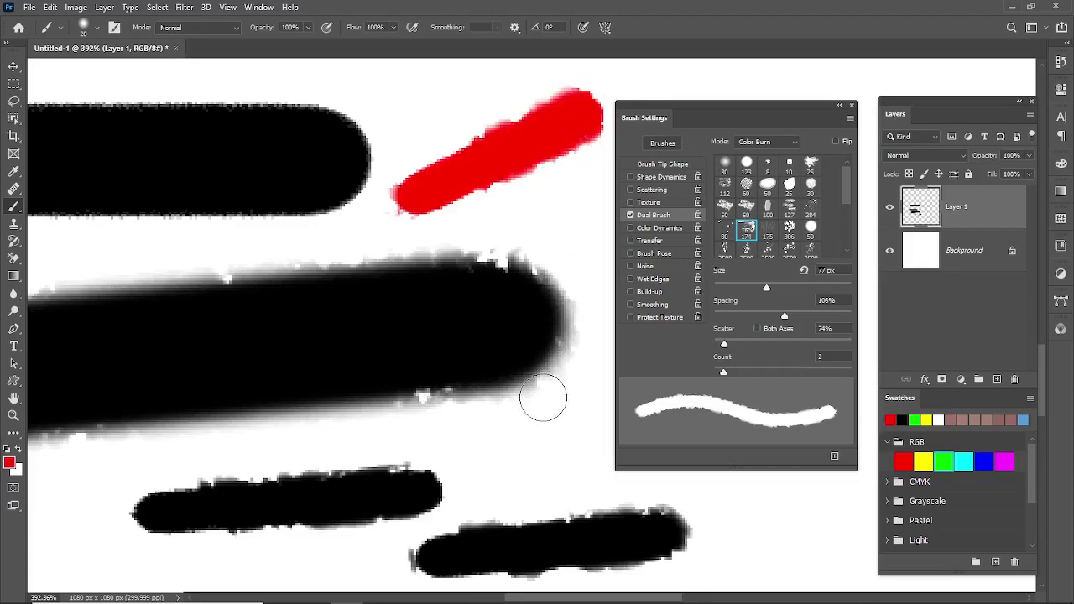
Paint a short red stroke with the 175 px dual tip and a longer one with a 2500 px splatter tip
left_click(768, 231)
mouse_move(474, 455)
left_mouse_down()
mouse_move(520, 455)
mouse_move(590, 425)
left_mouse_up()
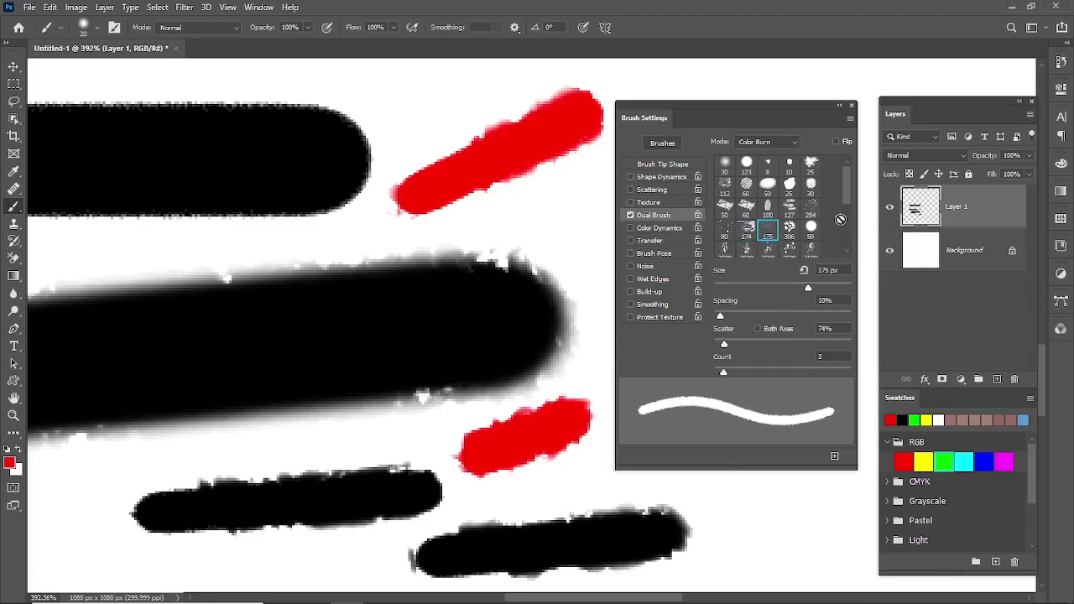
left_click_drag(847, 186, 844, 218)
left_click(789, 210)
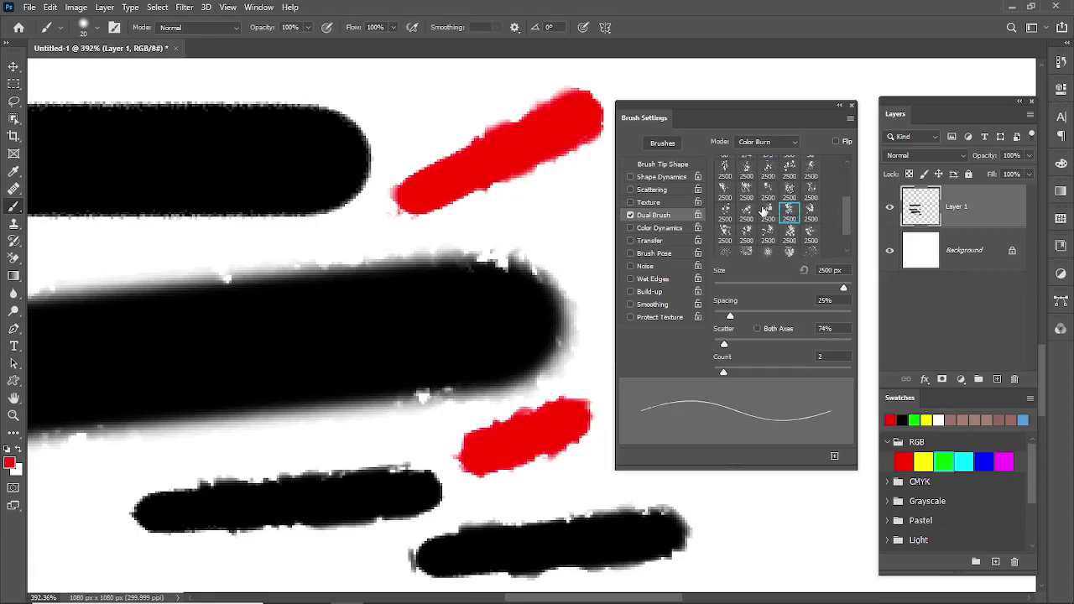
left_click(73, 500)
left_click(363, 447, "shift")
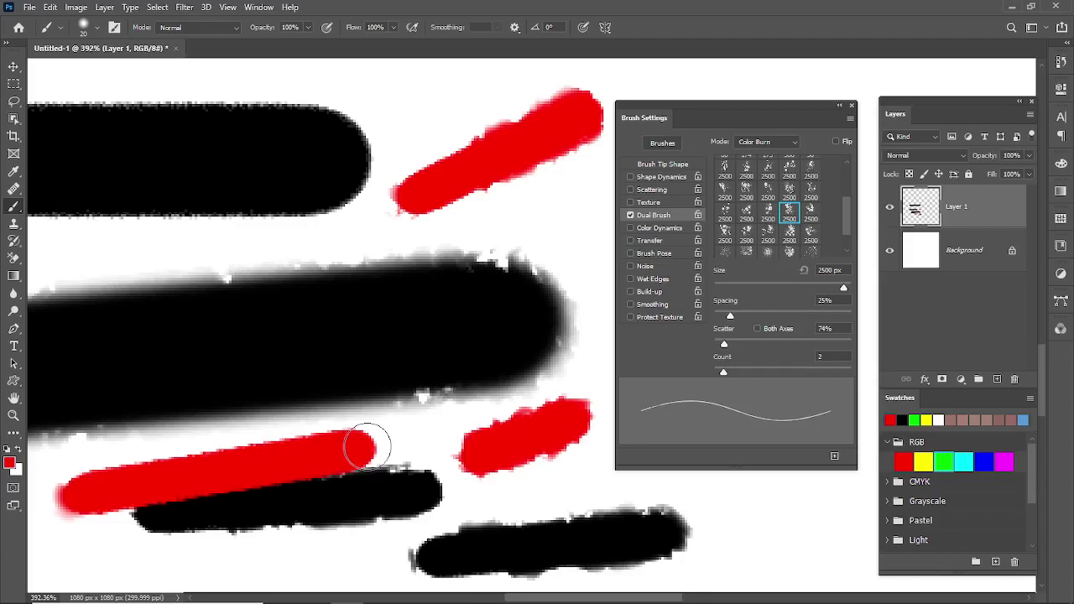
Delete all painted strokes from Layer 1 and turn off the Dual Brush option
key("ctrl+a")
key("Delete")
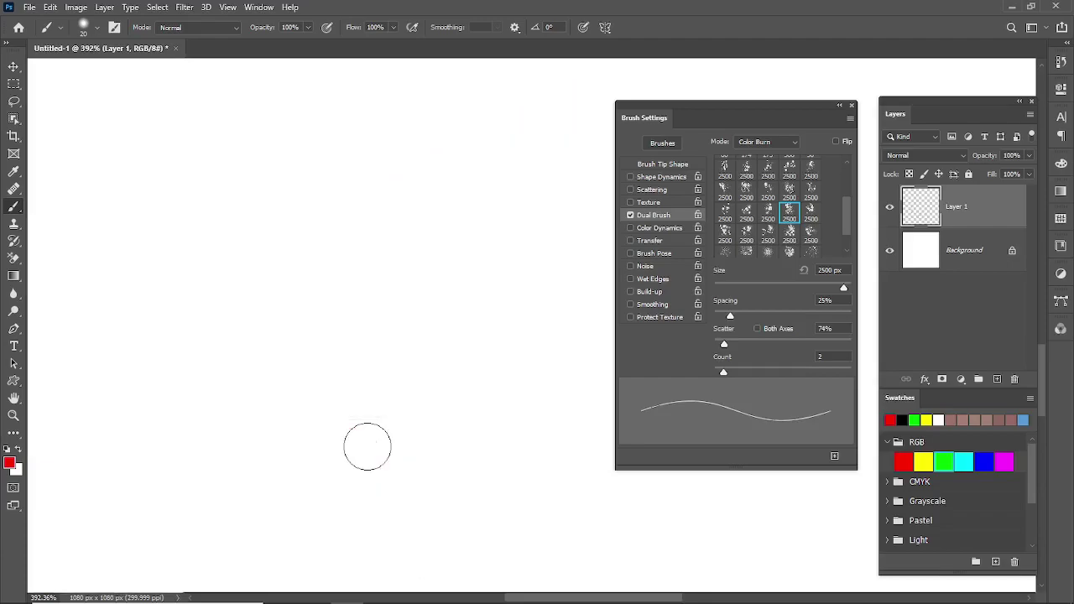
left_click(631, 216)
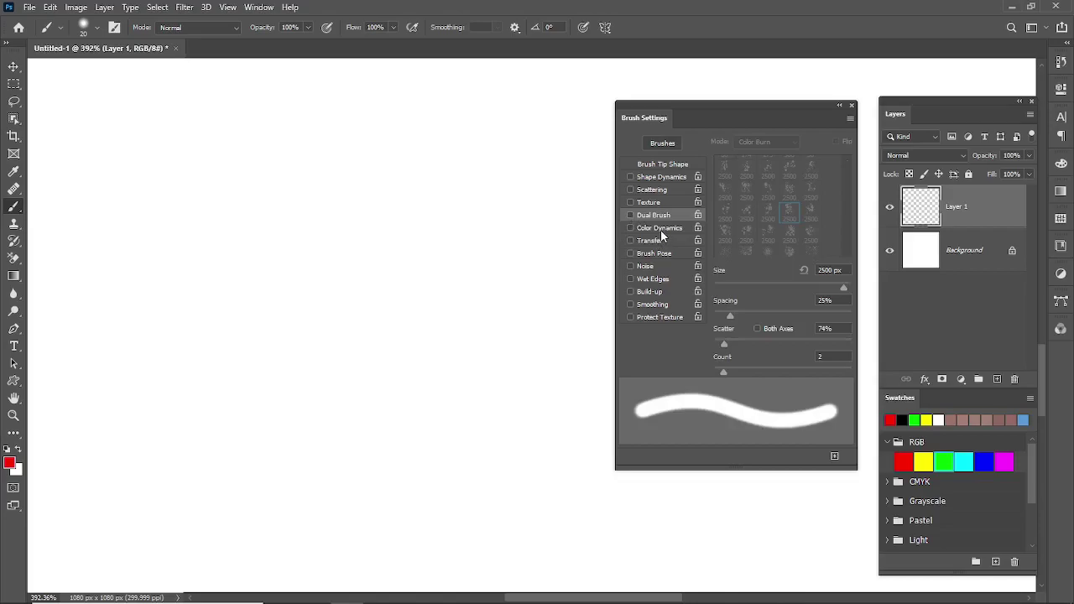
Enable Color Dynamics, set the brush tip spacing to 104% and paint a dotted red stroke
left_click(660, 229)
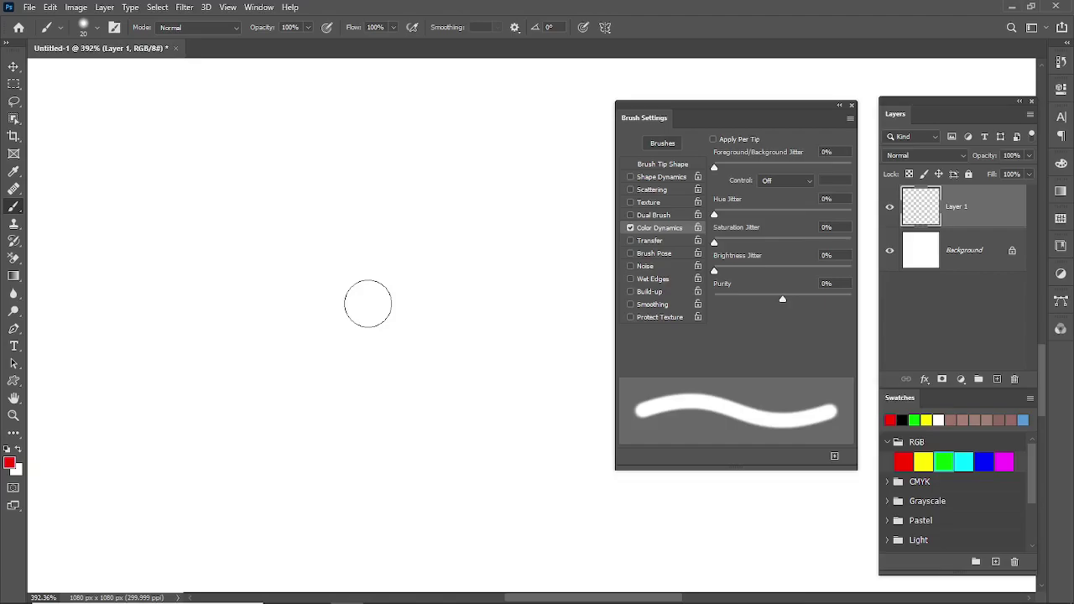
left_click(680, 164)
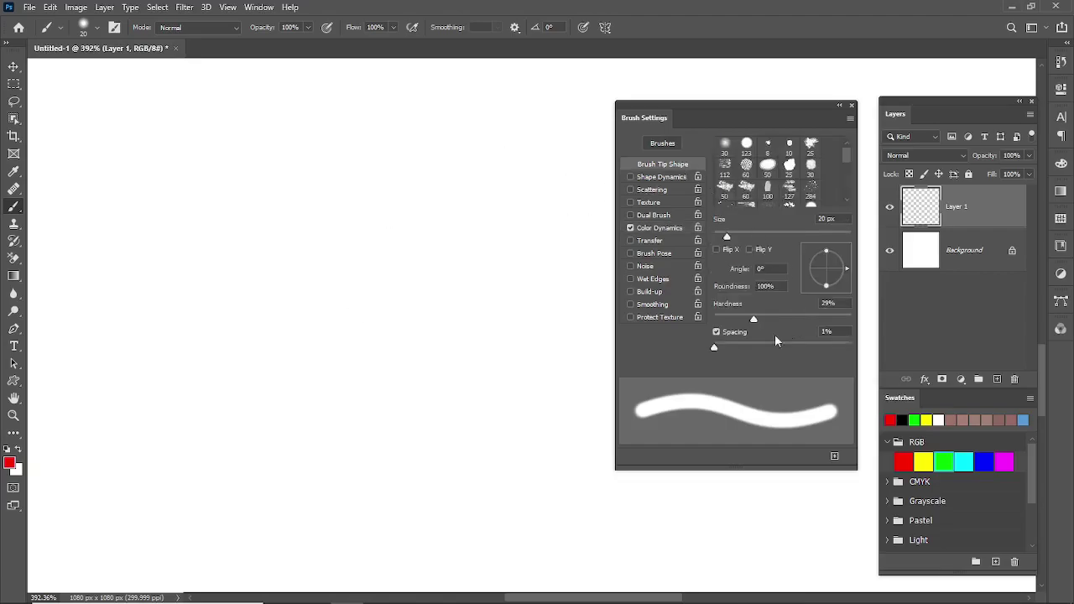
left_click_drag(733, 351, 784, 354)
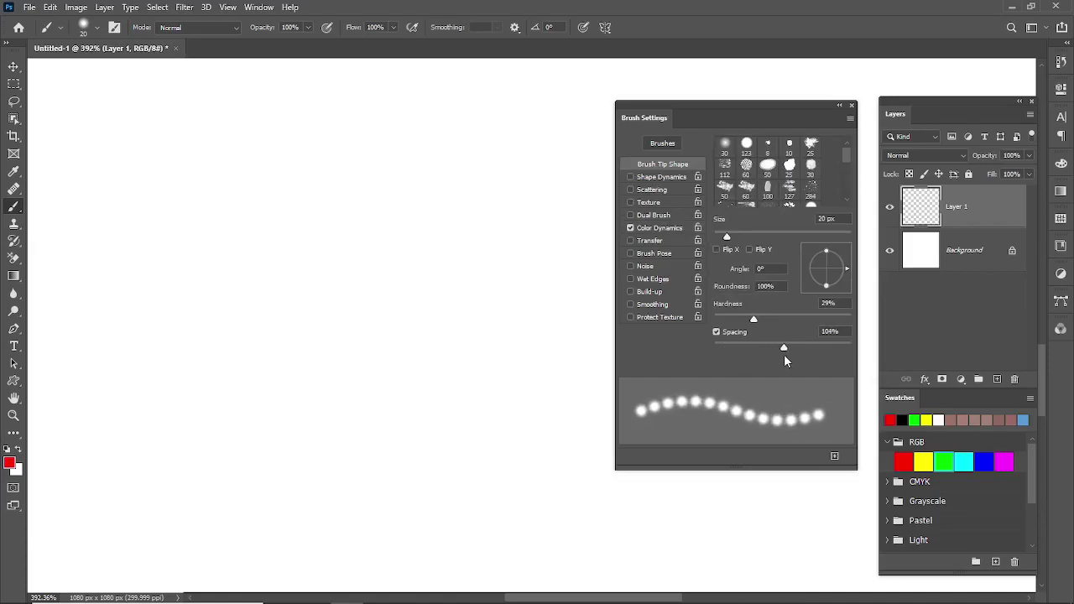
mouse_move(95, 292)
left_mouse_down()
mouse_move(383, 240)
mouse_move(510, 248)
left_mouse_up()
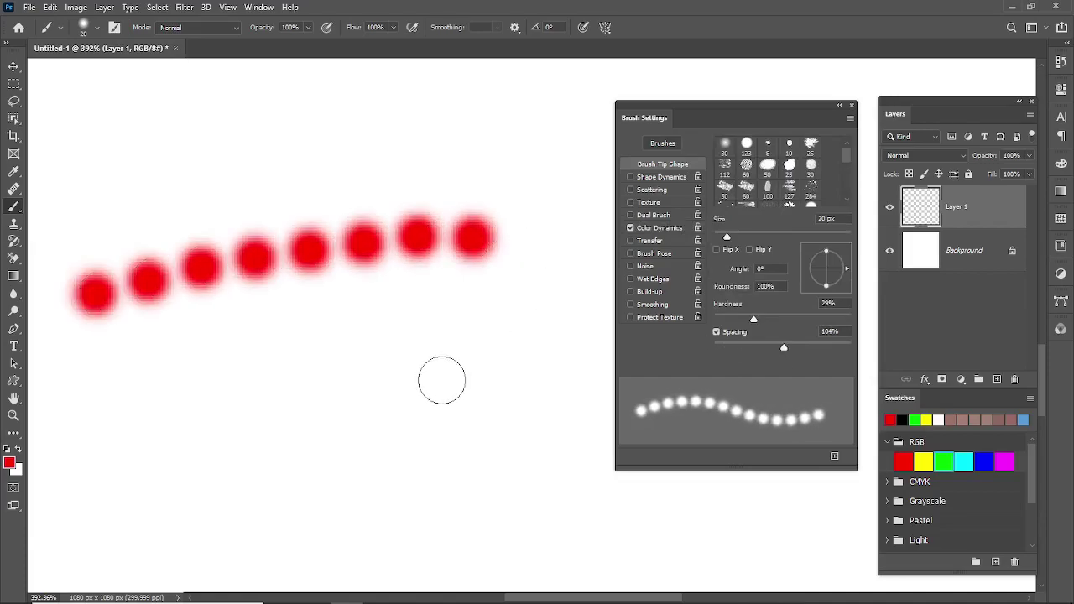
Set the background color to green #2ad732 and paint a second dotted stroke below the first
left_click(660, 228)
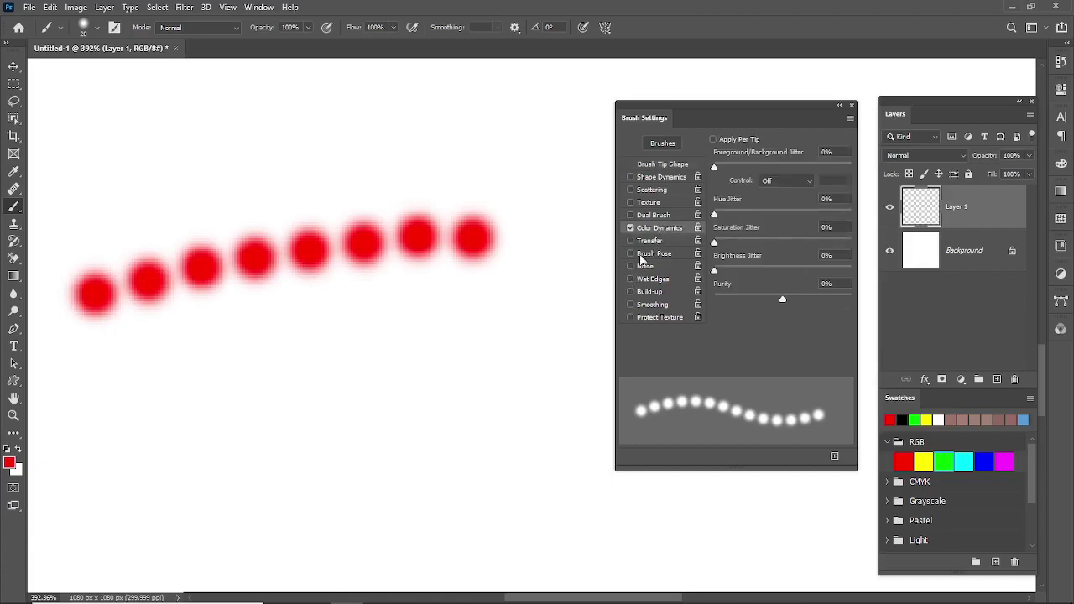
left_click(17, 470)
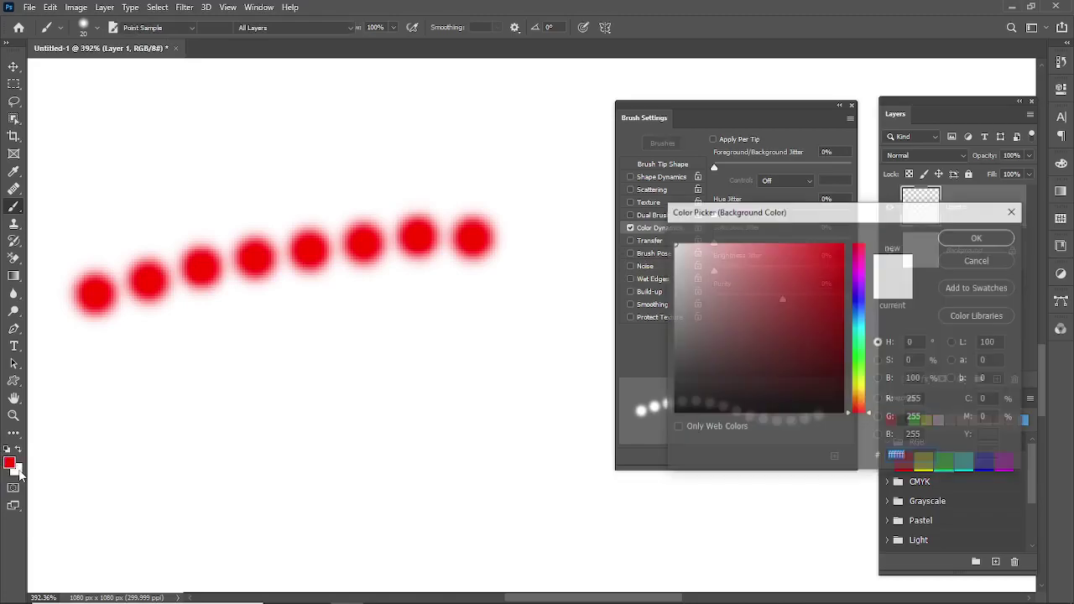
left_click(864, 359)
left_click(811, 269)
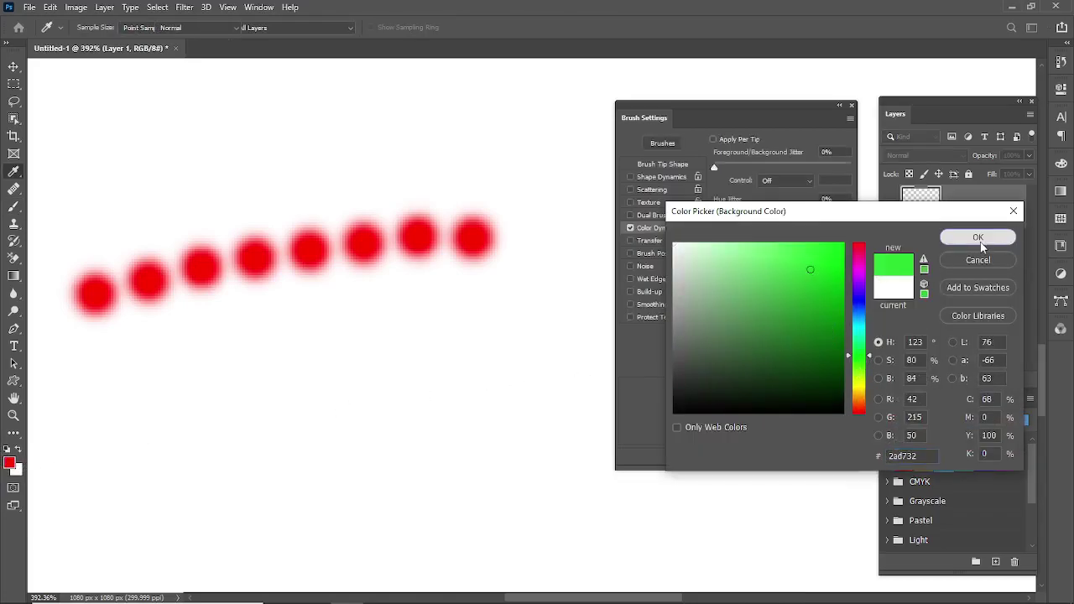
left_click(978, 239)
mouse_move(115, 410)
left_mouse_down()
mouse_move(332, 364)
mouse_move(502, 368)
left_mouse_up()
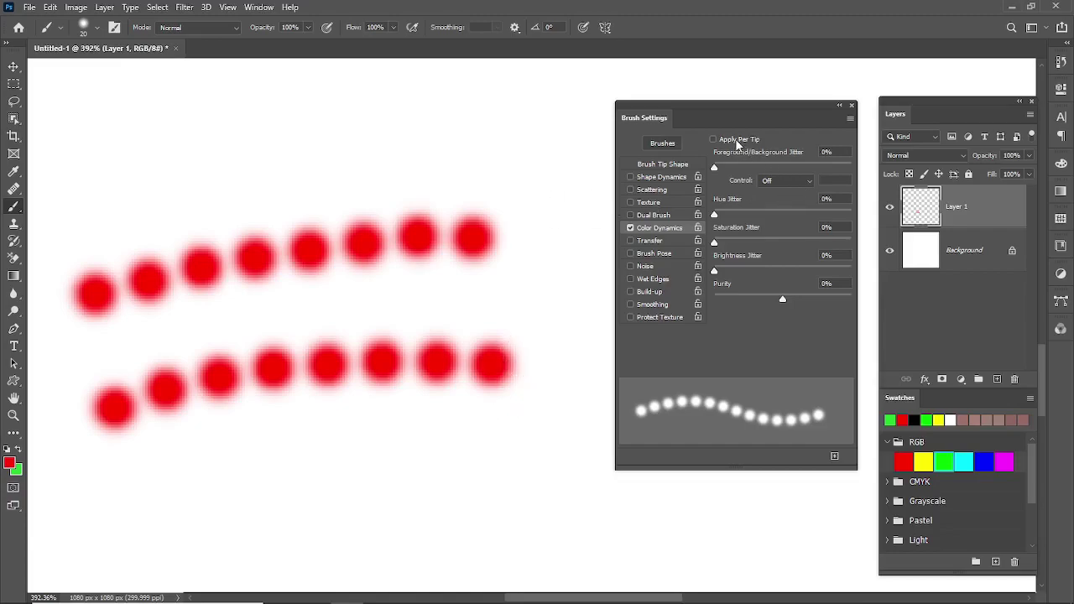
Set the Foreground/Background Jitter to 44% with Apply Per Tip enabled, and paint a third dotted stroke
left_click_drag(714, 169, 728, 169)
left_click_drag(130, 500, 528, 456)
key("ctrl+z")
left_click(730, 140)
mouse_move(132, 479)
left_mouse_down()
mouse_move(299, 463)
mouse_move(479, 462)
mouse_move(524, 496)
left_mouse_up()
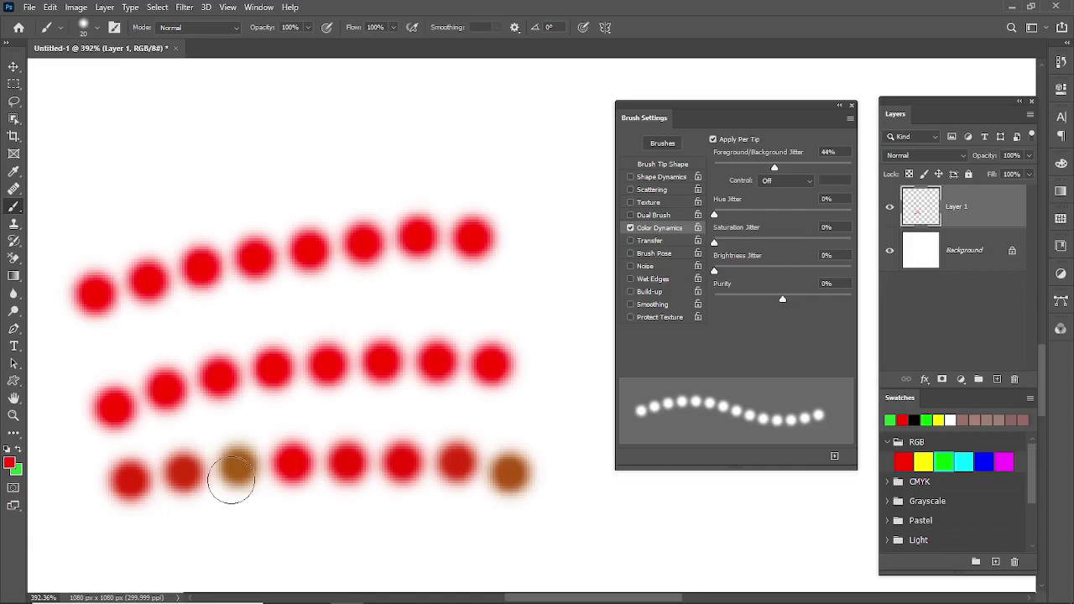
Try the Fade control for the Foreground/Background Jitter
left_click(806, 181)
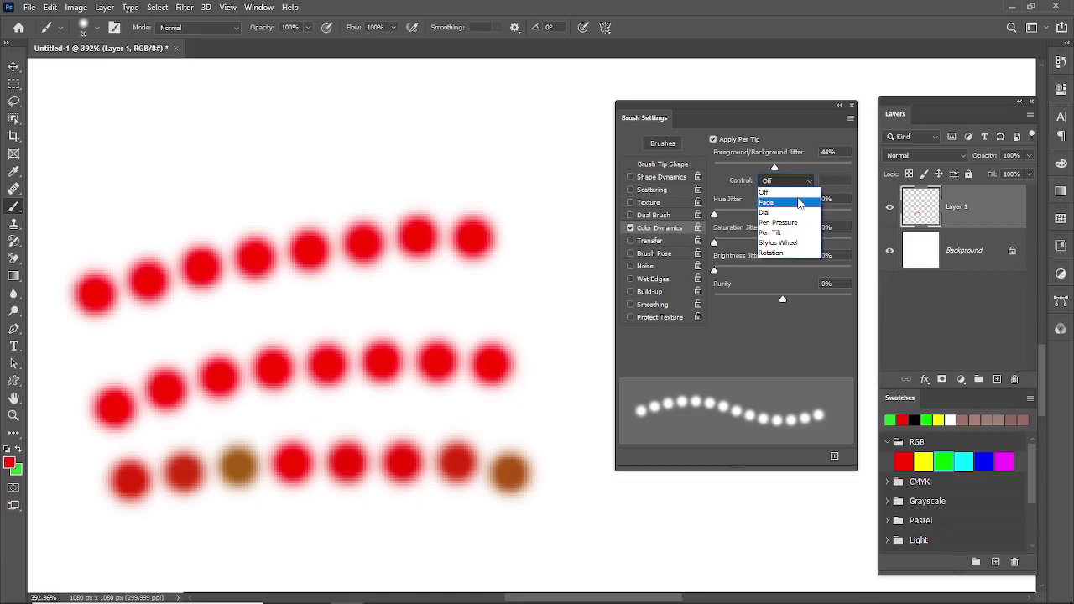
left_click(806, 202)
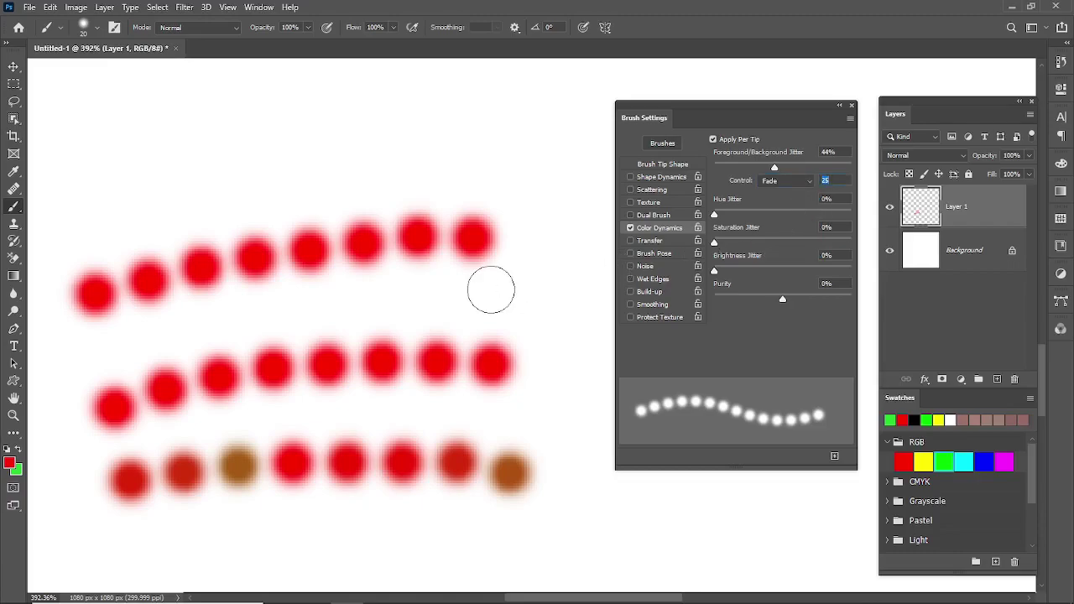
left_click(484, 315)
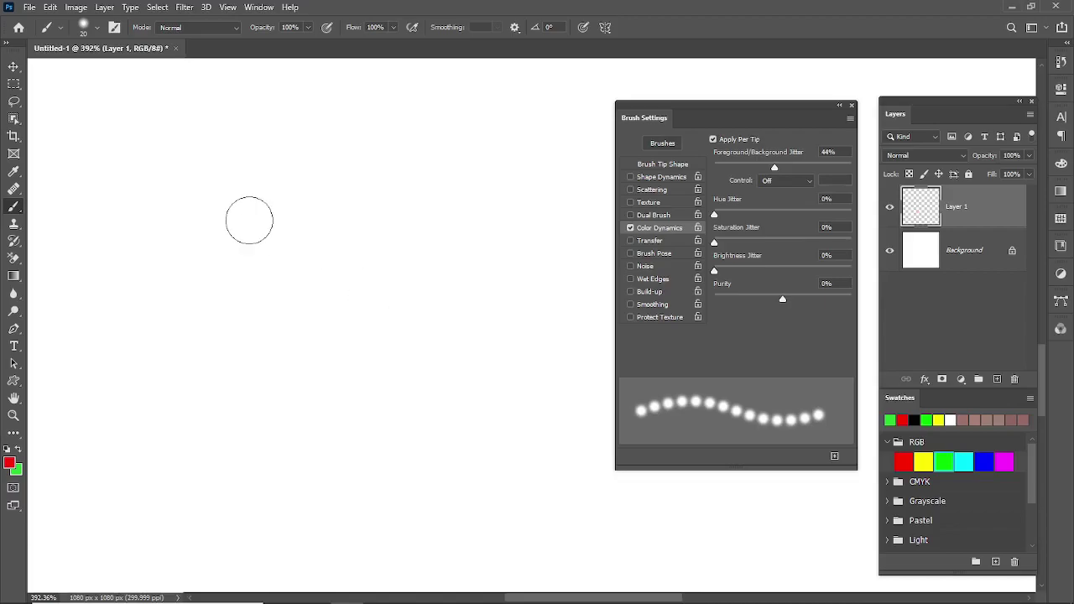
Reduce the brush size to 4 px and paint a straight, downward-slanting dotted line on the empty layer
key("bracketleft")
key("bracketleft")
key("bracketleft")
key("bracketleft")
key("bracketleft")
key("bracketleft")
key("bracketleft")
key("bracketleft")
left_click(106, 172)
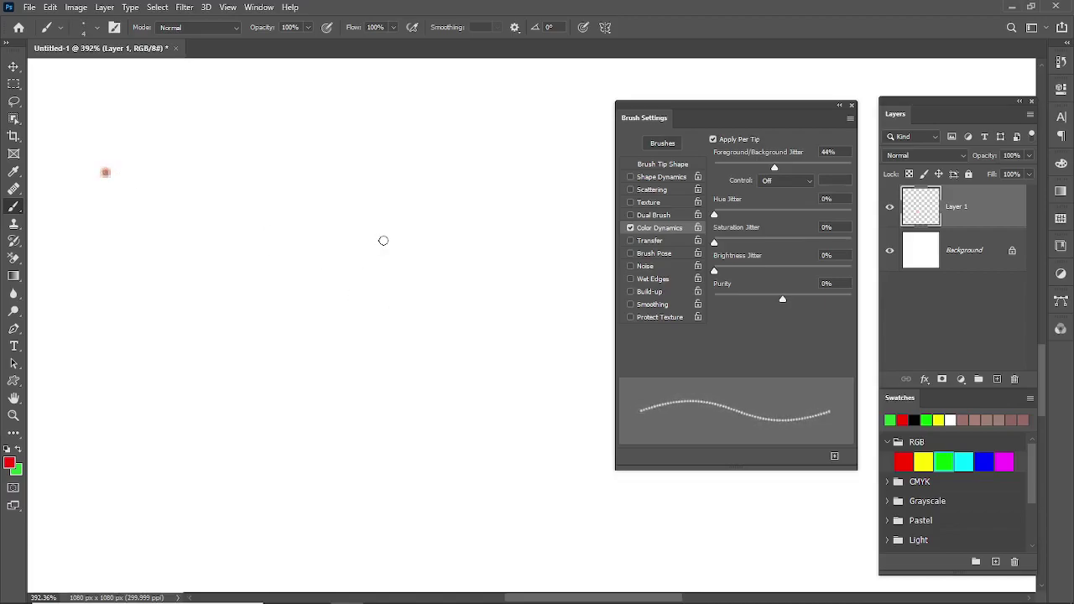
left_click(383, 240, "shift")
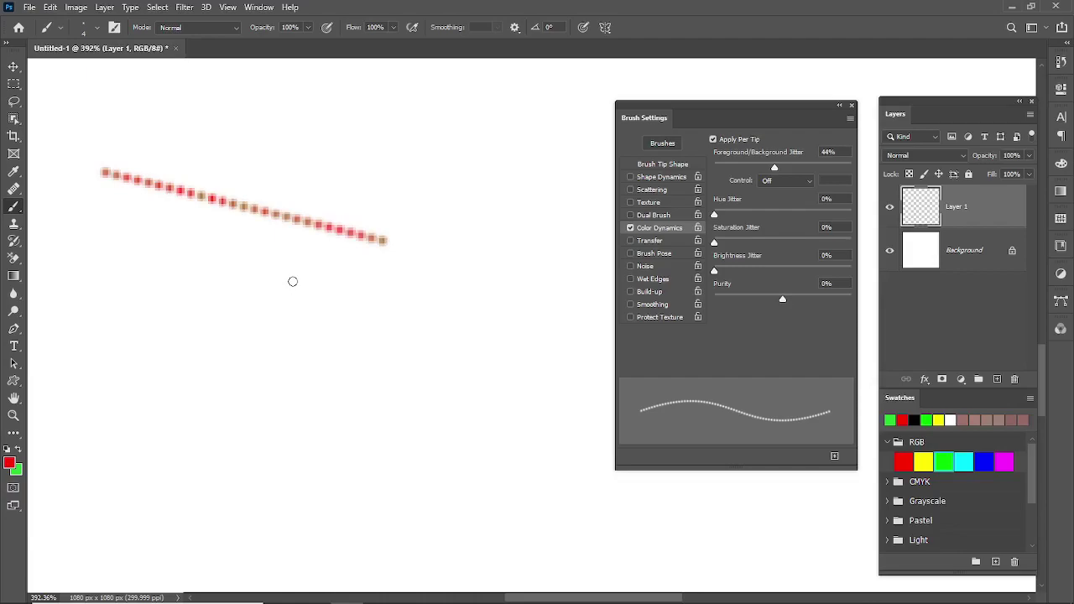
Raise the brush hardness to 100% and paint a second straight, downward-slanting dotted line below the first
left_click(685, 164)
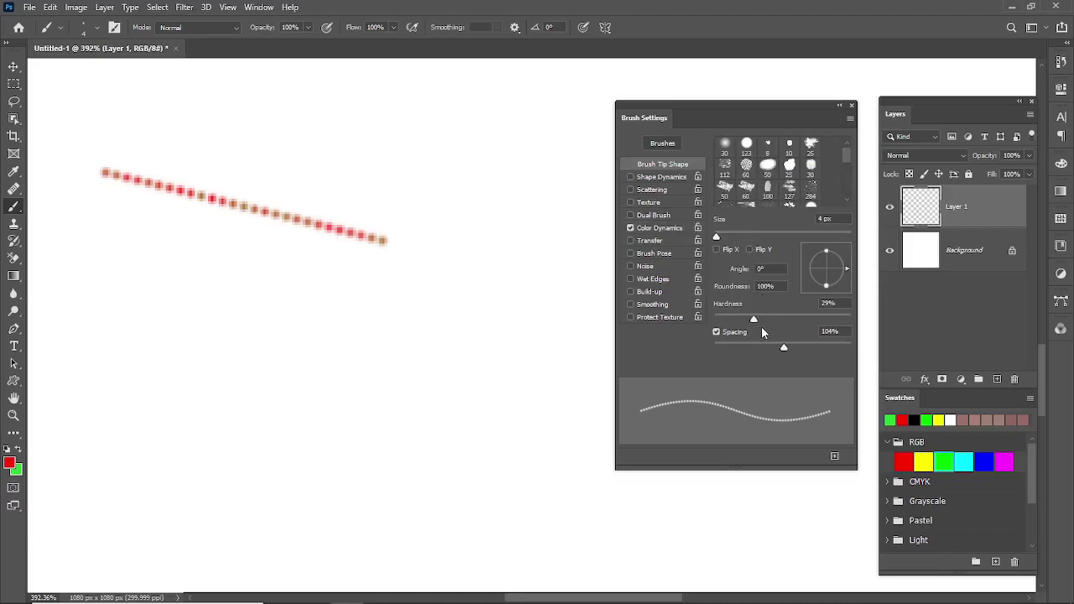
left_click_drag(757, 319, 857, 321)
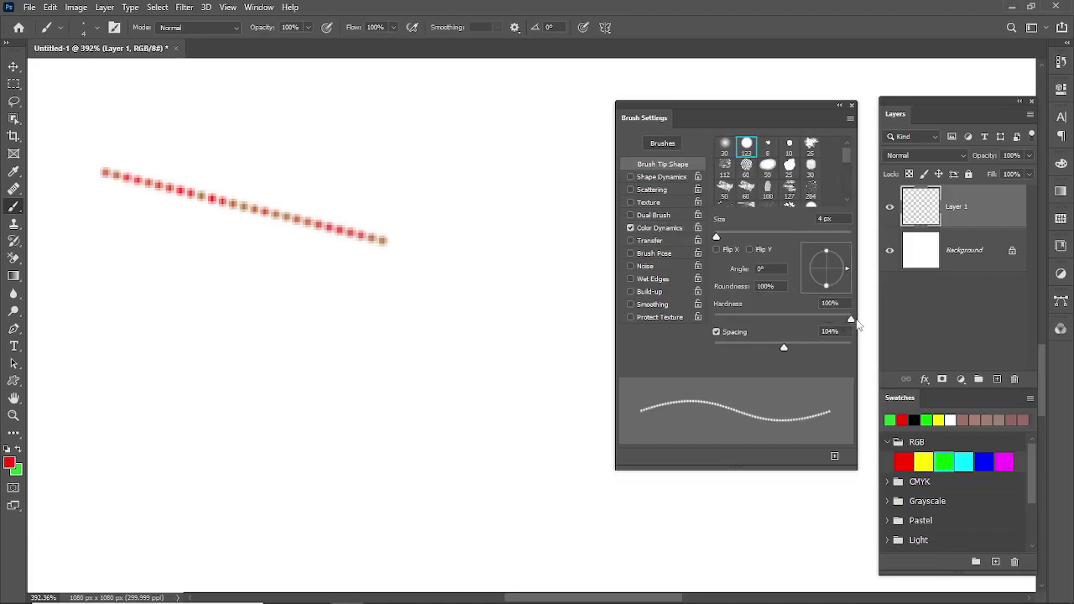
left_click(99, 307)
left_click(398, 367, "shift")
scroll(304, 398, "up", 3)
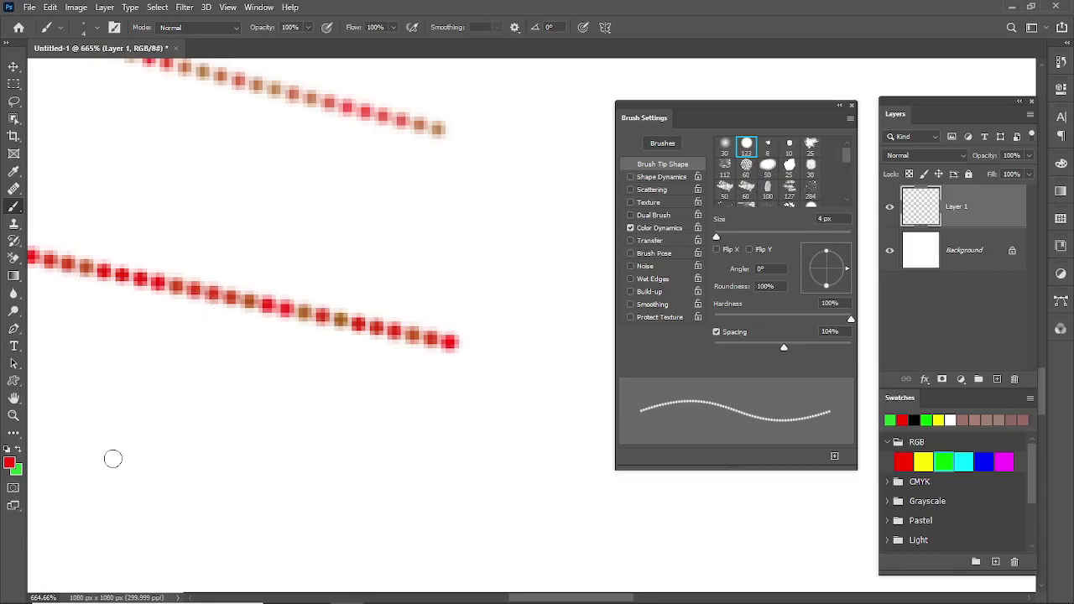
scroll(510, 407, "down", 3)
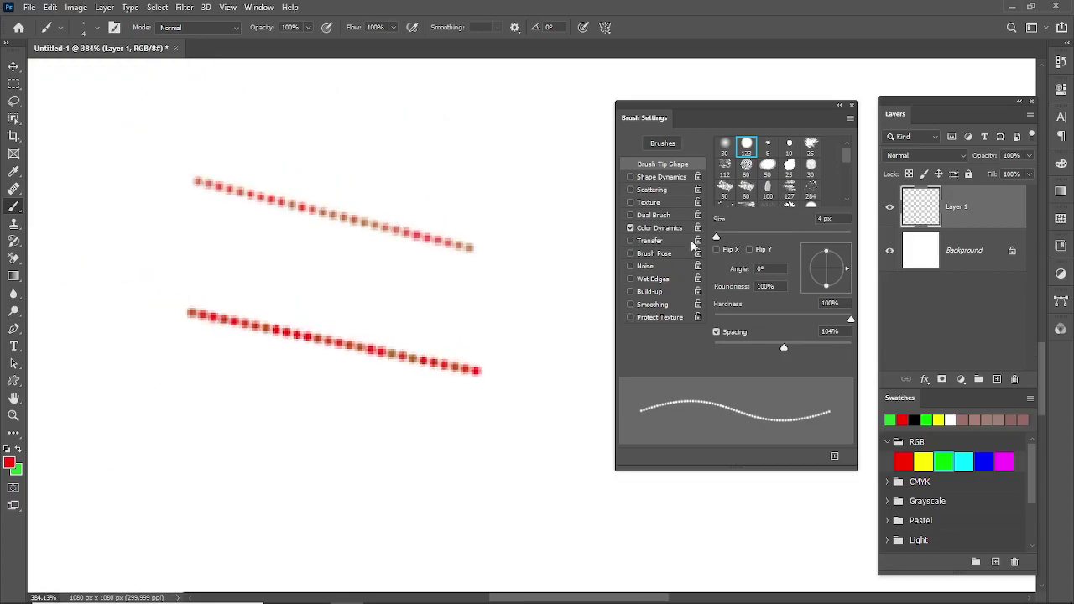
Set the Hue Jitter to 28%, enlarge the brush to 20 px and paint a straight dotted line below the two existing ones
left_click(663, 223)
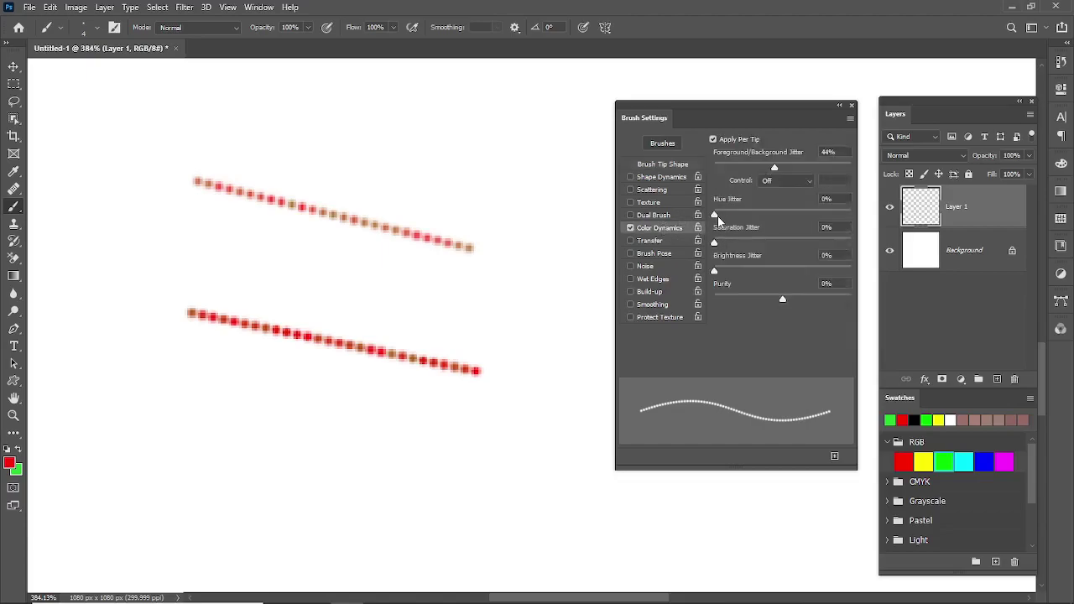
left_click_drag(718, 216, 739, 220)
key("bracketright")
key("bracketright")
key("bracketright")
key("bracketright")
key("bracketright")
key("bracketright")
key("bracketright")
key("bracketright")
key("bracketright")
key("bracketright")
key("bracketright")
key("bracketright")
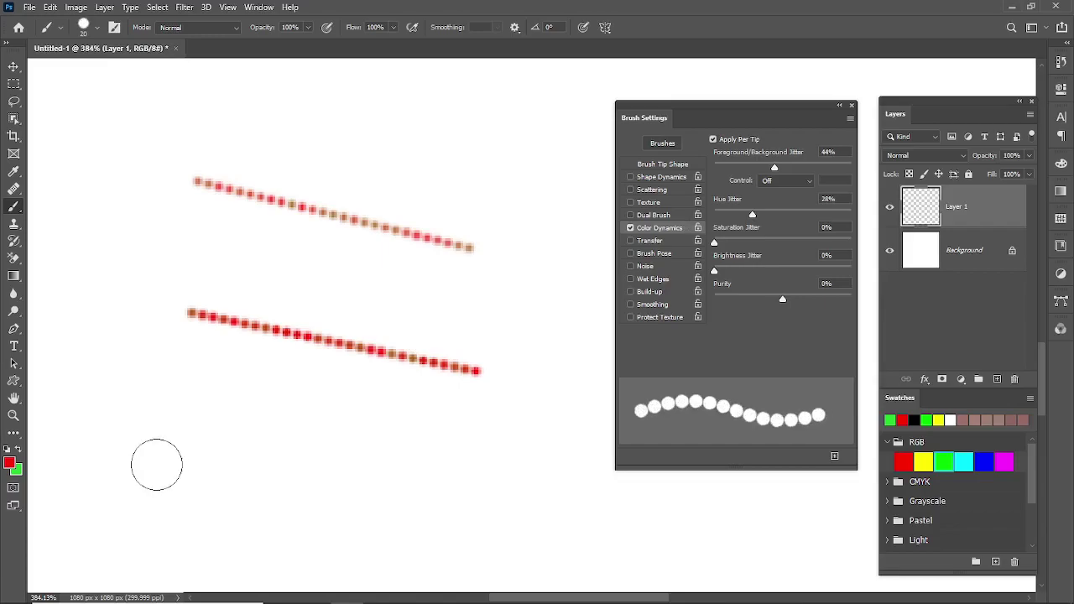
left_click(92, 419)
left_click(622, 528, "shift")
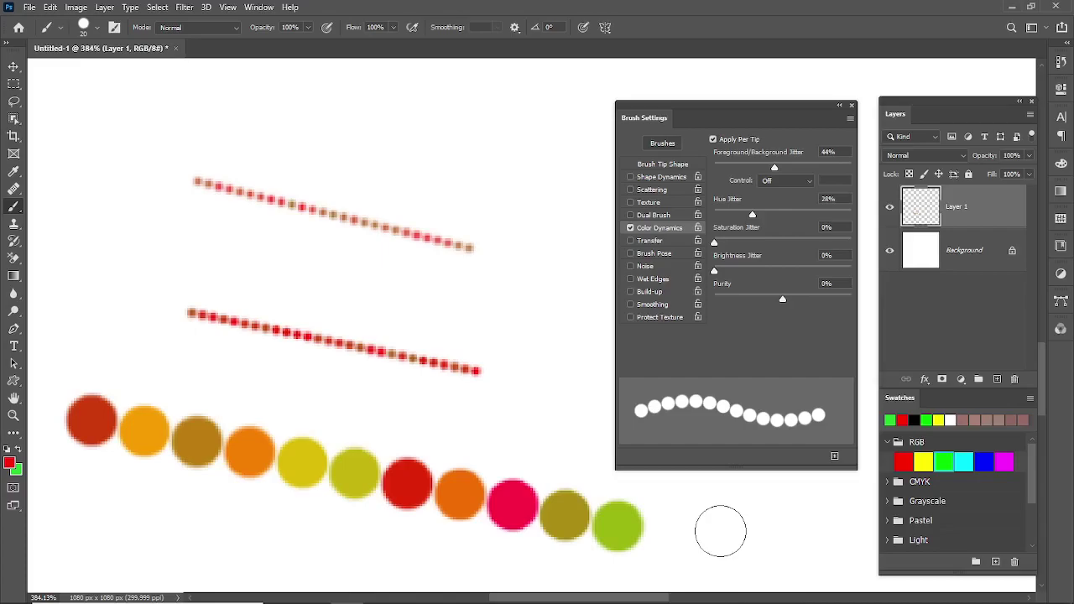
Reduce the Hue Jitter to 0% and paint a straight, downward-slanting dotted line starting above the existing ones
left_click_drag(753, 215, 702, 233)
left_click(223, 113)
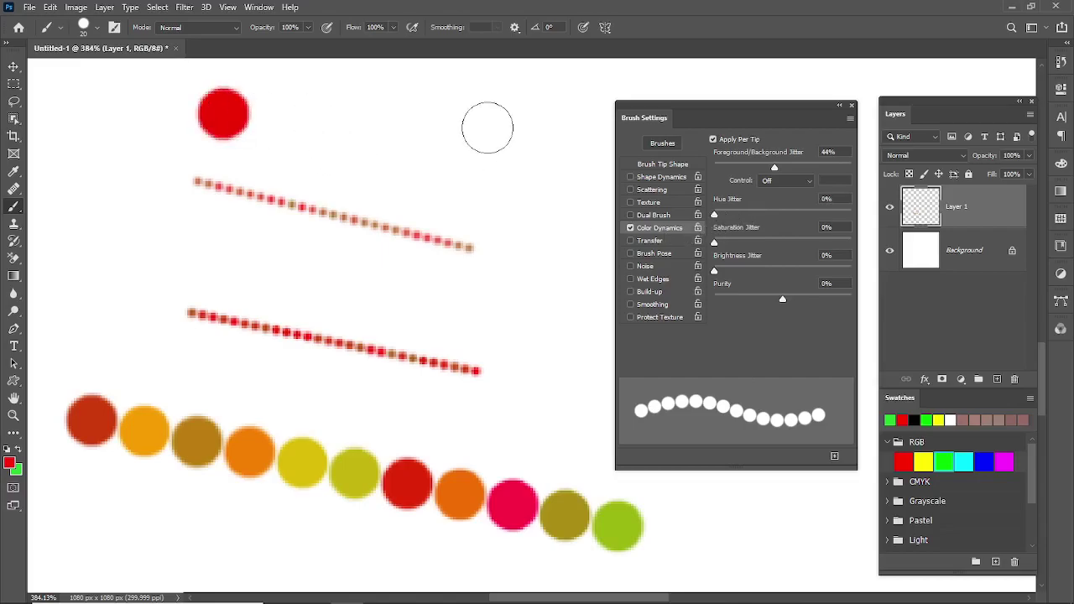
left_click(593, 360, "shift")
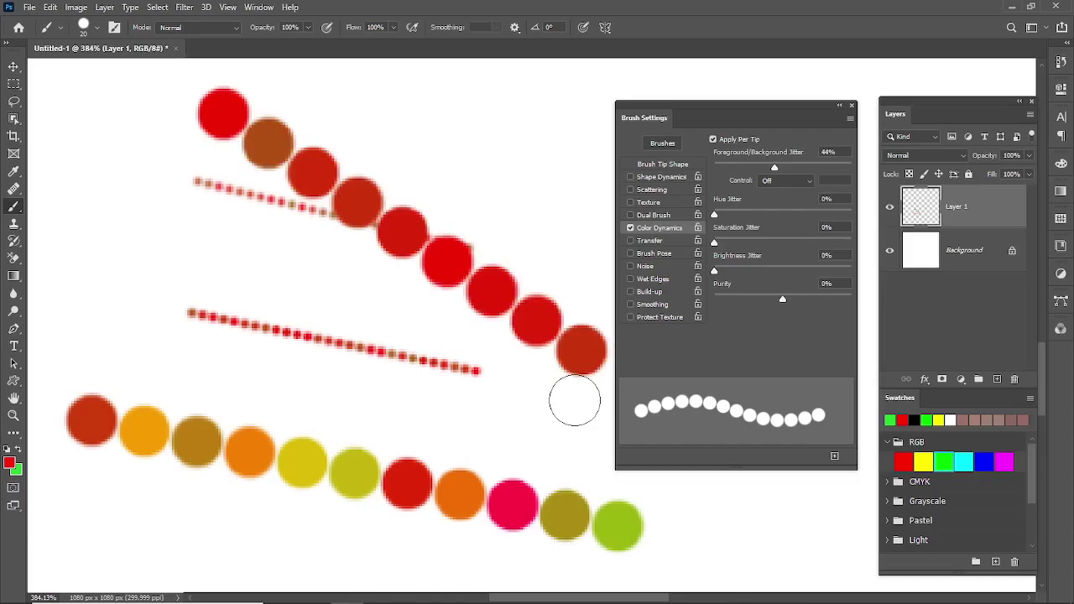
Clear all strokes from Layer 1, set the Hue Jitter to 26% and paint a straight, downward-slanting dotted line
key("ctrl+a")
key("Delete")
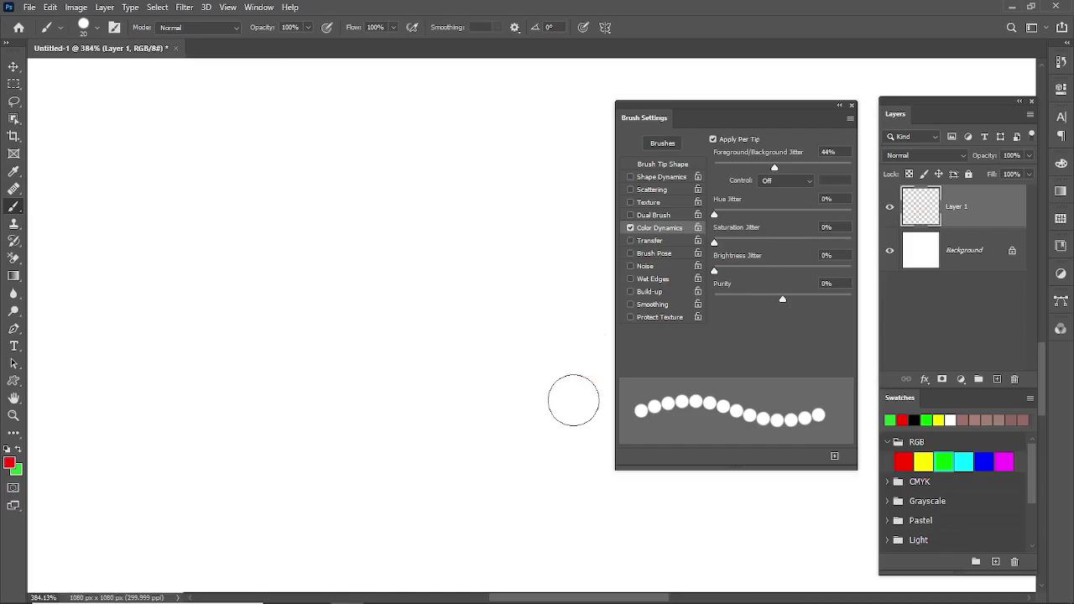
left_click_drag(716, 214, 749, 215)
left_click(94, 222)
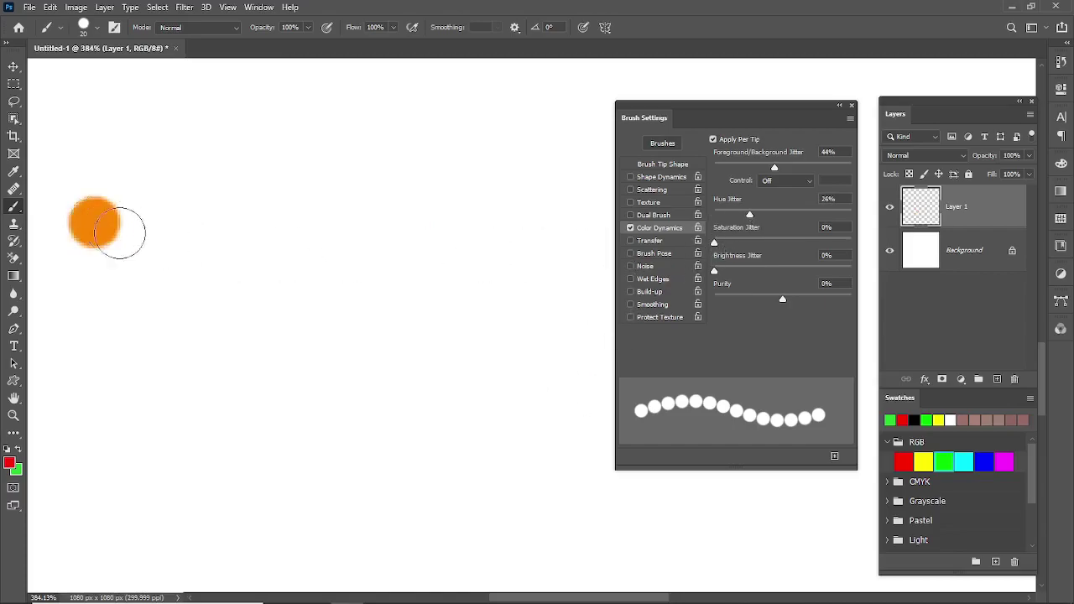
left_click(475, 421, "shift")
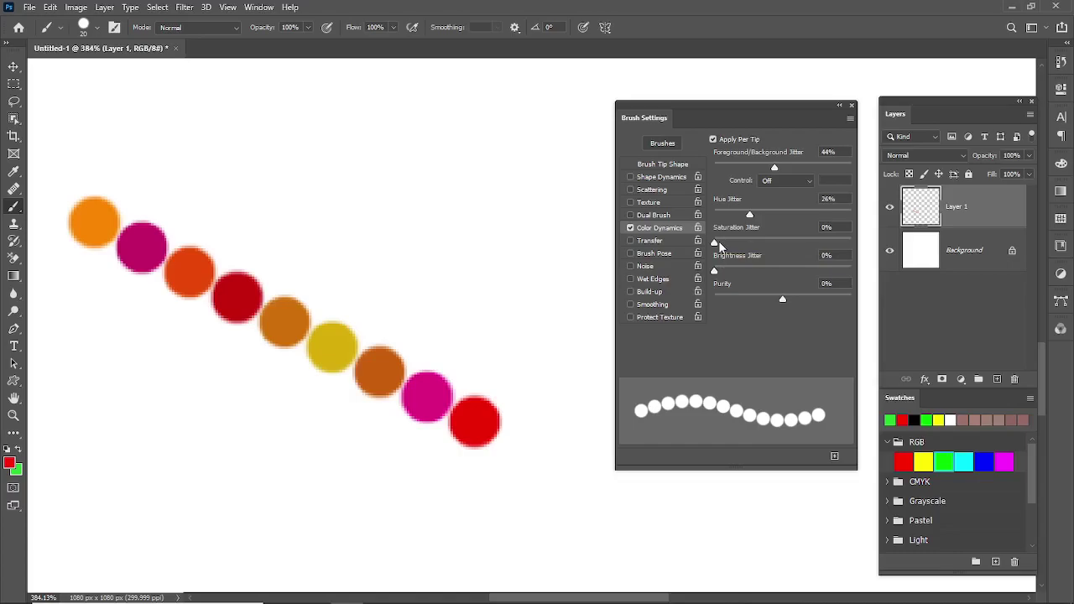
Paint a parallel dotted line above with 44% Saturation Jitter and another below with Brightness Jitter raised to 100%
left_click_drag(715, 243, 775, 242)
left_click_drag(139, 149, 512, 362)
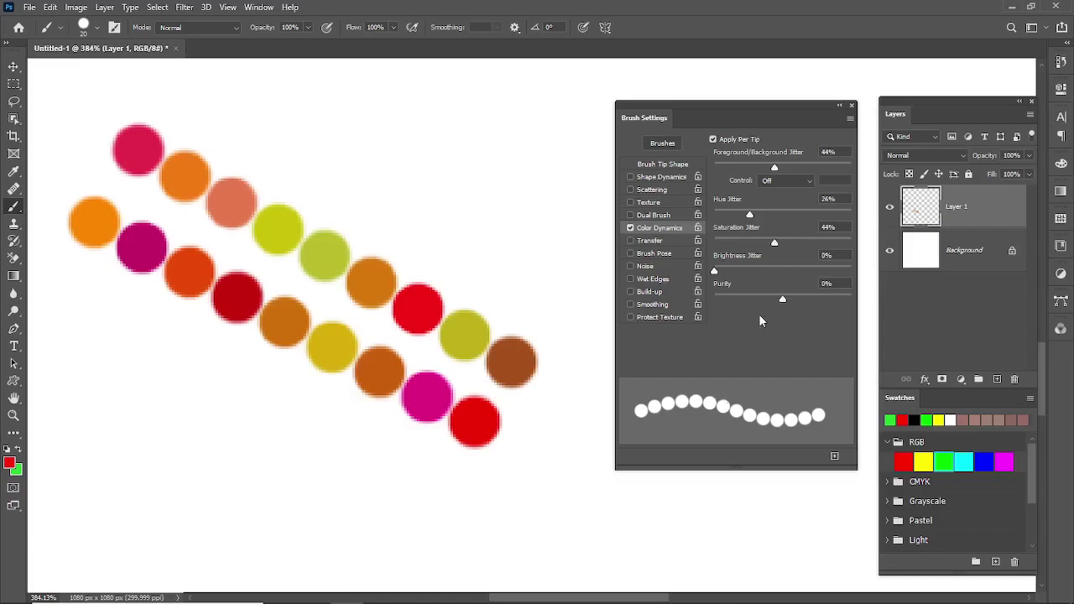
left_click_drag(714, 270, 852, 271)
left_click(79, 315)
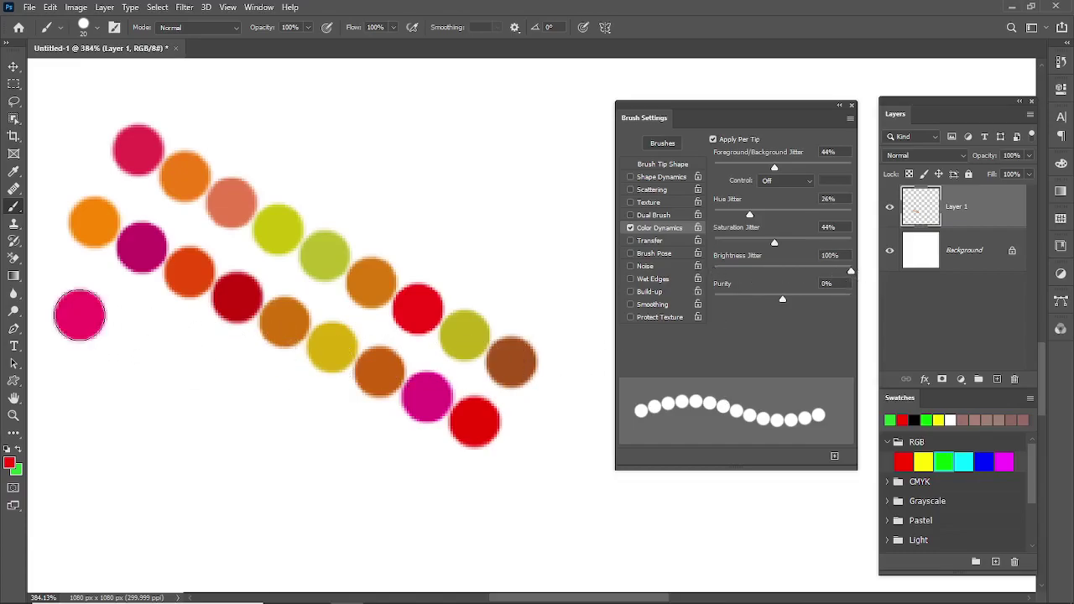
left_click(449, 513, "shift")
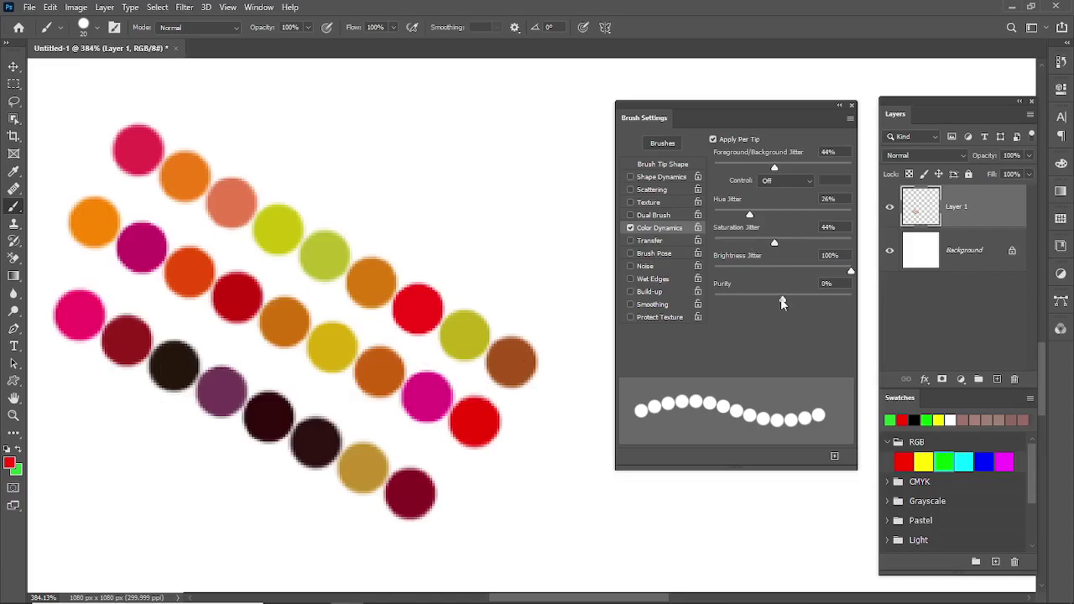
Paint a dotted line above the others with Purity at -100% and one below them with Purity at +100%
left_click_drag(781, 304, 713, 308)
left_click(201, 114)
left_click(527, 292, "shift")
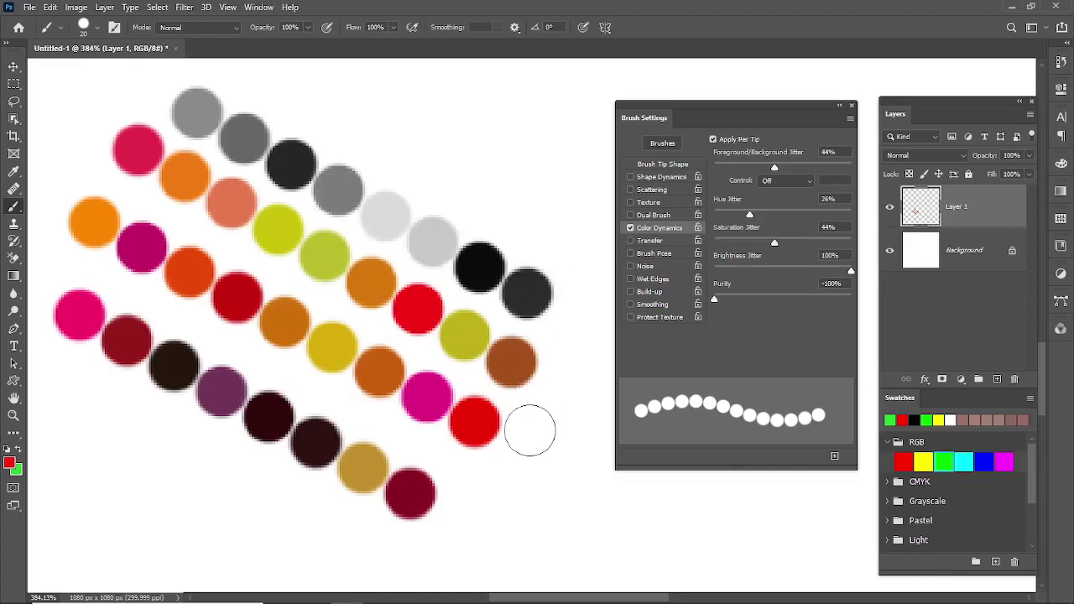
left_click_drag(716, 300, 744, 301)
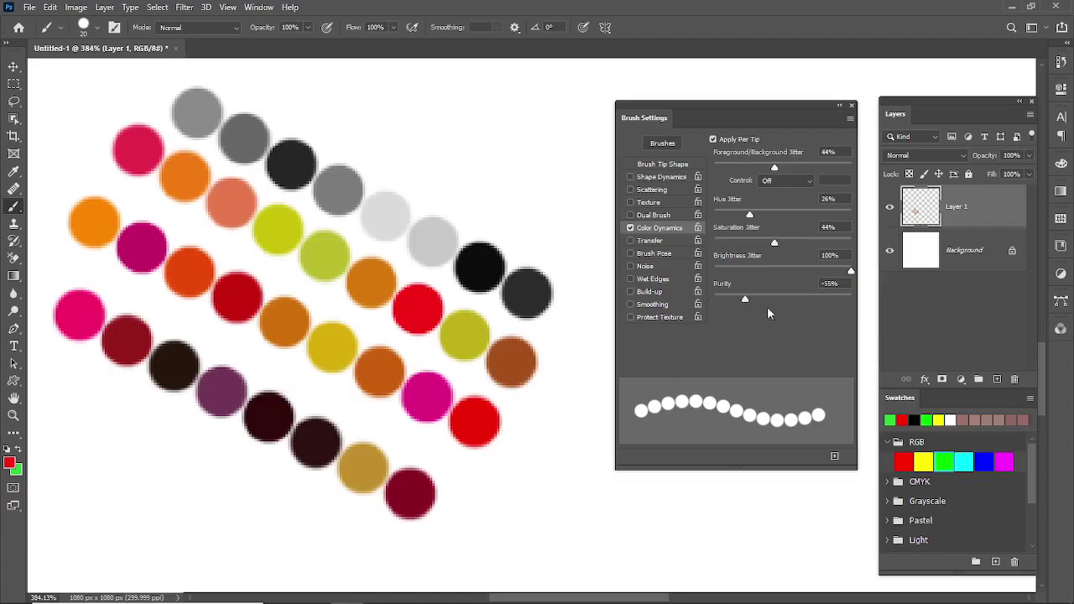
left_click(57, 384)
left_click(369, 561, "shift")
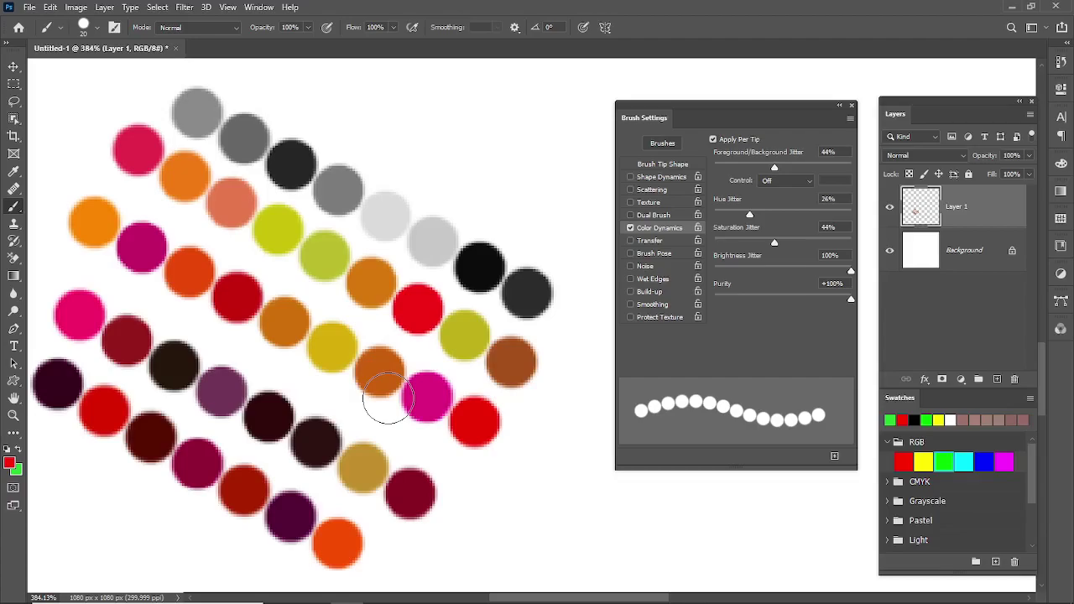
Clear all strokes from Layer 1 and paint a straight, slightly downward-slanting dotted line with the current color settings
key("ctrl+a")
key("Delete")
mouse_move(98, 225)
left_mouse_down()
mouse_move(256, 233)
mouse_move(523, 290)
left_mouse_up()
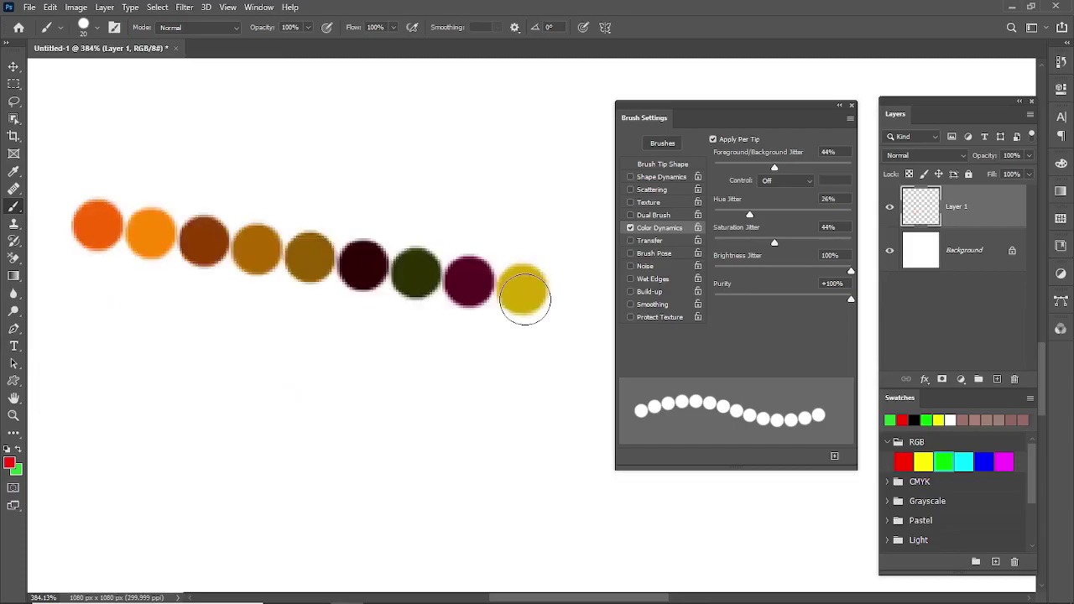
Enable Transfer with 85% Opacity Jitter and paint a second dotted line below the first
left_click(650, 241)
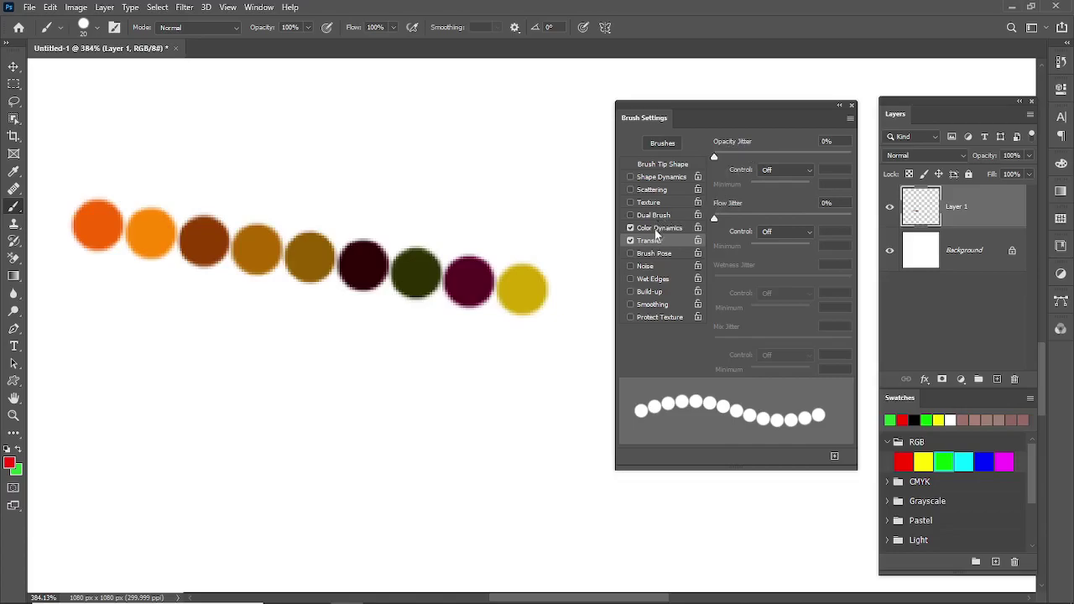
left_click_drag(715, 159, 790, 160)
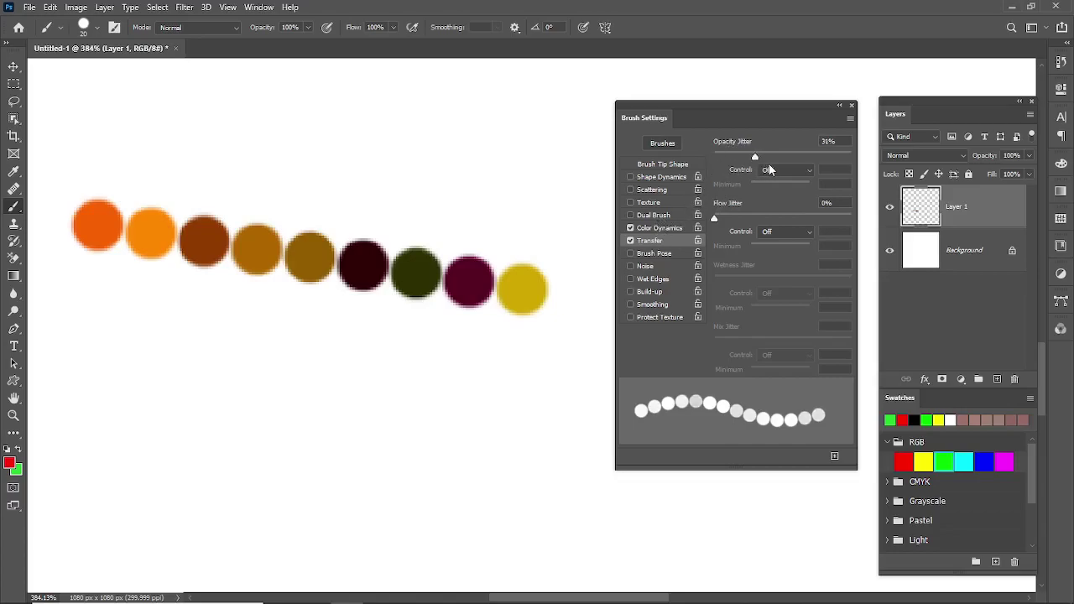
left_click(791, 168)
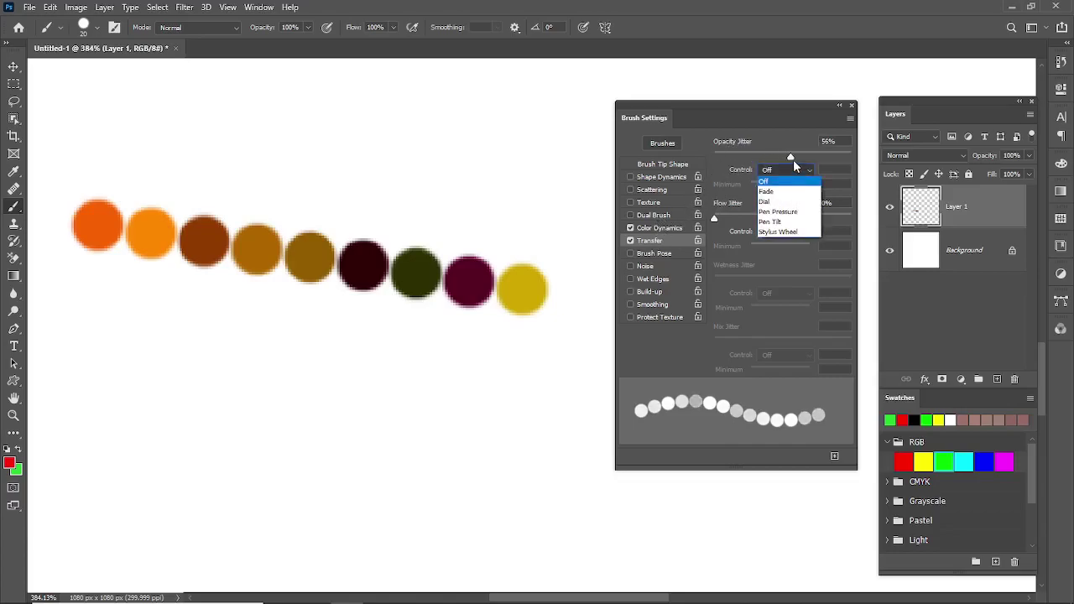
left_click(793, 159)
mouse_move(795, 155)
left_mouse_down()
mouse_move(847, 158)
mouse_move(830, 161)
left_mouse_up()
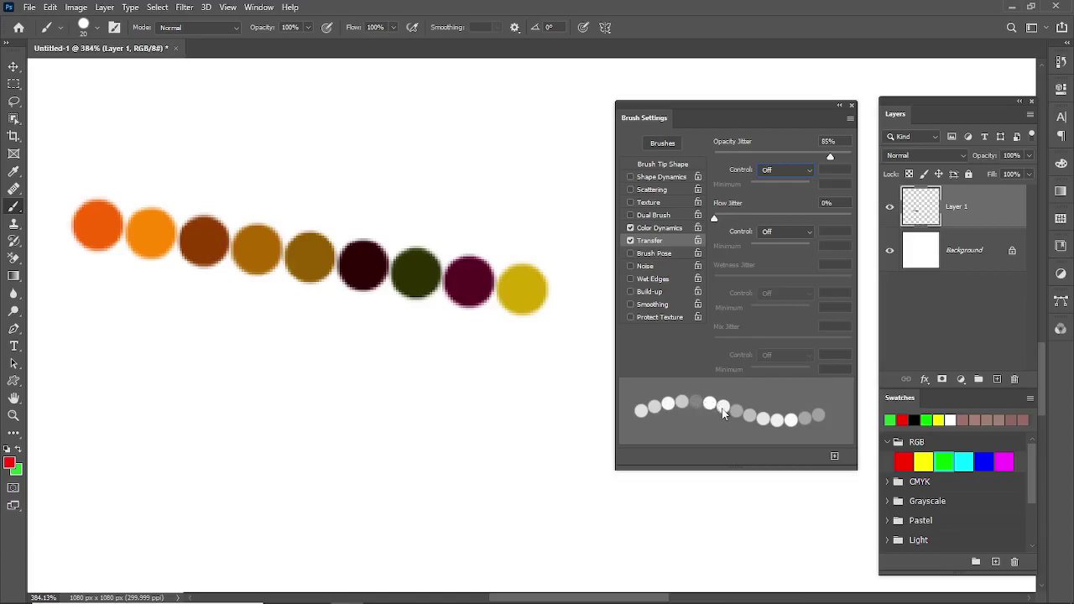
left_click(83, 308)
left_click(500, 408, "shift")
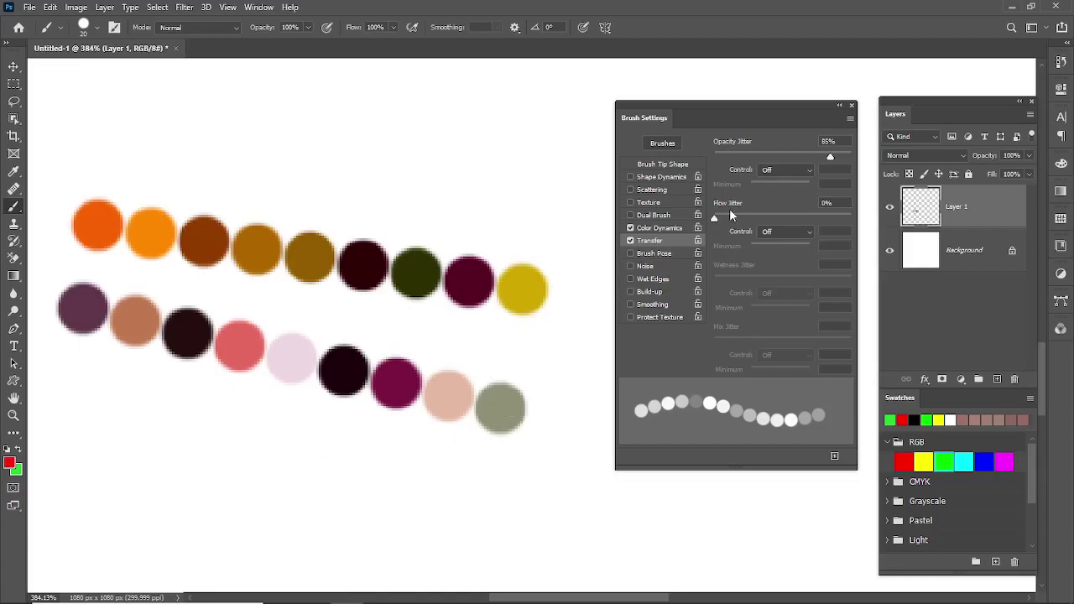
Set the Flow Jitter to 100% and the Opacity Jitter to 0%, and paint a third dotted line below
left_click_drag(714, 222, 861, 248)
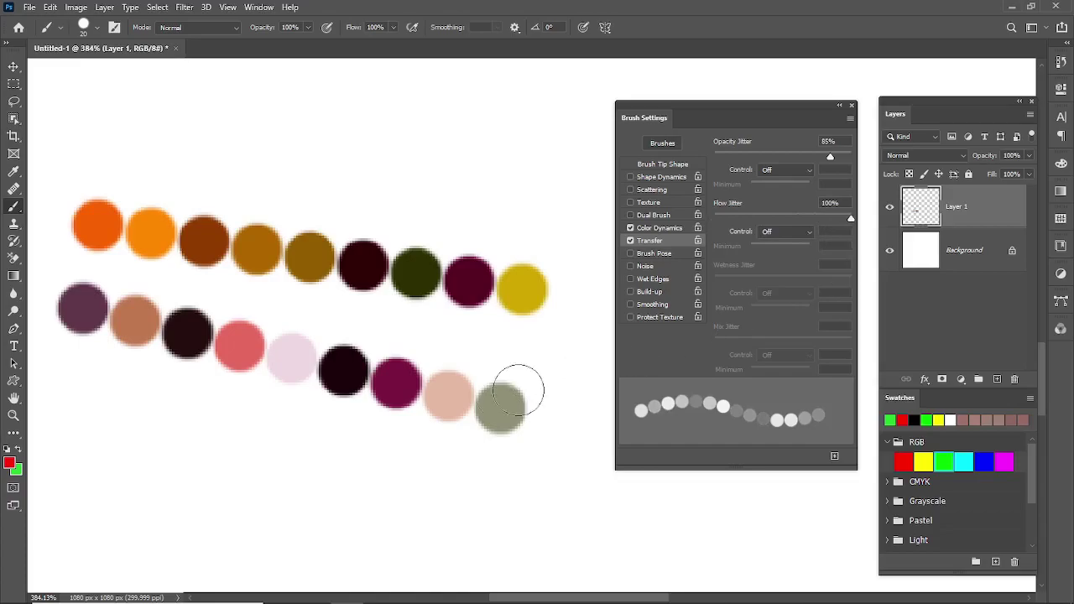
left_click_drag(830, 157, 684, 166)
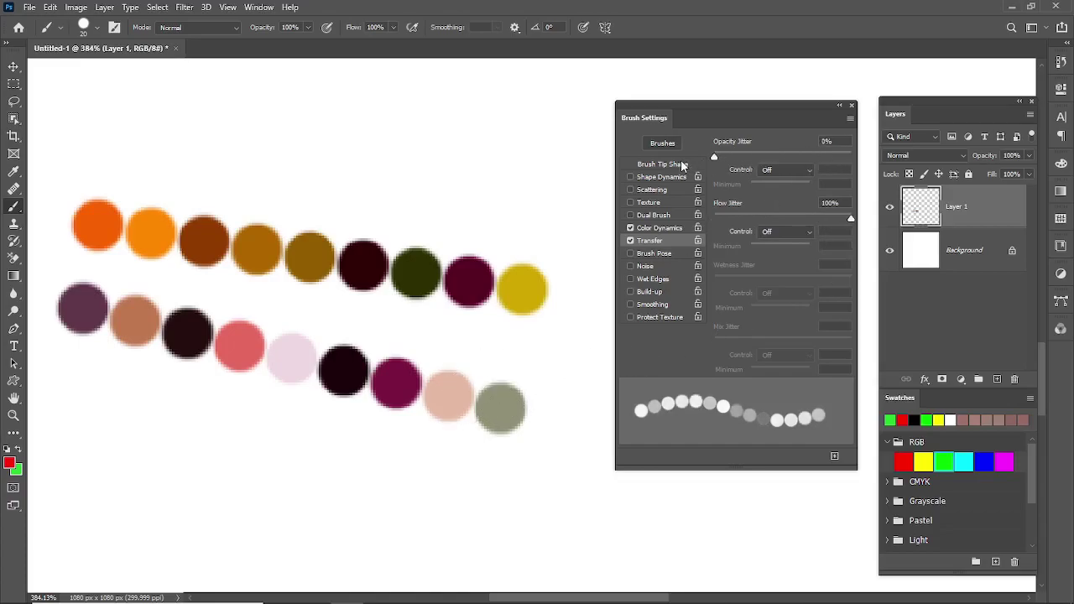
left_click(72, 408)
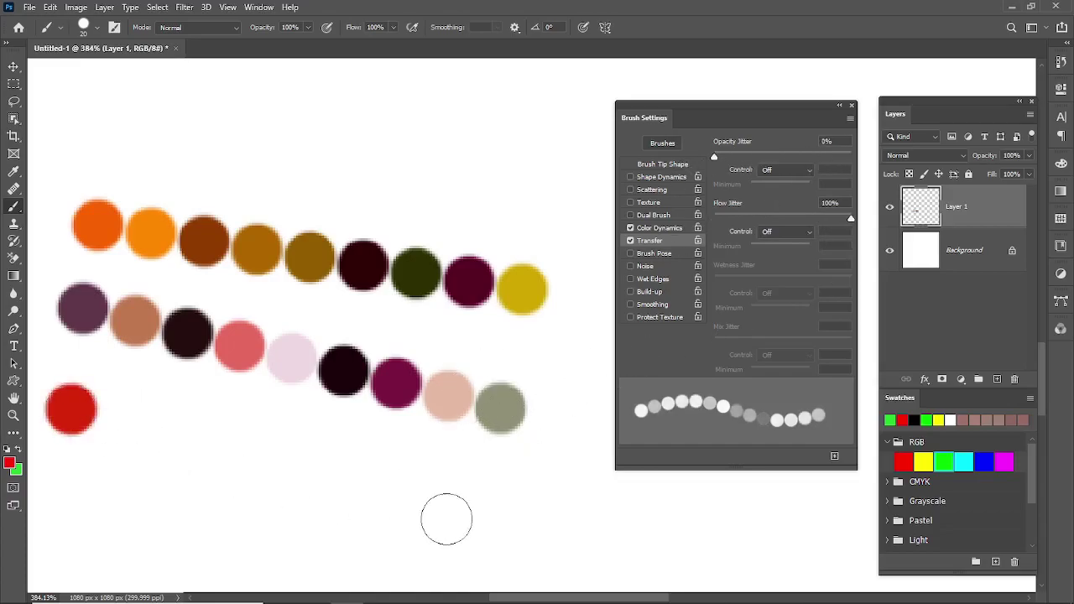
left_click(497, 532, "shift")
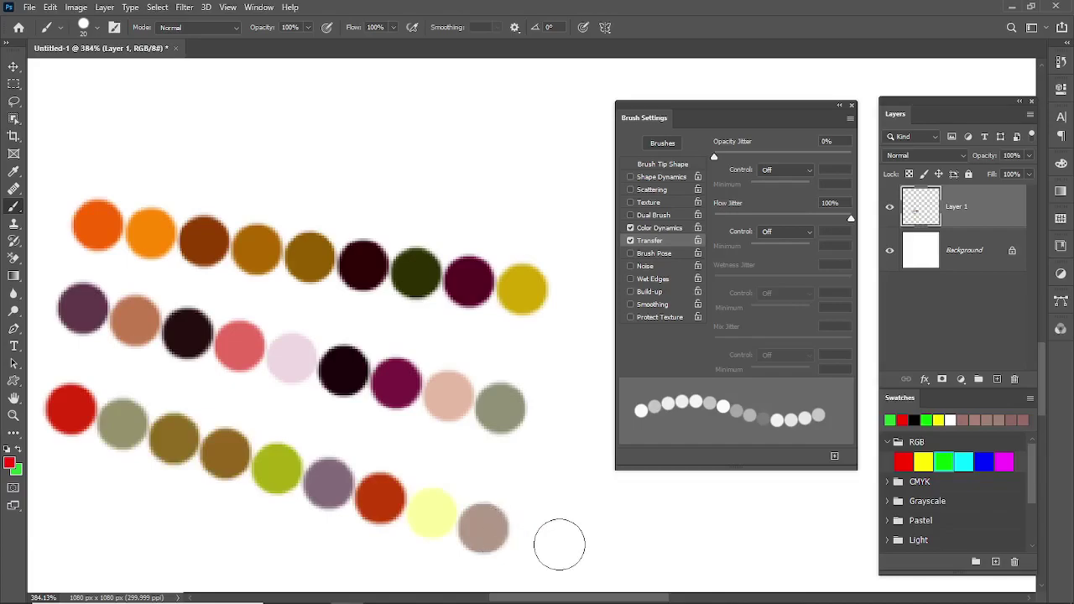
Set the Color Dynamics Hue Jitter to 0% and paint a fourth dotted line beneath the others
left_click(665, 228)
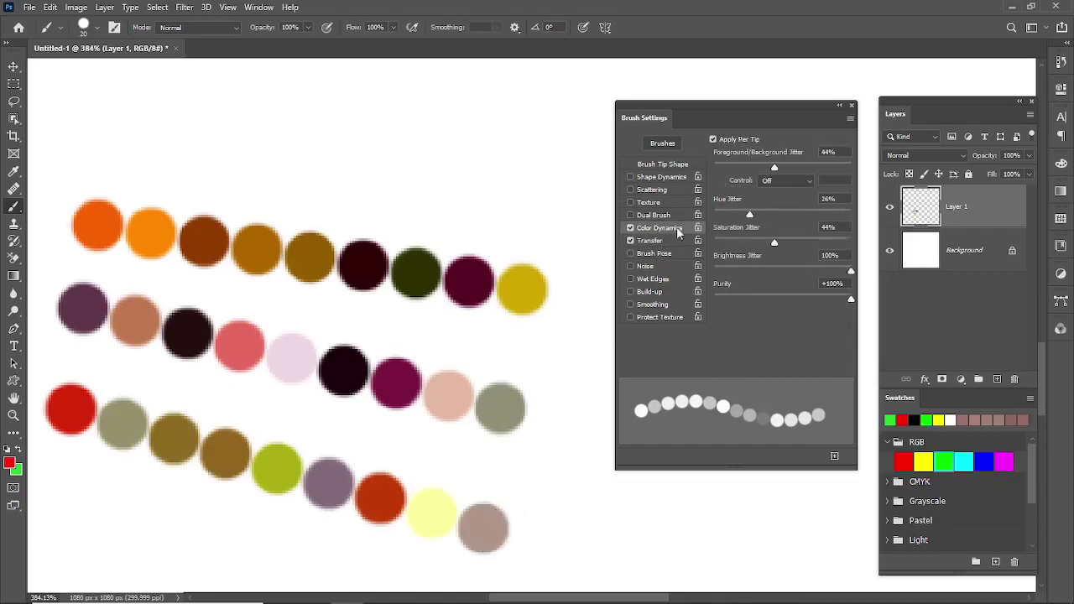
left_click_drag(749, 217, 713, 216)
mouse_move(56, 506)
left_mouse_down()
mouse_move(340, 598)
mouse_move(407, 598)
mouse_move(449, 569)
left_mouse_up()
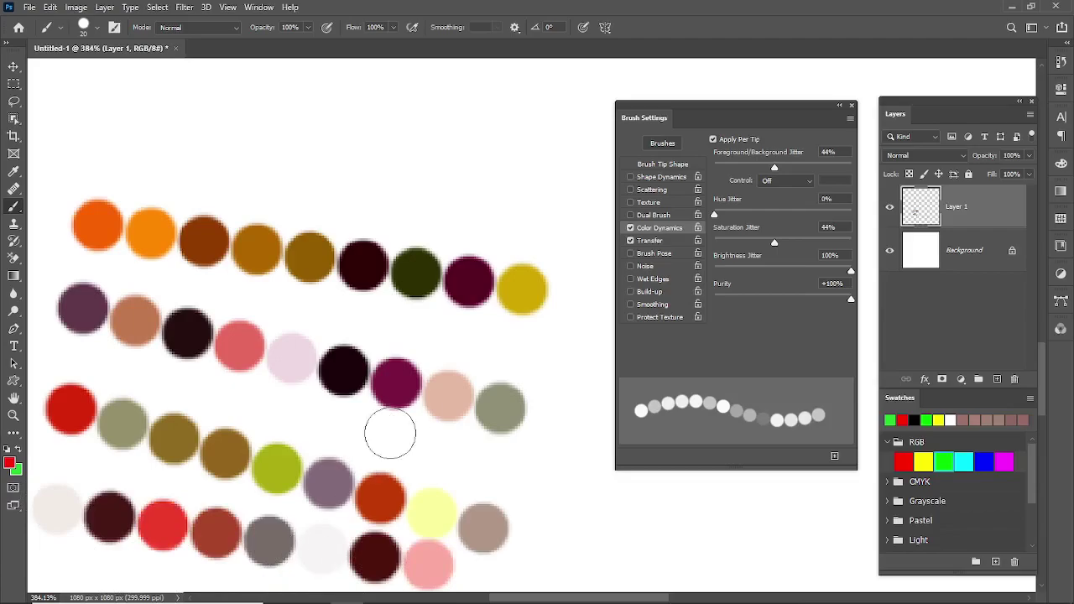
Turn off Apply Per Tip and Color Dynamics, and paint a dotted line above the others with only Transfer active
left_click(753, 140)
left_click(631, 228)
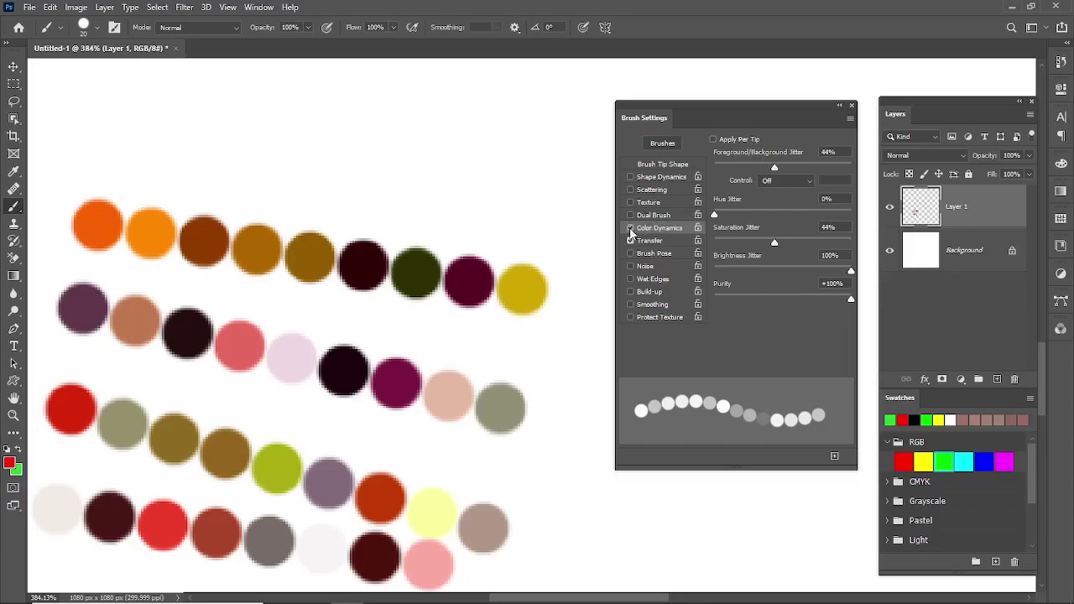
left_click(126, 153)
left_click(524, 214, "shift")
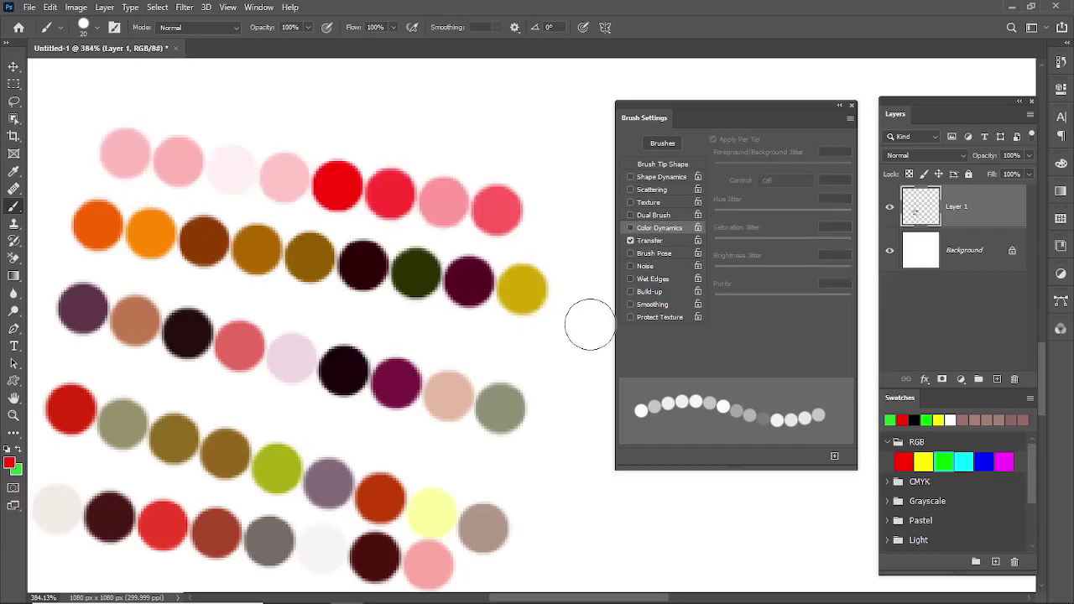
Clear the strokes from Layer 1, disable Transfer and enable Brush Pose with its settings shown
left_click(656, 242)
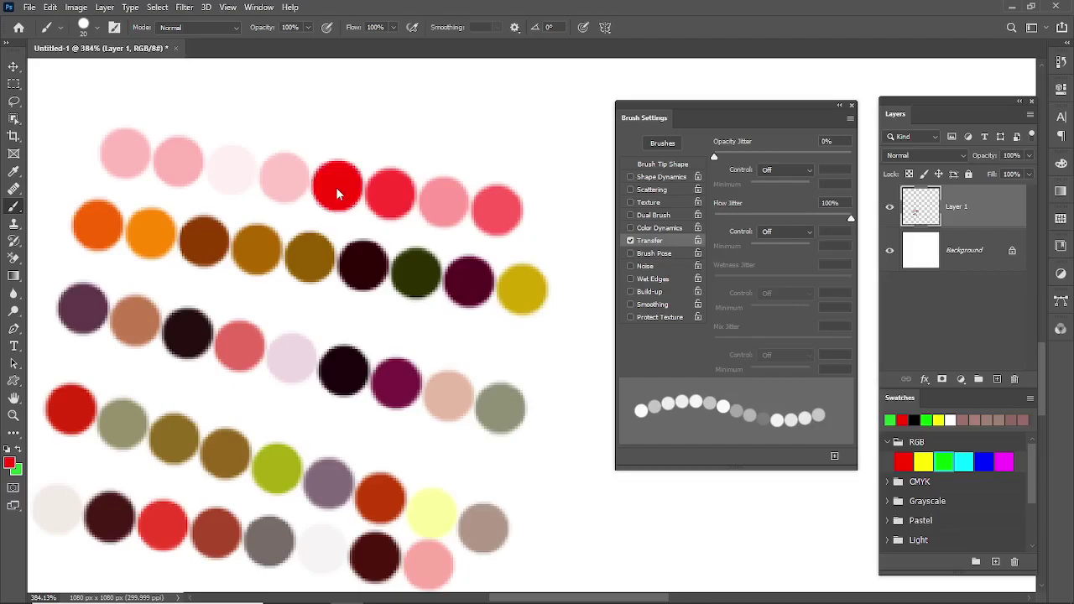
key("Delete")
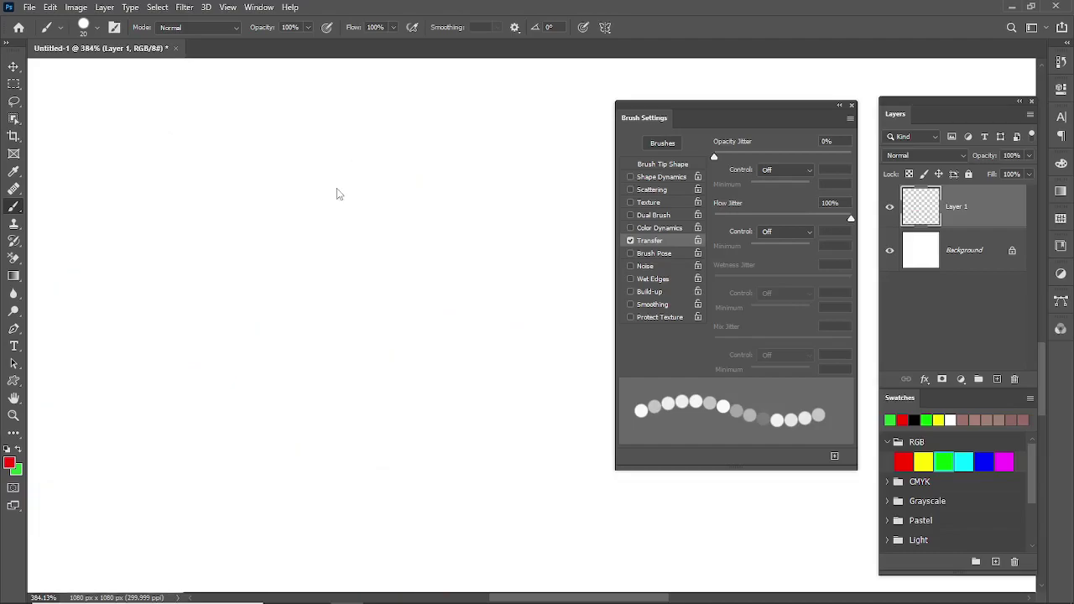
left_click(631, 241)
left_click(661, 255)
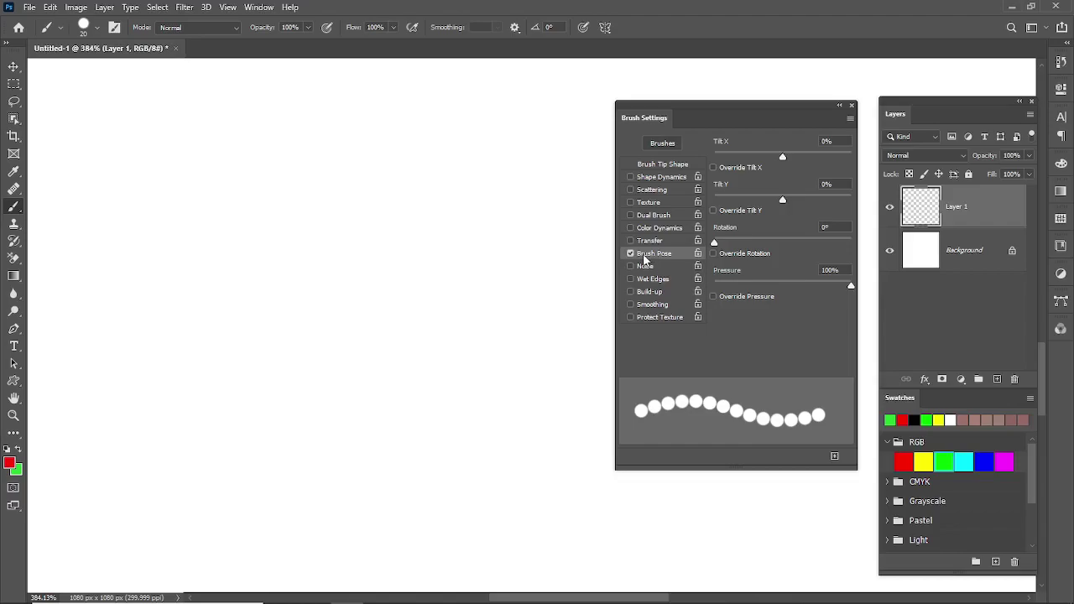
Disable Brush Pose and set the brush tip to 45 px size, 21% hardness and 1% spacing
left_click(631, 255)
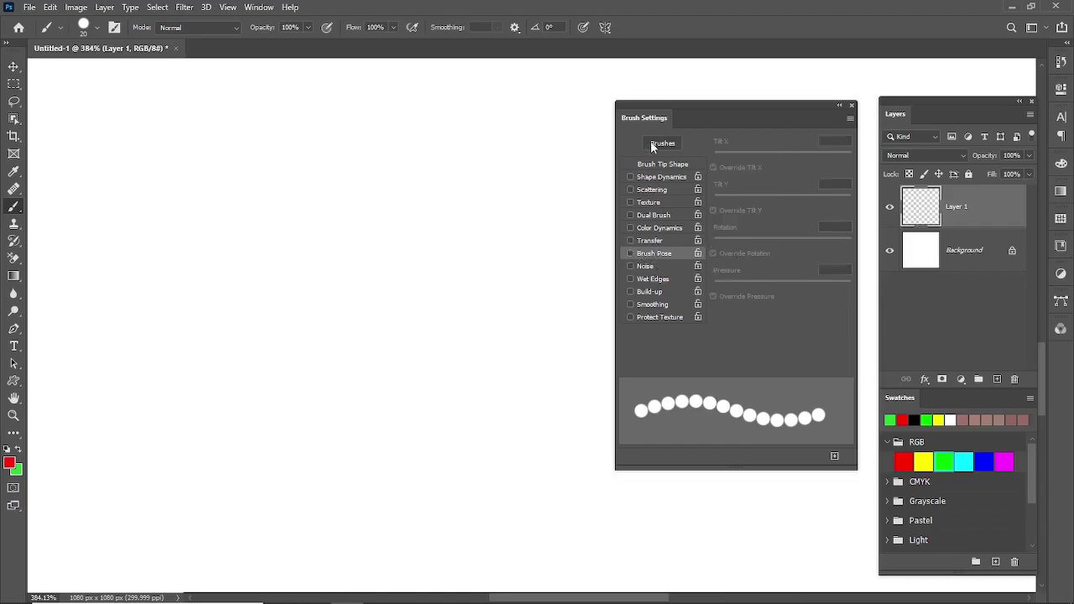
left_click(654, 166)
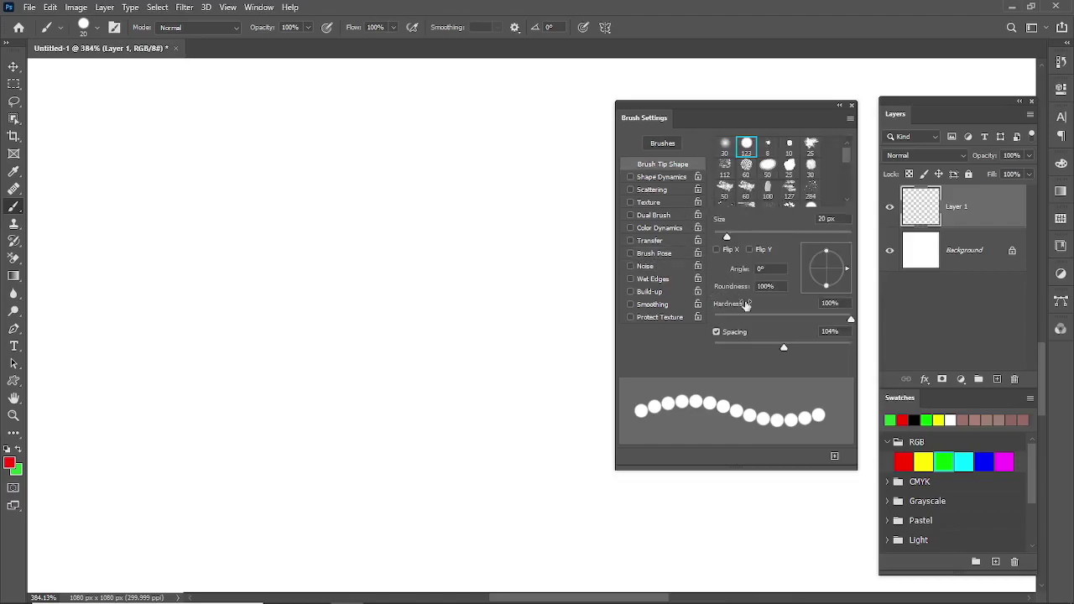
left_click_drag(785, 348, 694, 358)
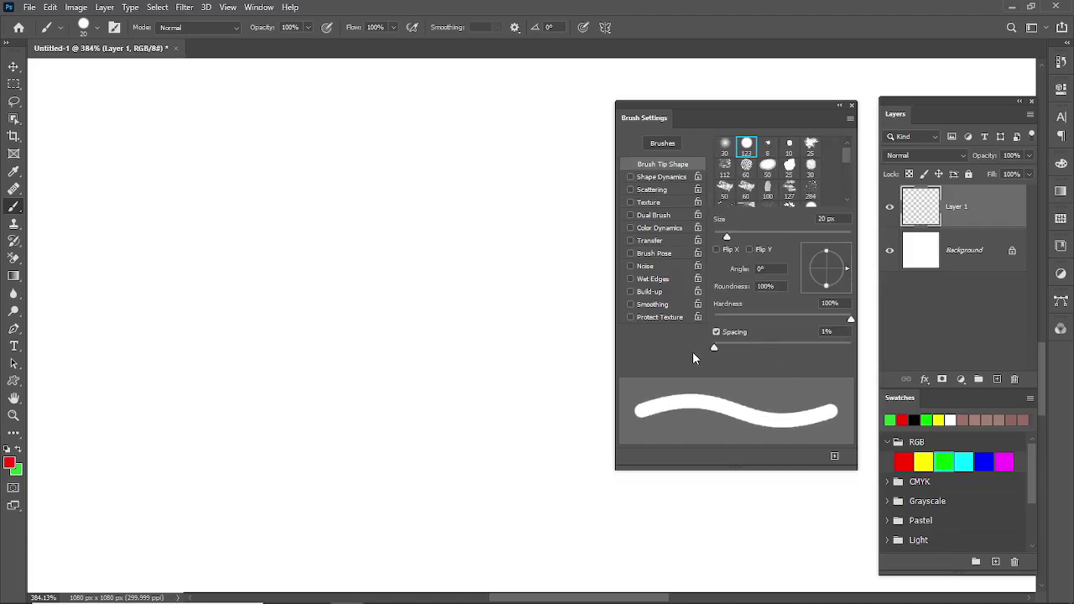
left_click_drag(726, 238, 746, 242)
left_click_drag(850, 320, 743, 322)
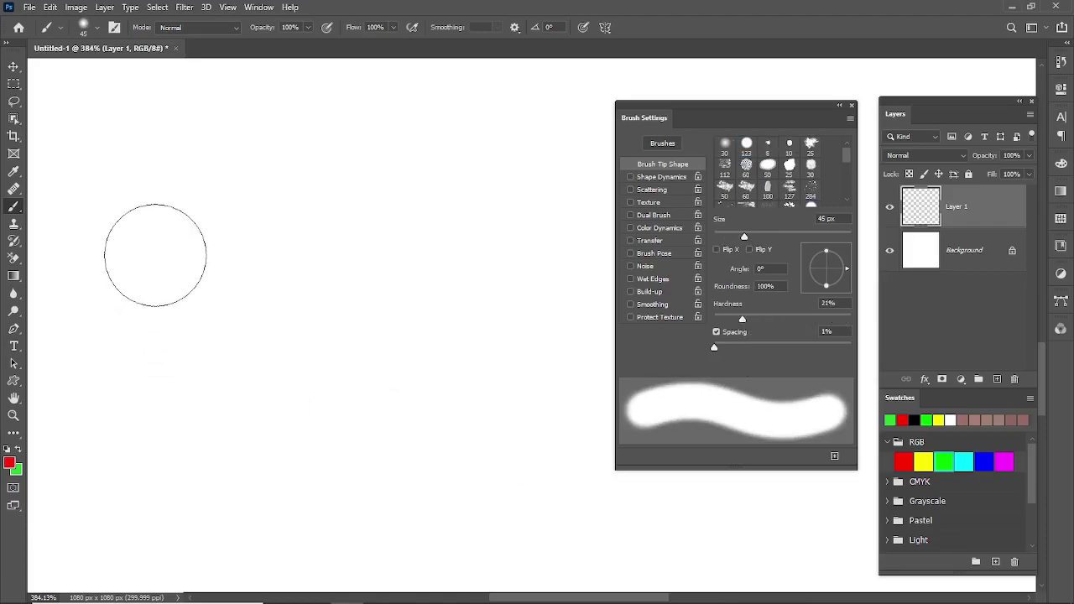
Paint a straight horizontal red stroke without Noise and a second one beneath it with Noise enabled
left_click(107, 247)
left_click(513, 246, "shift")
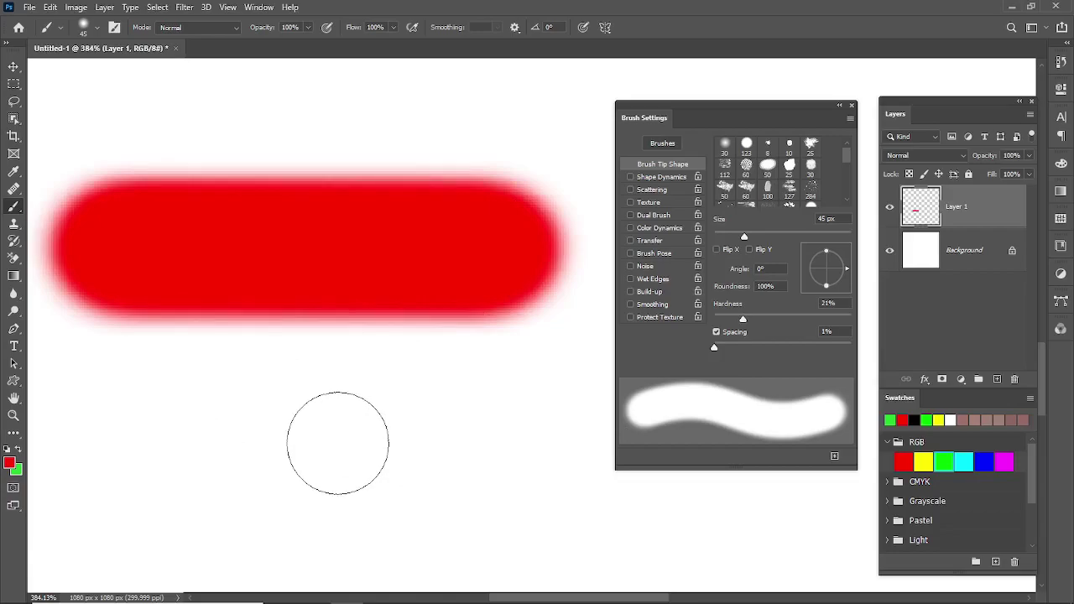
left_click(644, 267)
left_click(645, 268)
left_click(646, 272)
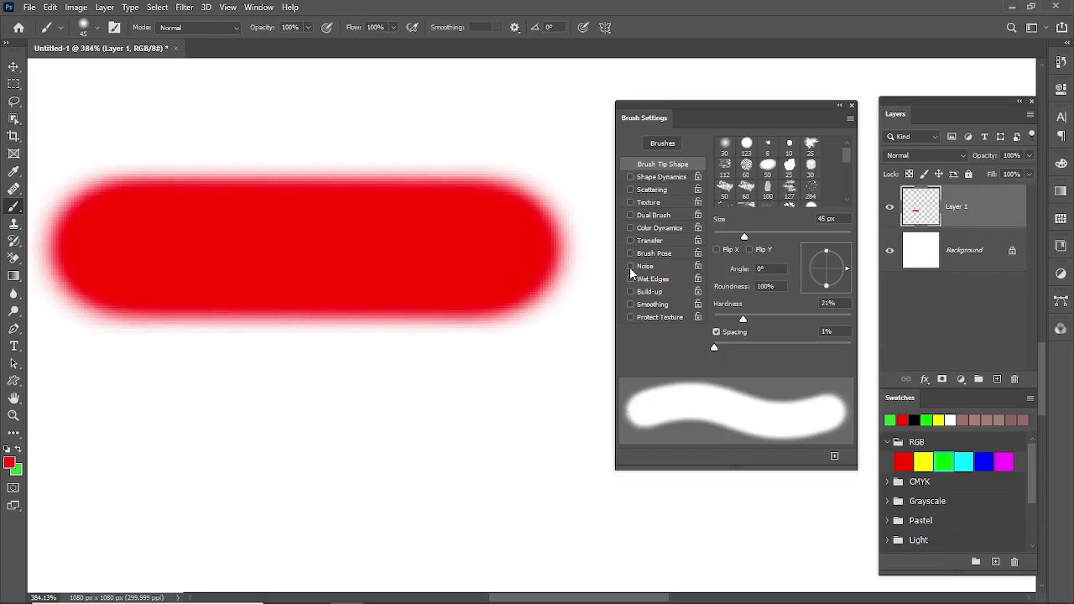
left_click(100, 437)
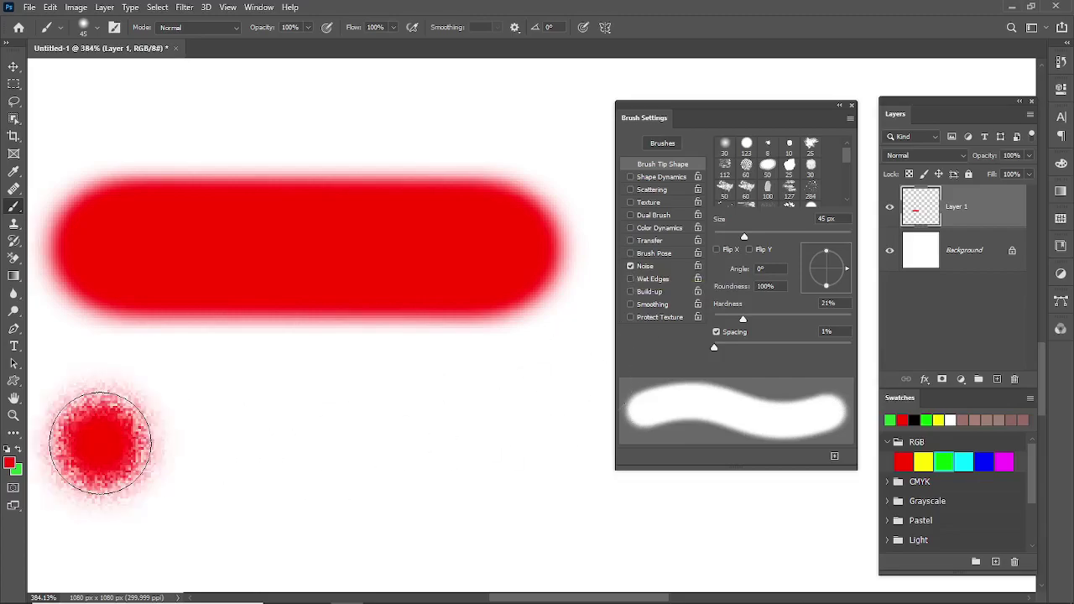
left_click(500, 434, "shift")
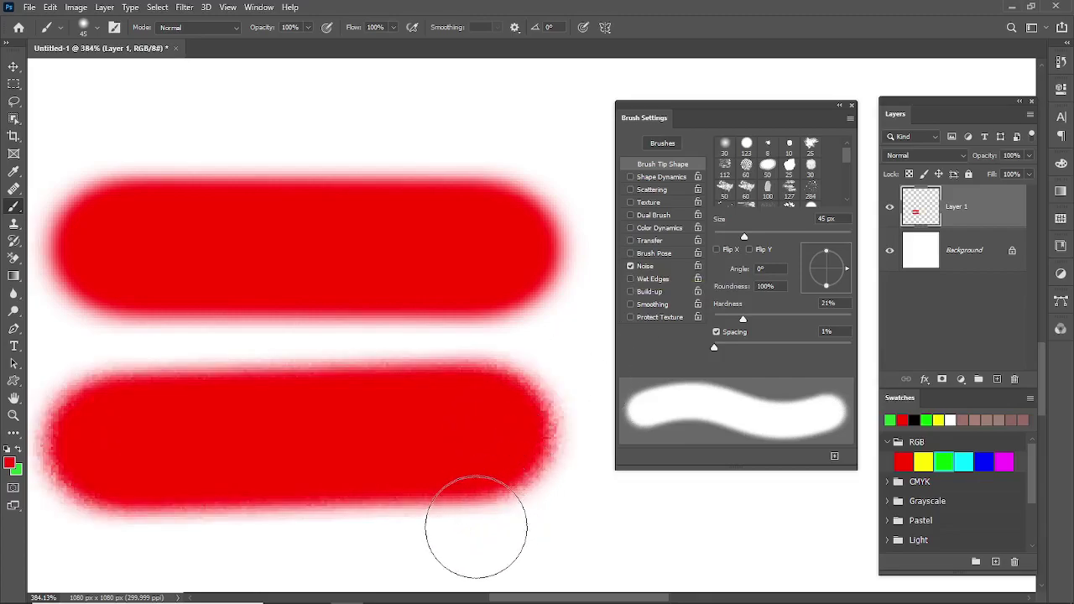
Paint black with Noise active over the ends of both red strokes, and clear Layer 1
scroll(496, 477, "up", 3)
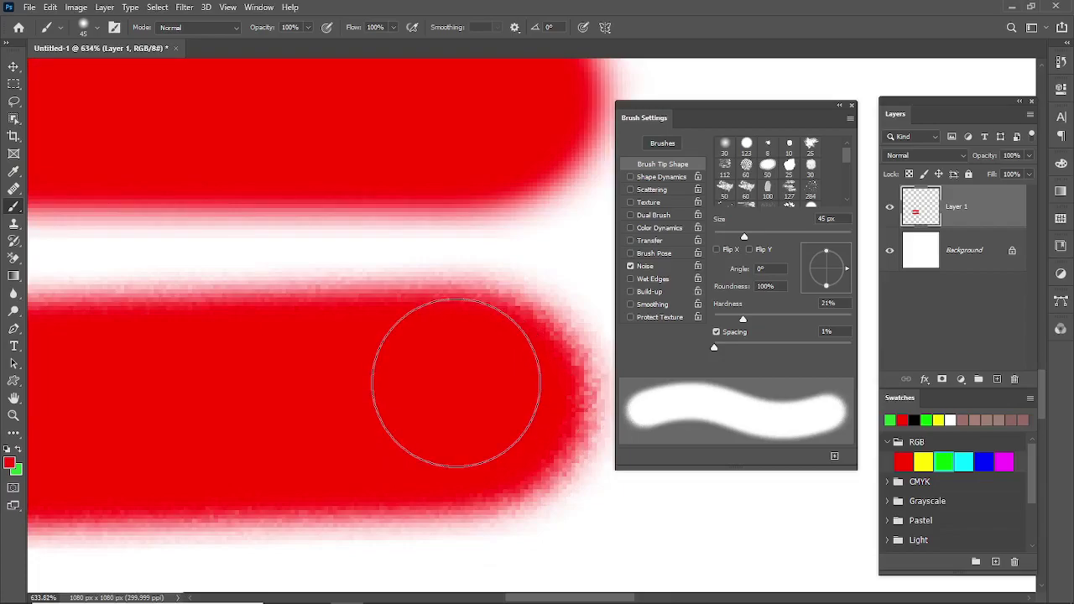
left_click(914, 419)
mouse_move(317, 312)
left_mouse_down()
mouse_move(303, 420)
mouse_move(467, 372)
mouse_move(436, 252)
mouse_move(322, 373)
left_mouse_up()
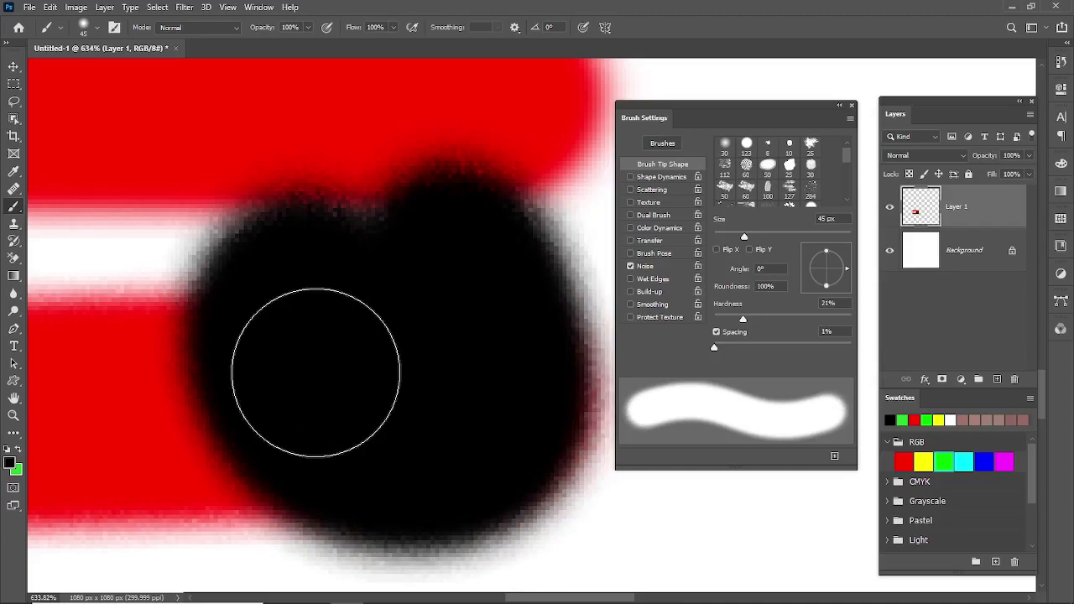
key("Delete")
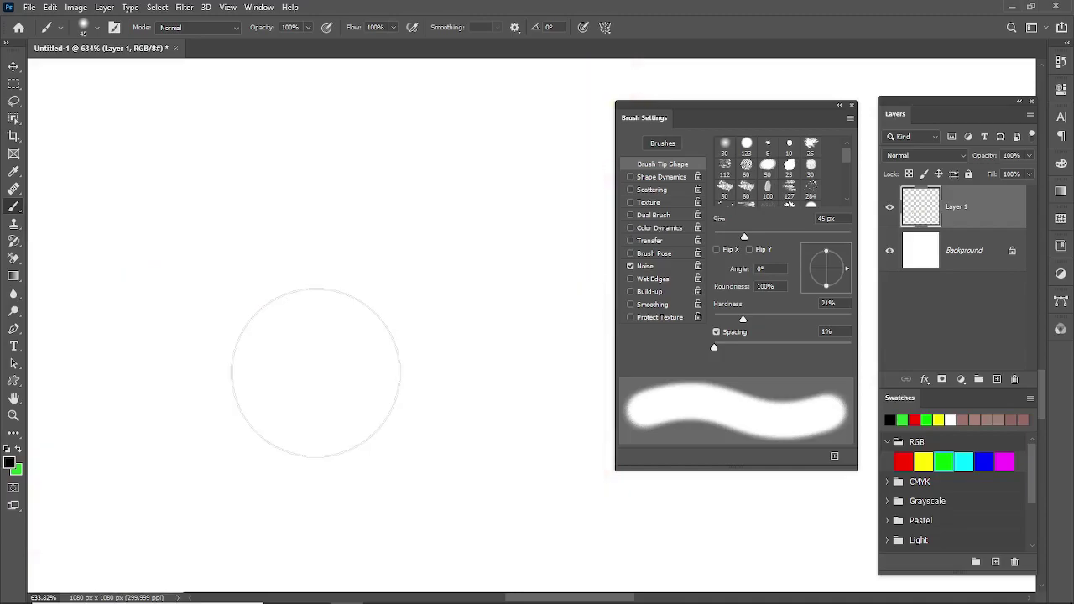
scroll(315, 373, "down", 1)
scroll(315, 372, "down", 6)
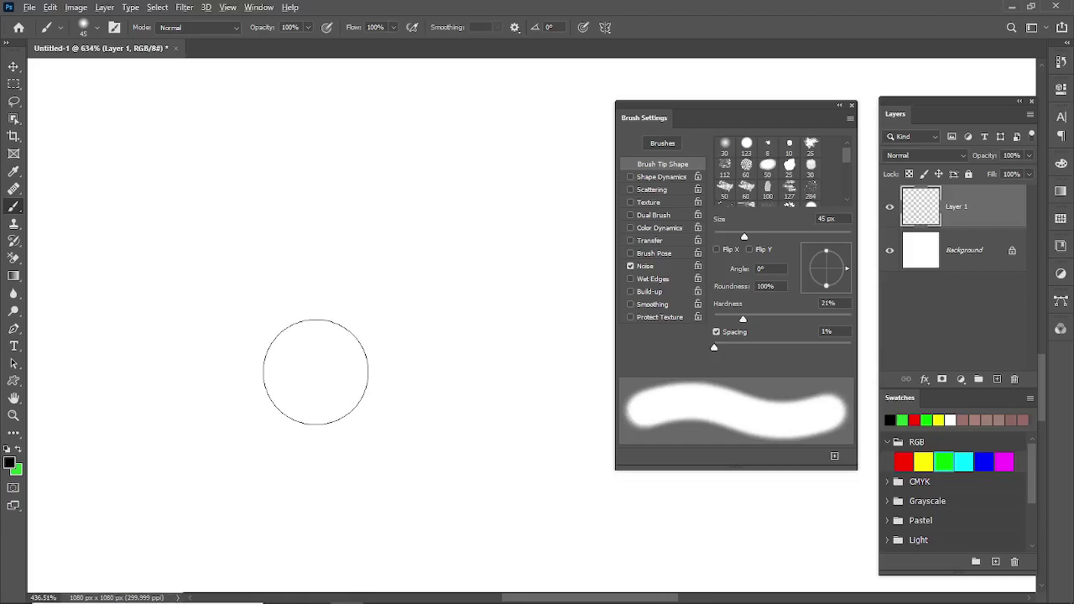
Set the brush to 16 px and 49% hardness, and replace Noise with Wet Edges
left_click_drag(743, 238, 724, 237)
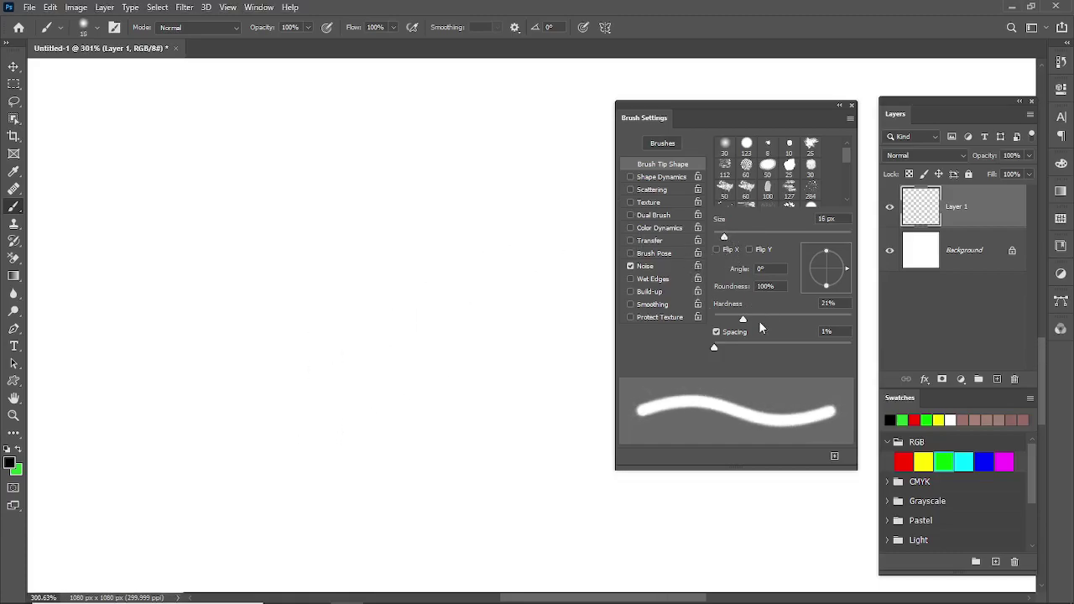
left_click_drag(745, 320, 781, 322)
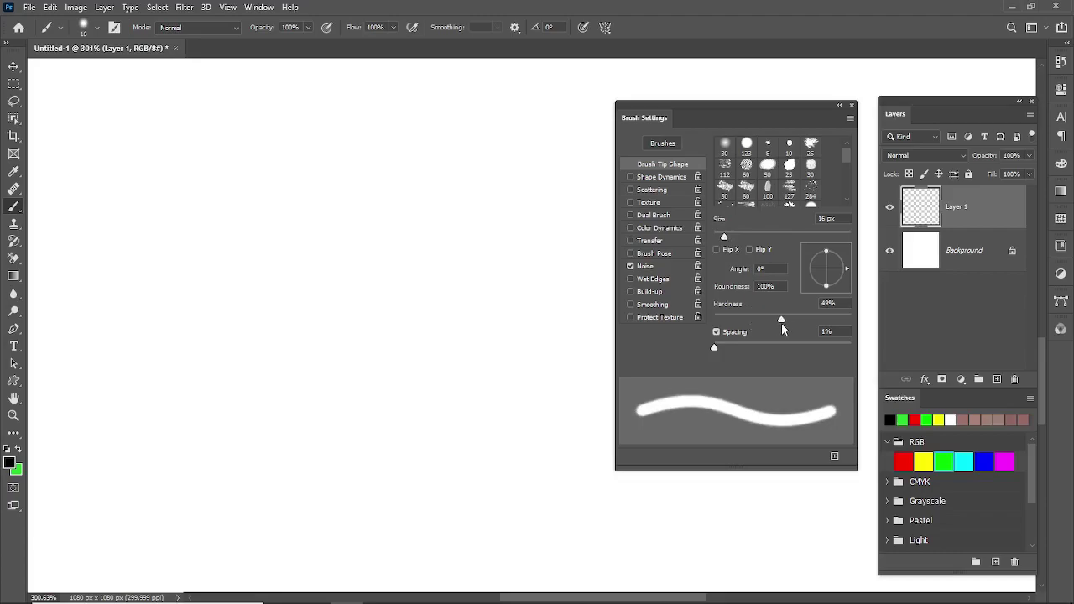
left_click(657, 281)
left_click(646, 267)
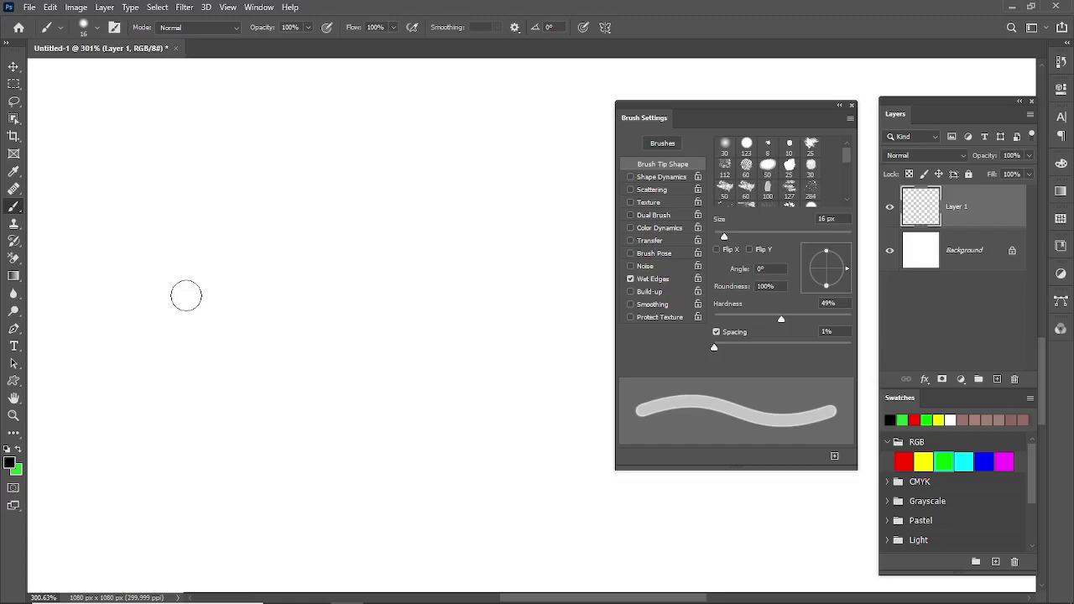
Choose RGB red, enlarge the brush to 35 px and paint a diagonal stroke with Wet Edges
left_click(903, 462)
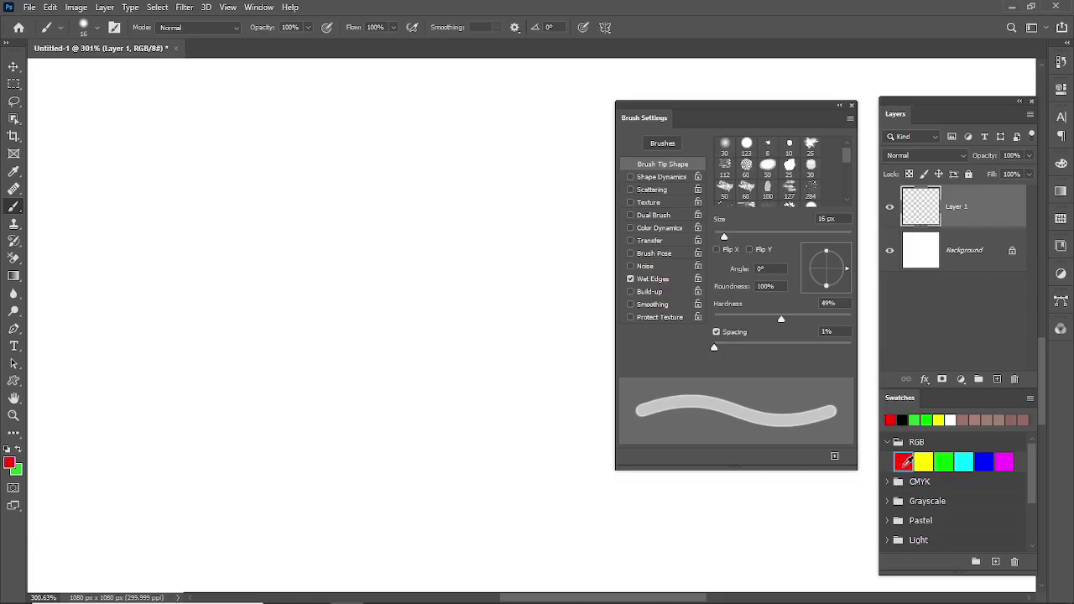
key("bracketright")
key("bracketright")
key("bracketright")
key("bracketright")
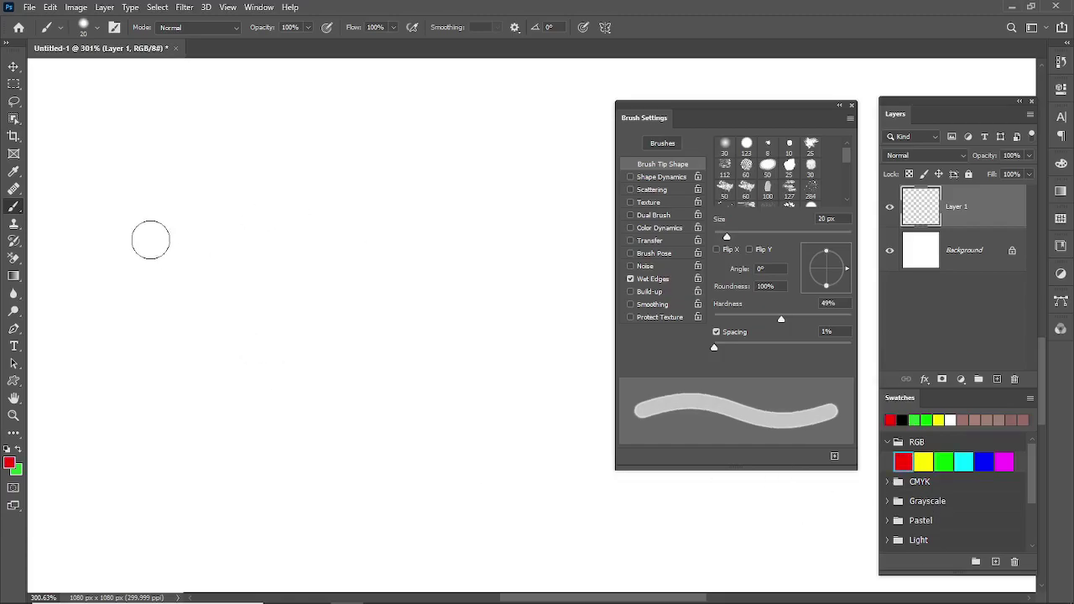
mouse_move(142, 244)
left_mouse_down()
mouse_move(301, 368)
mouse_move(460, 430)
left_mouse_up()
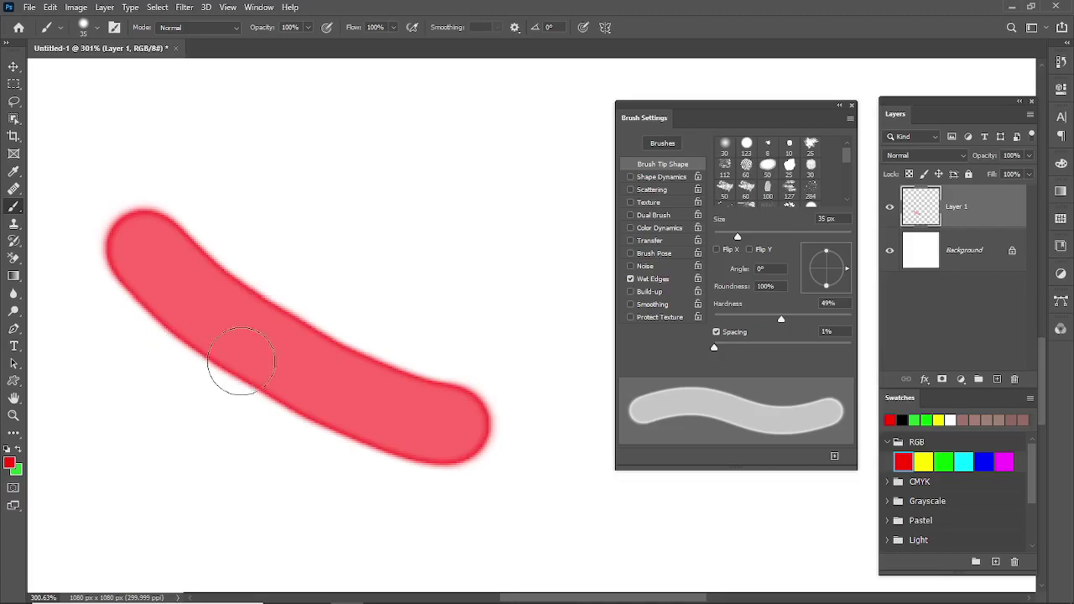
Paint several curved wet-edge strokes overlapping the diagonal red stroke
left_click_drag(288, 354, 418, 277)
left_click(361, 388)
left_click_drag(373, 355, 525, 309)
mouse_move(398, 396)
left_mouse_down()
mouse_move(480, 383)
mouse_move(470, 402)
left_mouse_up()
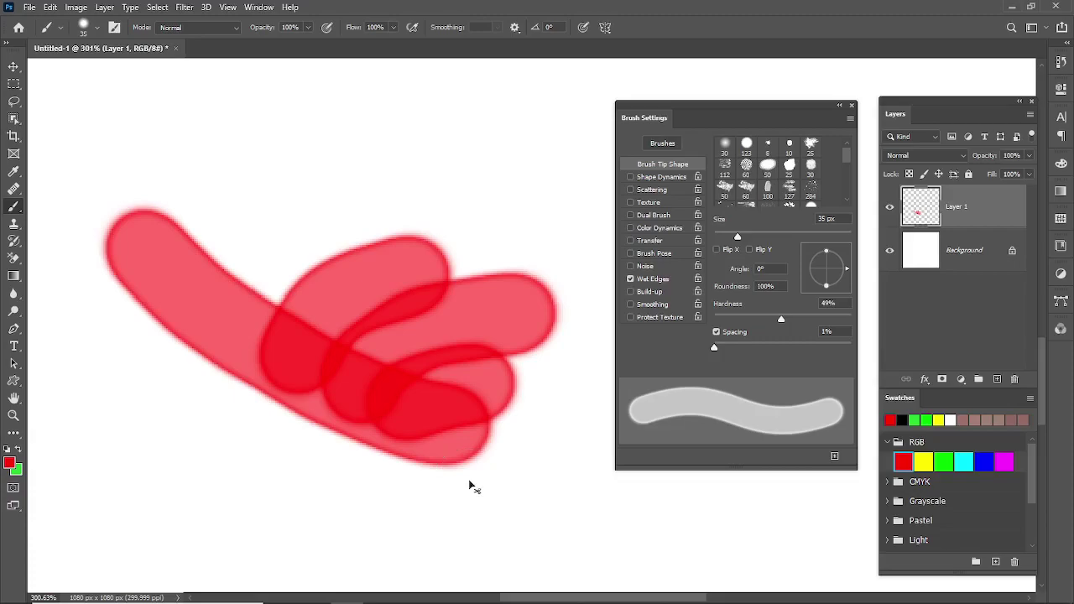
Undo all the wet-edge strokes so Layer 1 is empty
key("ctrl+z")
key("ctrl+z")
key("ctrl+z")
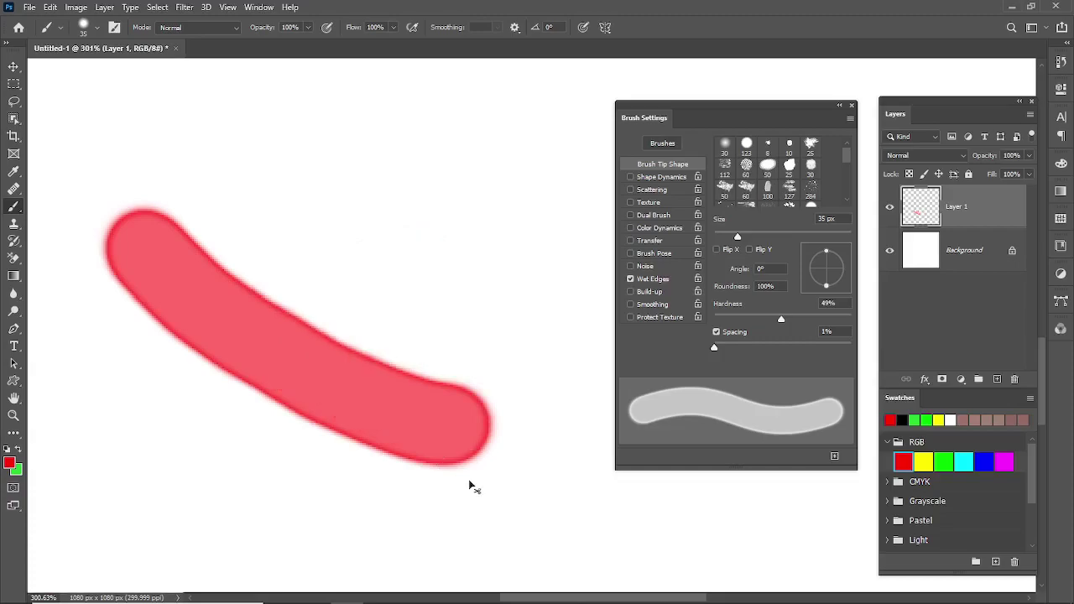
key("ctrl+z")
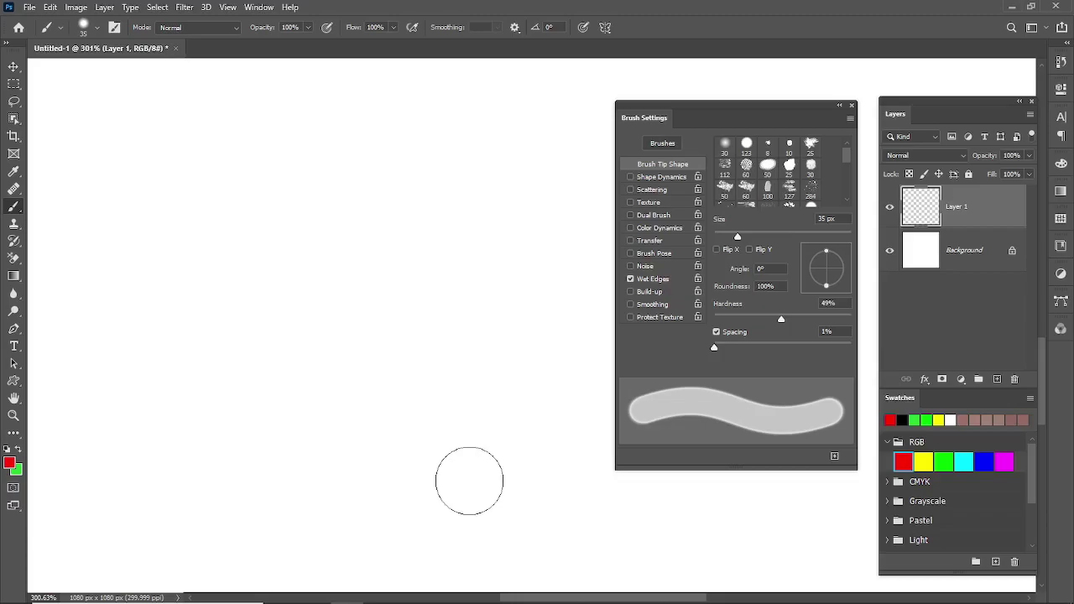
Disable Wet Edges and enable Build-up for the brush
left_click(656, 278)
left_click(654, 292)
left_click(654, 296)
left_click(654, 296)
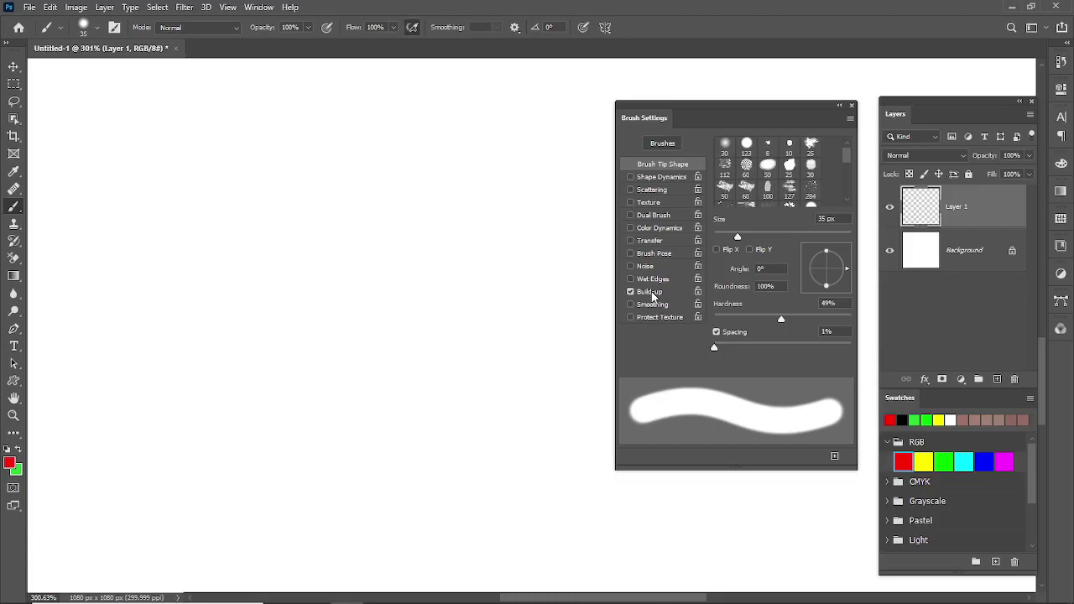
Replace Build-up with Smoothing, and paint and undo a wavy red test stroke
left_click(654, 296)
left_click(660, 305)
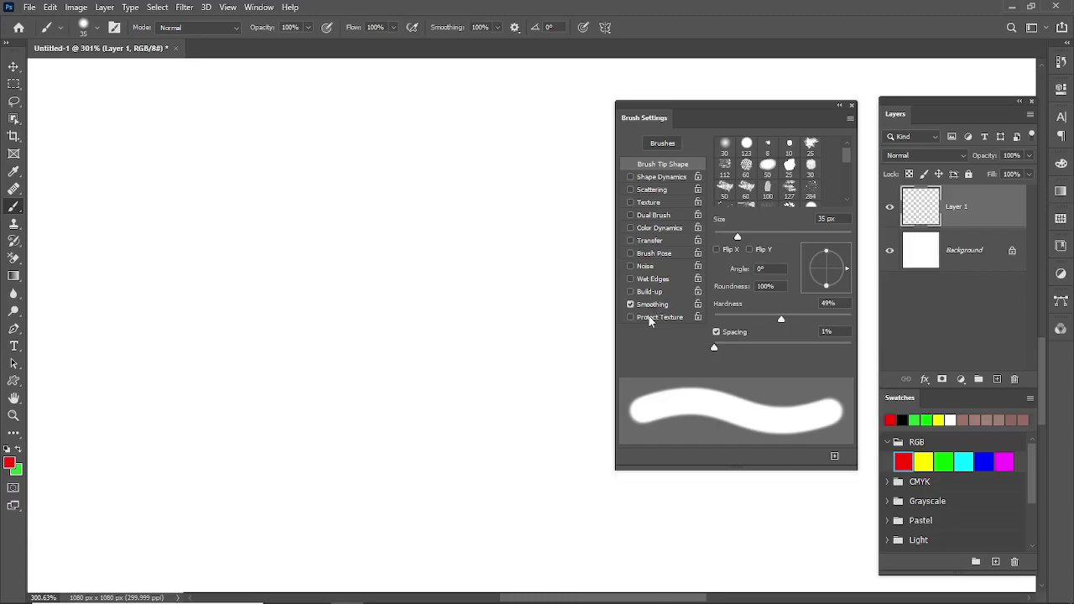
mouse_move(156, 309)
left_mouse_down()
mouse_move(239, 253)
mouse_move(325, 298)
mouse_move(378, 377)
mouse_move(461, 387)
mouse_move(497, 354)
mouse_move(522, 257)
mouse_move(537, 297)
left_mouse_up()
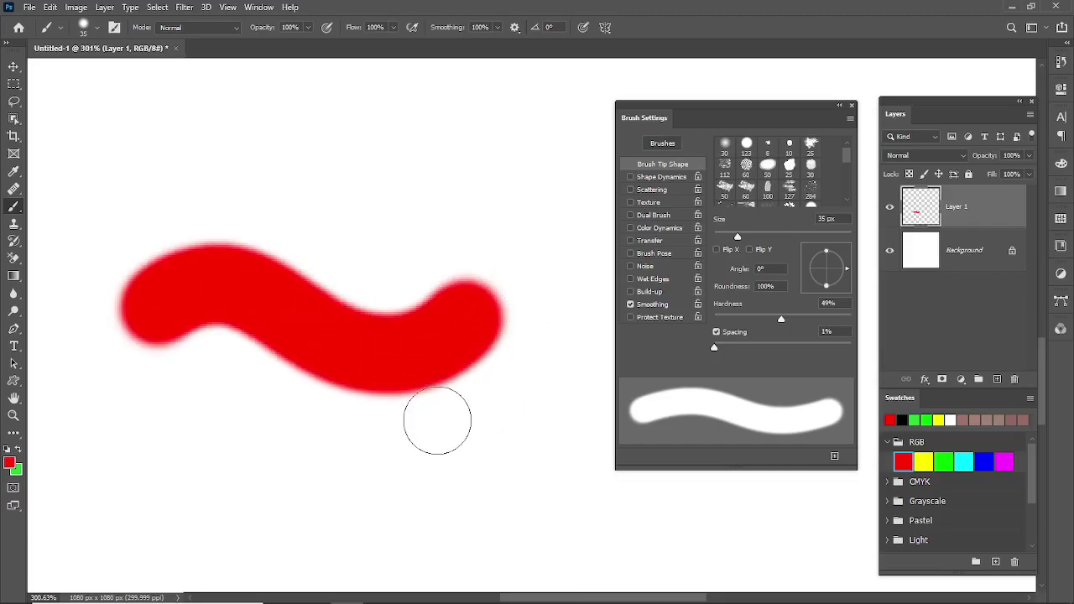
key("ctrl+z")
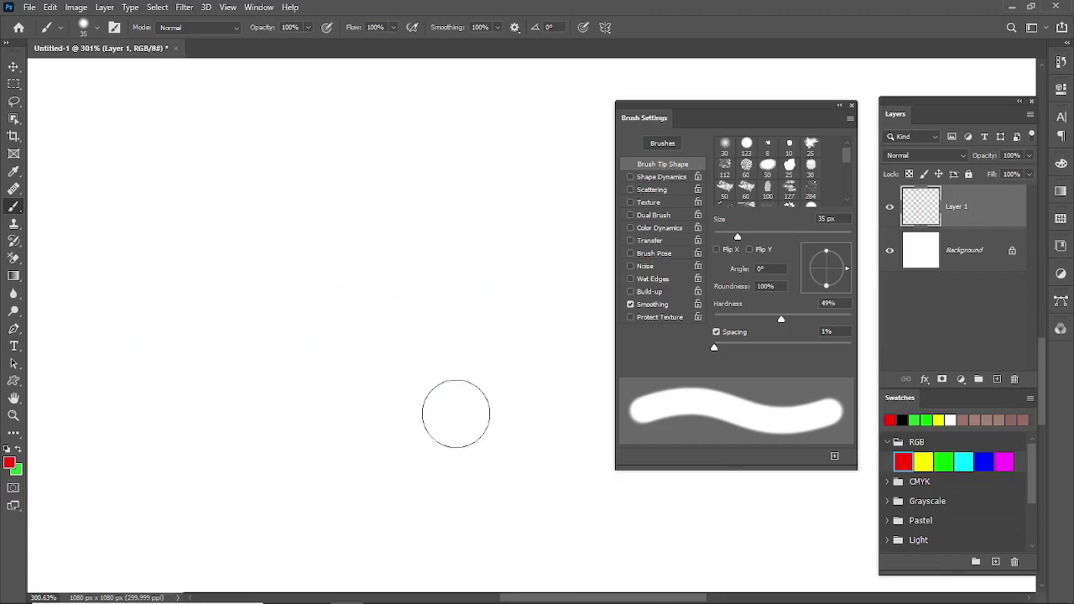
Disable Smoothing, and paint and undo a wavy red stroke for comparison
left_click(631, 304)
left_click(78, 391)
mouse_move(78, 390)
left_mouse_down()
mouse_move(224, 326)
mouse_move(337, 425)
mouse_move(481, 377)
mouse_move(502, 294)
left_mouse_up()
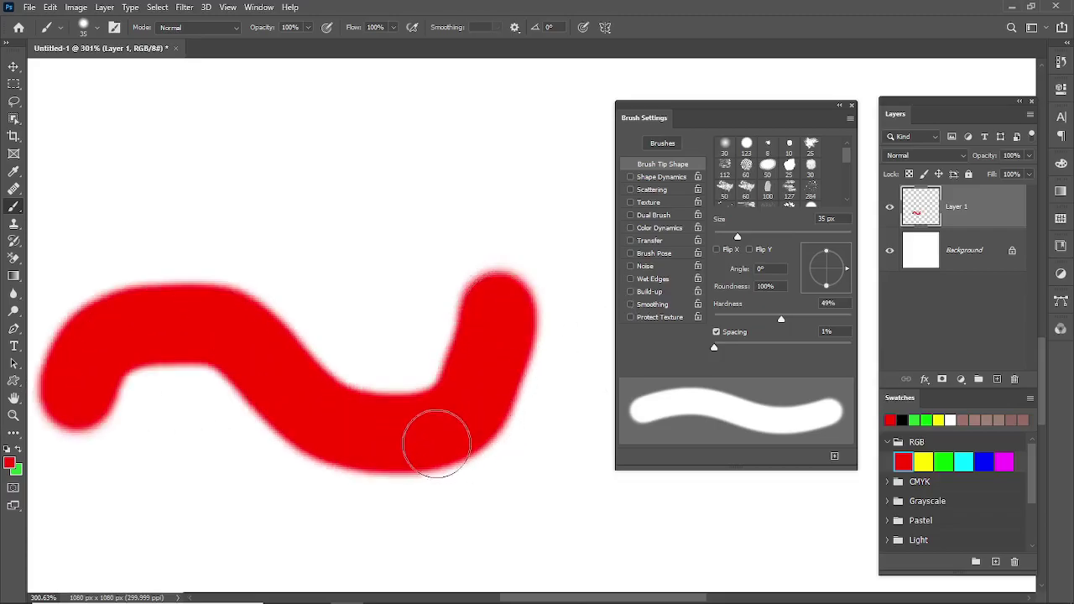
key("ctrl+z")
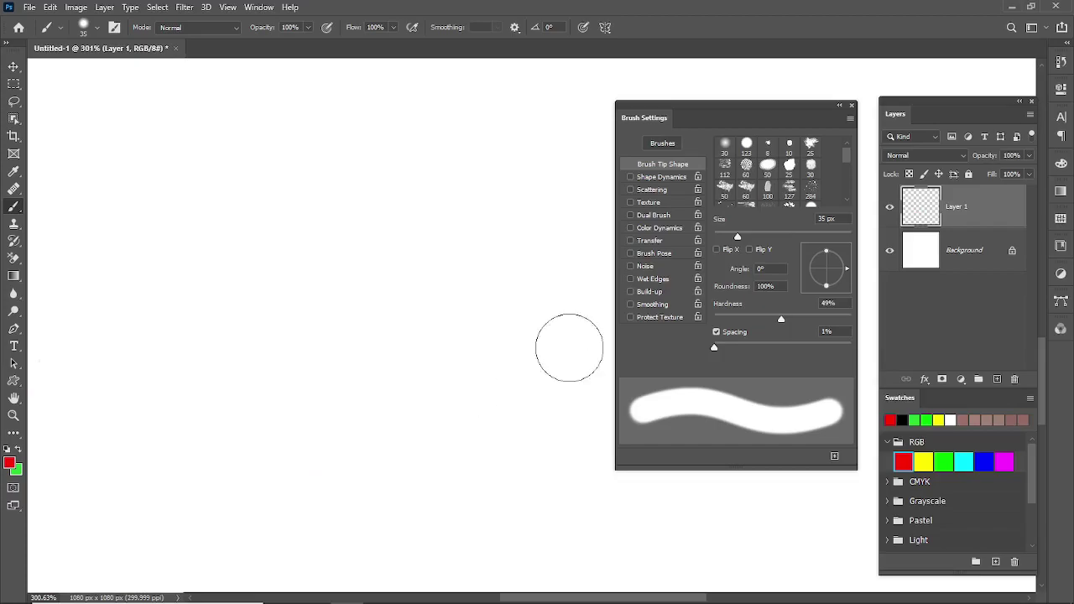
Enable Smoothing and Protect Texture, and paint two wavy red strokes one above the other
left_click(640, 305)
mouse_move(77, 383)
left_mouse_down()
mouse_move(110, 325)
mouse_move(243, 308)
mouse_move(359, 409)
mouse_move(442, 400)
mouse_move(494, 328)
mouse_move(492, 259)
left_mouse_up()
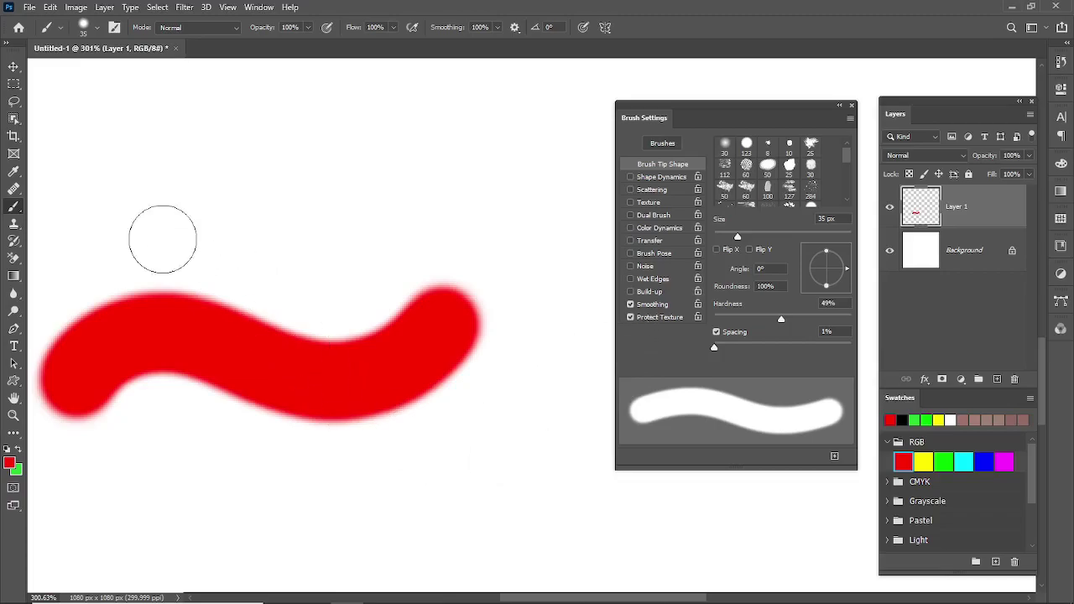
mouse_move(91, 211)
left_mouse_down()
mouse_move(140, 179)
mouse_move(215, 200)
mouse_move(309, 272)
mouse_move(407, 266)
mouse_move(447, 202)
mouse_move(446, 173)
left_mouse_up()
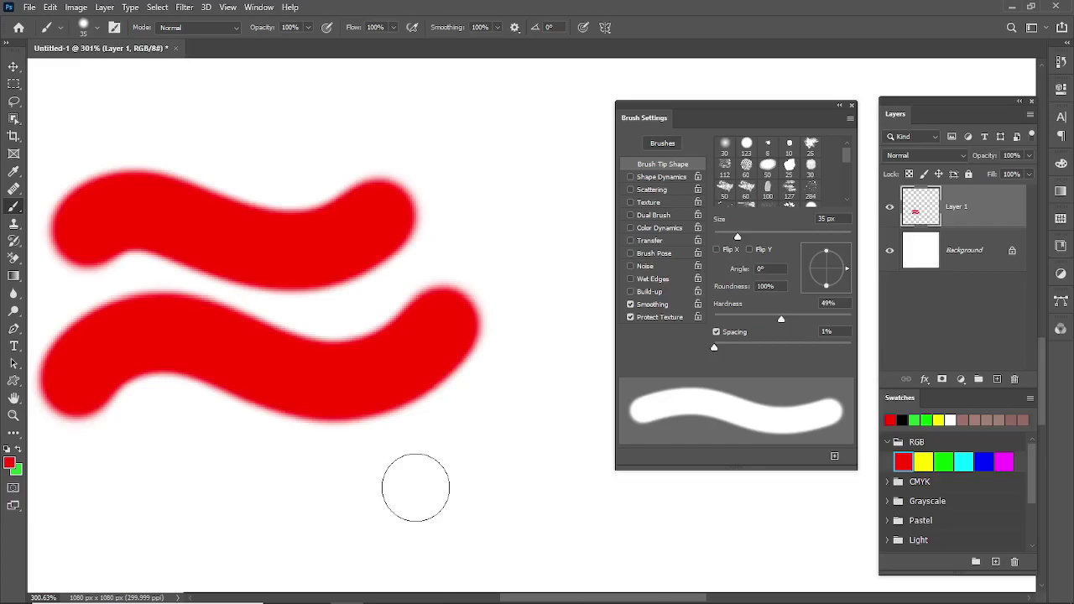
Undo both wavy strokes, reset the colors to default black and white, and switch to the Move tool
key("ctrl+z")
key("ctrl+z")
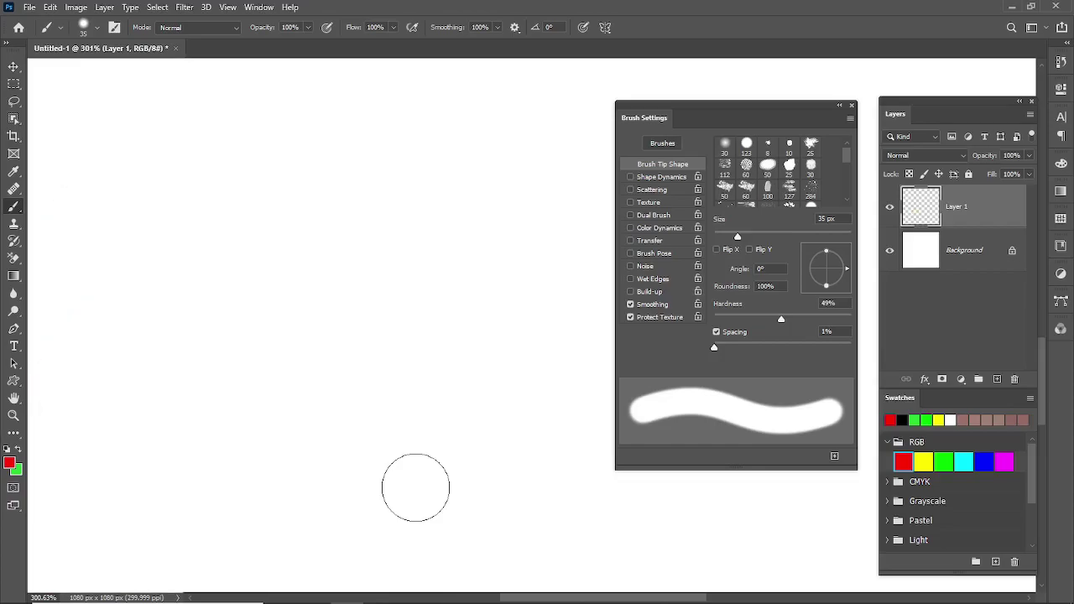
key("d")
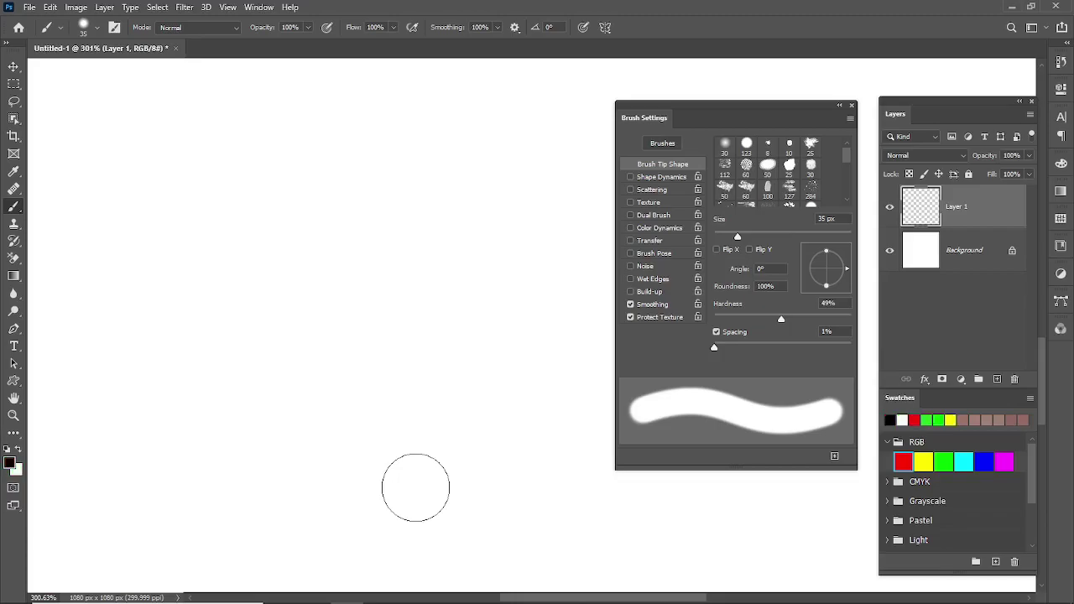
key("v")
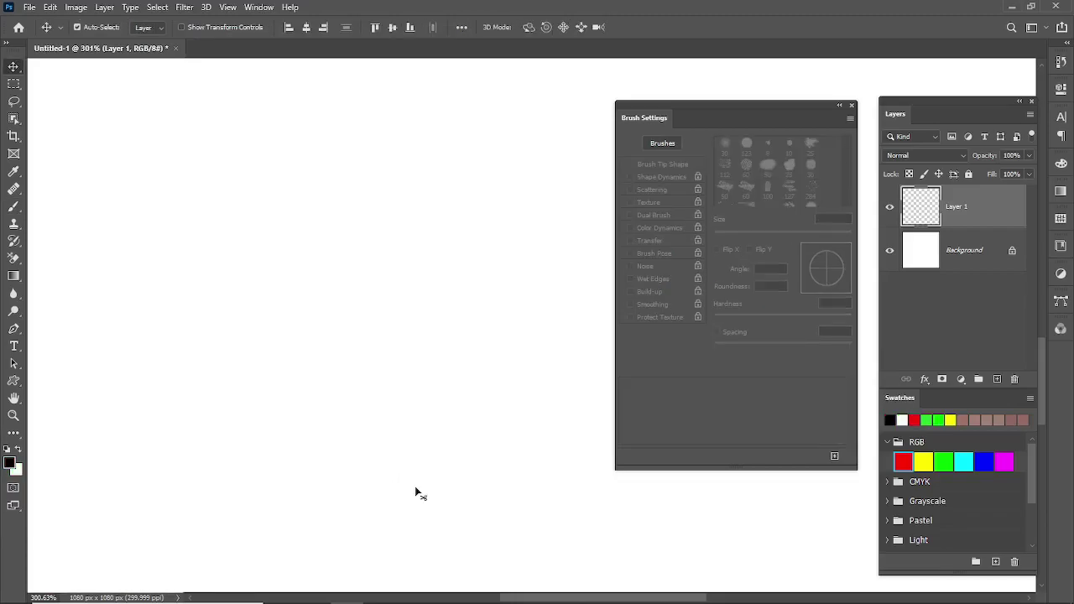
Open the parrot image david-clode-Q-8jreAEa-4-unsplash from the PHOTOSHOP IMAGES folder
left_click(30, 8)
left_click(40, 34)
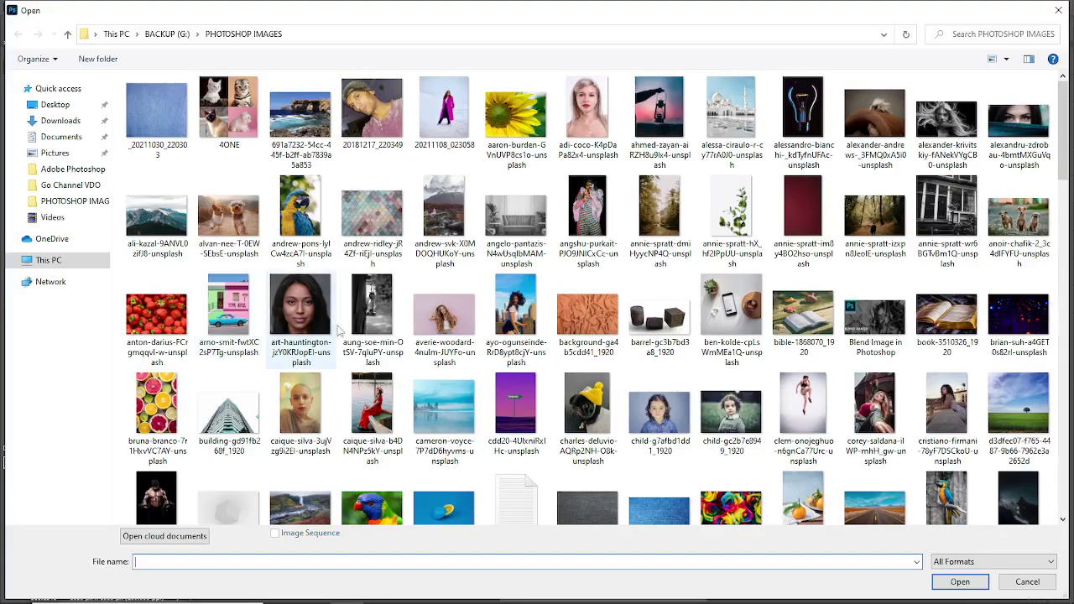
scroll(493, 371, "down", 10)
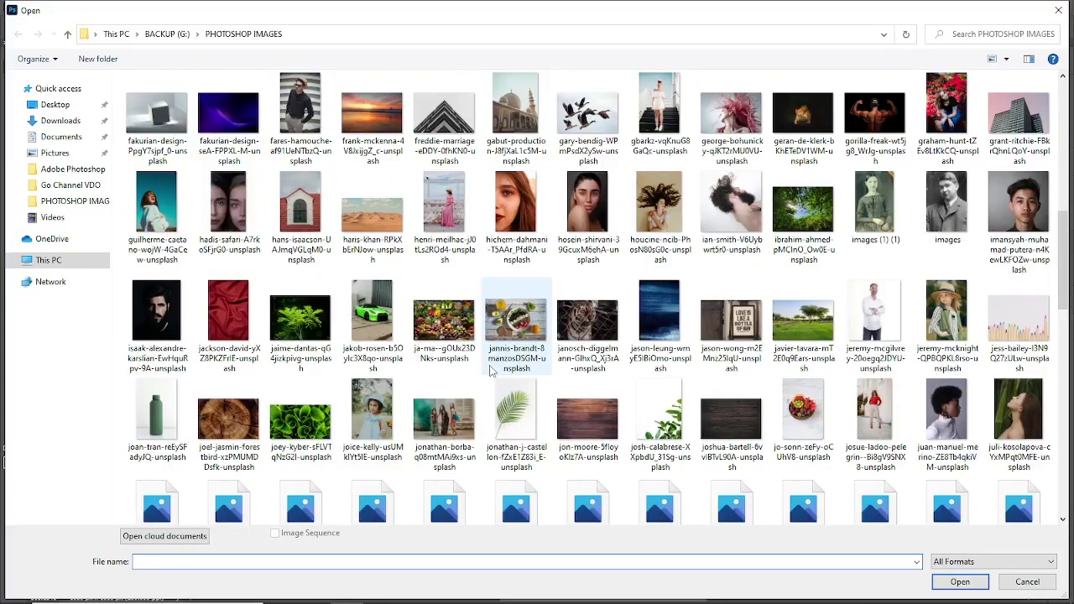
scroll(492, 371, "up", 10)
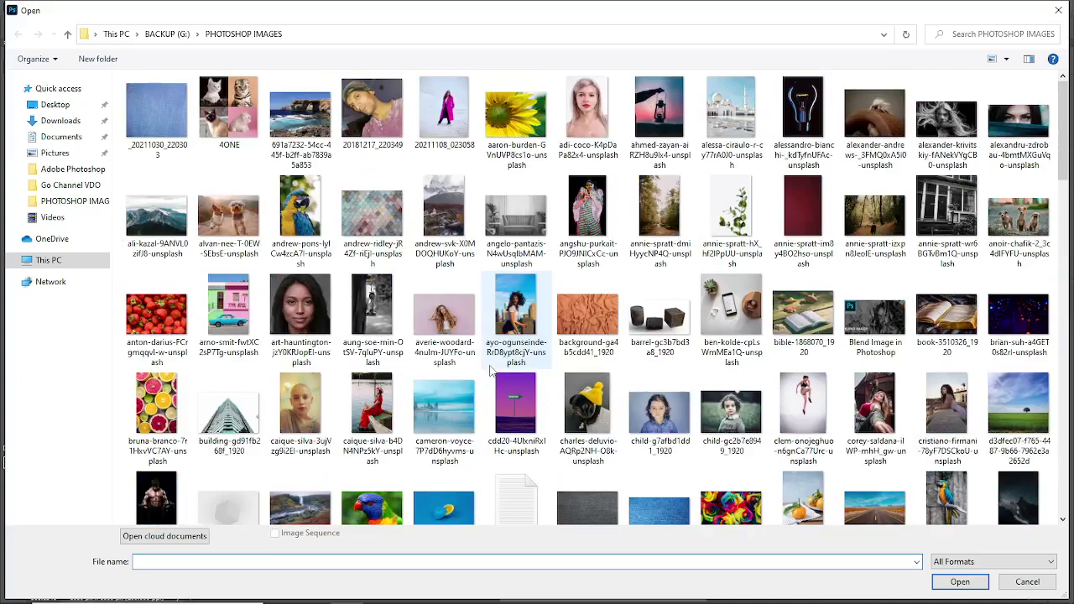
scroll(493, 371, "down", 5)
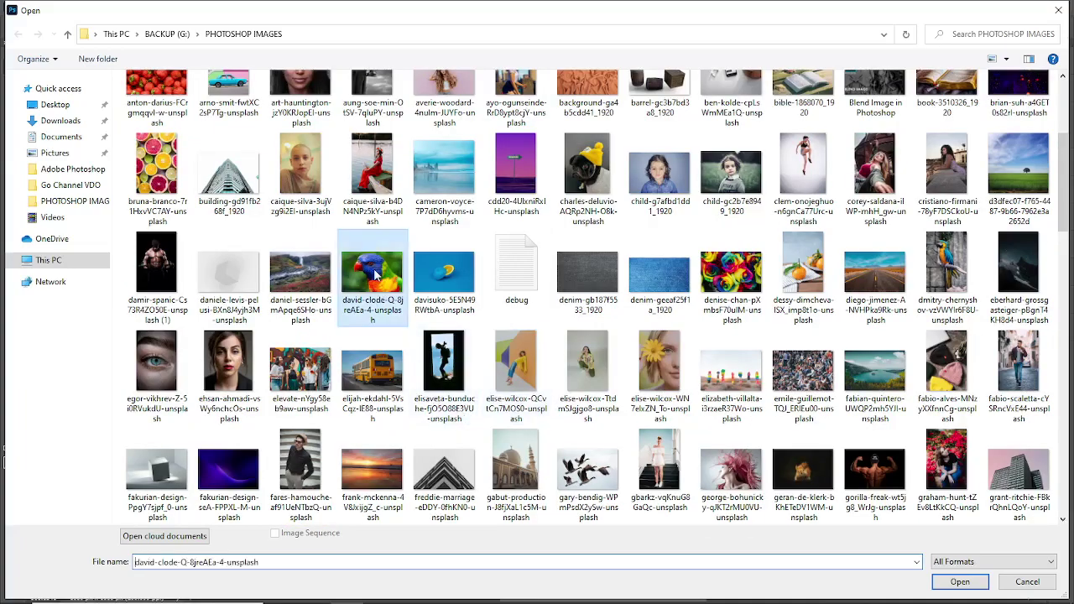
double_click(377, 285)
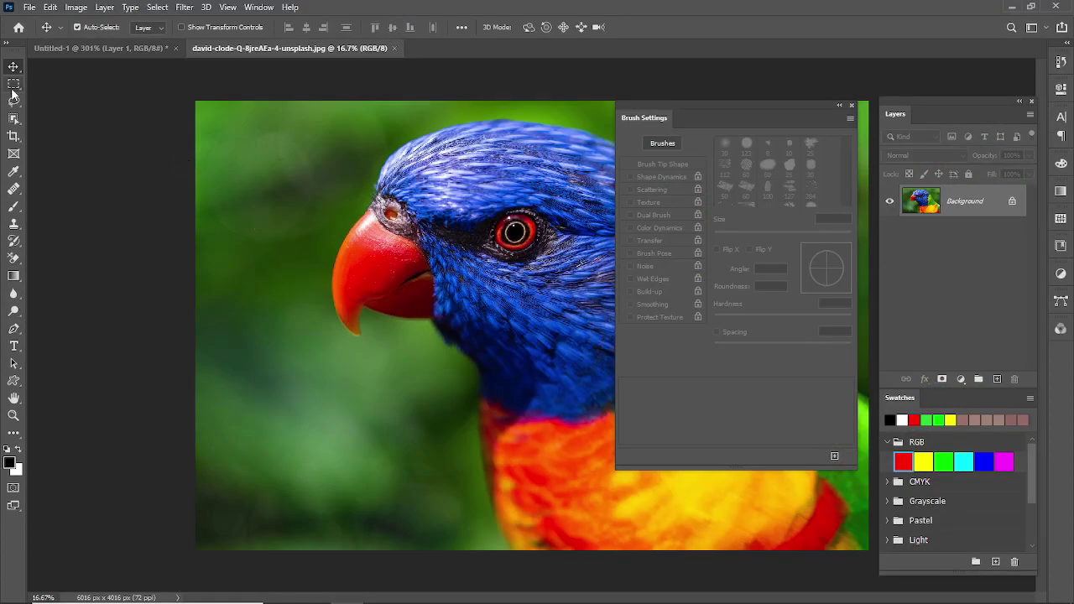
Select the parrot's beak with the Object Selection tool, copy it to a new layer, and hide the Background layer
left_click(15, 119)
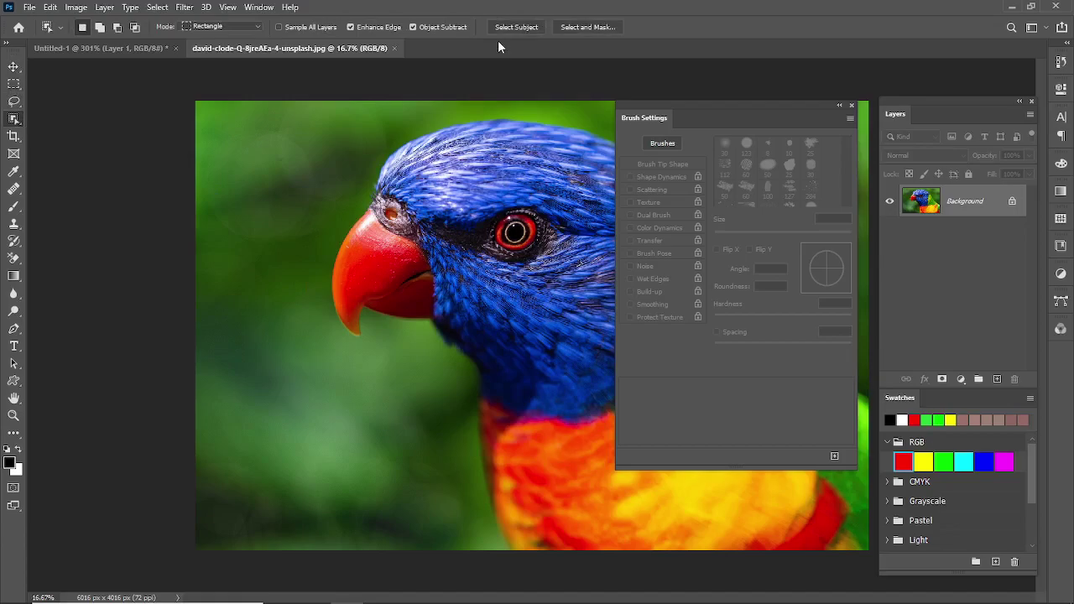
left_click_drag(300, 196, 443, 354)
key("ctrl+j")
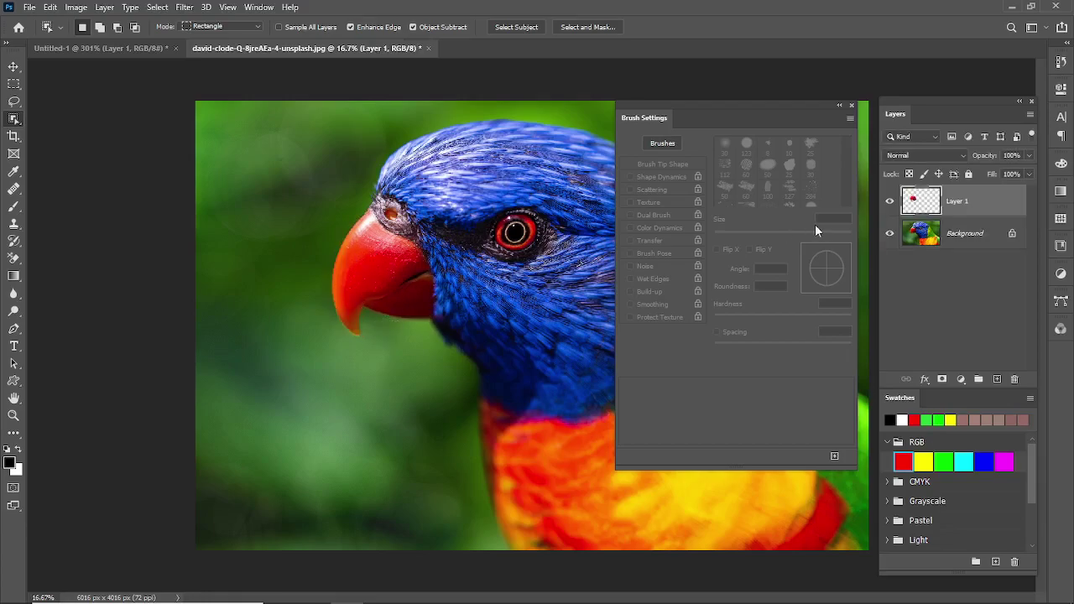
left_click(890, 233)
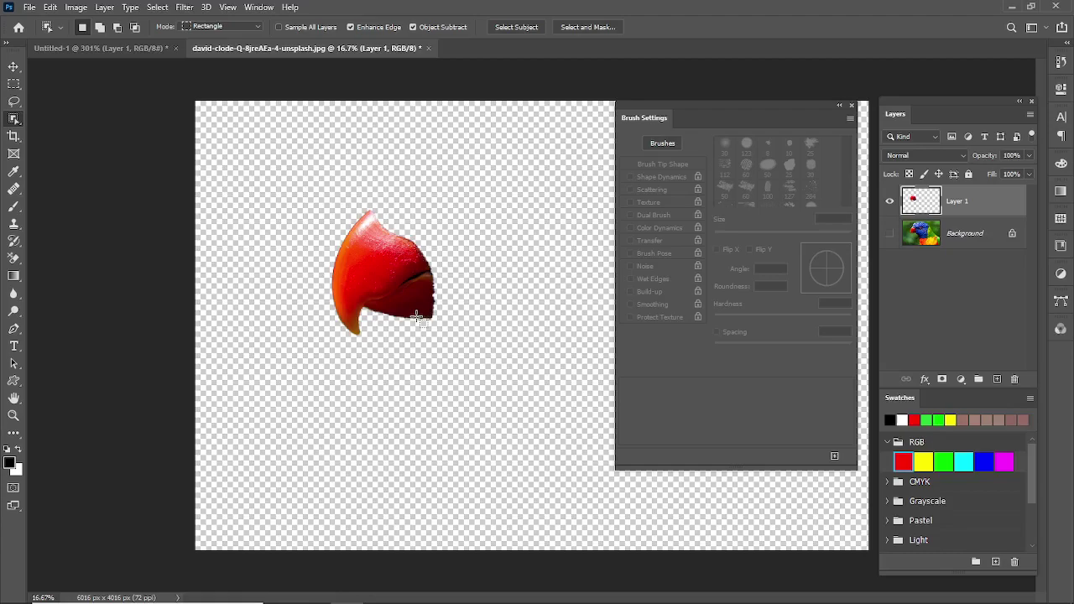
left_click(14, 84)
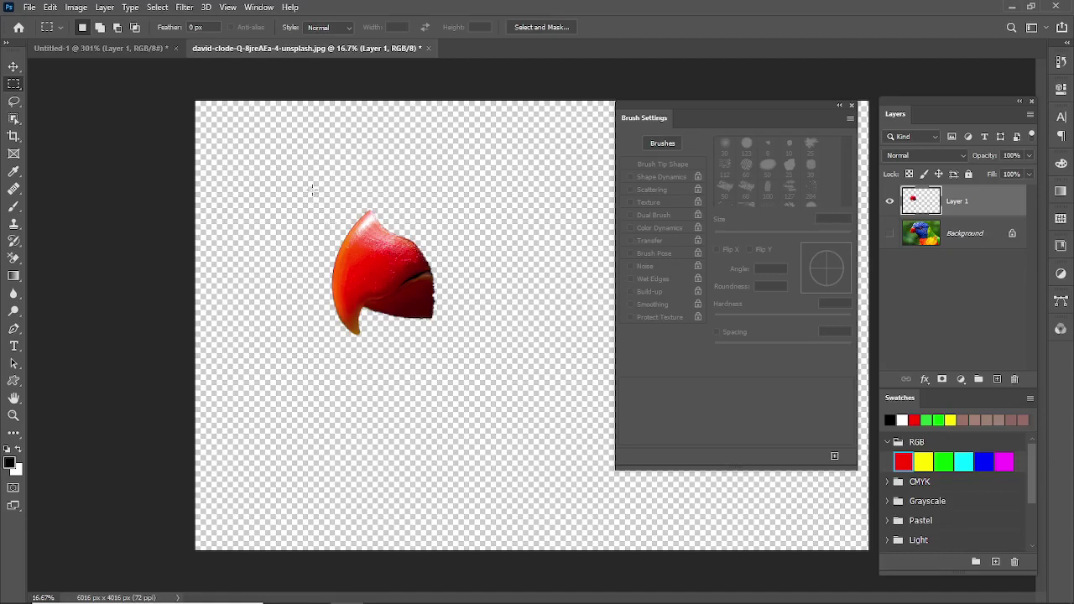
left_click(51, 8)
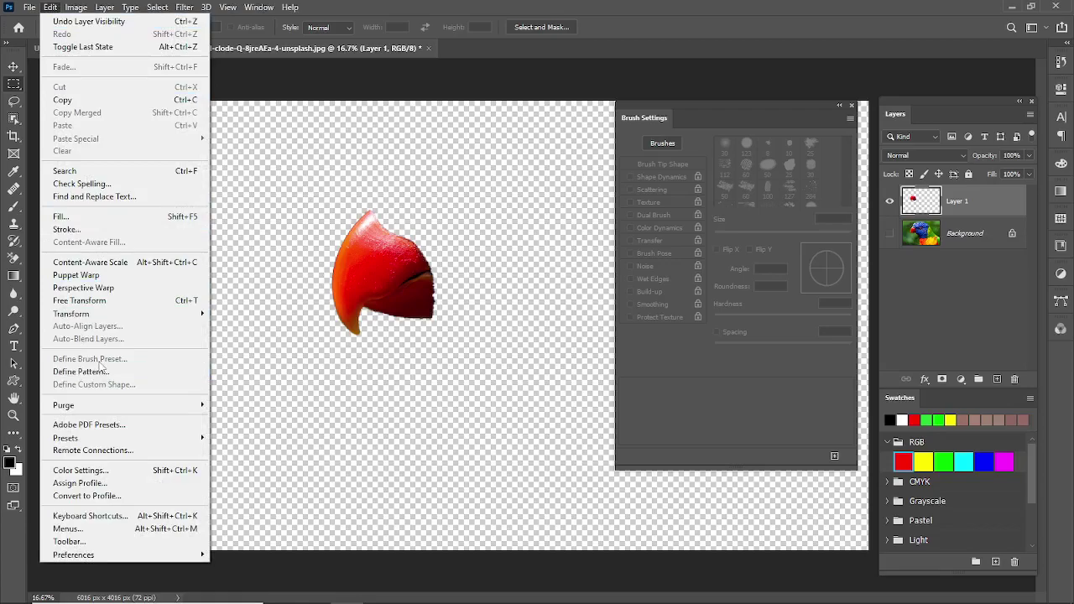
left_click(357, 435)
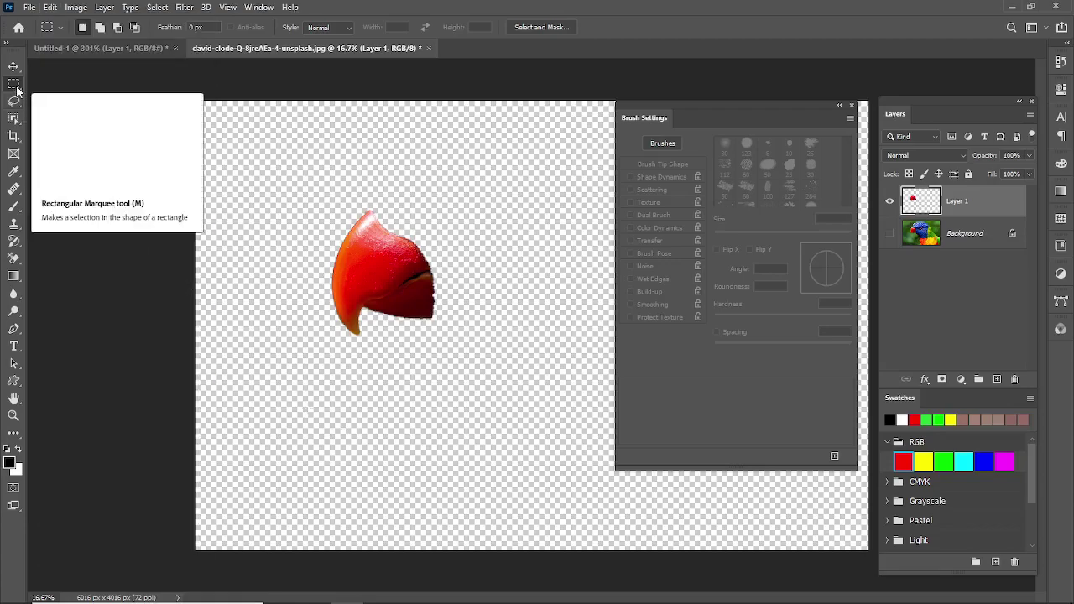
left_click_drag(280, 177, 588, 471)
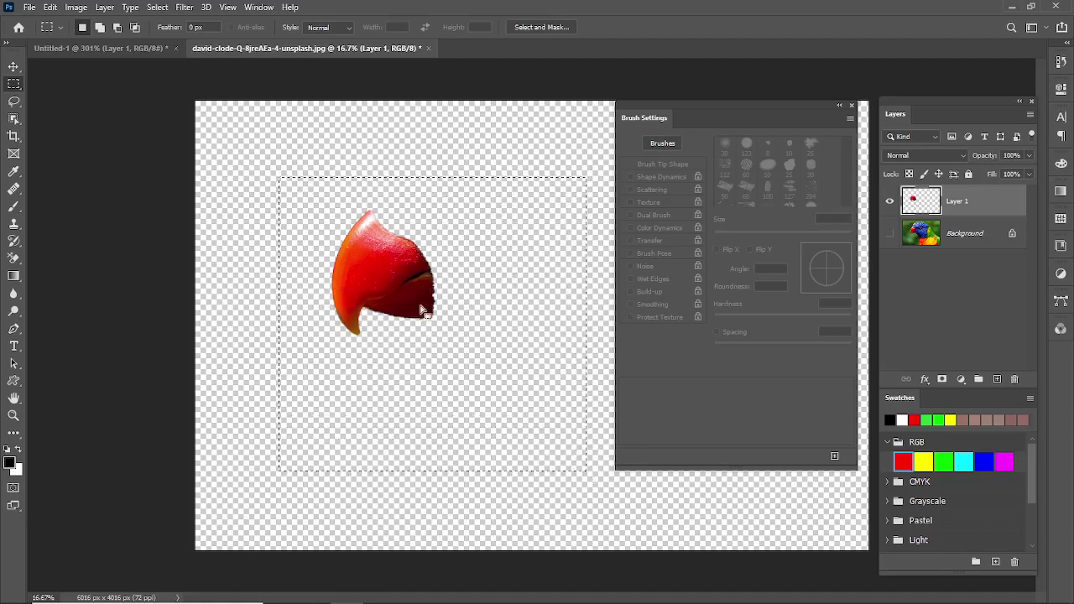
left_click(48, 8)
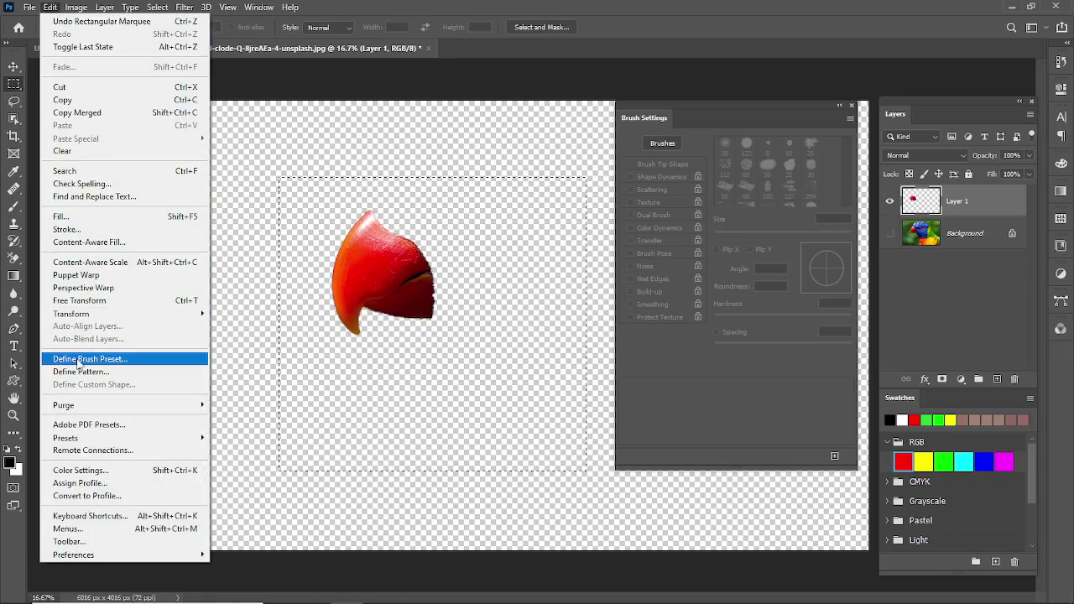
left_click(78, 360)
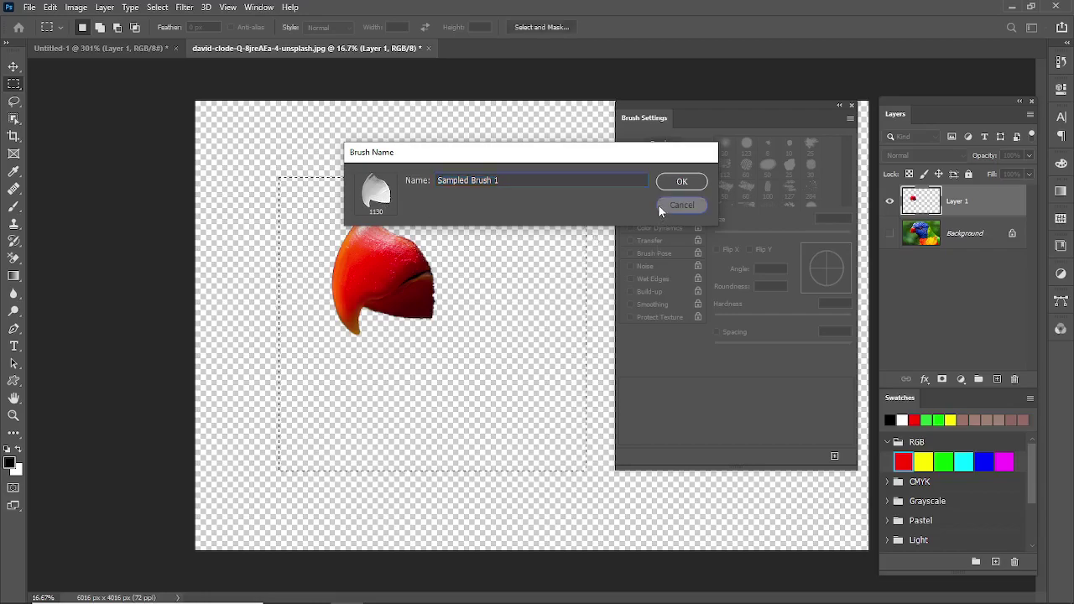
left_click(681, 205)
key("ctrl+d")
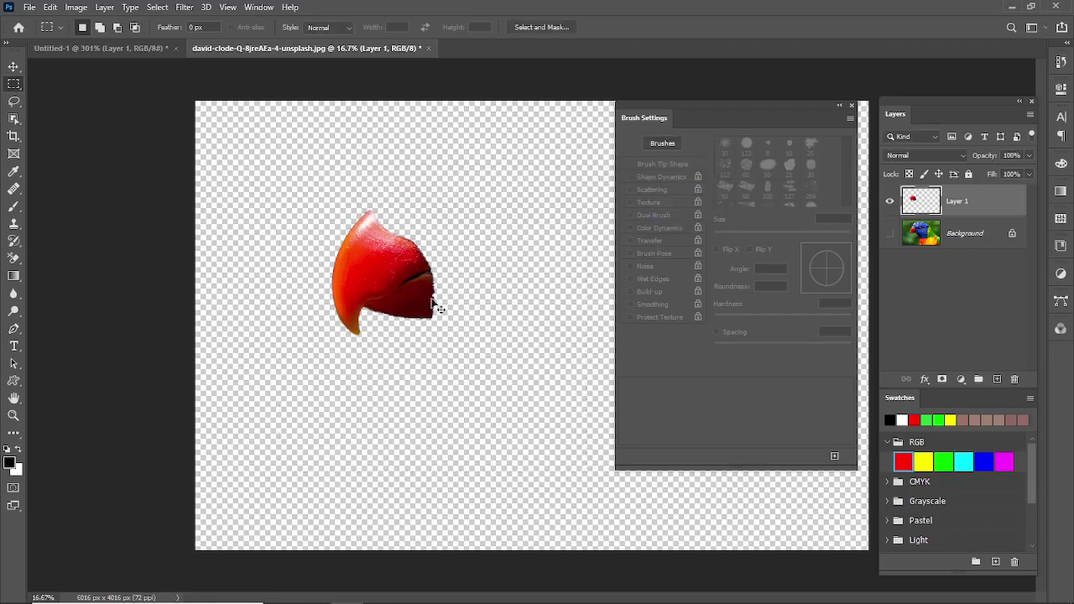
Fill the beak shape with black and define a rectangular selection around it as a brush preset named 58
left_click(920, 199, "ctrl")
key("alt+BackSpace")
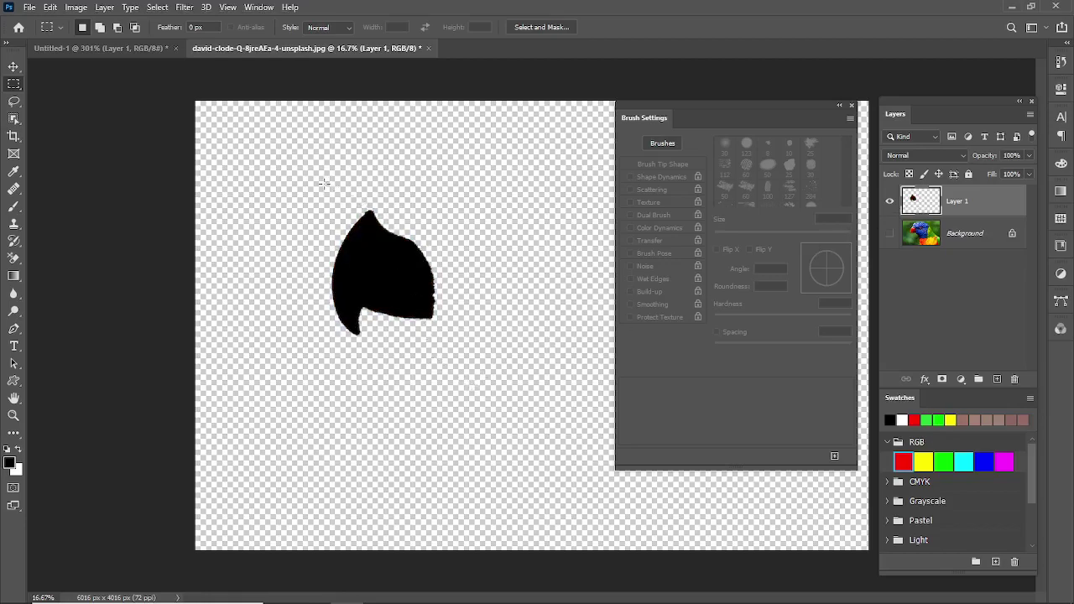
left_click_drag(303, 178, 484, 359)
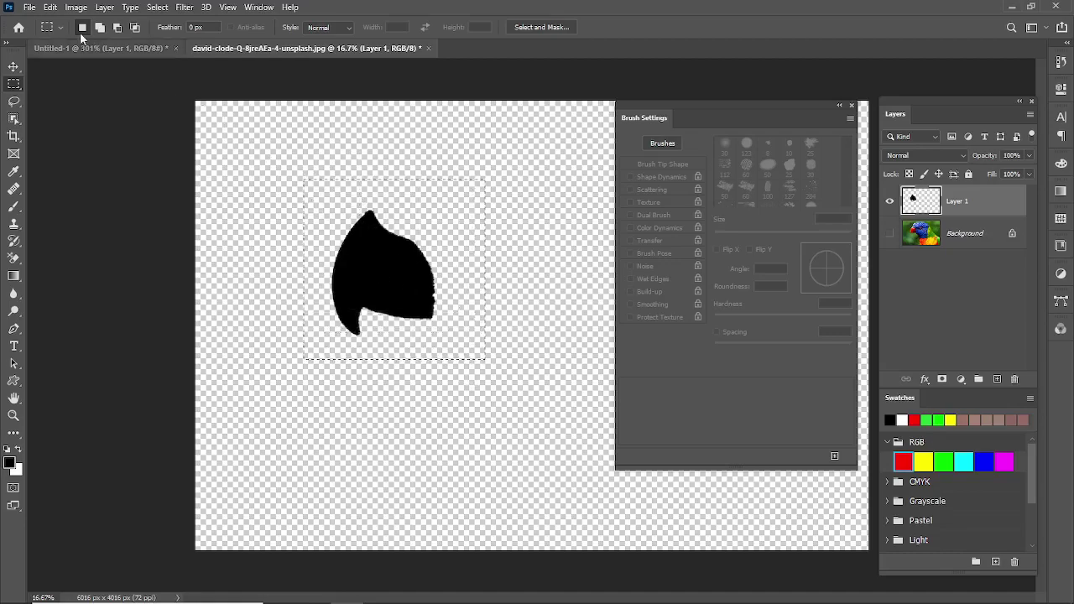
left_click(51, 7)
left_click(84, 358)
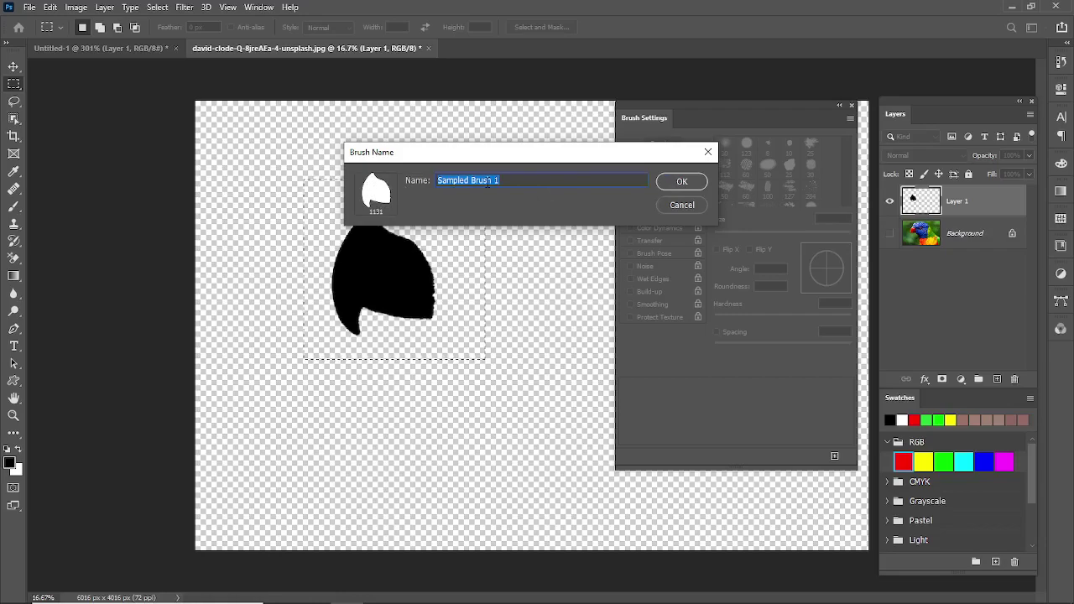
type("58")
key("Return")
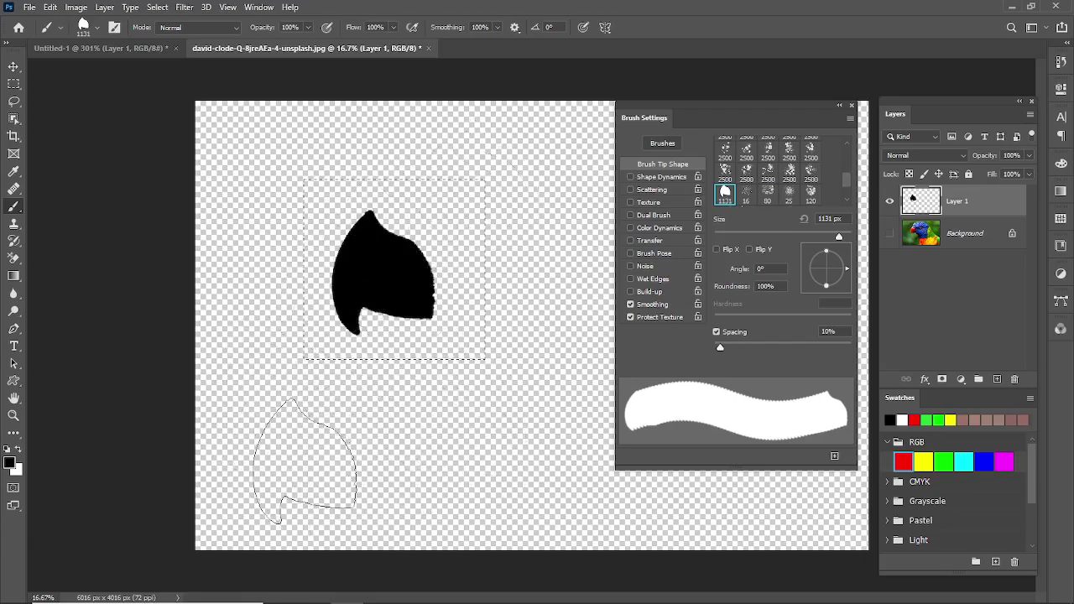
Delete the black beak from Layer 1, deselect, and stamp four black beak shapes on the canvas with the custom brush
key("Delete")
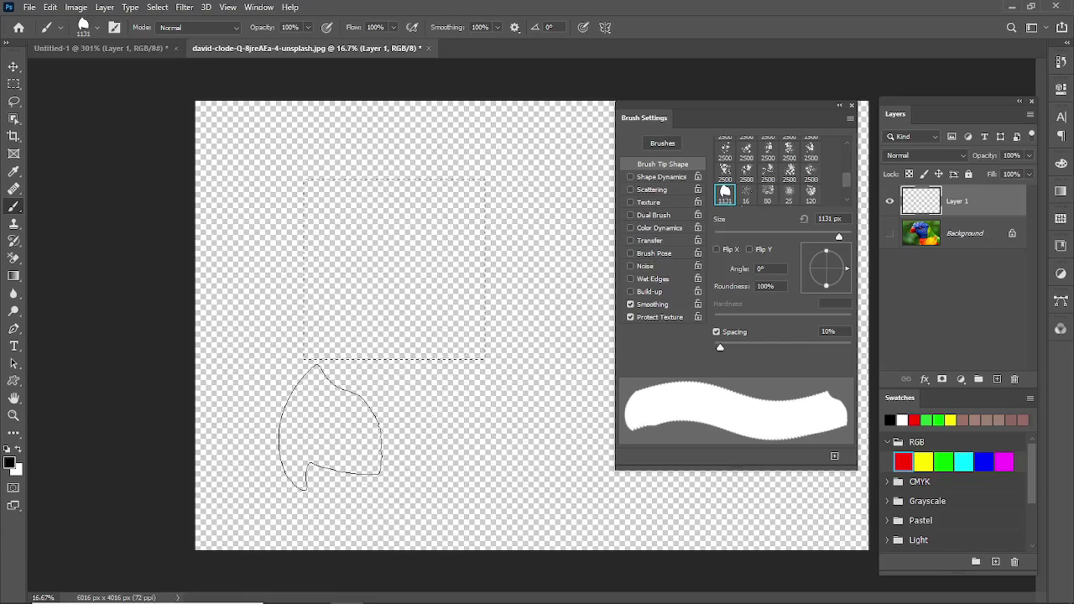
key("ctrl+d")
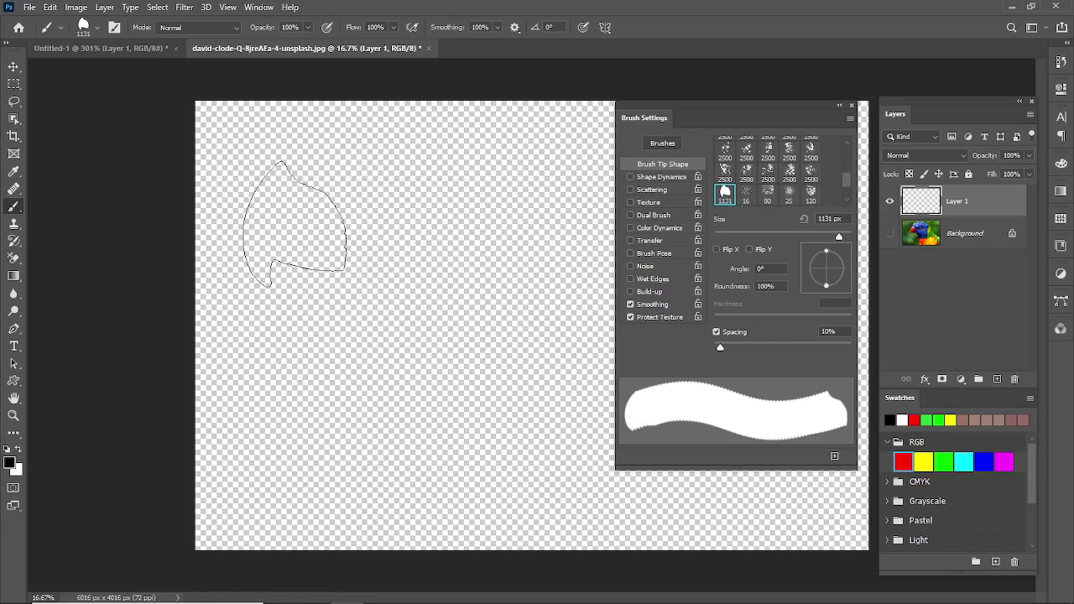
left_click(294, 224)
left_click(464, 330)
left_click(316, 428)
left_click(462, 446)
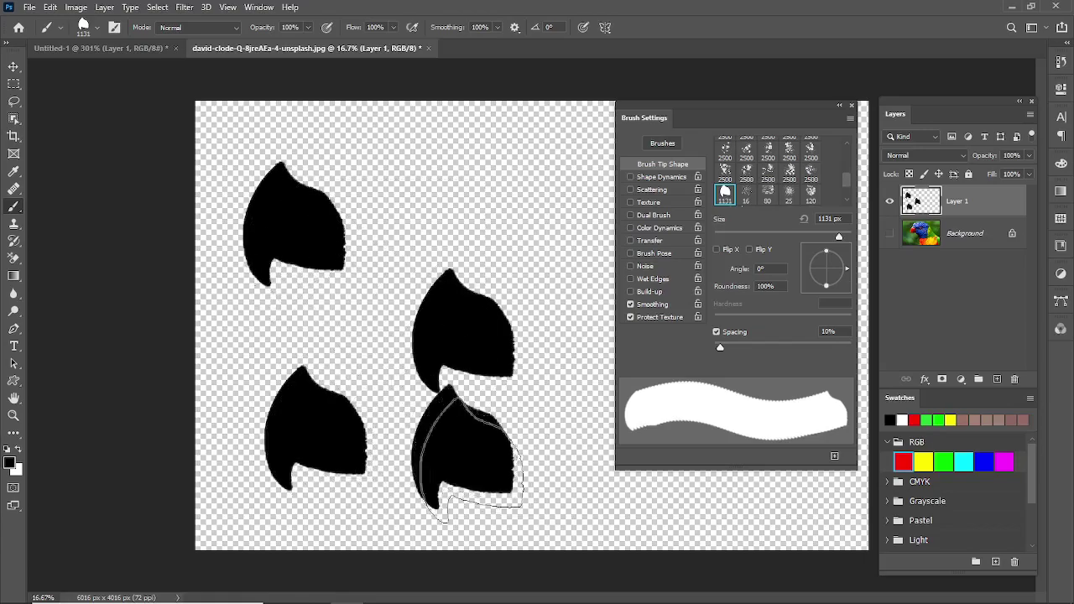
Set the foreground color to RGB red and stamp four red beak shapes among the black ones
left_click(907, 459)
left_click(519, 190)
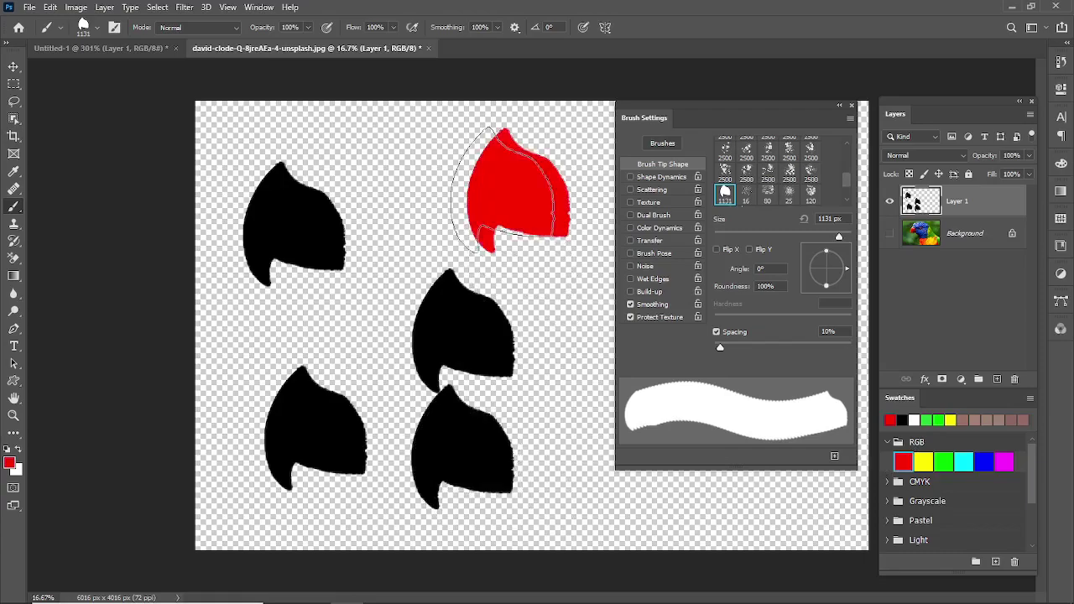
left_click(395, 243)
left_click(269, 314)
left_click(262, 437)
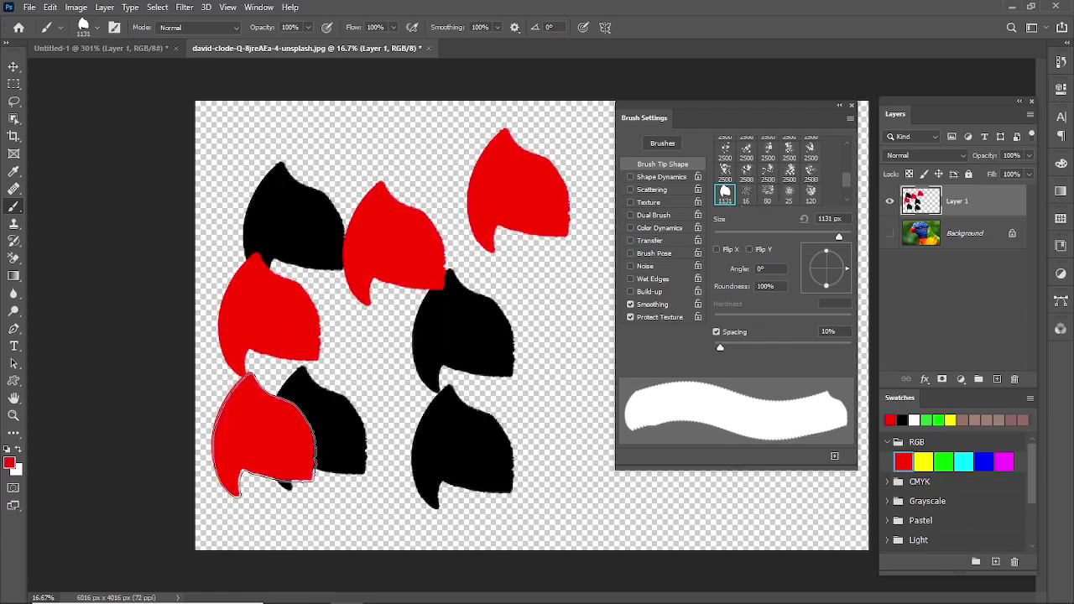
Undo the four red stamps and the last two black stamps
key("ctrl+z")
key("ctrl+z")
key("ctrl+z")
key("ctrl+z")
key("ctrl+z")
key("ctrl+z")
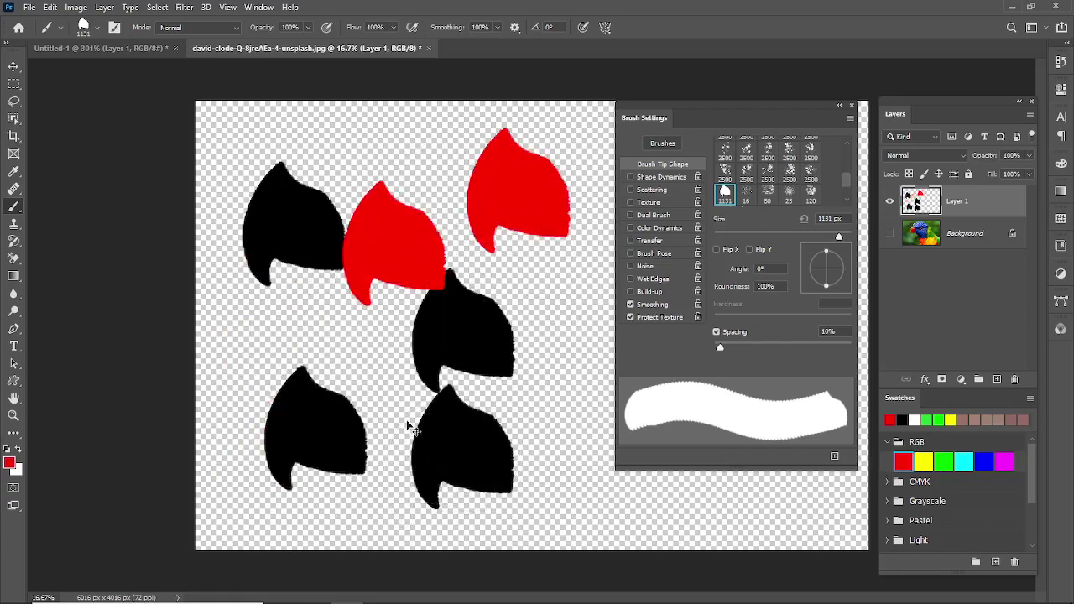
Stamp small red beak shapes at a brush size of 53 px, and more at 106 px
left_click_drag(839, 236, 750, 238)
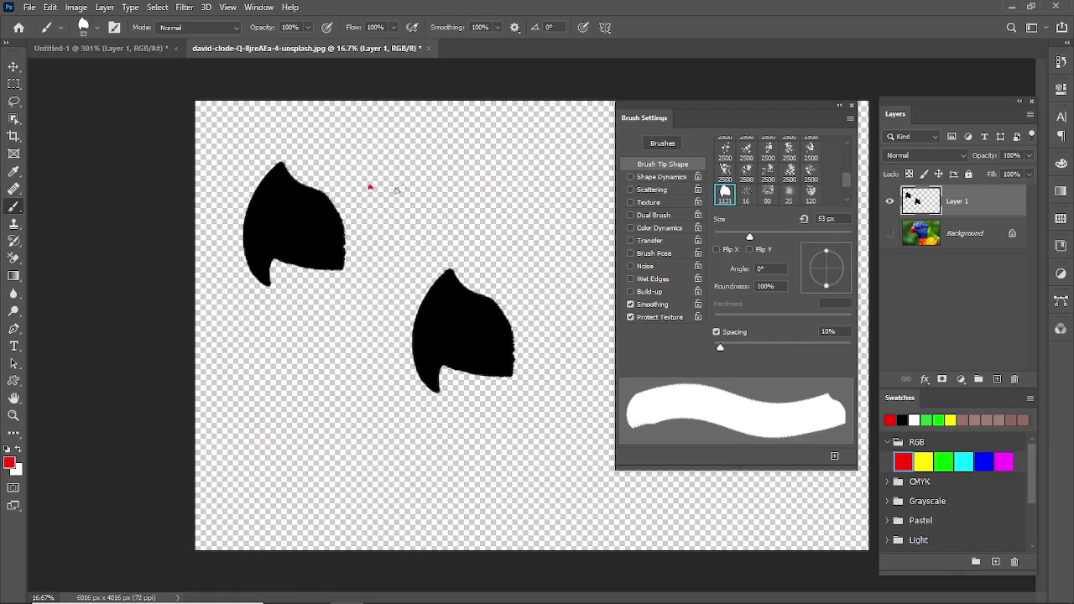
left_click_drag(751, 239, 766, 241)
left_click(430, 446)
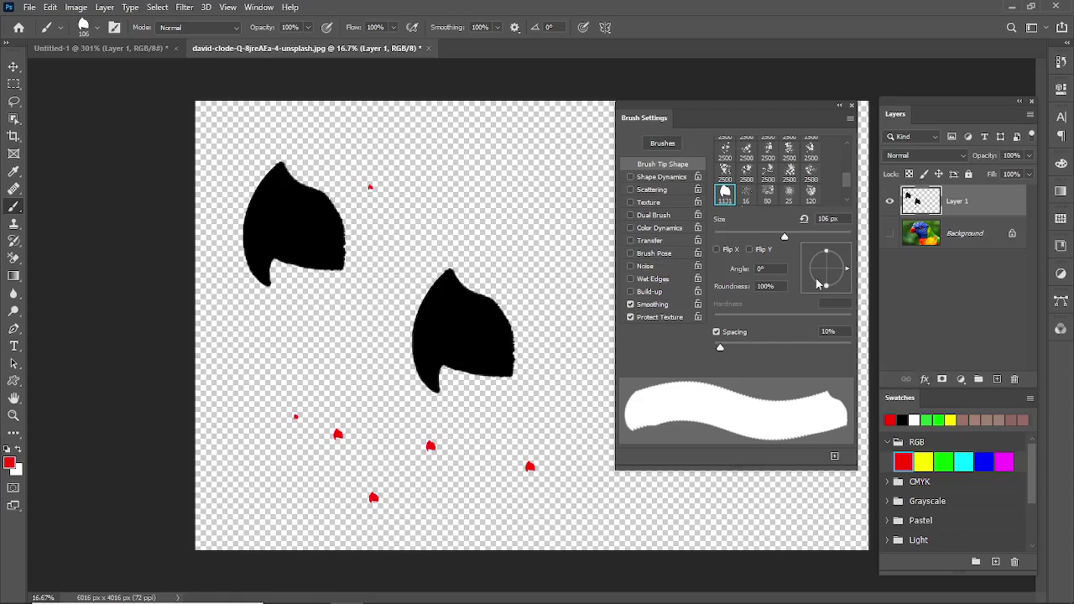
Switch to the Untitled-1 document, stamp three separate red beak shapes, and undo them
left_click(126, 48)
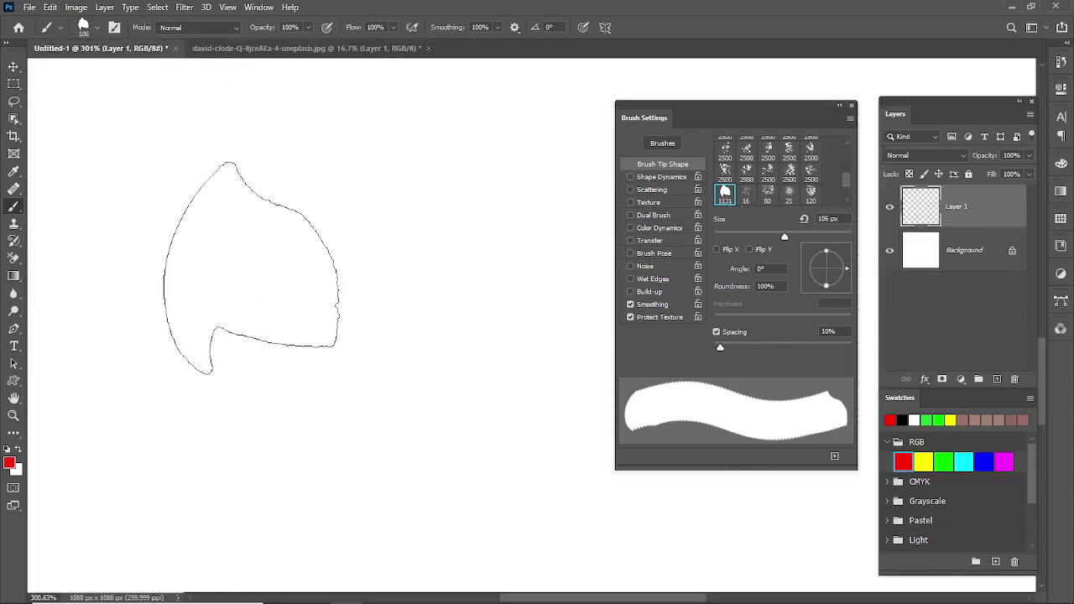
left_click(239, 269)
left_click(515, 459)
left_click(463, 196)
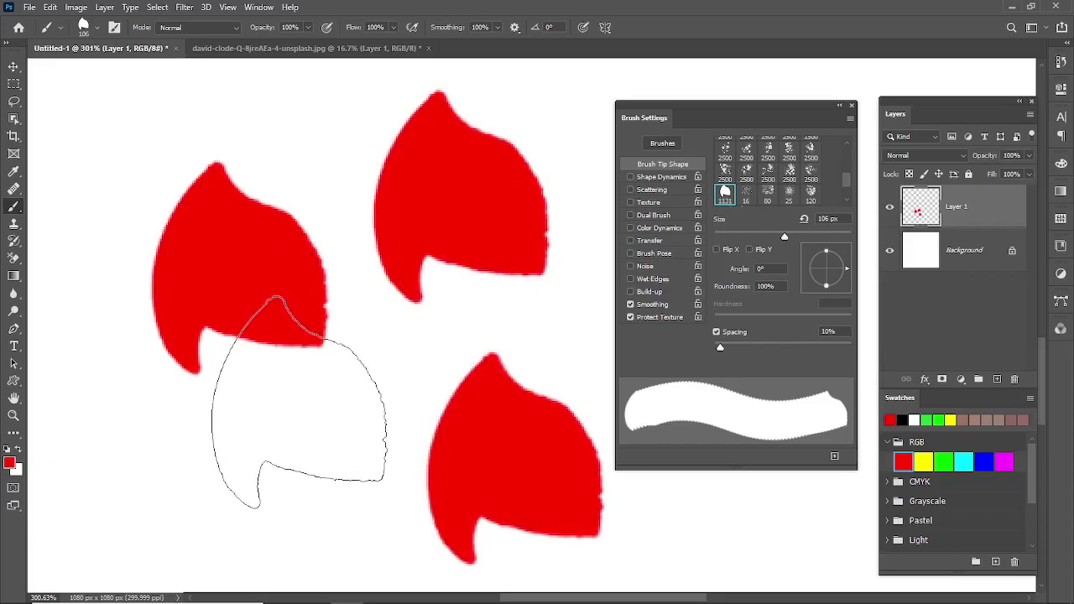
key("ctrl+z")
key("ctrl+z")
key("ctrl+z")
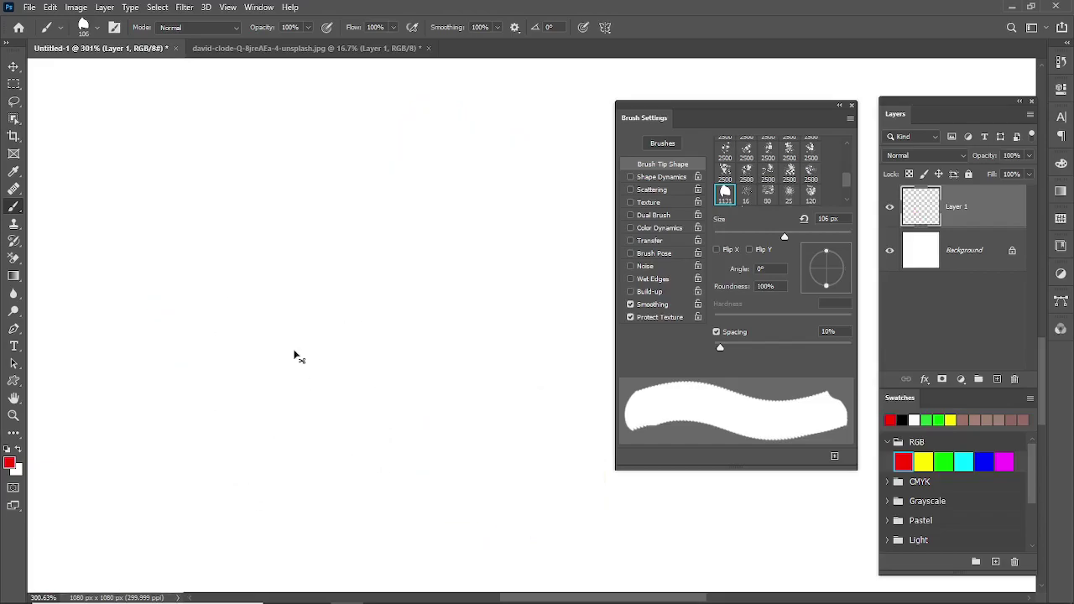
Paint a wavy red stroke across the canvas, and paint a second one below it with brush spacing set to 118%
key("ctrl+0")
mouse_move(305, 408)
left_mouse_down()
mouse_move(320, 356)
mouse_move(459, 331)
mouse_move(538, 344)
mouse_move(565, 283)
mouse_move(547, 231)
left_mouse_up()
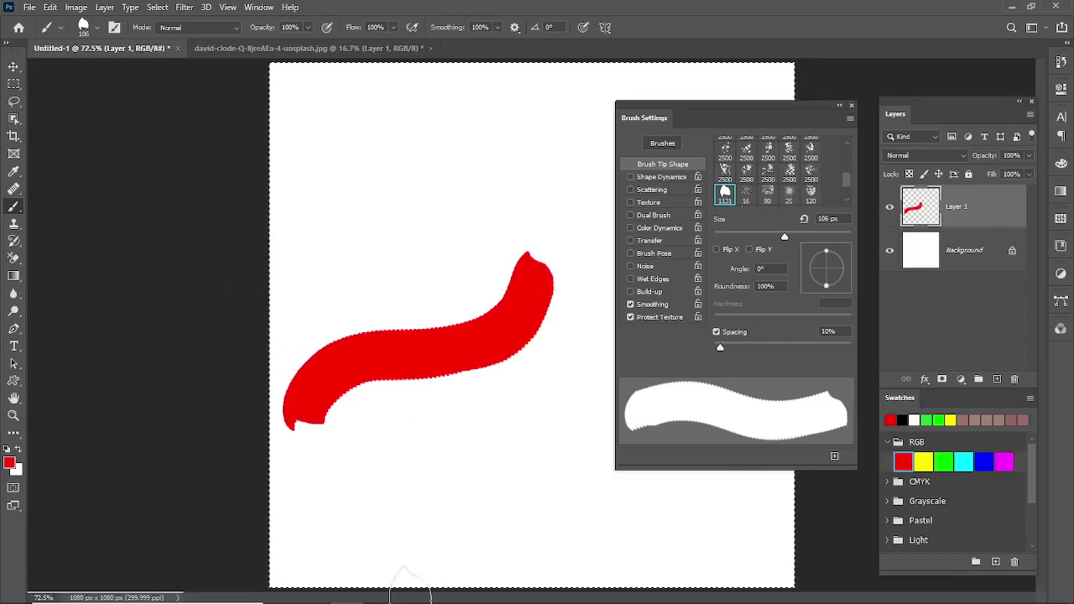
left_click_drag(722, 346, 789, 358)
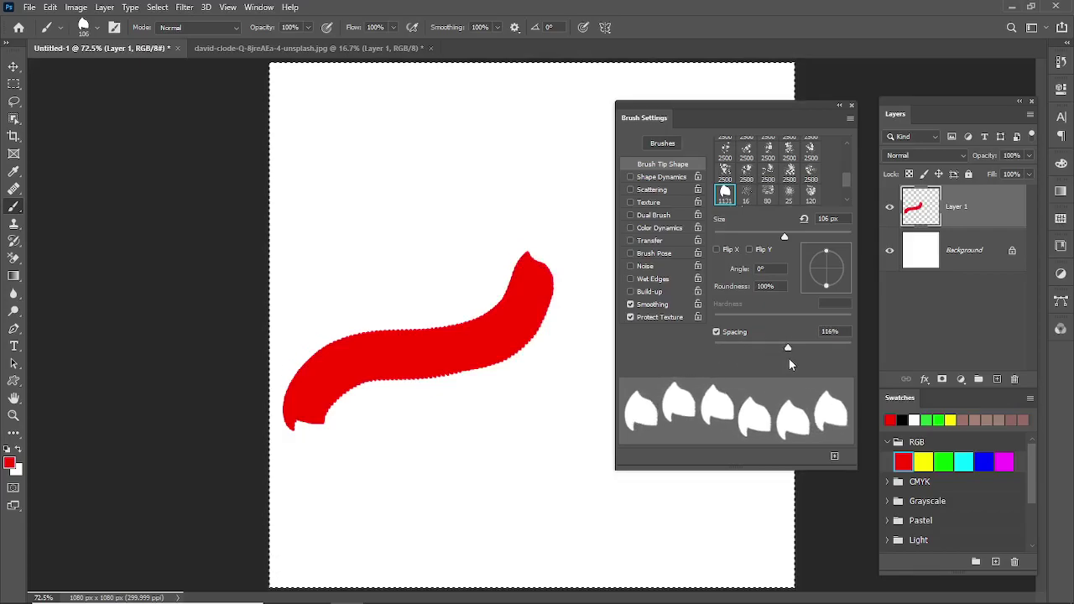
mouse_move(320, 540)
left_mouse_down()
mouse_move(405, 475)
mouse_move(556, 478)
mouse_move(603, 411)
left_mouse_up()
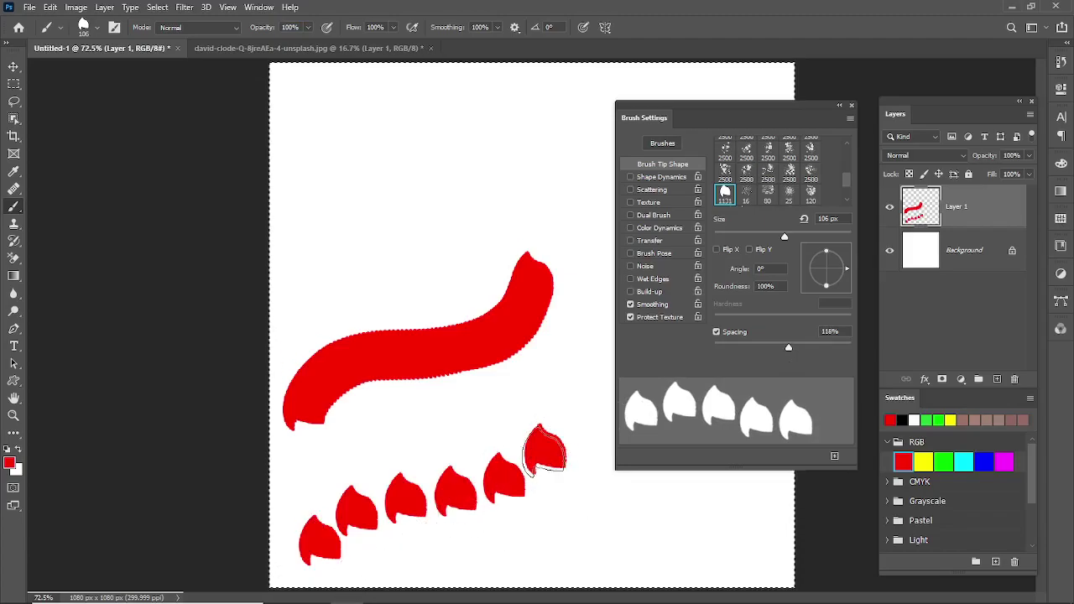
Disable Smoothing for the brush and clear both red strokes from Layer 1
left_click(630, 305)
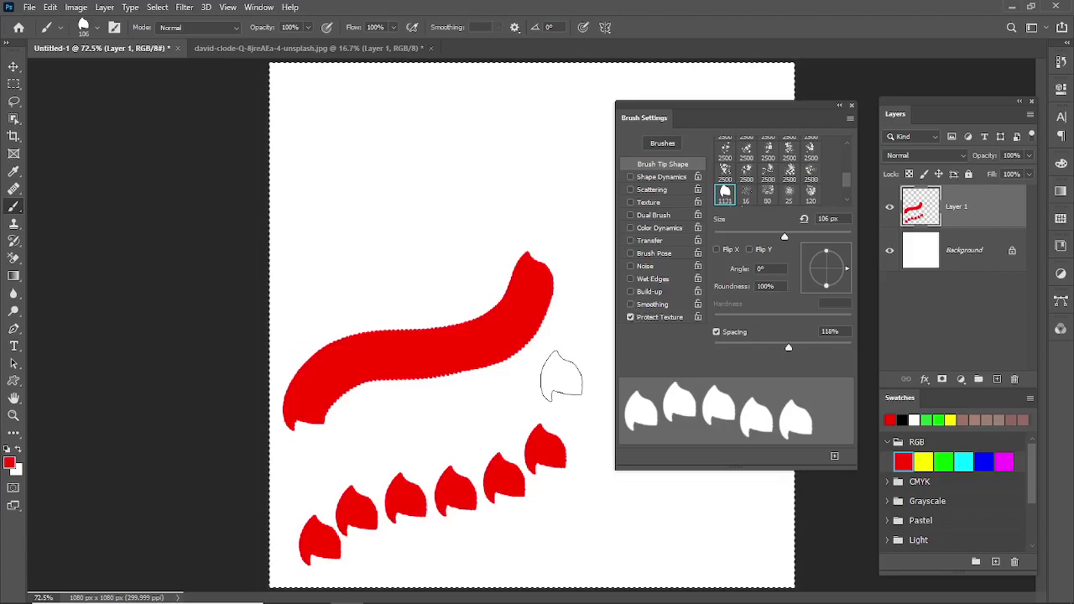
key("Delete")
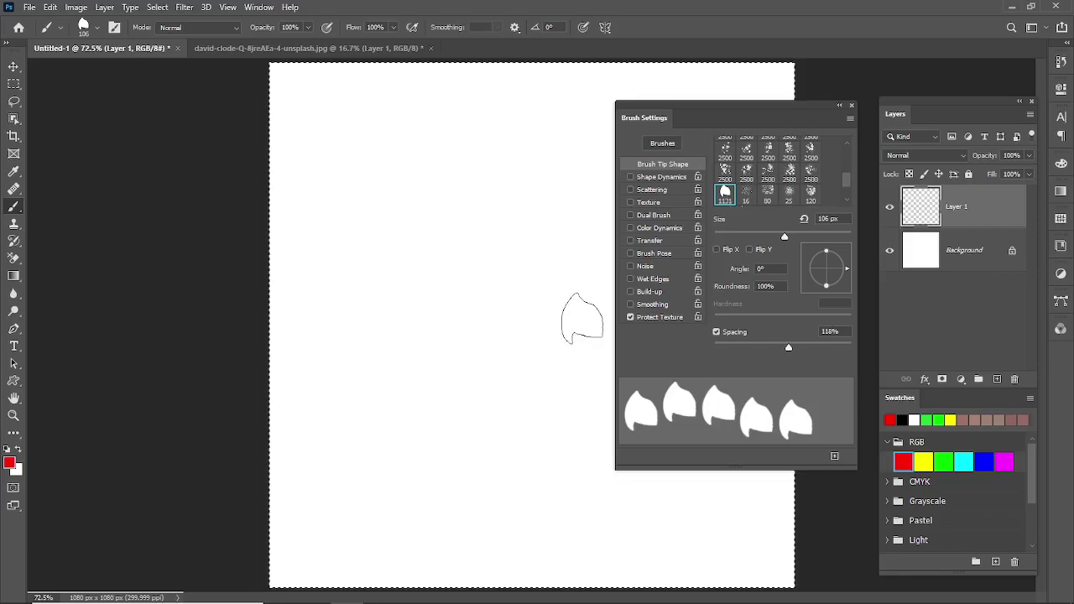
Disable Protect Texture for the brush and delete the b1 brush preset
left_click(631, 318)
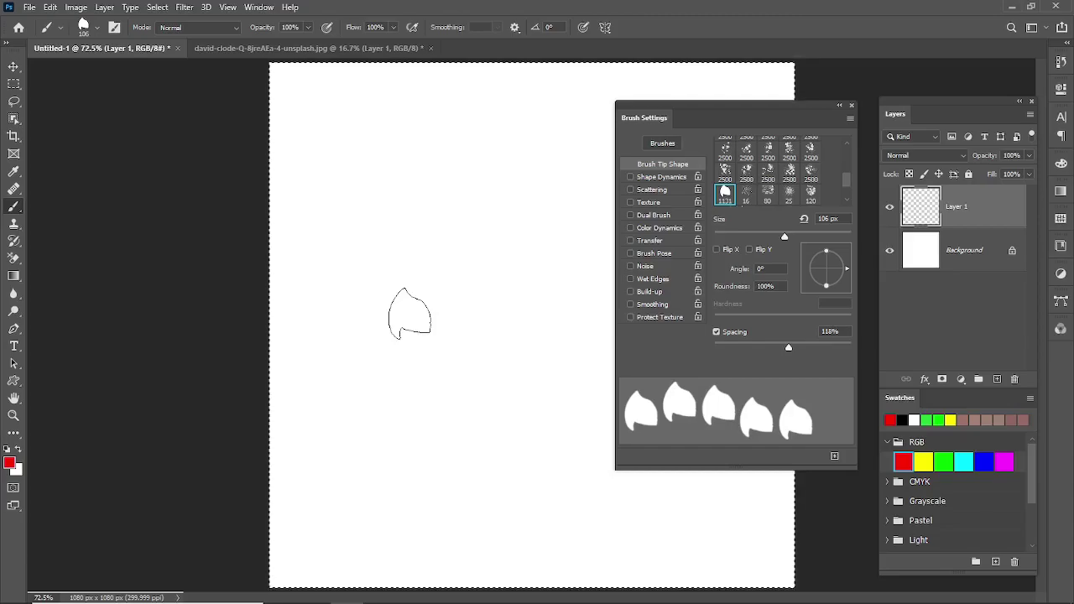
left_click(257, 8)
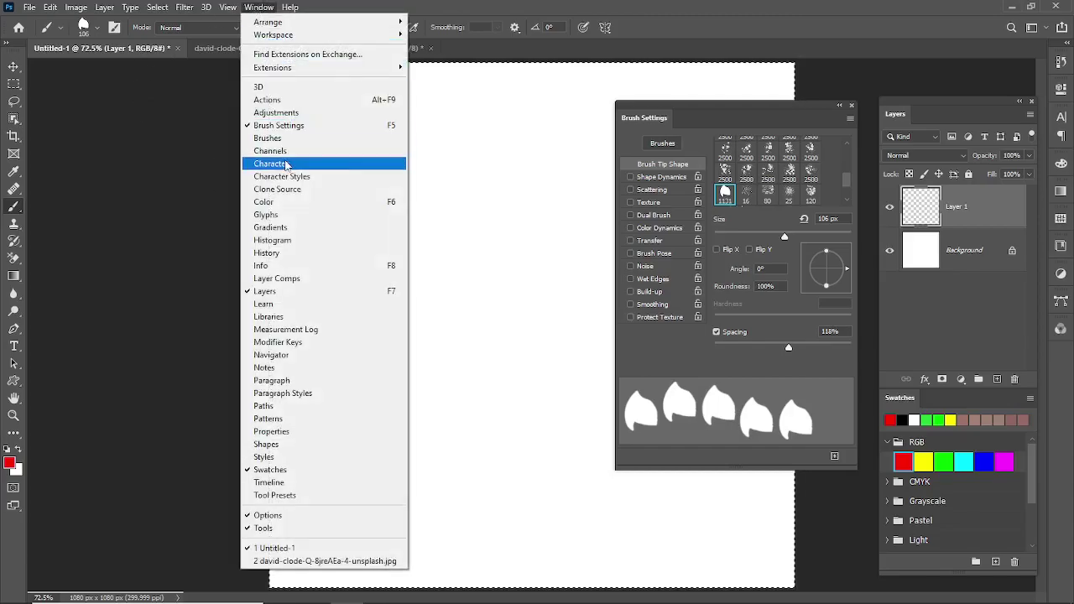
left_click(268, 138)
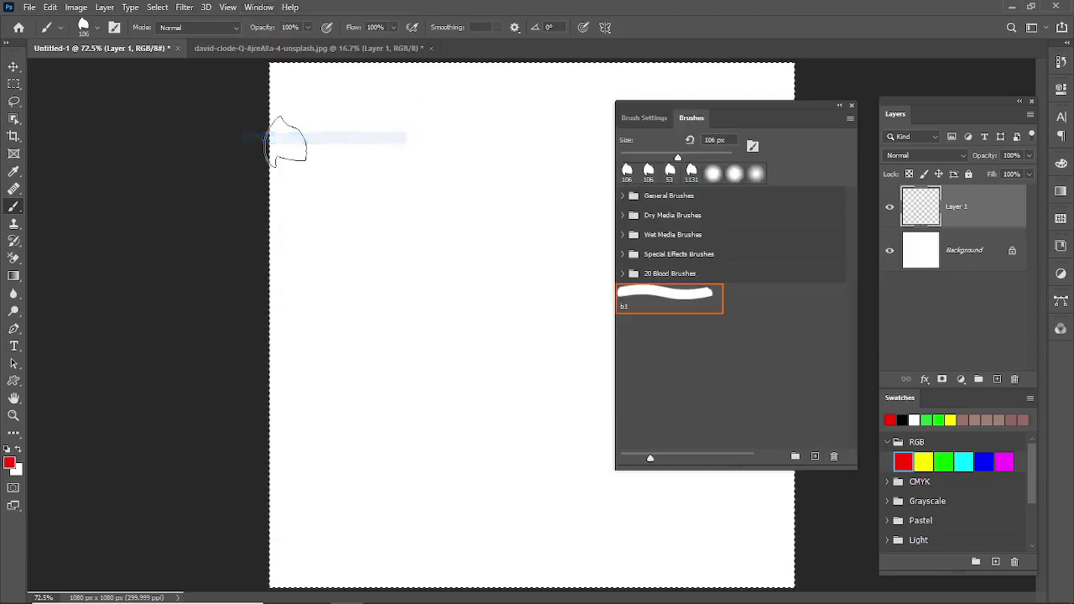
left_click(679, 309)
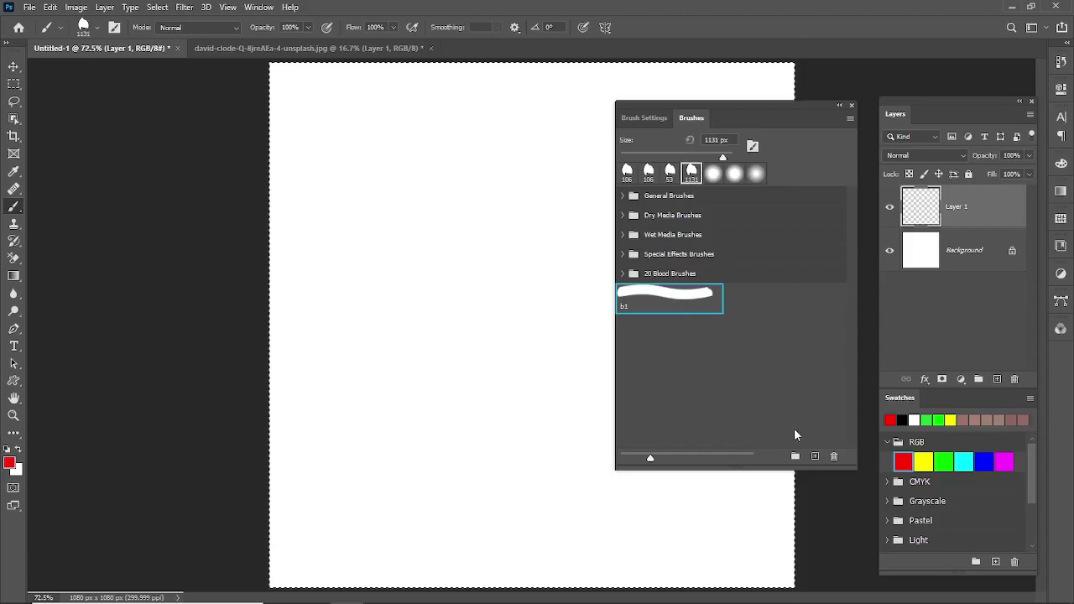
left_click(834, 456)
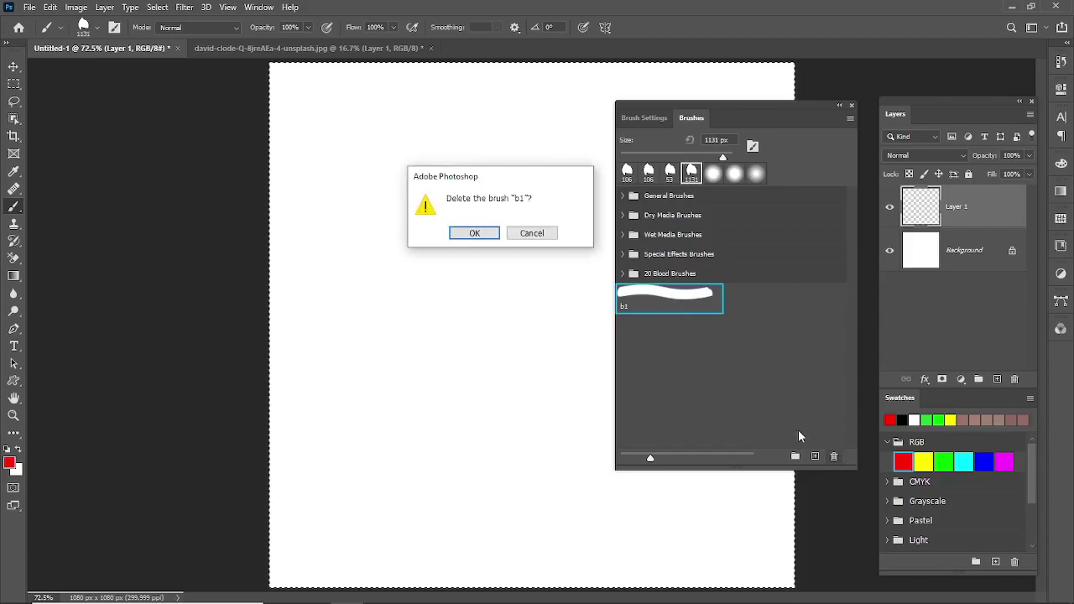
left_click(471, 231)
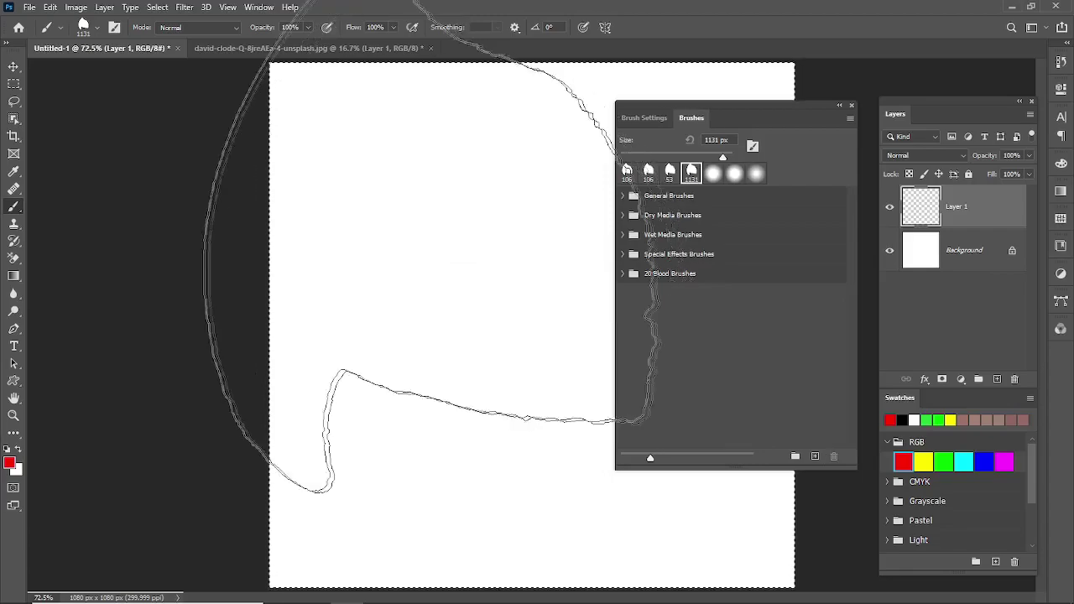
Stamp one large red beak shape at 1131 px, and open the settings for a new brush preset without saving it
right_click(430, 311)
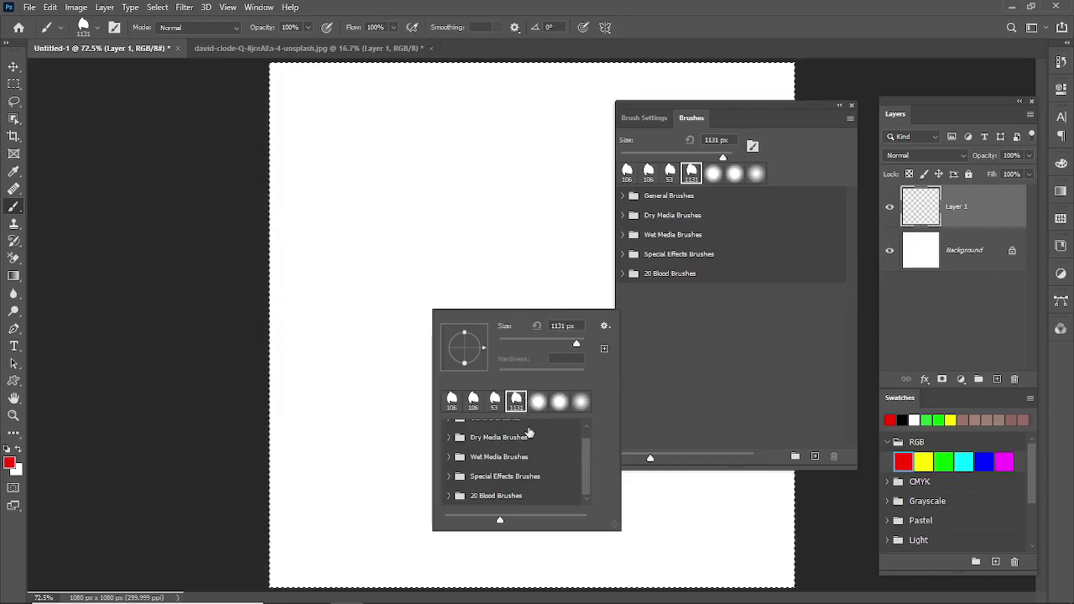
scroll(514, 453, "up", 1)
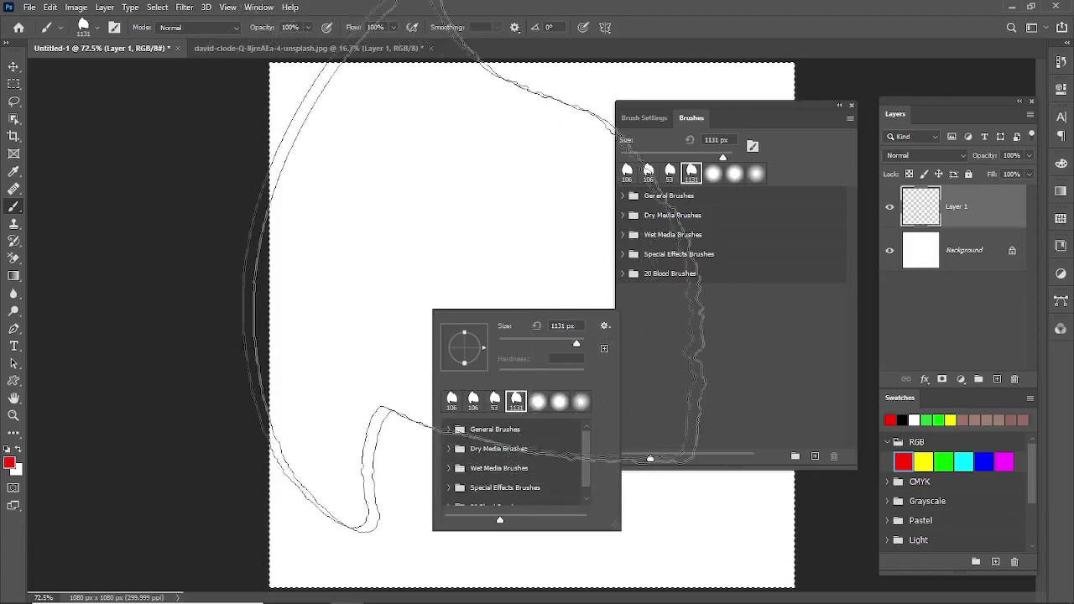
left_click(486, 264)
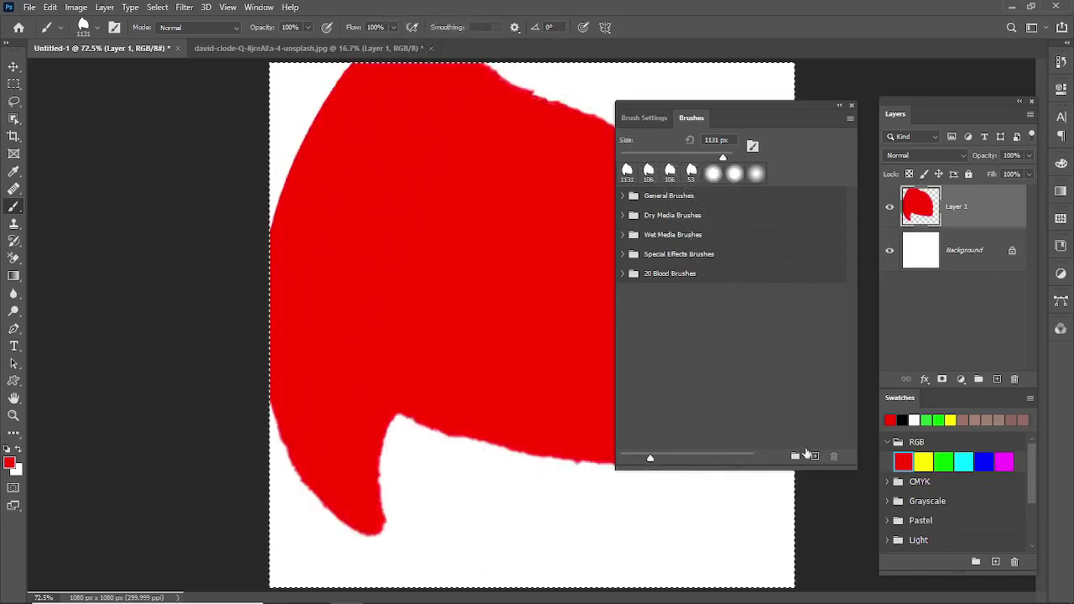
left_click(814, 456)
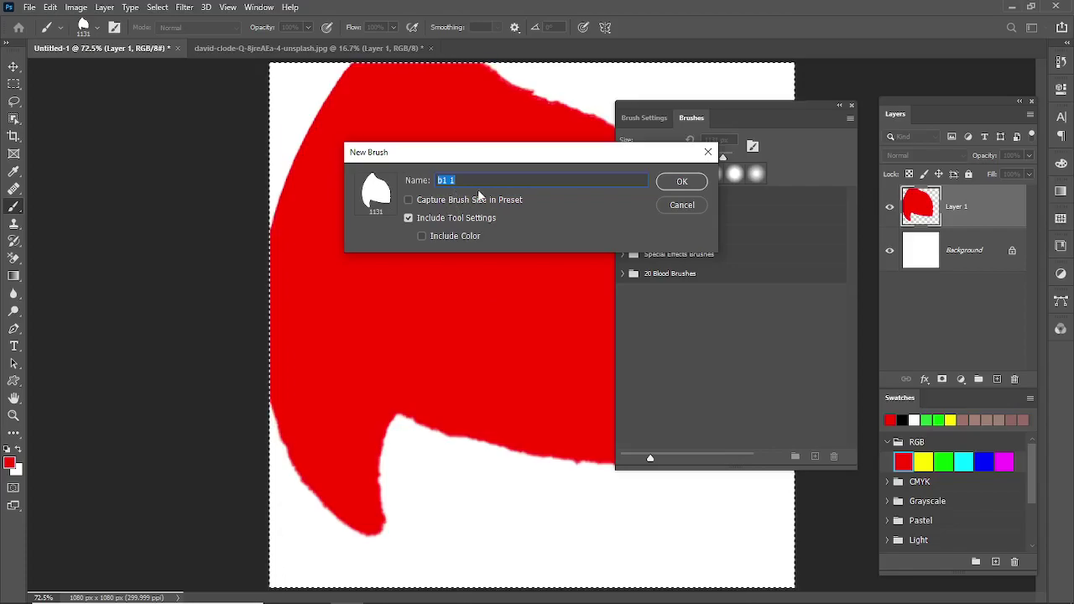
left_click(663, 208)
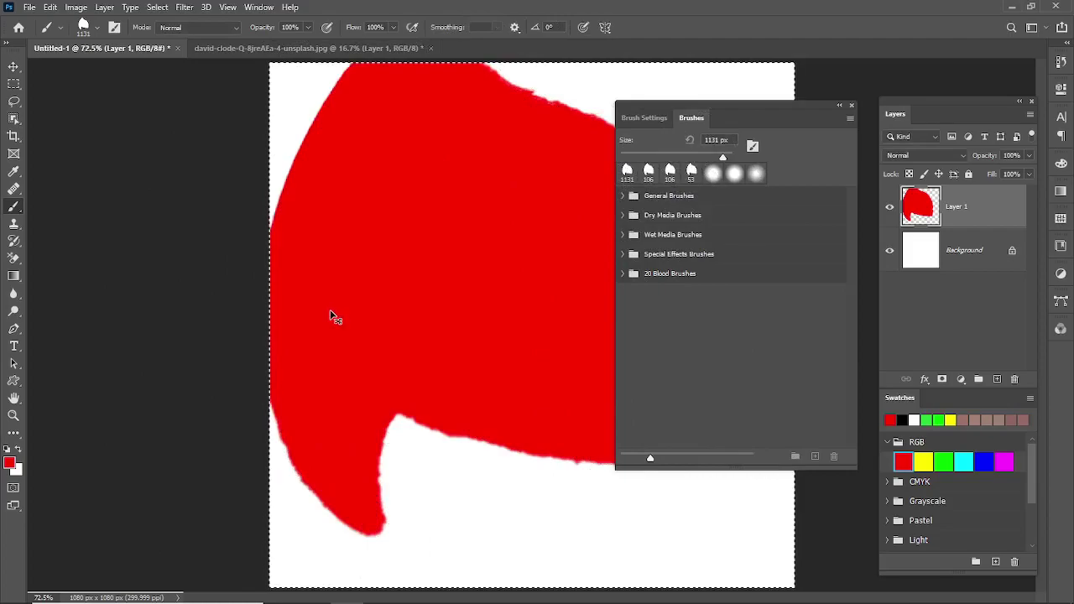
Clear the selection and delete Layer 1
key("ctrl+d")
key("Delete")
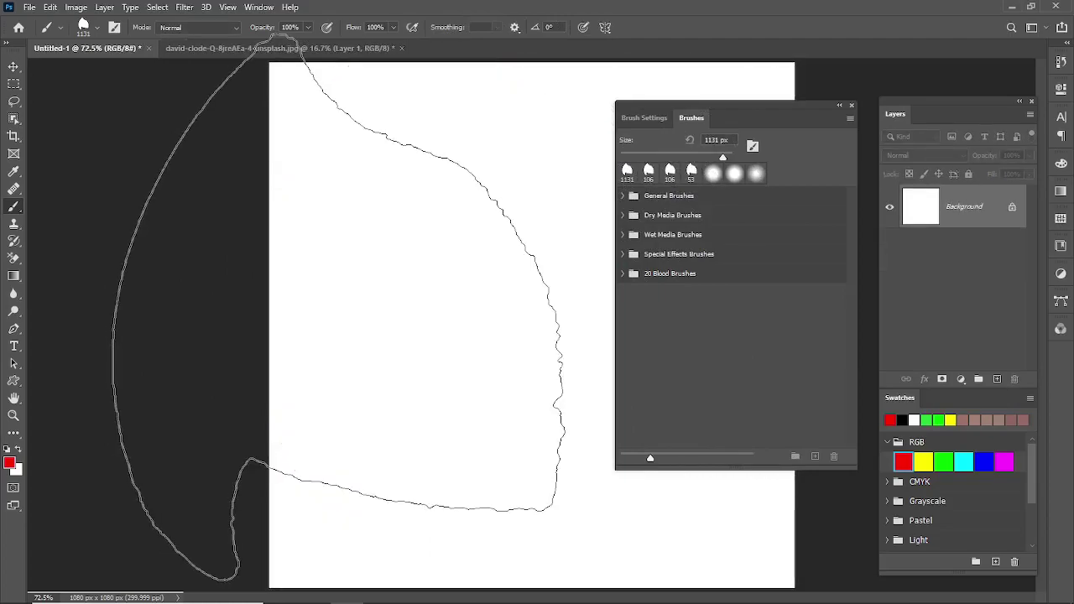
Reduce the beak brush size to 80 px
key("bracketleft")
key("bracketleft")
key("bracketleft")
key("bracketleft")
key("bracketleft")
key("bracketleft")
key("bracketleft")
key("bracketleft")
key("bracketleft")
key("bracketleft")
key("bracketleft")
key("bracketleft")
key("bracketleft")
key("bracketleft")
key("bracketleft")
key("bracketleft")
key("bracketleft")
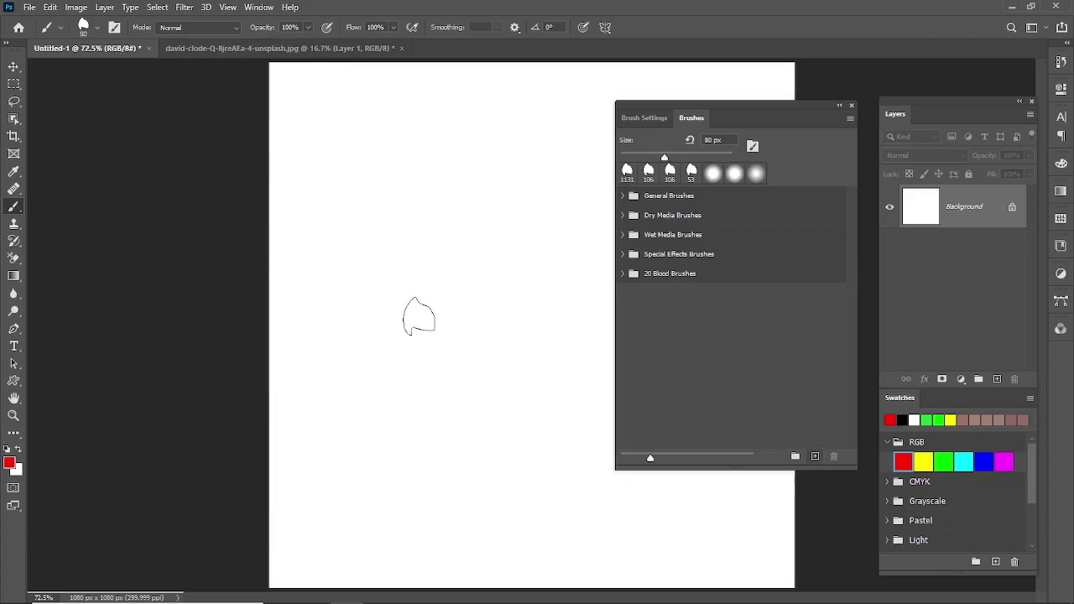
left_click(852, 109)
Paint a red dot and a long diagonal red stroke on the Background layer with the 53 px soft round brush
right_click(401, 249)
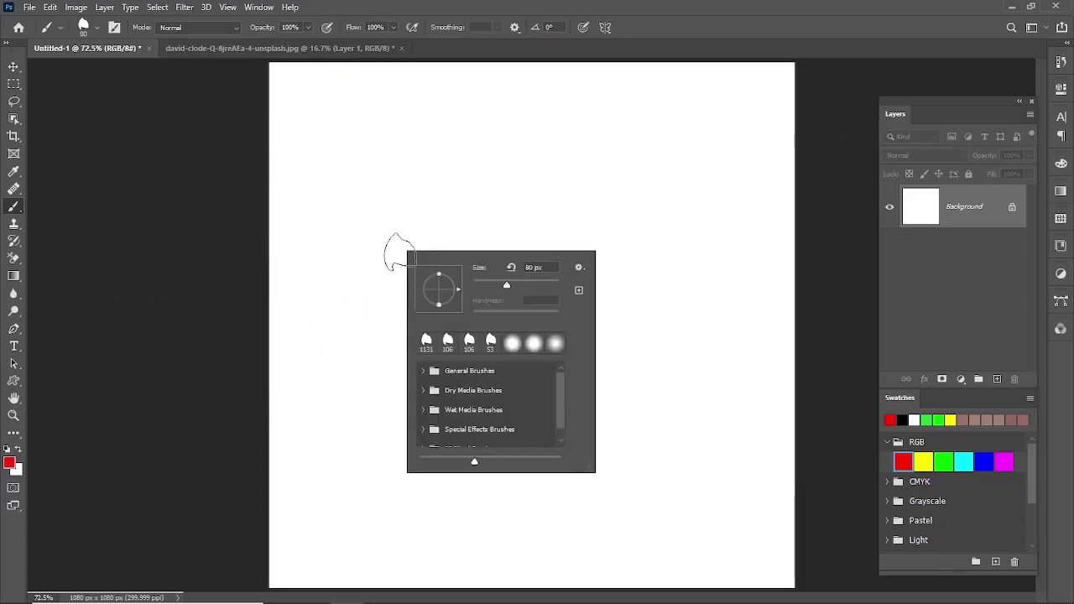
left_click(511, 353)
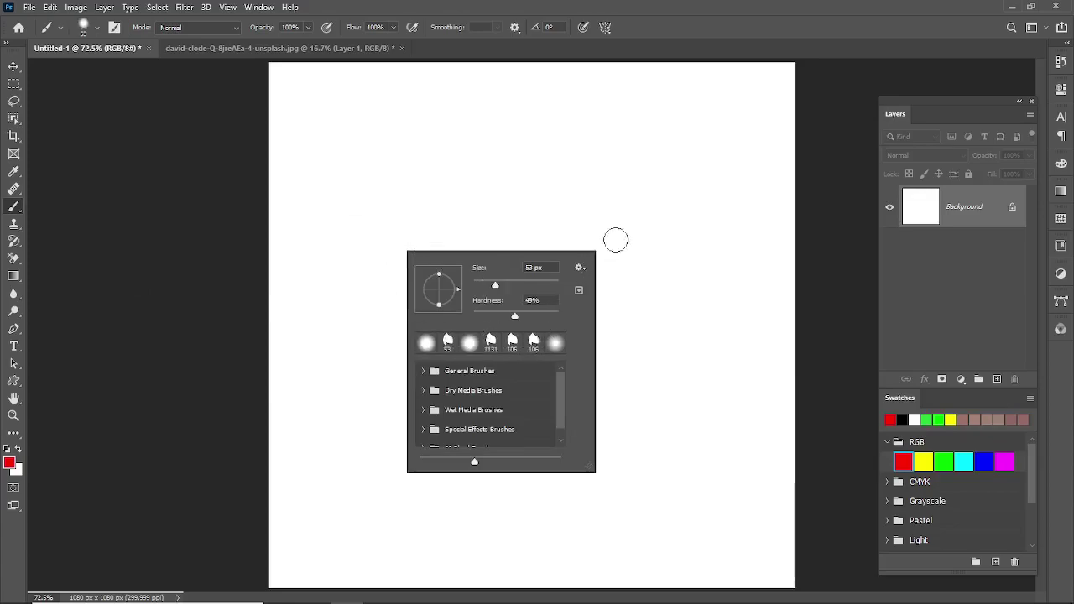
left_click(563, 189)
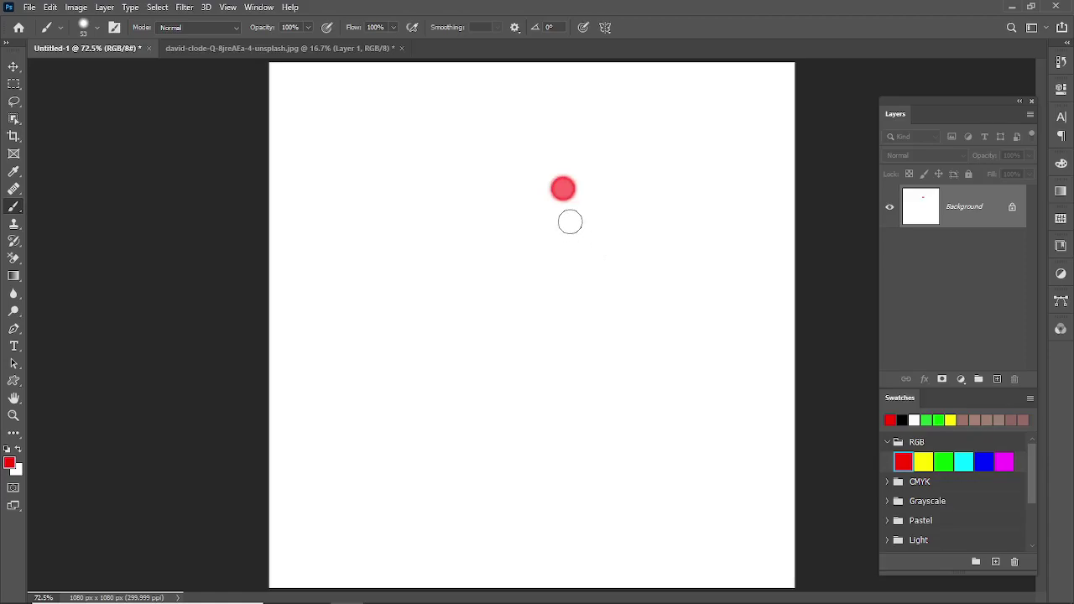
left_click_drag(302, 283, 574, 461)
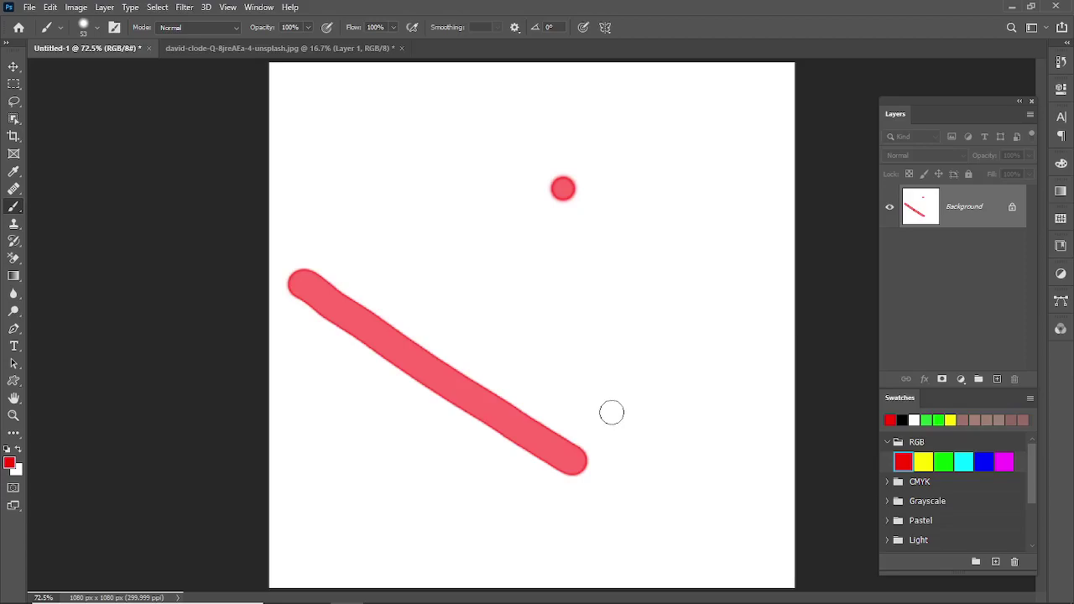
Disable Wet Edges for the 53 px soft round brush
right_click(490, 324)
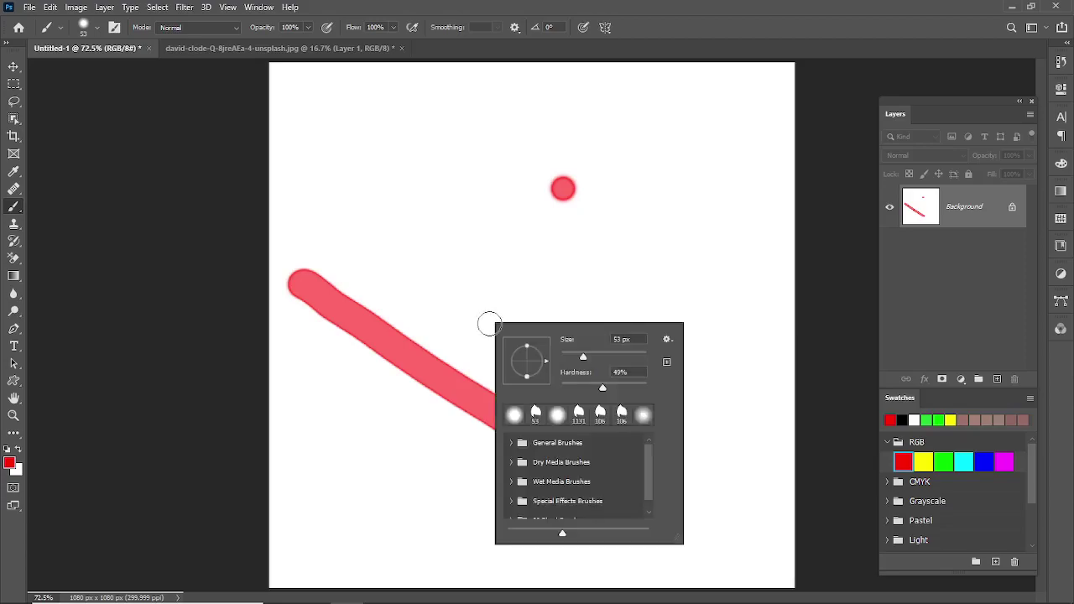
left_click(112, 28)
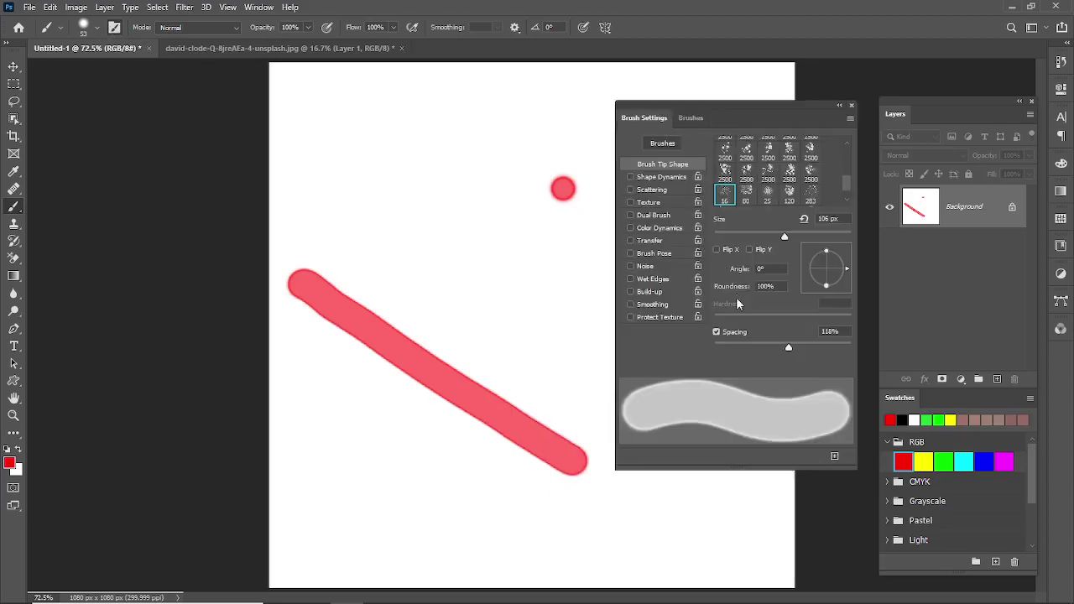
left_click(659, 283)
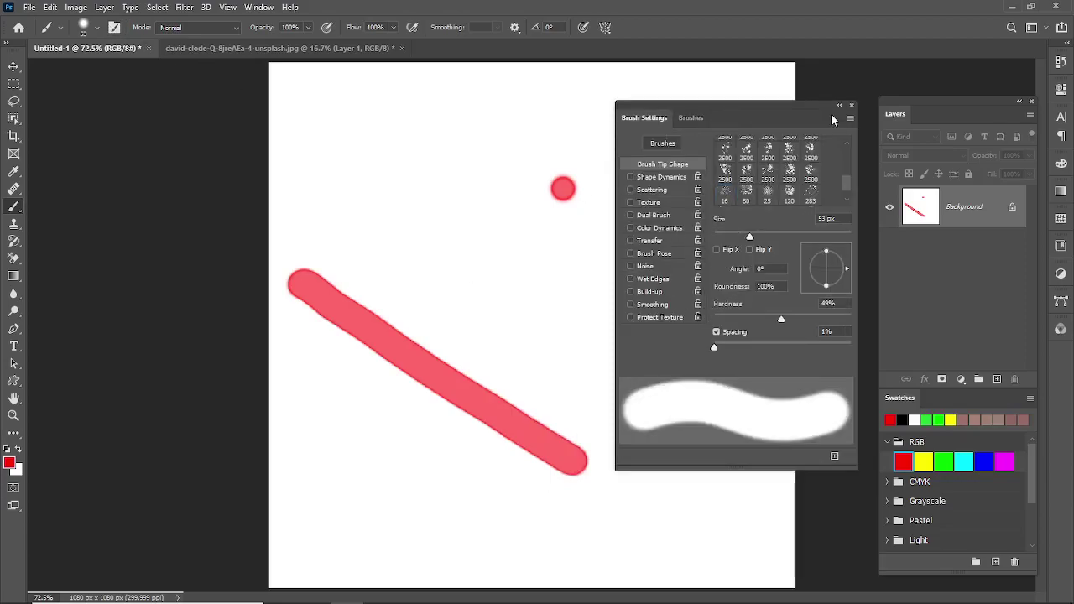
left_click(852, 106)
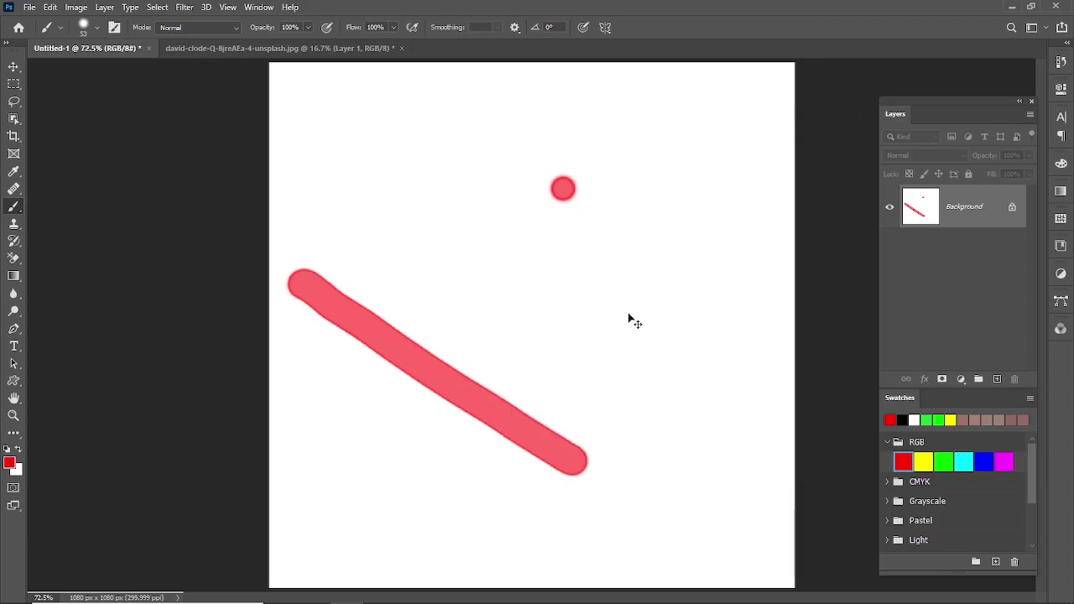
Try to clear the red dot and diagonal stroke from the Background layer, cancelling the Fill each time
key("Delete")
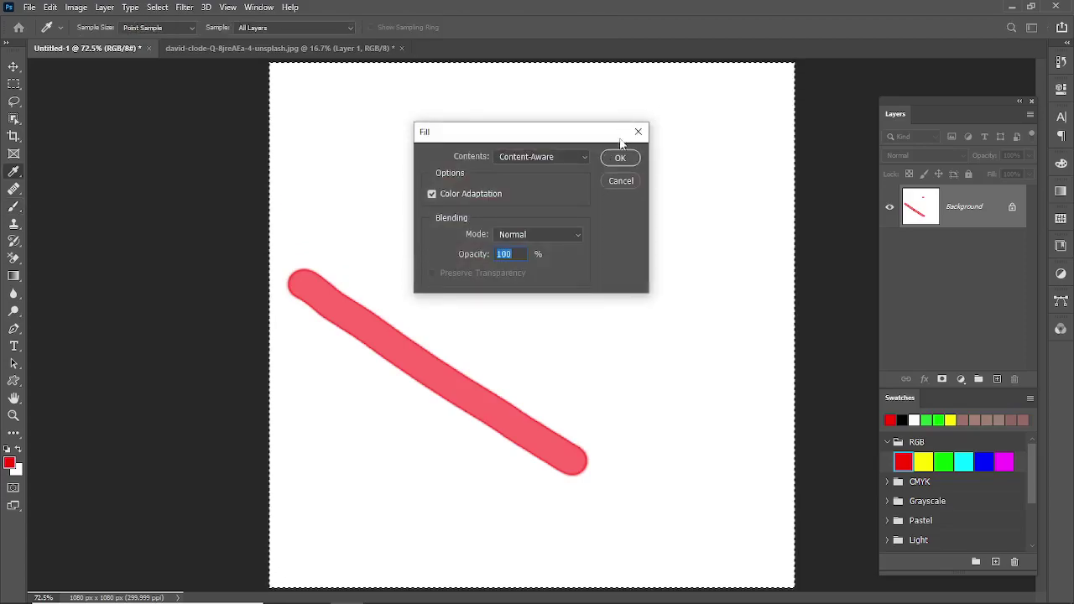
left_click(627, 183)
key("Delete")
left_click(627, 183)
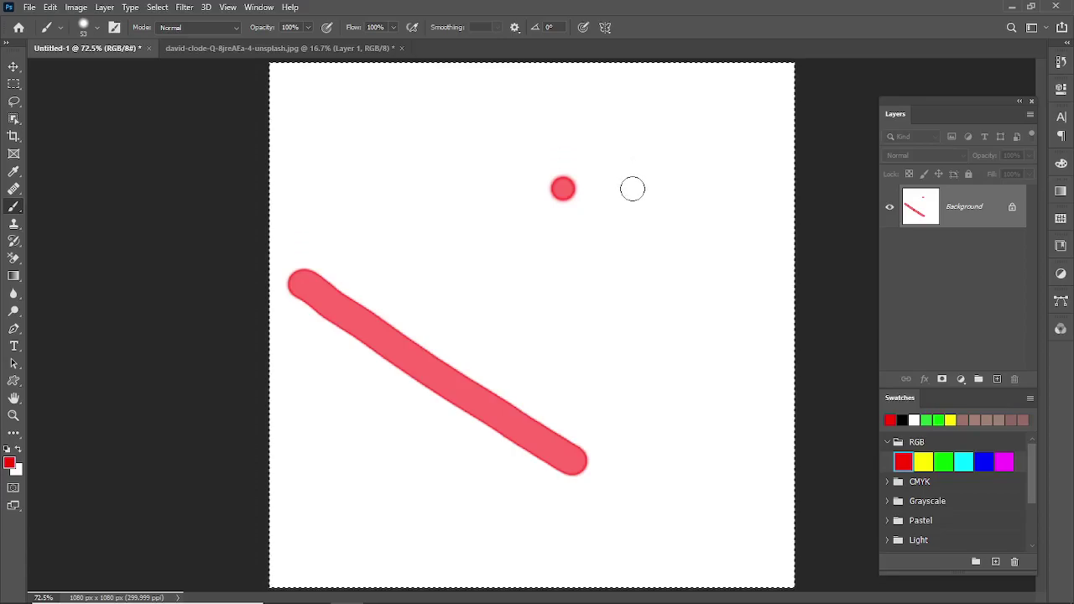
key("v")
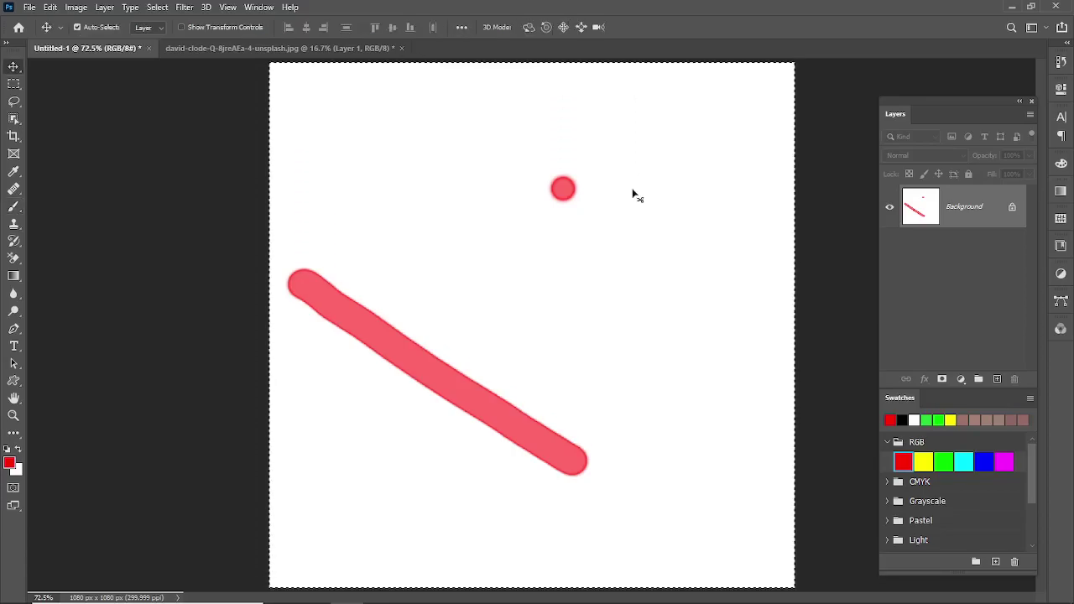
key("Delete")
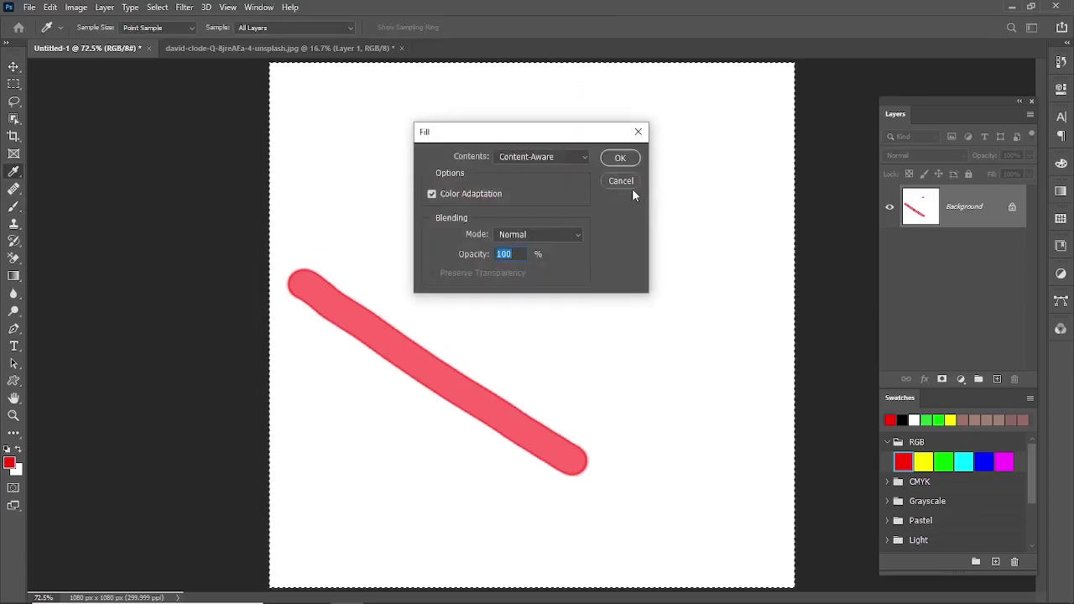
left_click(632, 186)
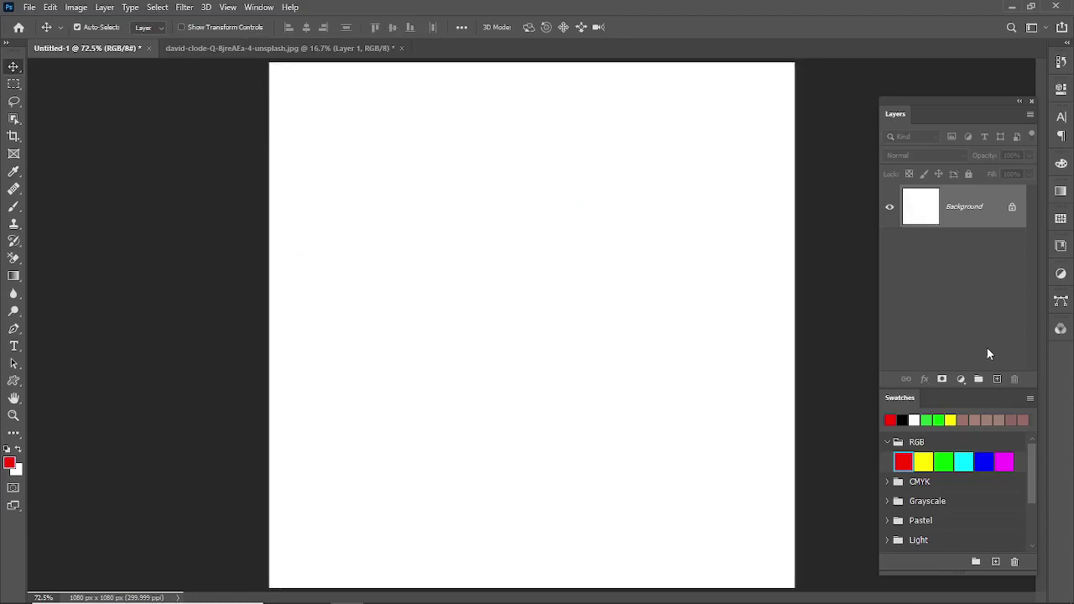
Add a new layer, reset to the default black foreground, and draw a flower custom shape about 113 x 126 px near the canvas centre
left_click(997, 380)
key("d")
left_click_drag(13, 381, 74, 442)
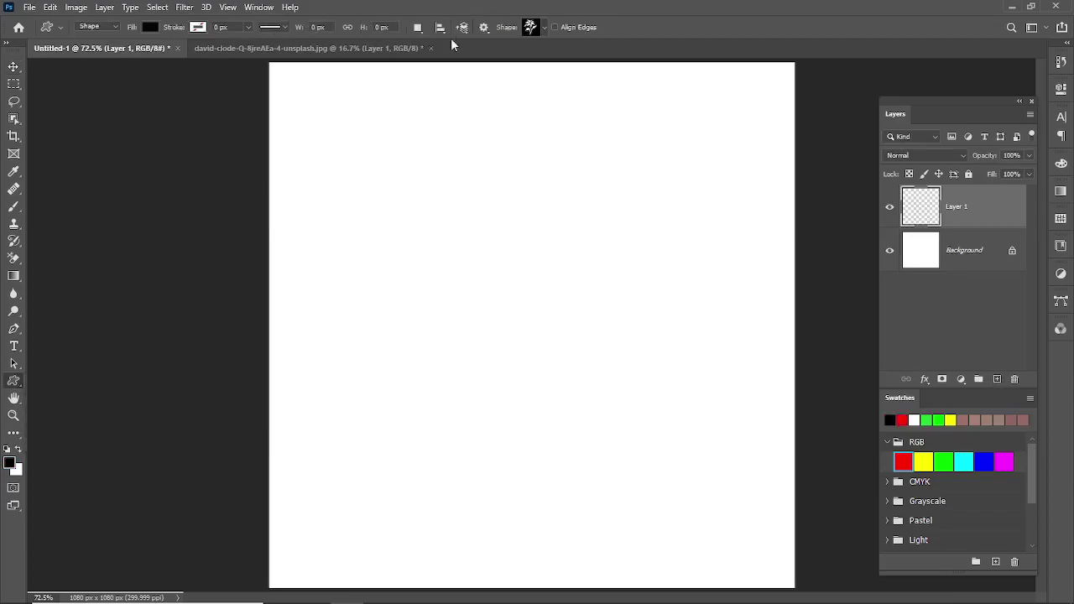
left_click(544, 31)
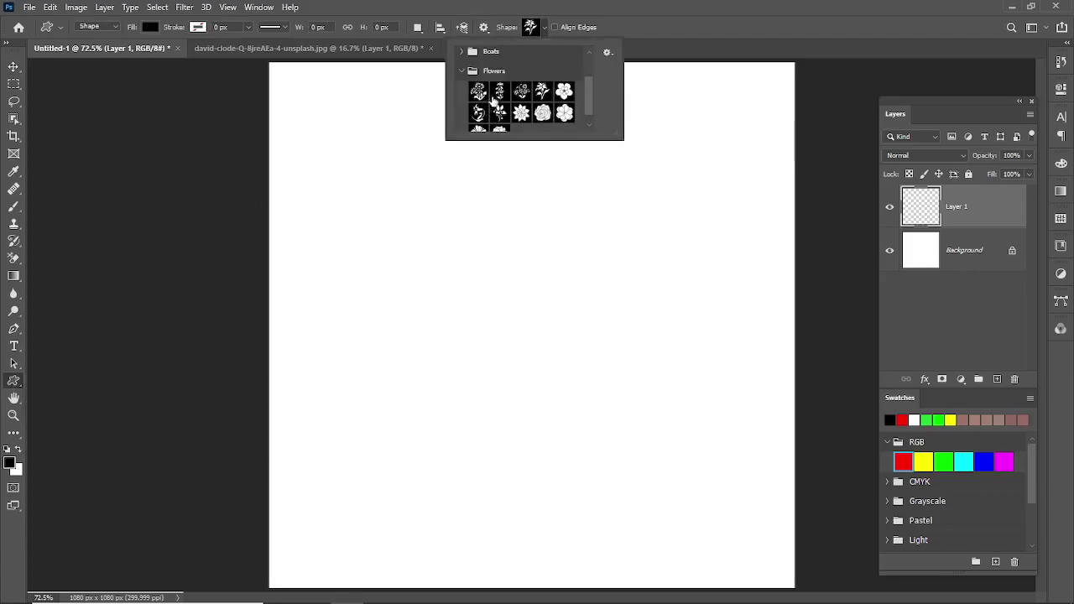
left_click(542, 92)
left_click_drag(458, 266, 514, 348)
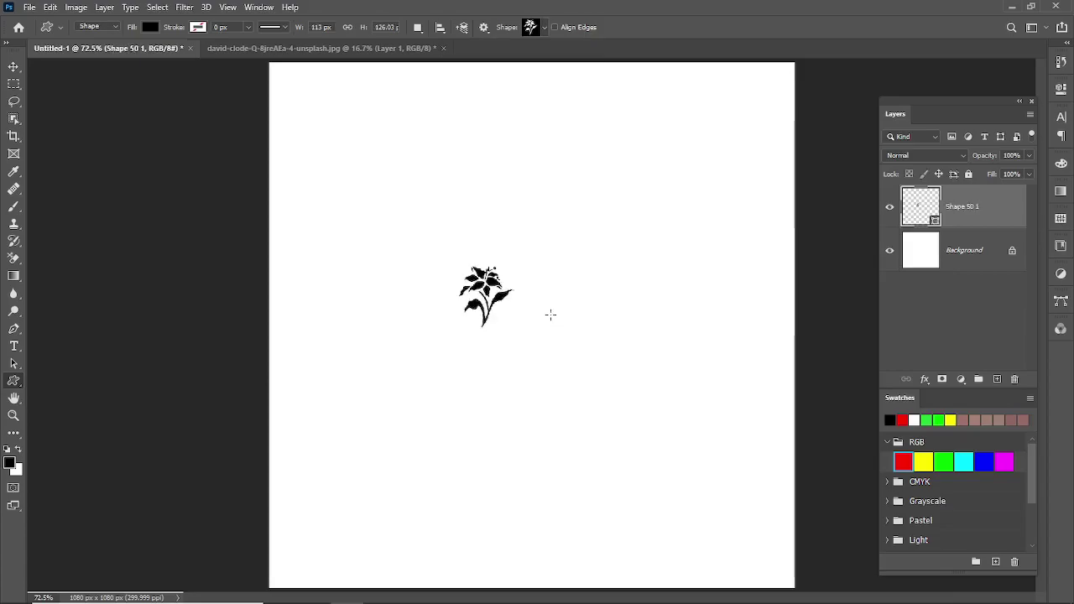
Select a rectangular area around the flower and define it as a brush preset named Sampled Brush 1
left_click(14, 83)
left_click_drag(451, 249, 530, 349)
left_click(51, 7)
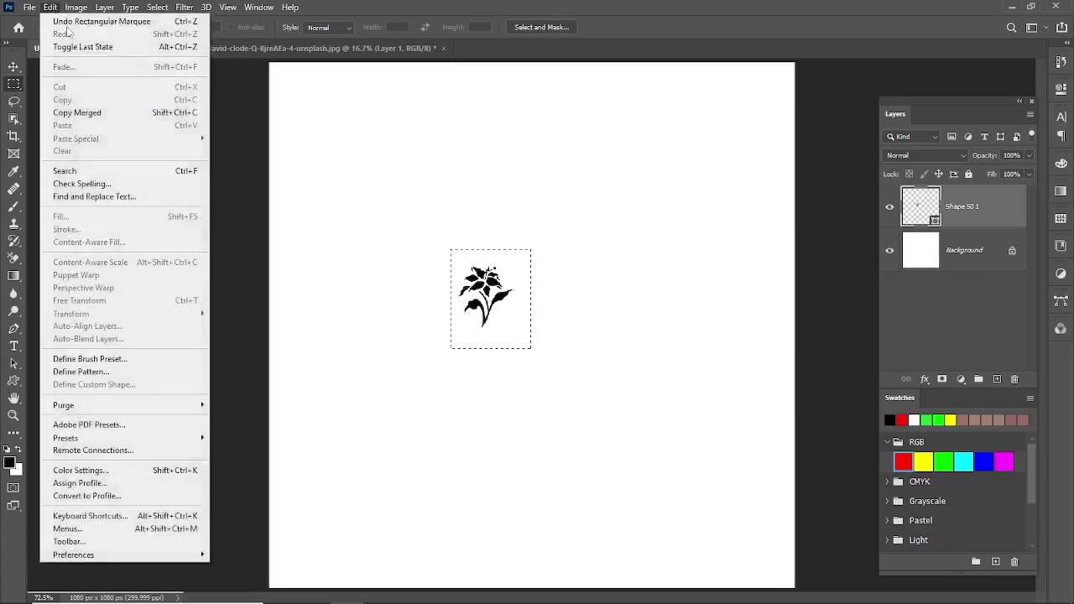
left_click(139, 357)
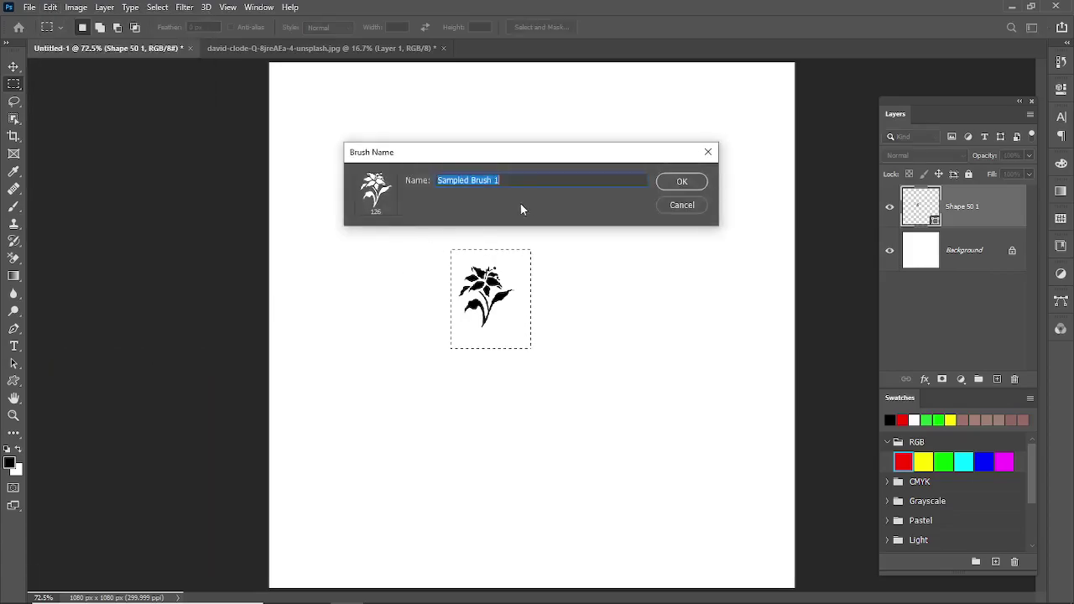
left_click(682, 182)
Clear the selection and delete the flower shape layer
left_click(585, 227)
left_click(535, 233)
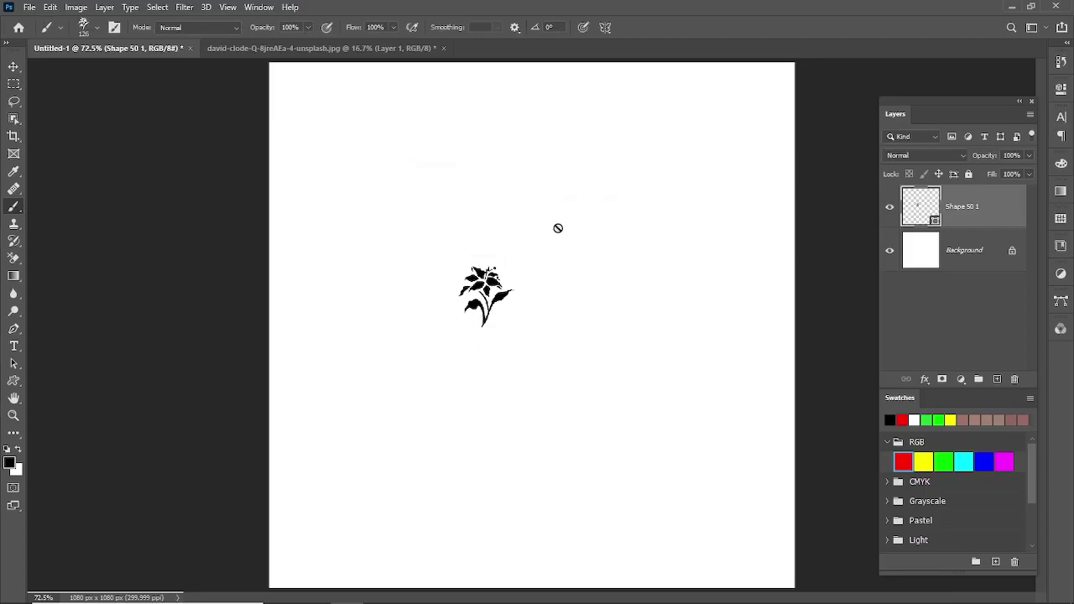
key("Delete")
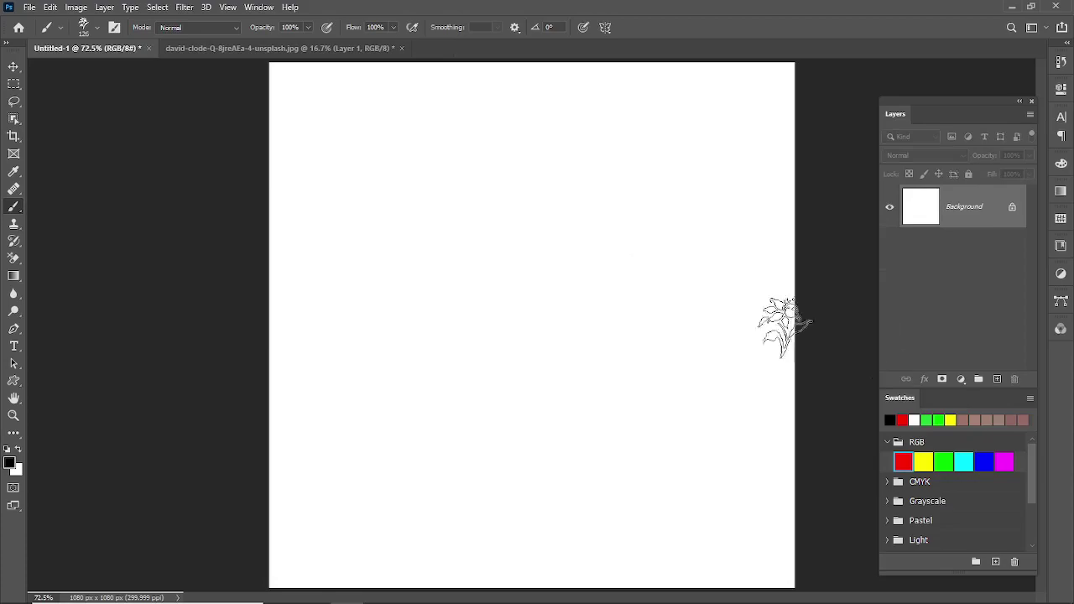
Add a new layer and paint a wavy black stroke across the canvas with the 126 px flower brush
left_click(997, 380)
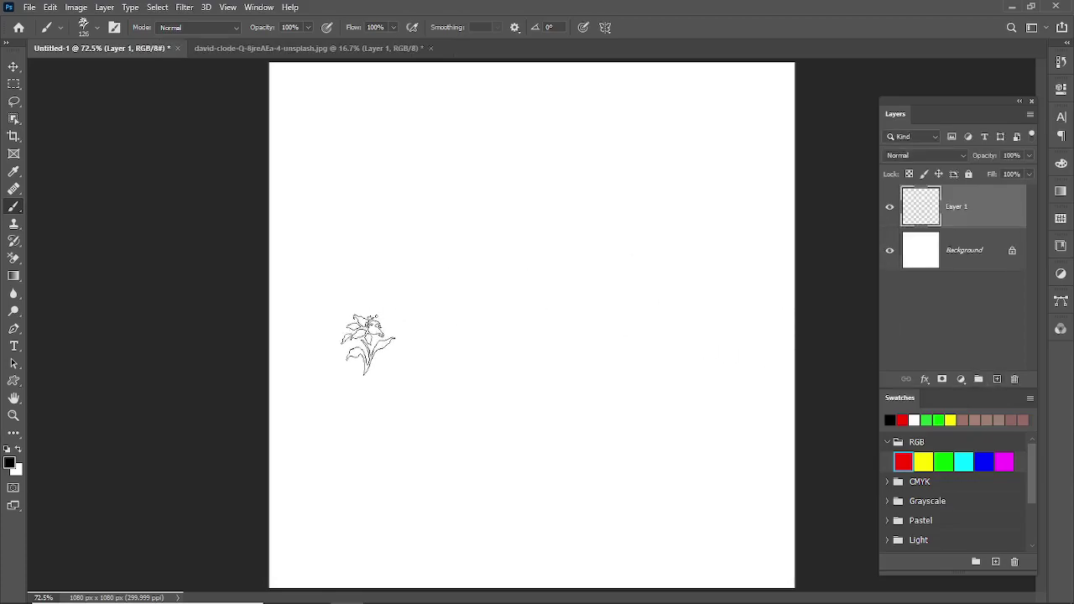
mouse_move(338, 361)
left_mouse_down()
mouse_move(346, 331)
mouse_move(435, 287)
mouse_move(596, 350)
mouse_move(647, 256)
left_mouse_up()
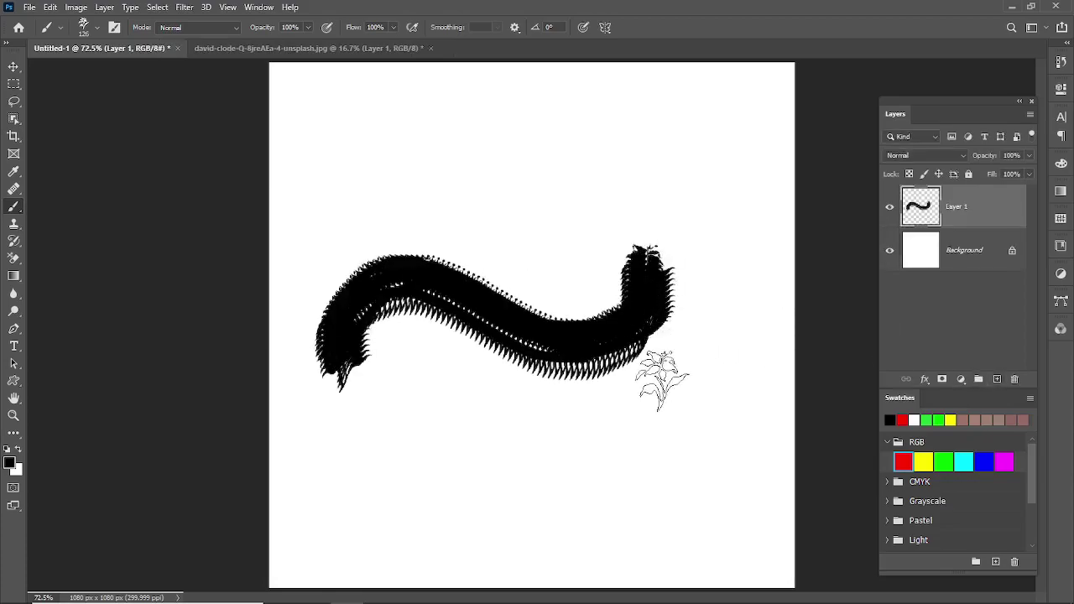
Undo the wavy stroke and stamp six separate black flowers across the canvas with the 126 px brush
key("ctrl+z")
left_click(352, 243)
left_click(481, 238)
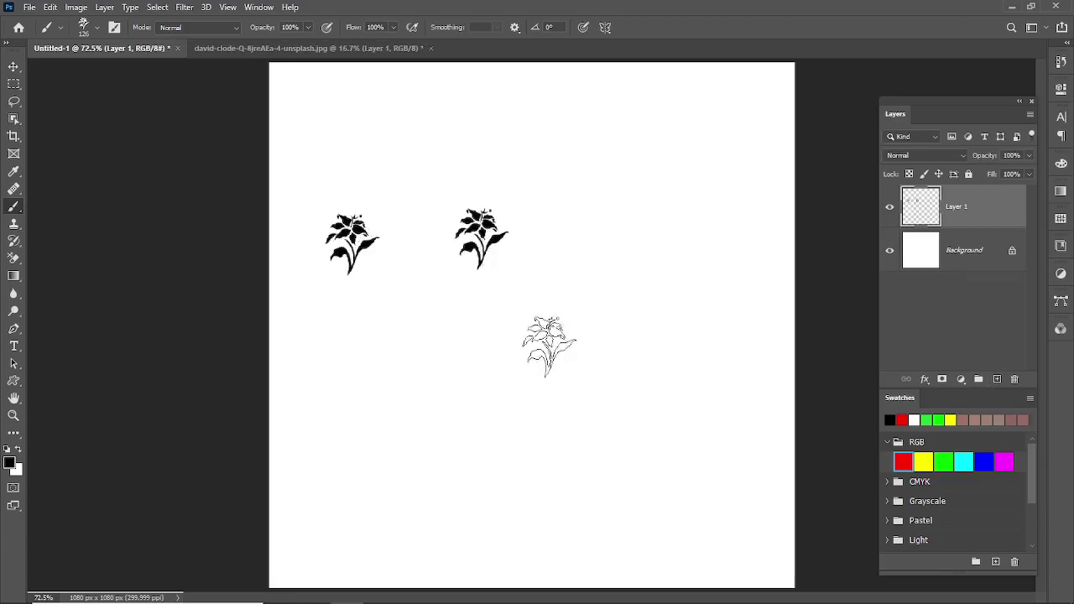
left_click(576, 375)
left_click(431, 391)
left_click(579, 286)
left_click(631, 175)
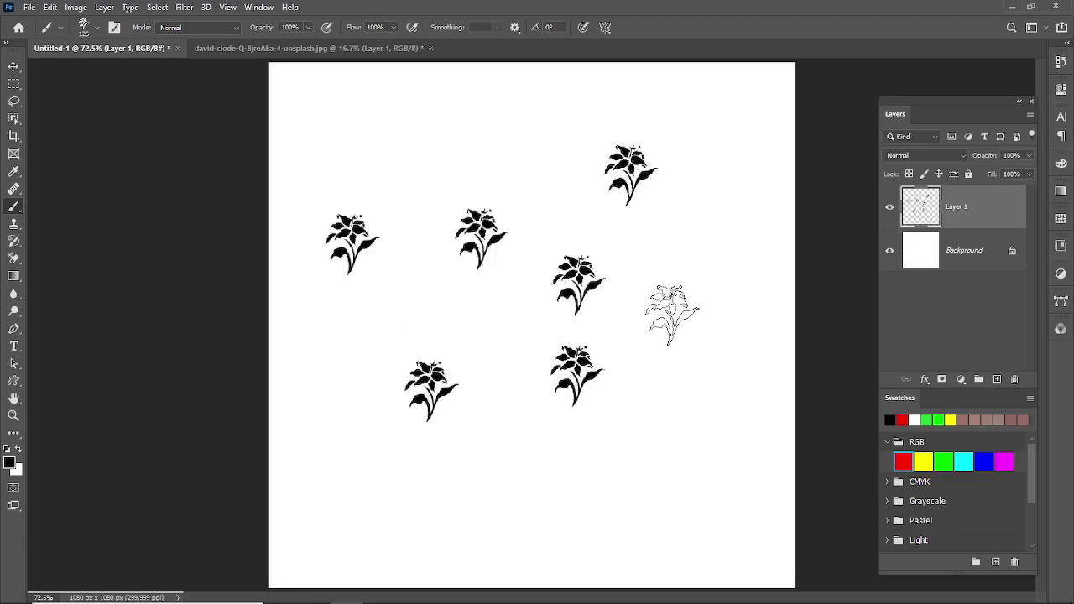
Reduce the flower brush size to 45 px and stamp five small flowers among the larger ones
key("bracketleft")
key("bracketleft")
key("bracketleft")
key("bracketleft")
key("bracketleft")
key("bracketleft")
left_click(675, 311)
left_click(568, 328)
left_click(459, 322)
left_click(342, 310)
left_click(352, 388)
Select the whole canvas and clear its flowers, testing a winding 45 px stroke and clearing it as well
key("ctrl+a")
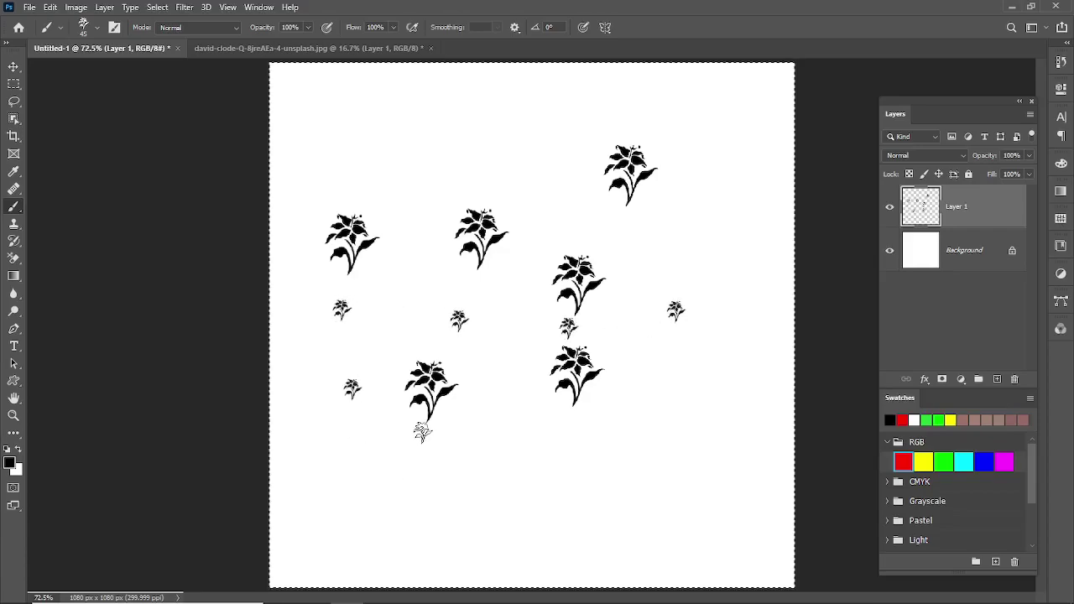
key("Delete")
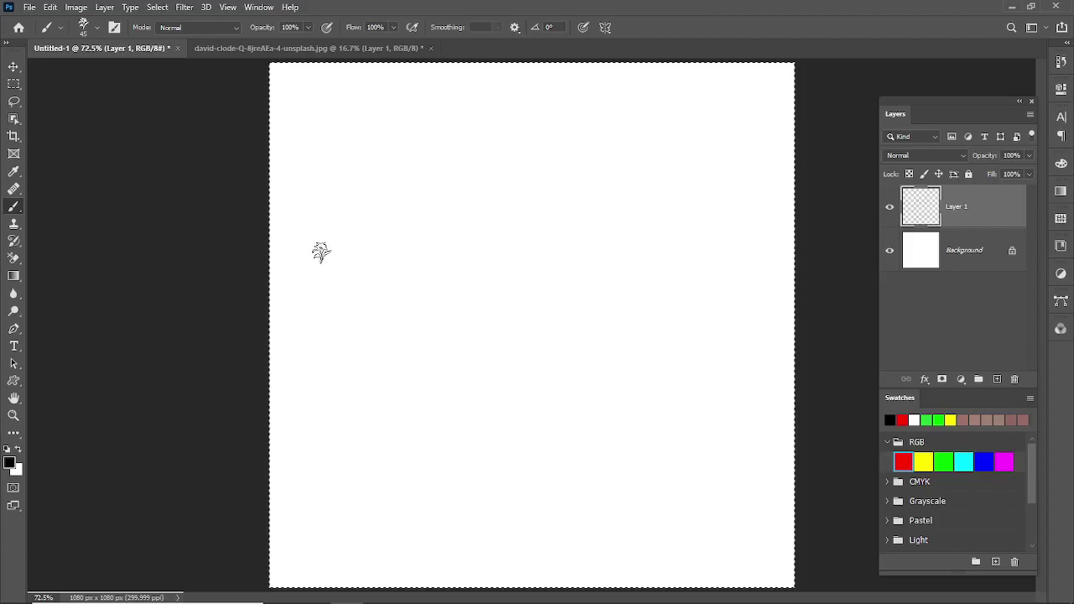
mouse_move(305, 139)
left_mouse_down()
mouse_move(325, 256)
mouse_move(433, 281)
mouse_move(566, 277)
mouse_move(562, 345)
mouse_move(637, 448)
mouse_move(662, 434)
left_mouse_up()
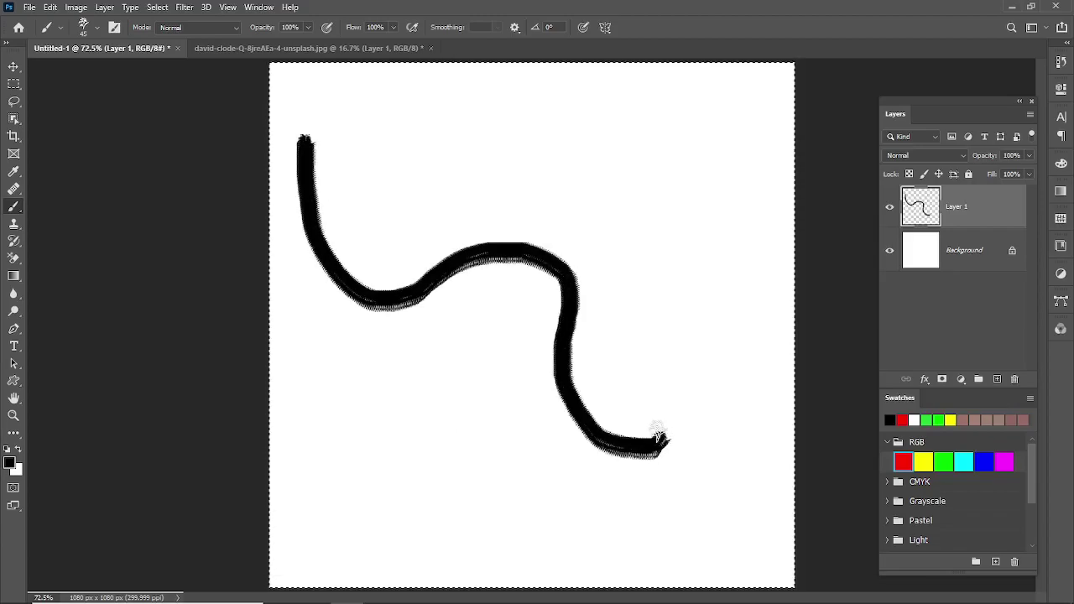
key("Delete")
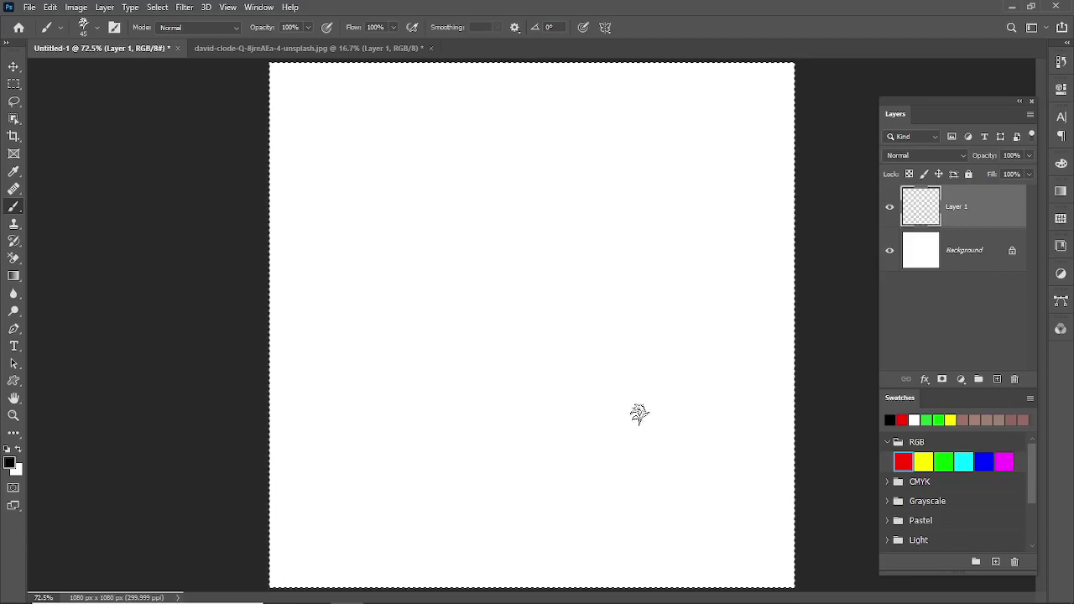
Set the flower brush's spacing to 120% and enable Scattering at 250% on both axes
left_click(115, 27)
left_click_drag(720, 351, 789, 352)
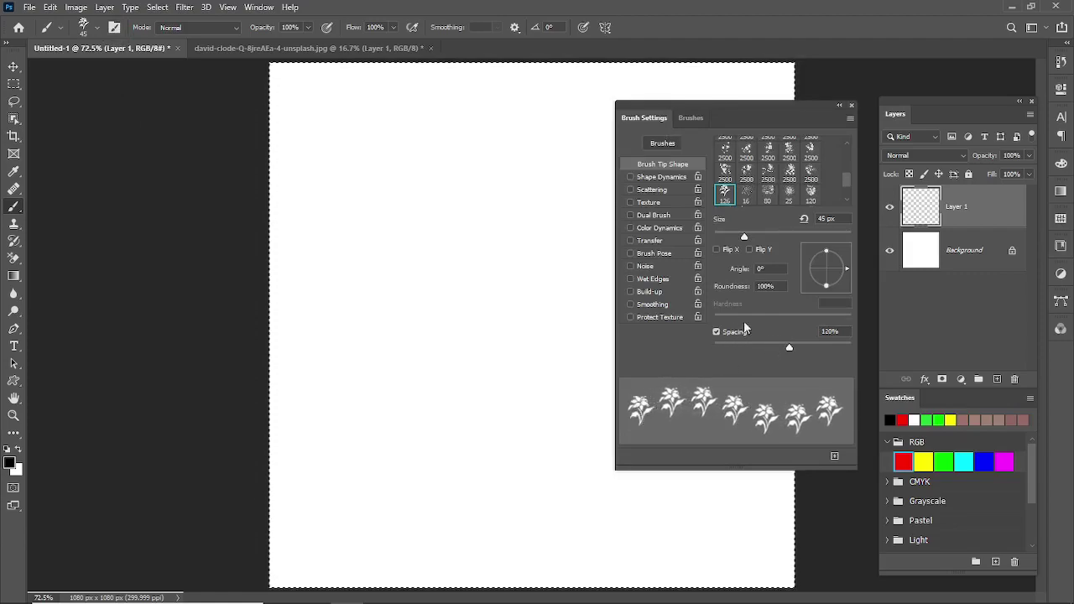
left_click(653, 190)
mouse_move(710, 157)
left_mouse_down()
mouse_move(783, 160)
mouse_move(737, 158)
mouse_move(750, 175)
left_mouse_up()
left_click(760, 142)
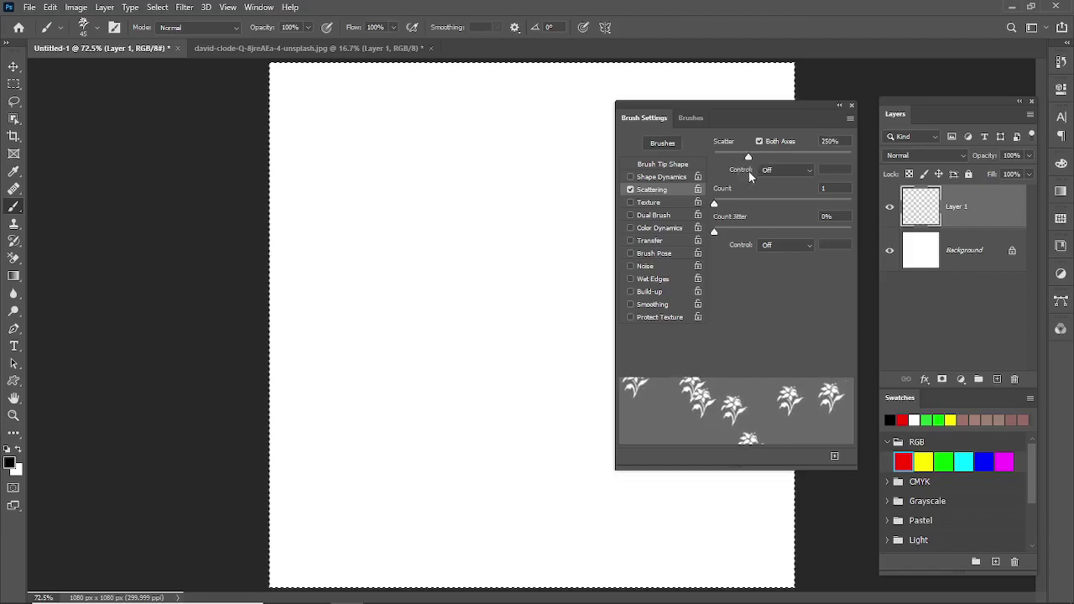
Enable Shape Dynamics for the flower brush with 46% Size Jitter and 28% Minimum Diameter
left_click(665, 177)
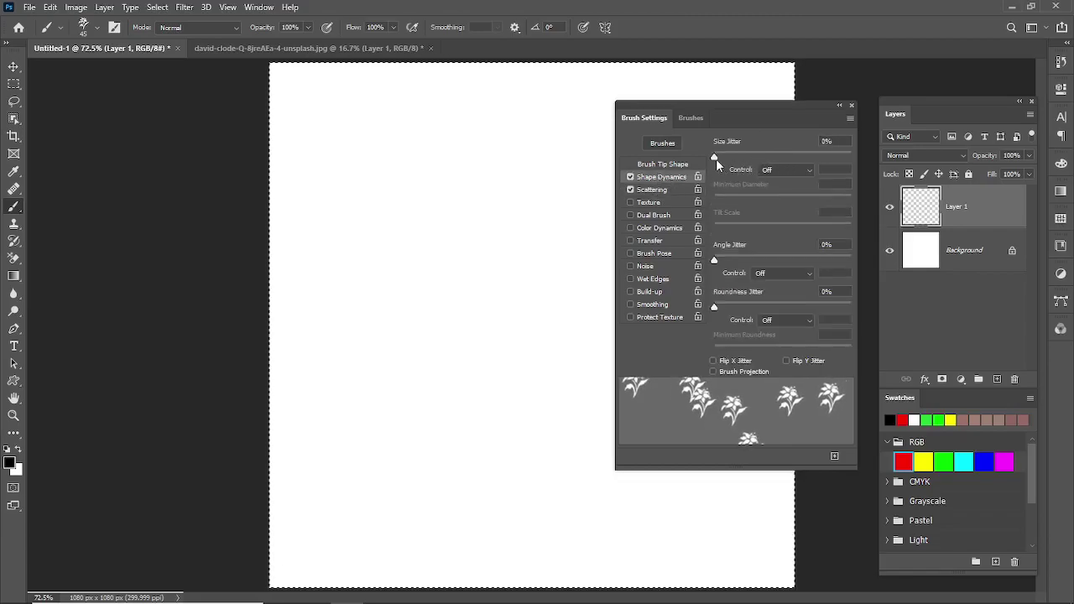
left_click_drag(717, 162, 777, 168)
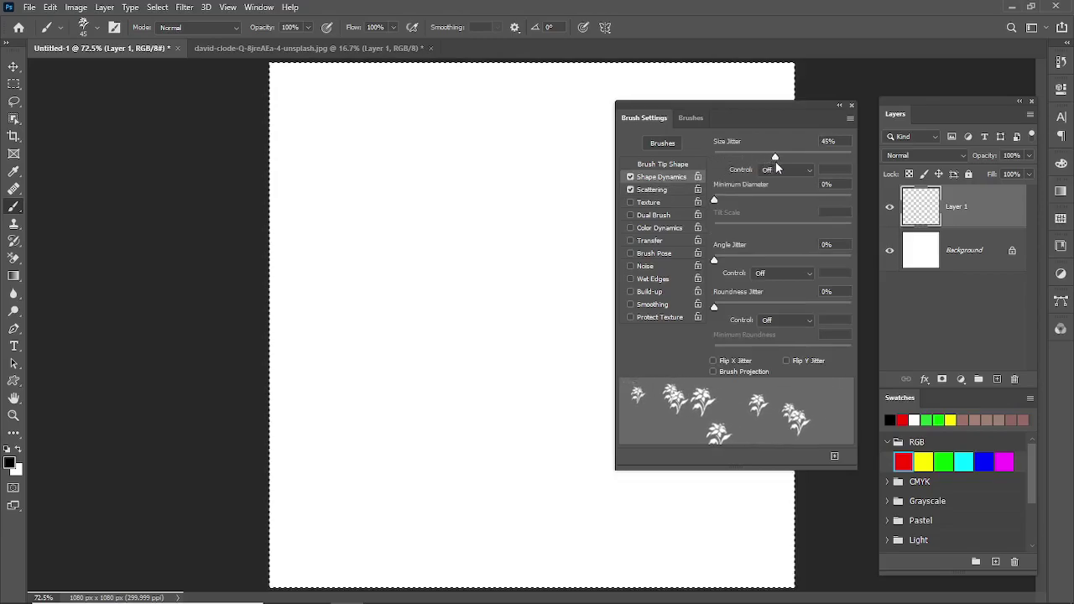
left_click_drag(732, 202, 753, 207)
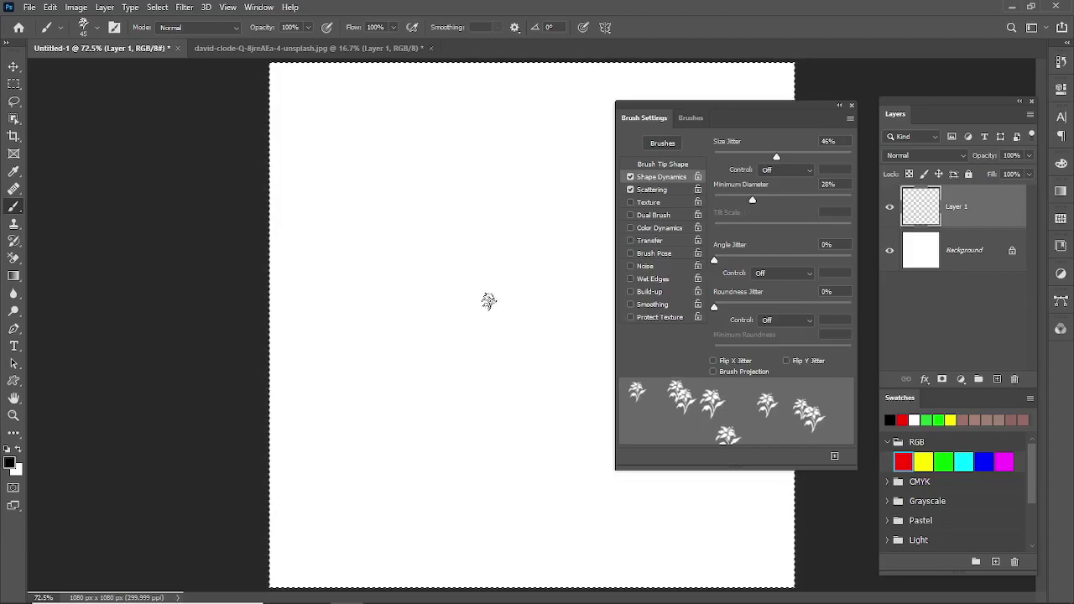
Paint scattered black flowers across the canvas, and add a winding run of flowers in RGB red
mouse_move(318, 169)
left_mouse_down()
mouse_move(402, 375)
mouse_move(501, 323)
mouse_move(546, 206)
mouse_move(616, 324)
mouse_move(562, 443)
mouse_move(384, 494)
mouse_move(366, 554)
mouse_move(601, 550)
mouse_move(599, 422)
mouse_move(478, 329)
mouse_move(454, 207)
mouse_move(551, 131)
mouse_move(669, 95)
left_mouse_up()
left_click(903, 461)
mouse_move(376, 107)
left_mouse_down()
mouse_move(443, 177)
mouse_move(394, 308)
mouse_move(460, 433)
mouse_move(612, 520)
mouse_move(700, 501)
mouse_move(734, 530)
left_mouse_up()
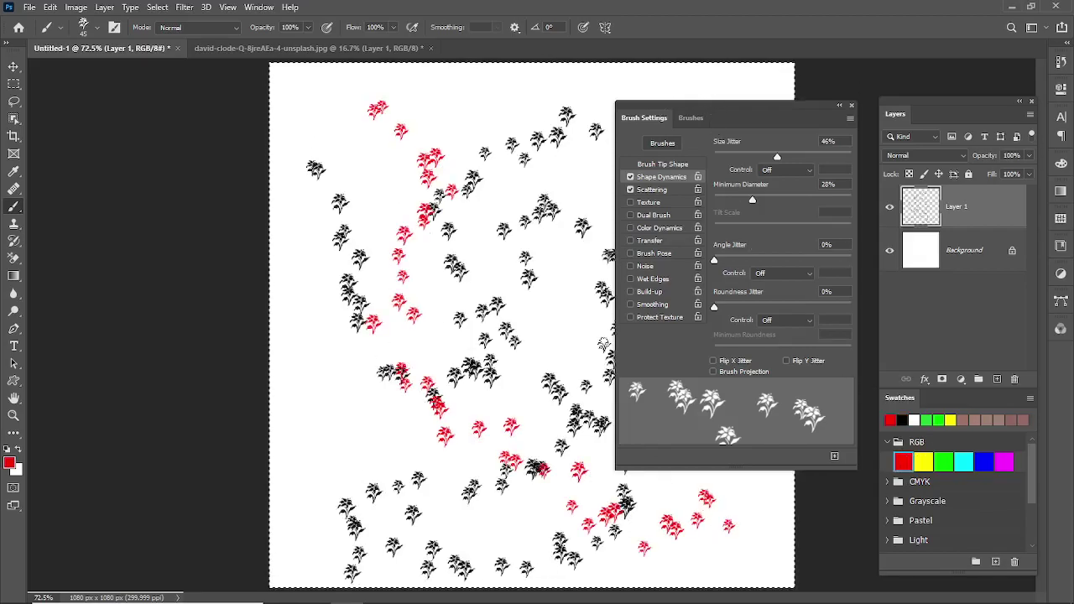
Enable Color Dynamics with Apply Per Tip and choose an olive yellow as the background color
left_click(655, 228)
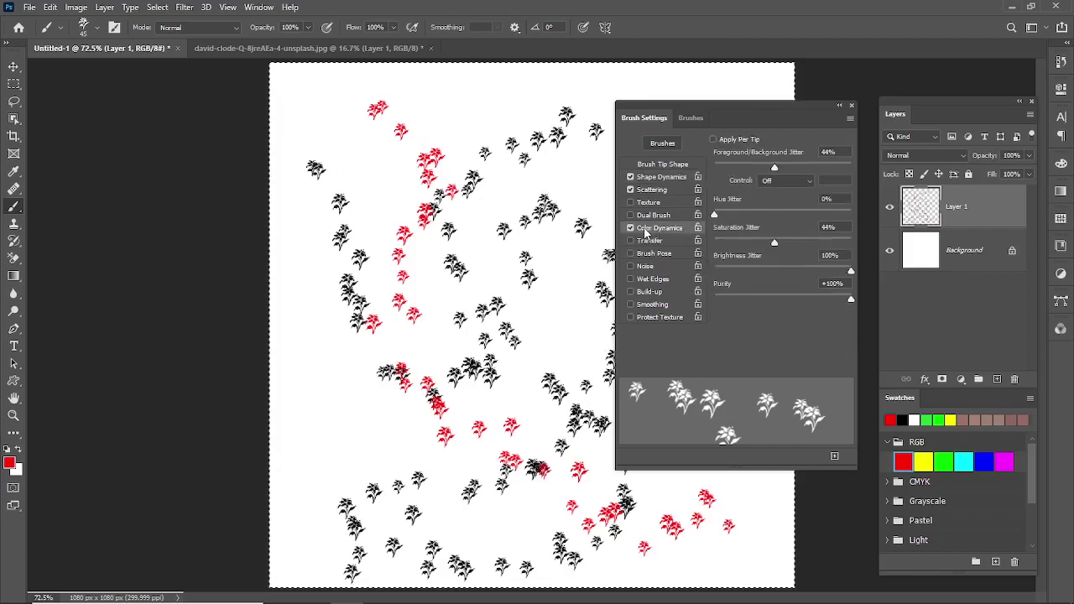
left_click(18, 471)
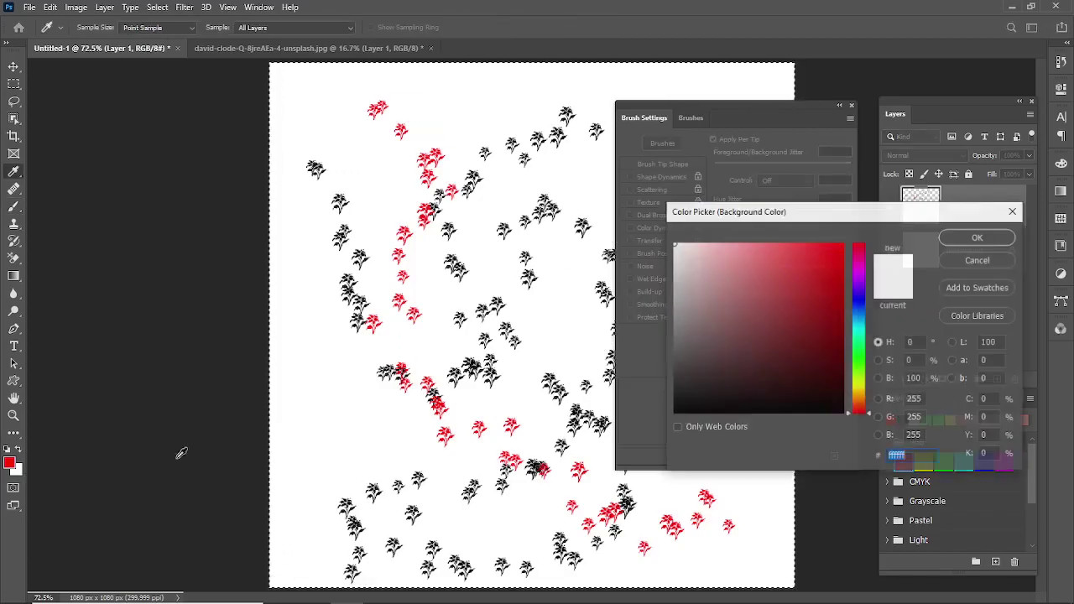
left_click(859, 390)
left_click(796, 296)
left_click(978, 237)
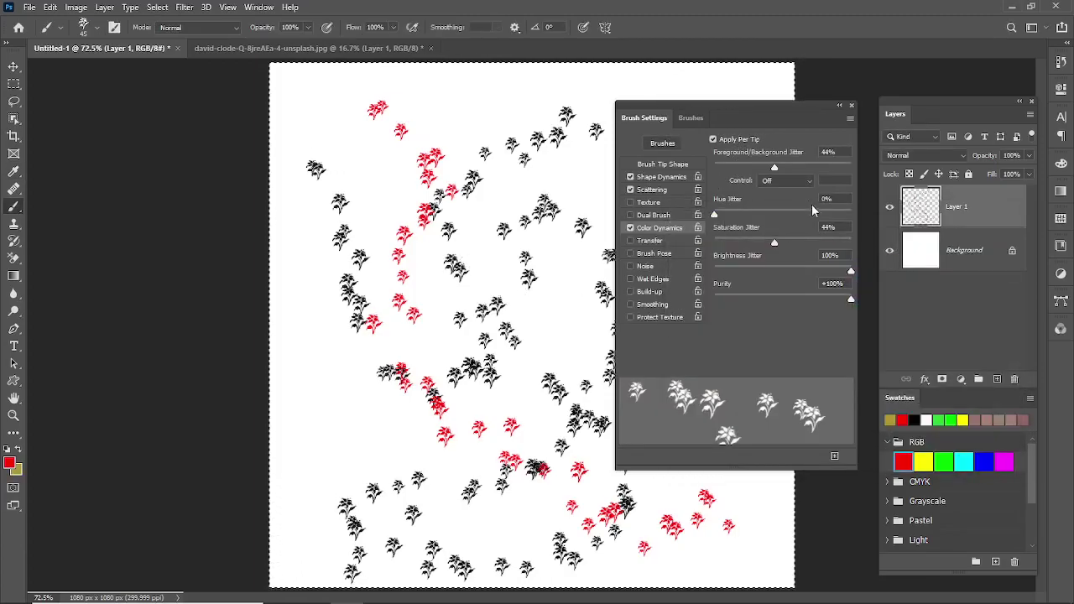
Set Hue Jitter to 64% and paint scattered multicolored flowers around the canvas
left_click_drag(715, 215, 756, 224)
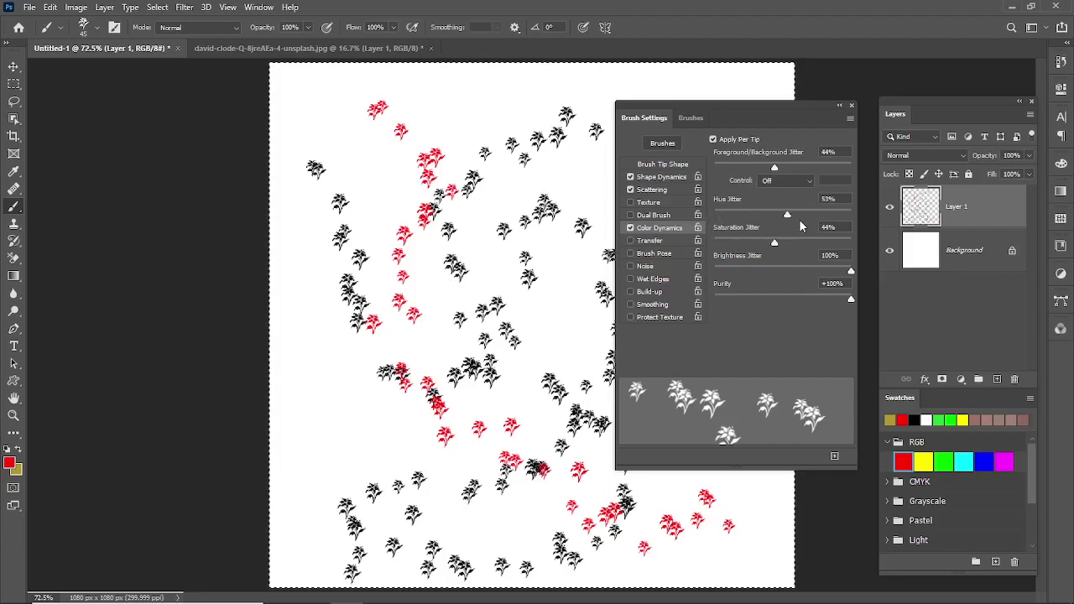
mouse_move(499, 174)
left_mouse_down()
mouse_move(607, 200)
mouse_move(569, 294)
mouse_move(442, 365)
mouse_move(441, 500)
mouse_move(738, 561)
mouse_move(763, 522)
mouse_move(379, 450)
mouse_move(343, 361)
mouse_move(358, 303)
mouse_move(304, 220)
mouse_move(350, 139)
mouse_move(480, 148)
mouse_move(554, 101)
mouse_move(636, 100)
mouse_move(714, 77)
left_mouse_up()
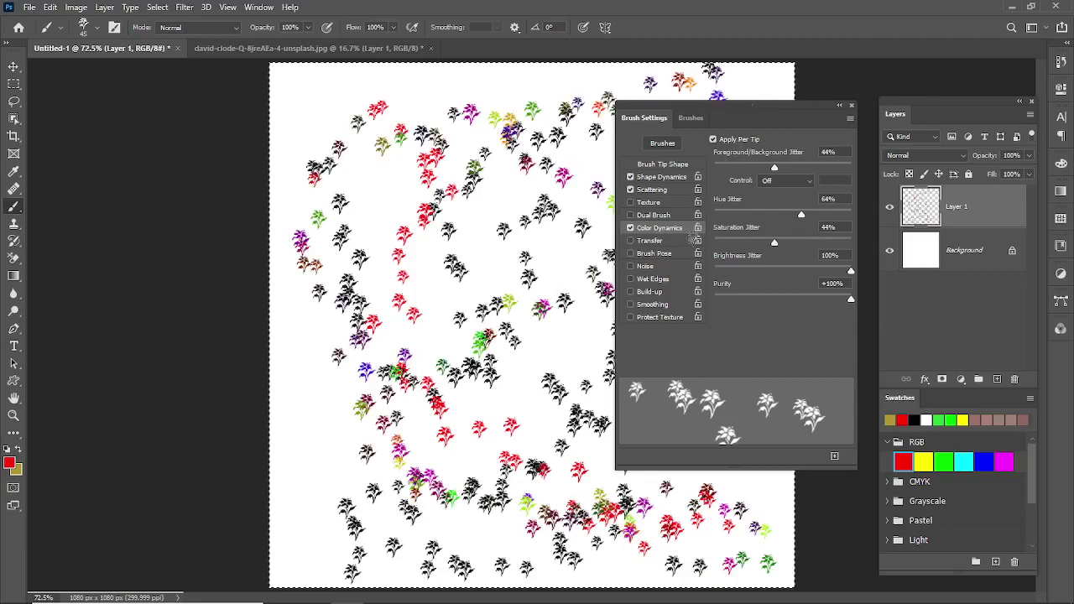
mouse_move(777, 531)
left_mouse_down()
mouse_move(687, 539)
mouse_move(529, 497)
mouse_move(381, 516)
mouse_move(319, 429)
mouse_move(287, 316)
mouse_move(330, 237)
left_mouse_up()
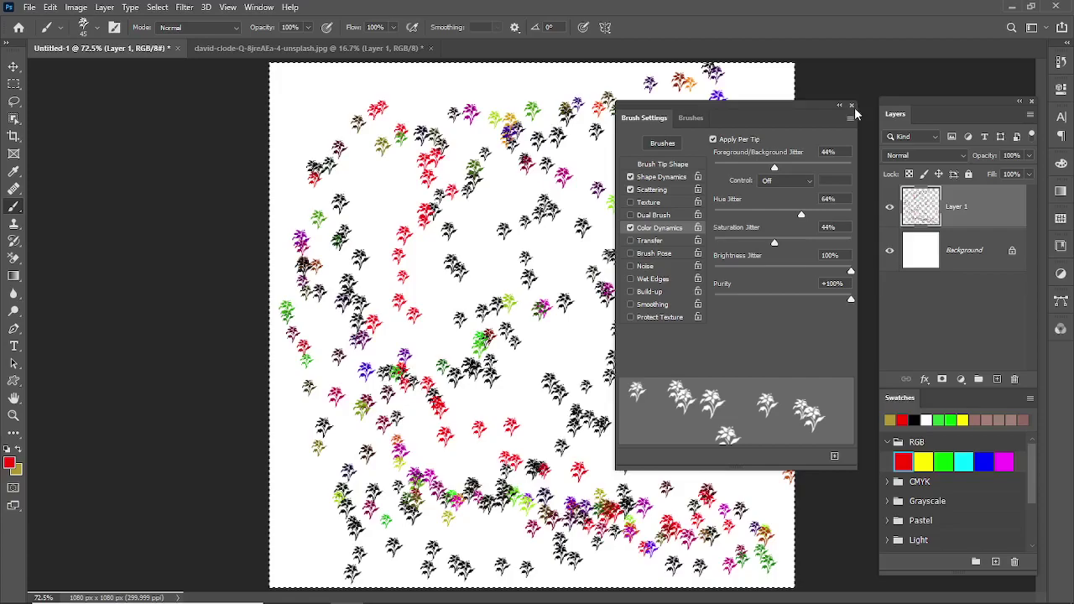
left_click(852, 107)
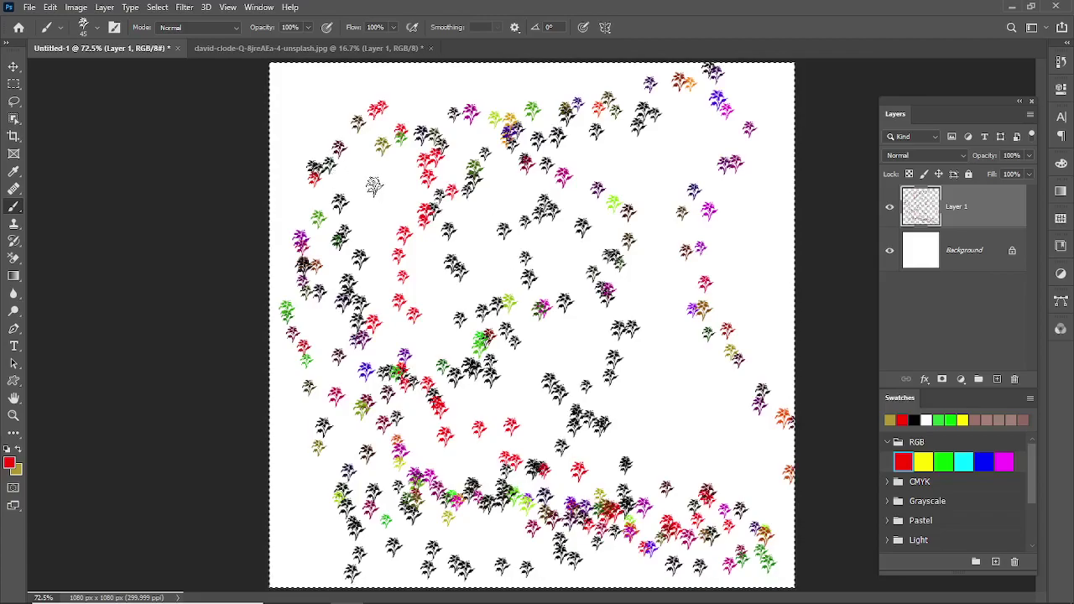
right_click(382, 192)
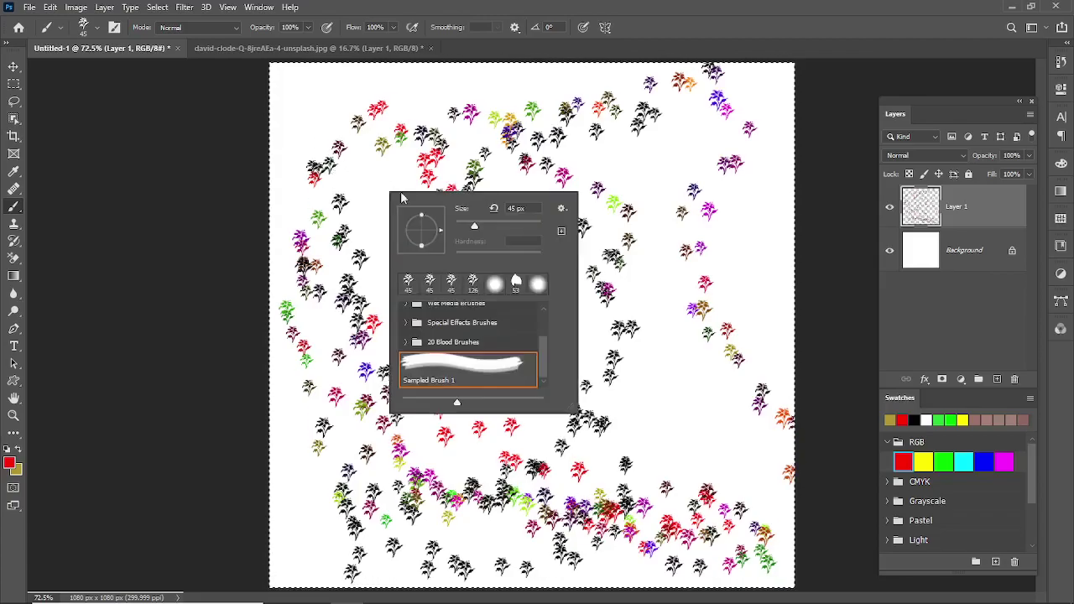
right_click(333, 172)
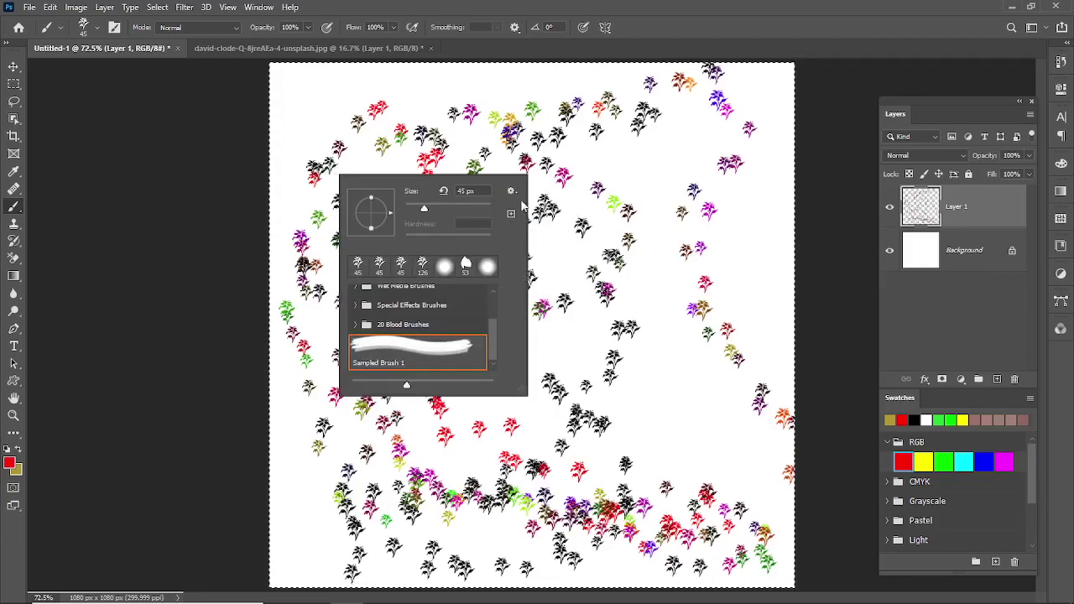
left_click(511, 192)
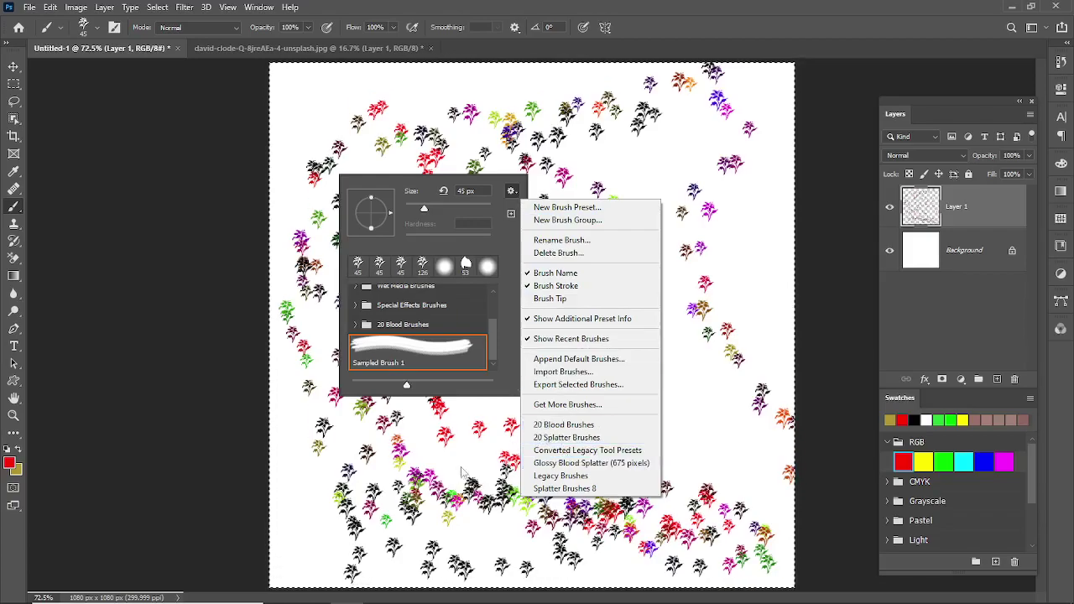
left_click(459, 434)
Add a short run of colored flowers and export Sampled Brush 1 to the Desktop as an ABR file named fb
left_click_drag(626, 402, 733, 487)
right_click(494, 312)
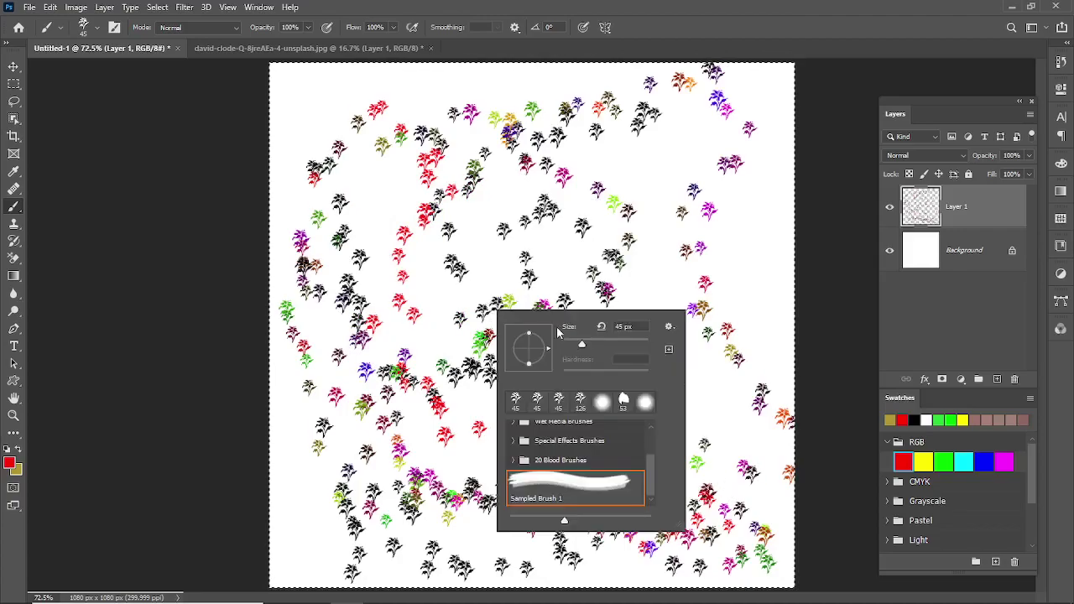
left_click(669, 326)
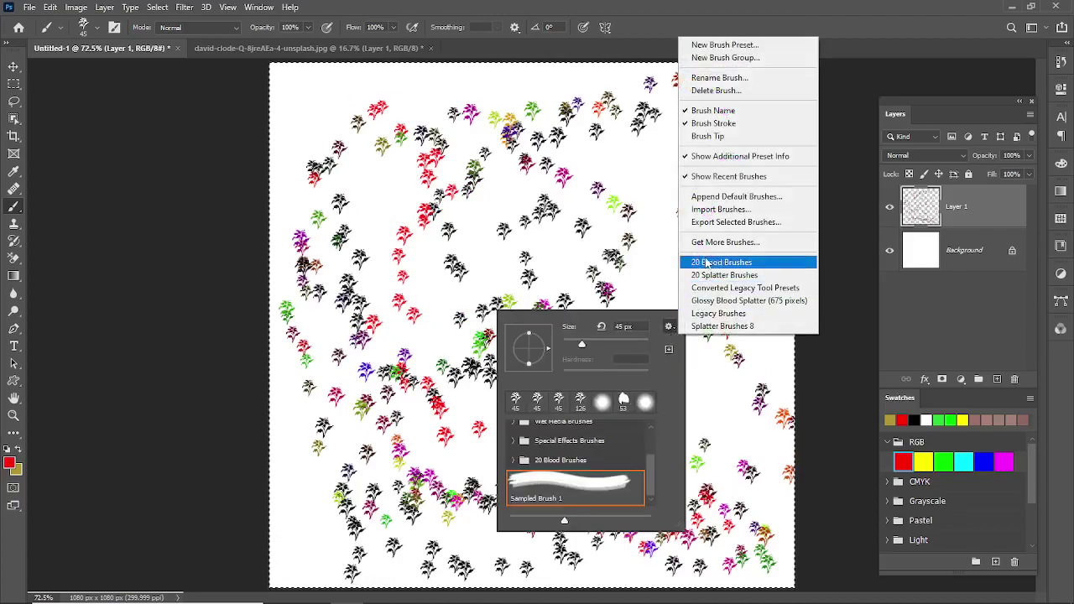
left_click(704, 223)
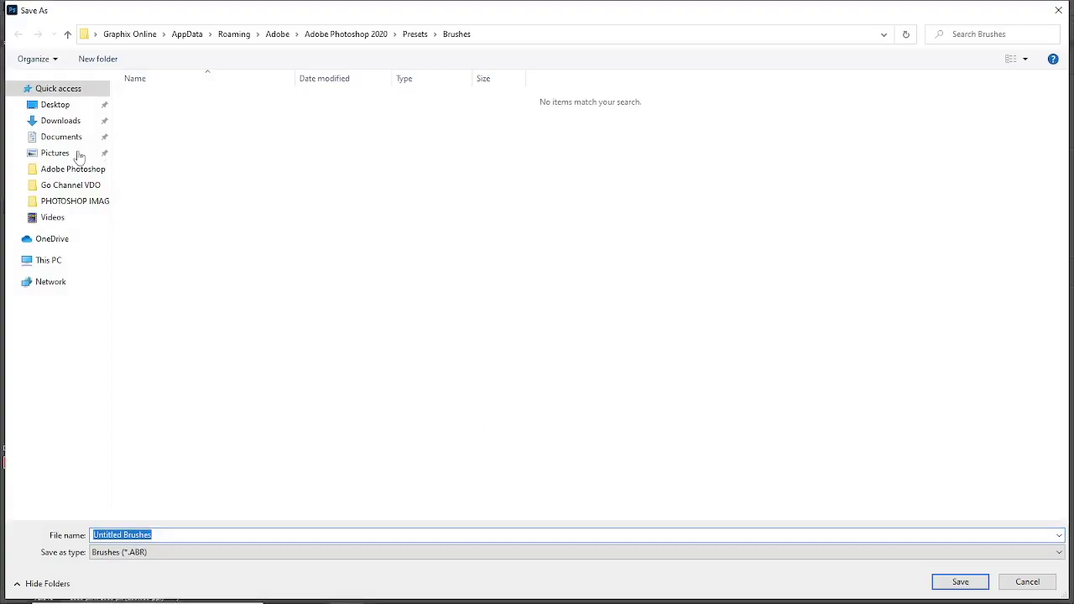
left_click(52, 264)
left_click(57, 105)
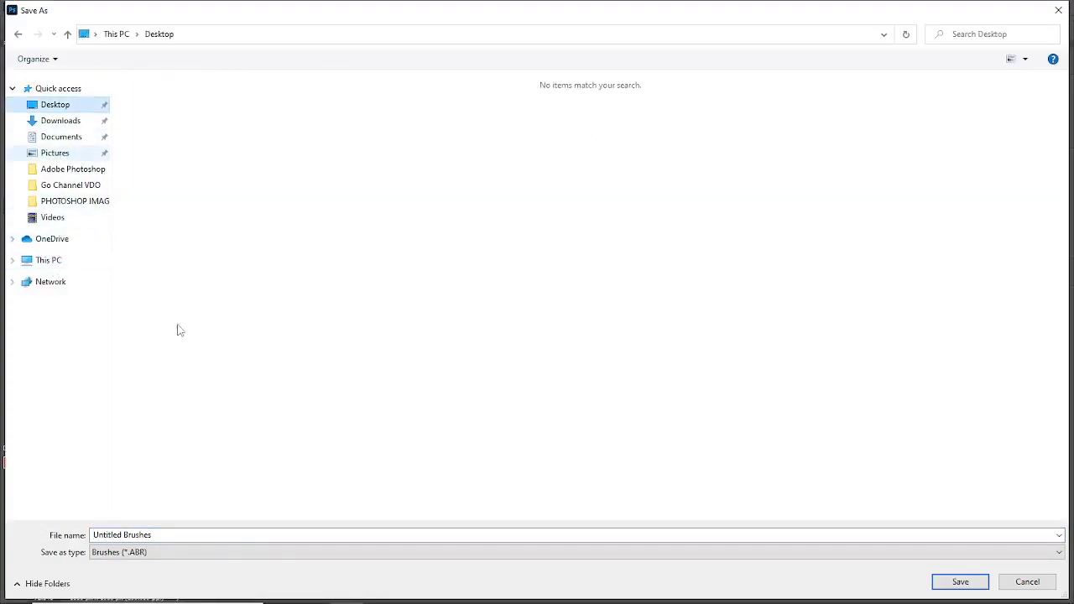
left_click(166, 537)
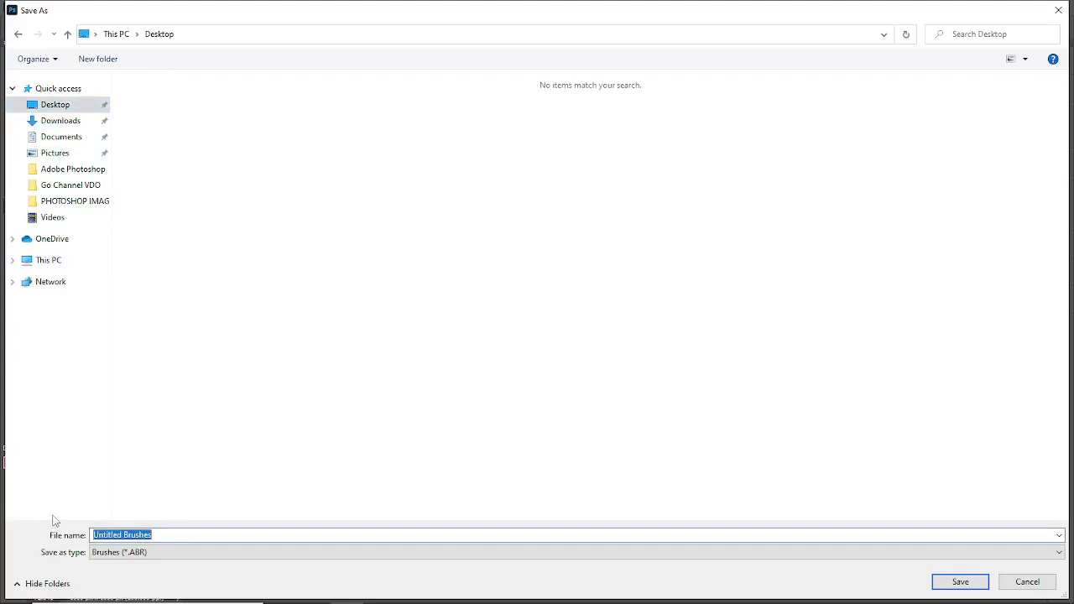
type("fb")
left_click(945, 583)
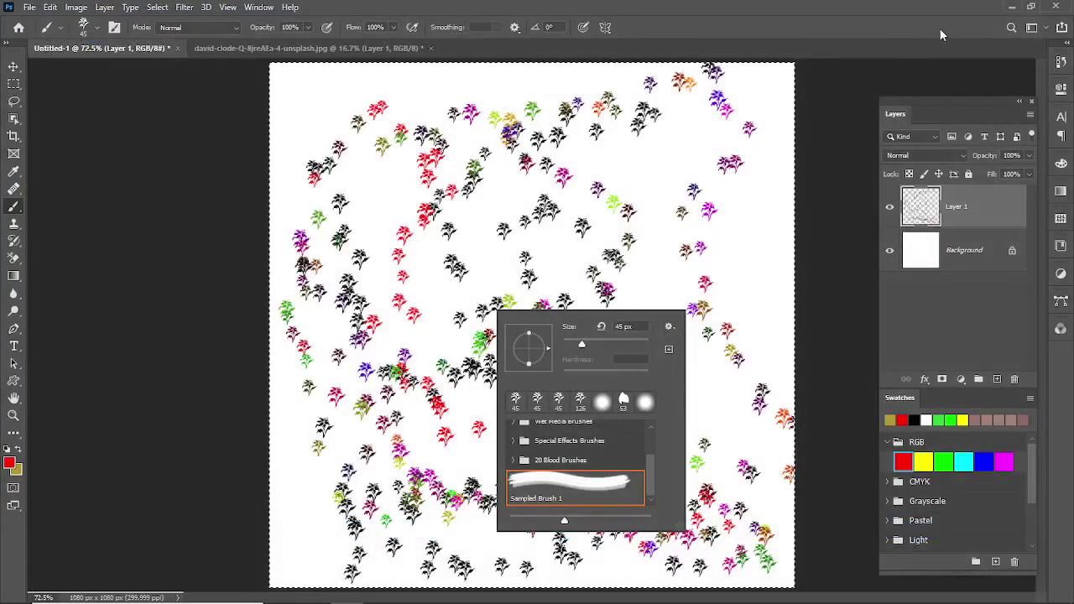
Check the exported fb brush file on the Windows desktop and return to Photoshop
left_click(1011, 10)
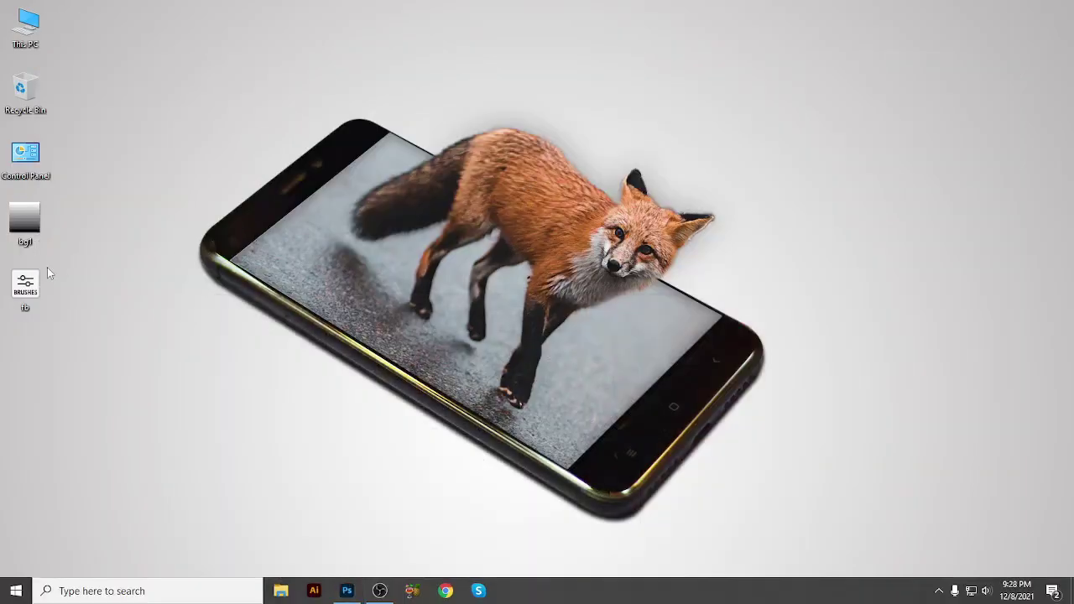
left_click(37, 294)
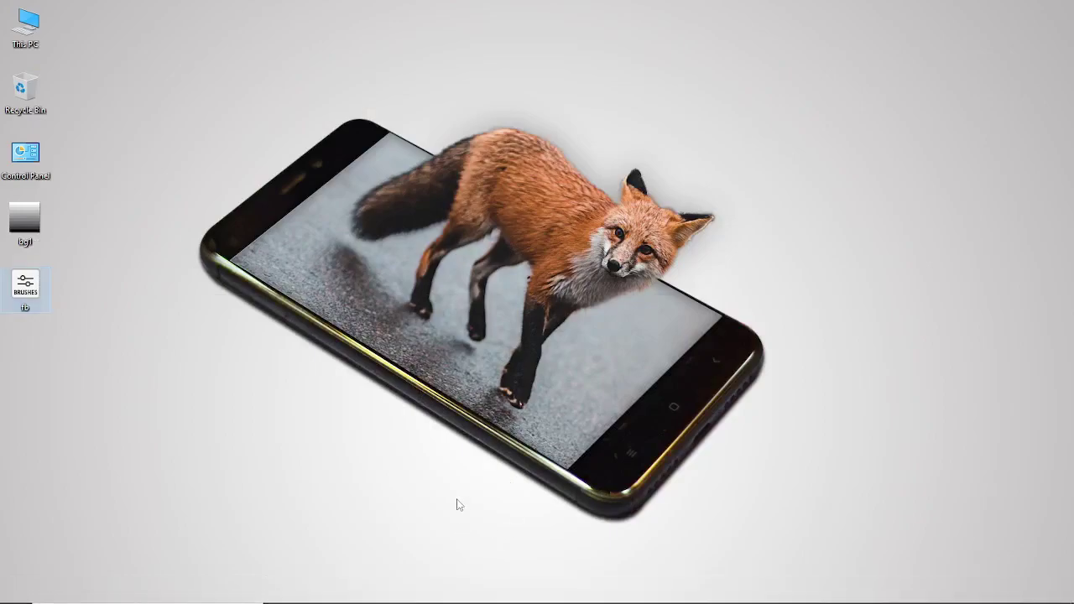
mouse_move(412, 603)
left_click(347, 591)
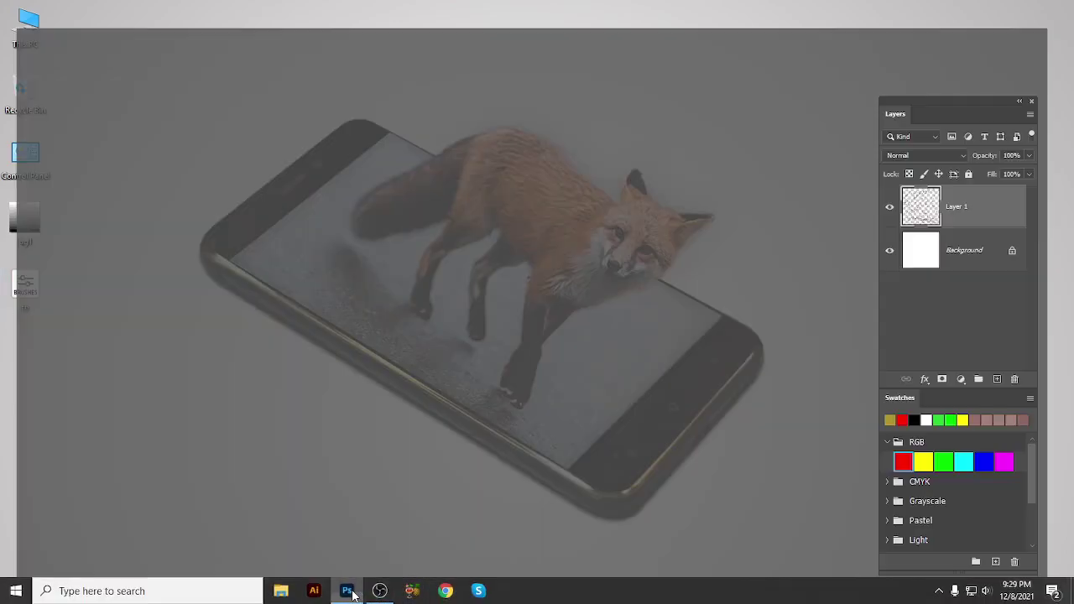
Import the fb brush file from the Desktop into the brush presets
right_click(557, 295)
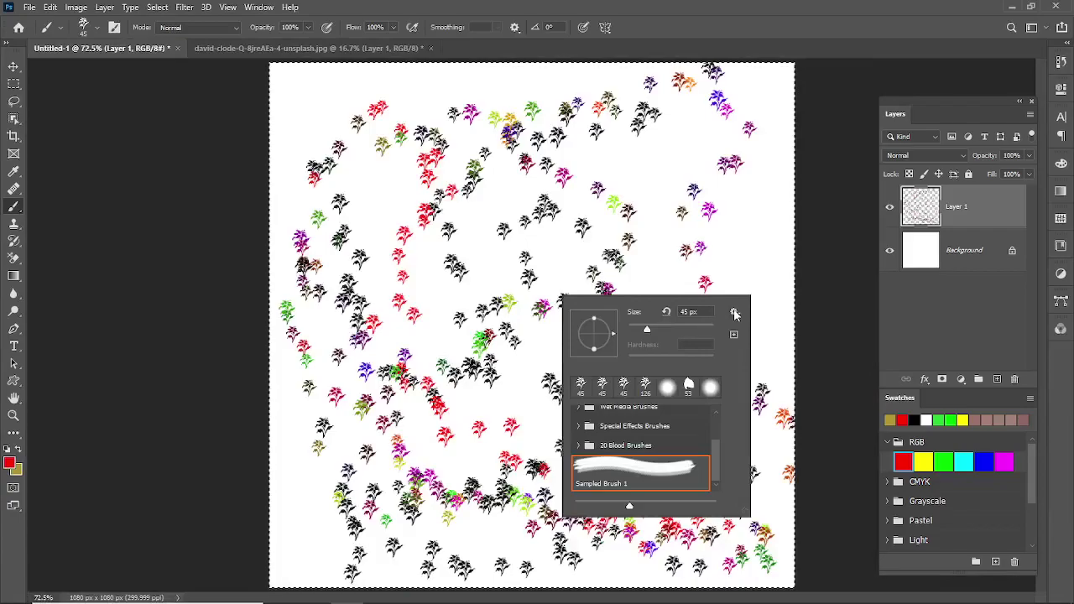
left_click(734, 312)
left_click(782, 198)
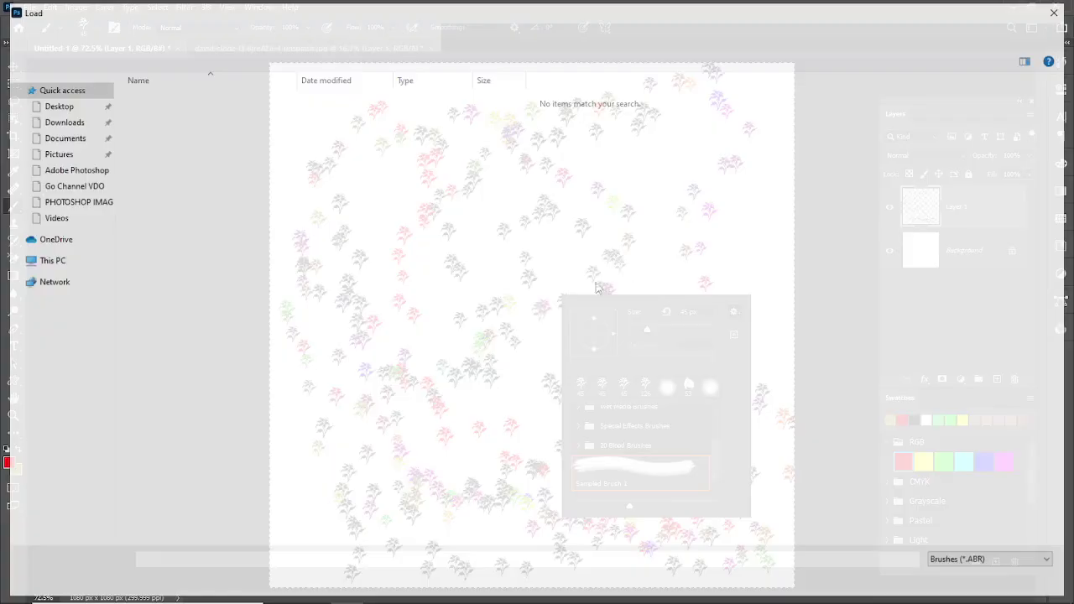
left_click(69, 109)
left_click(160, 111)
double_click(160, 106)
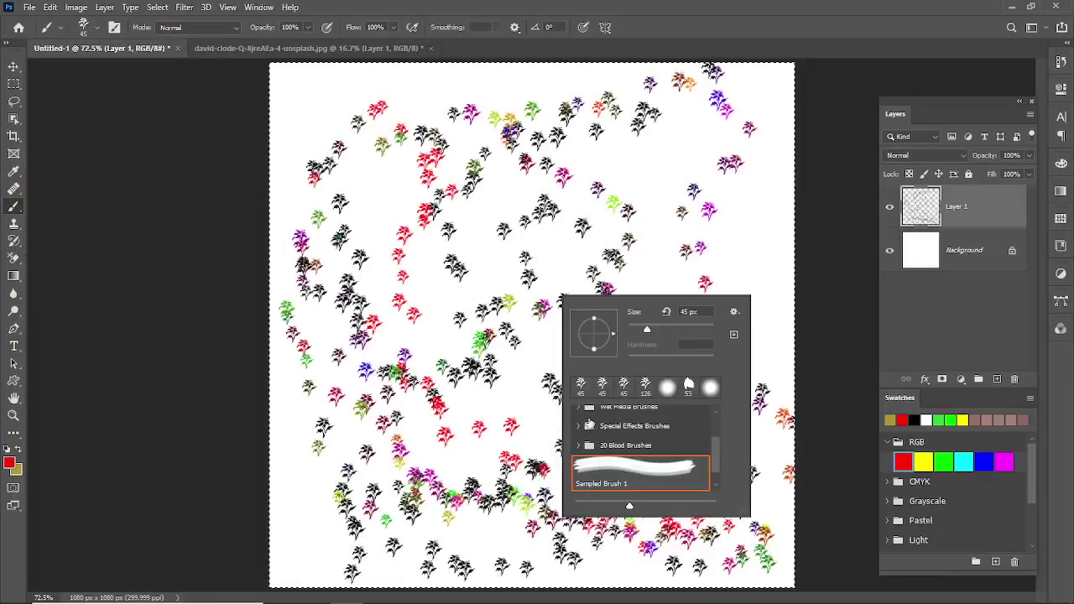
Expand the imported fb group at the end of the brush presets and stamp a single flower on the canvas
left_click(578, 446)
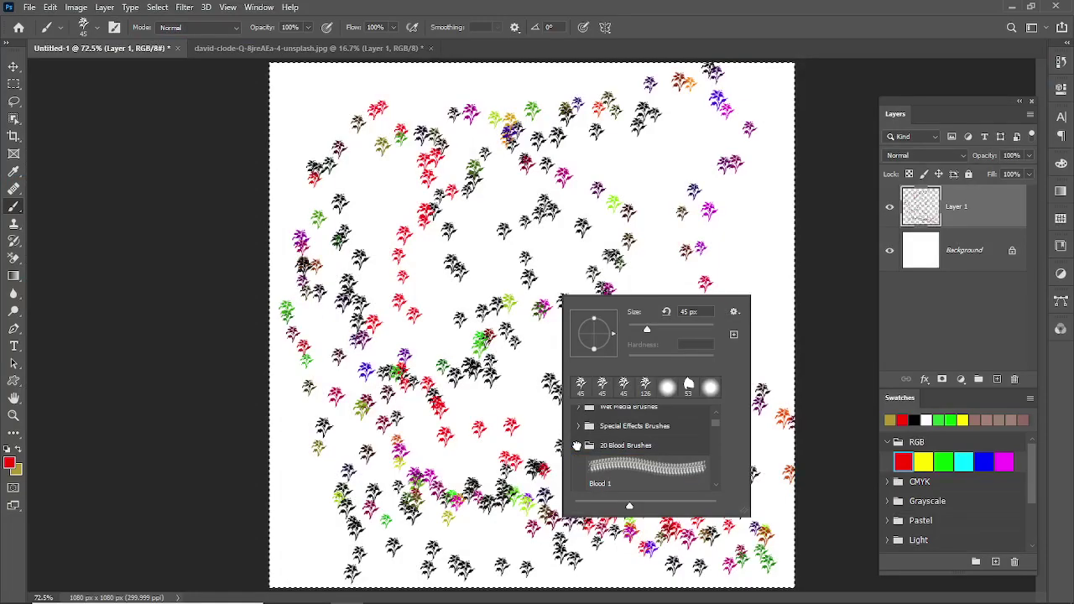
left_click(577, 446)
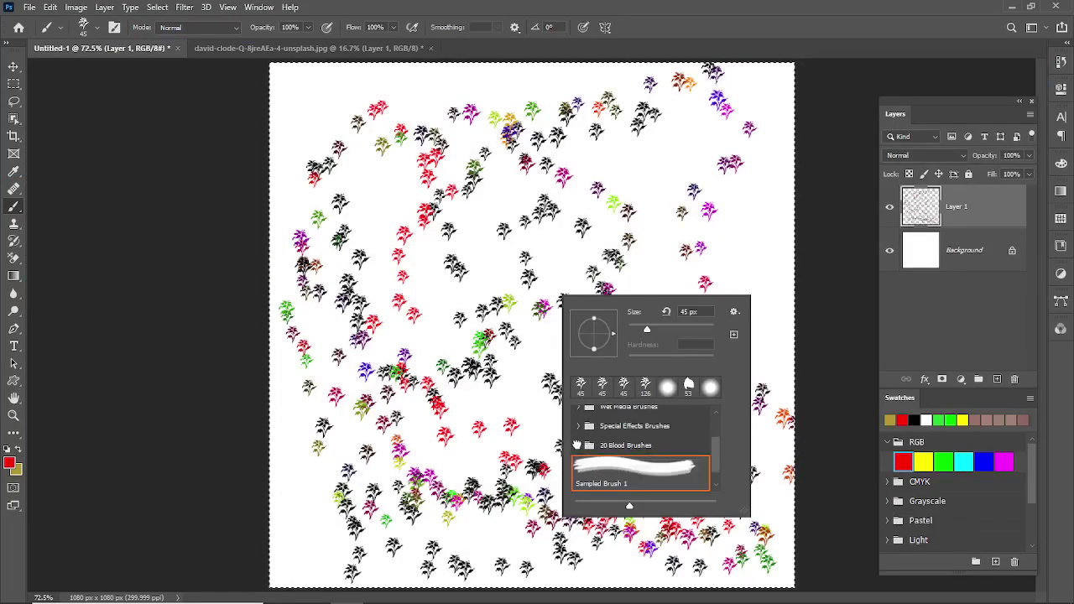
left_click_drag(719, 462, 718, 480)
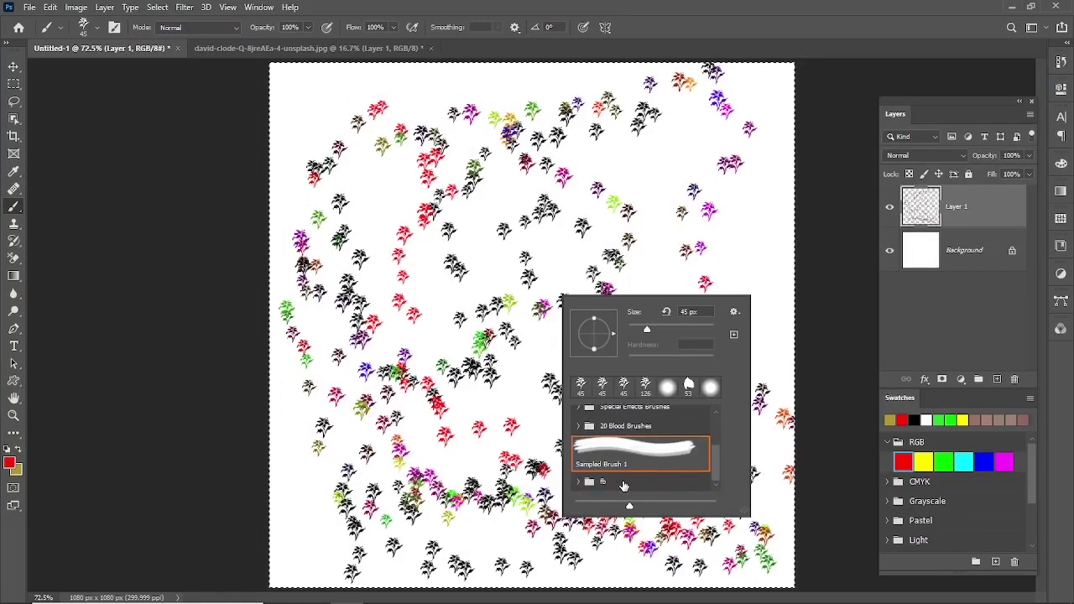
left_click(633, 484)
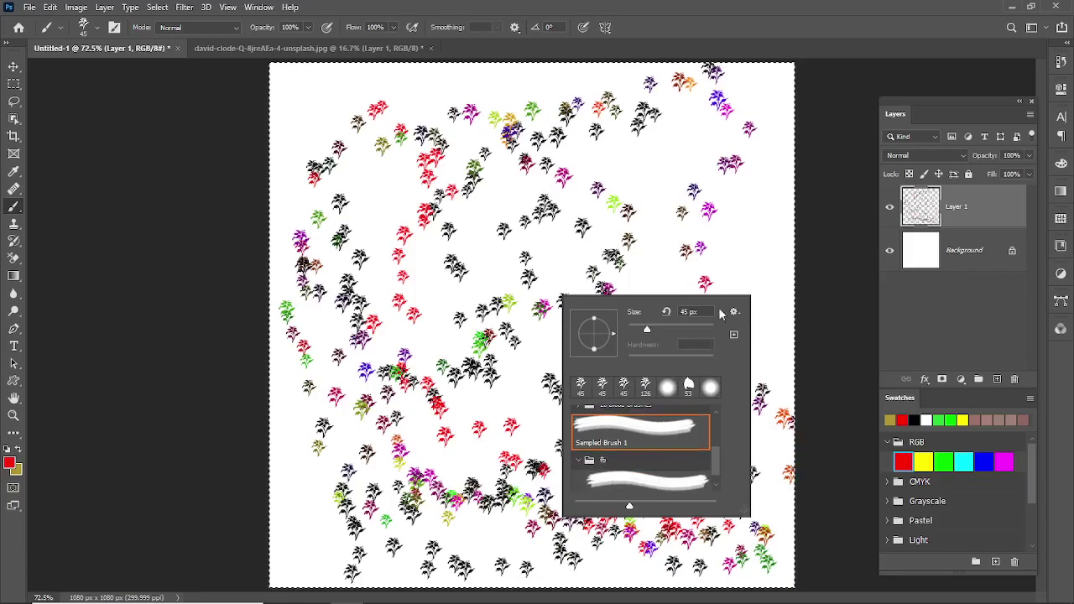
left_click(657, 249)
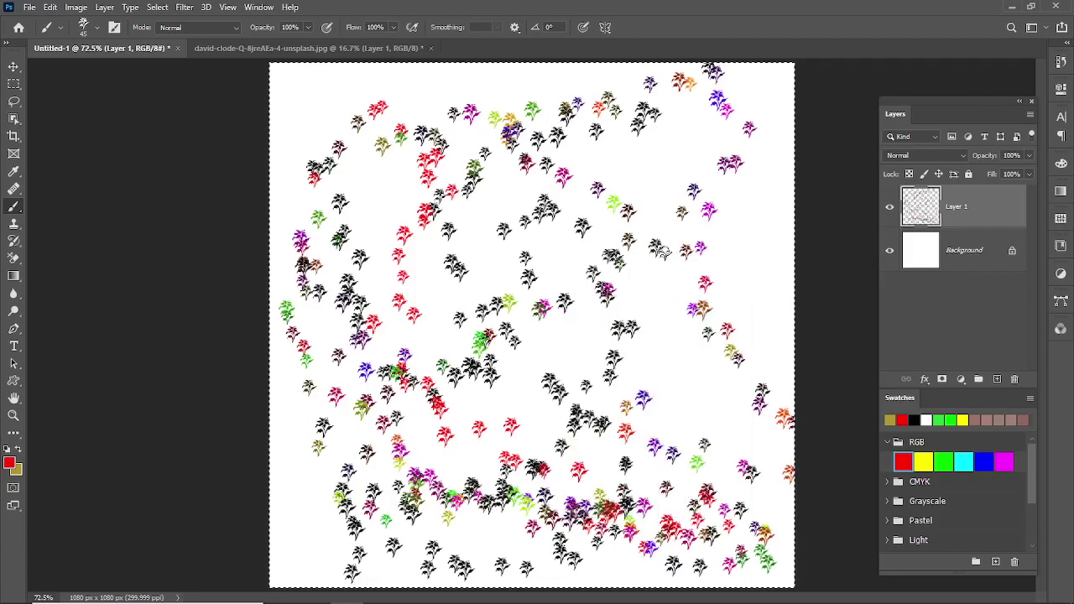